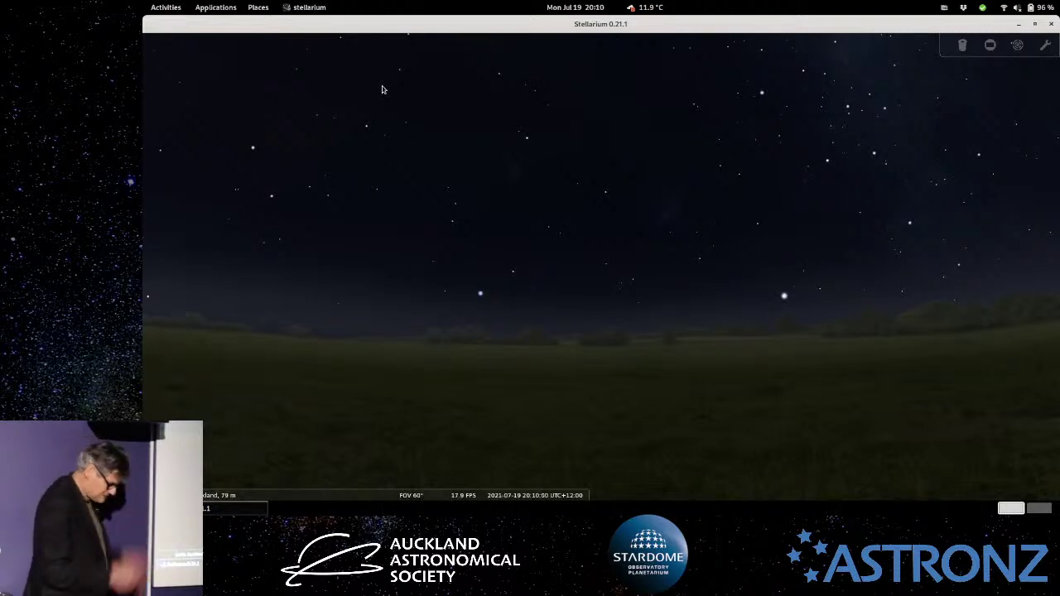
Review the observing location settings for Auckland and close them.
left_click_drag(467, 150, 509, 260)
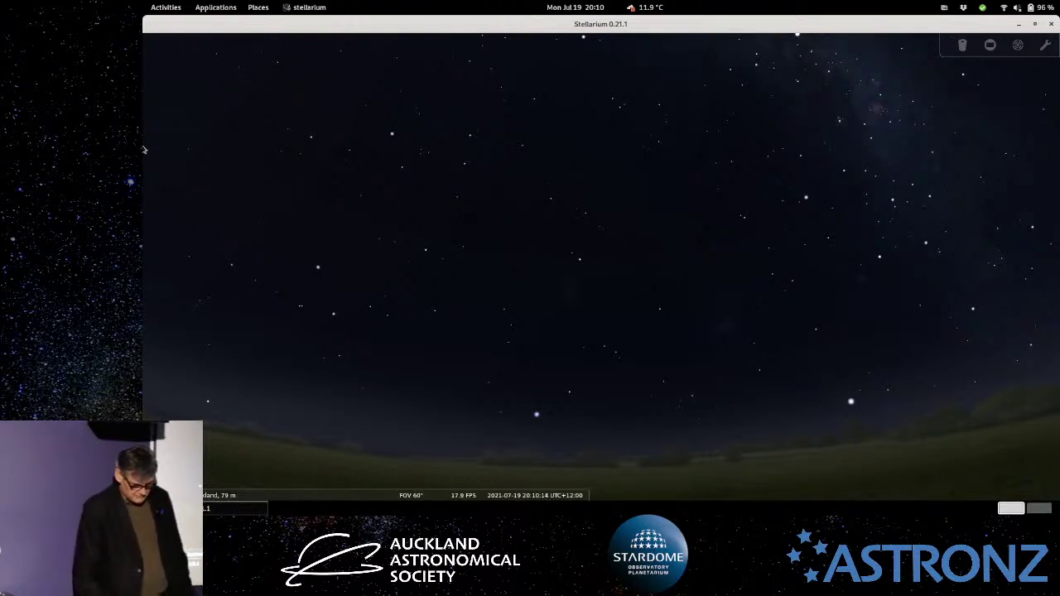
mouse_move(146, 325)
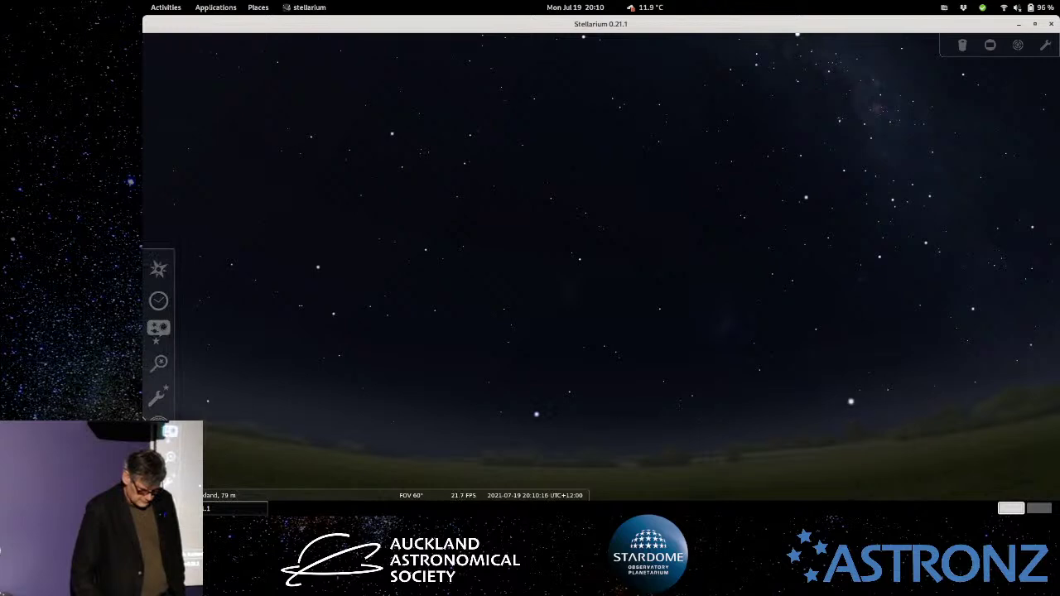
left_click(158, 272)
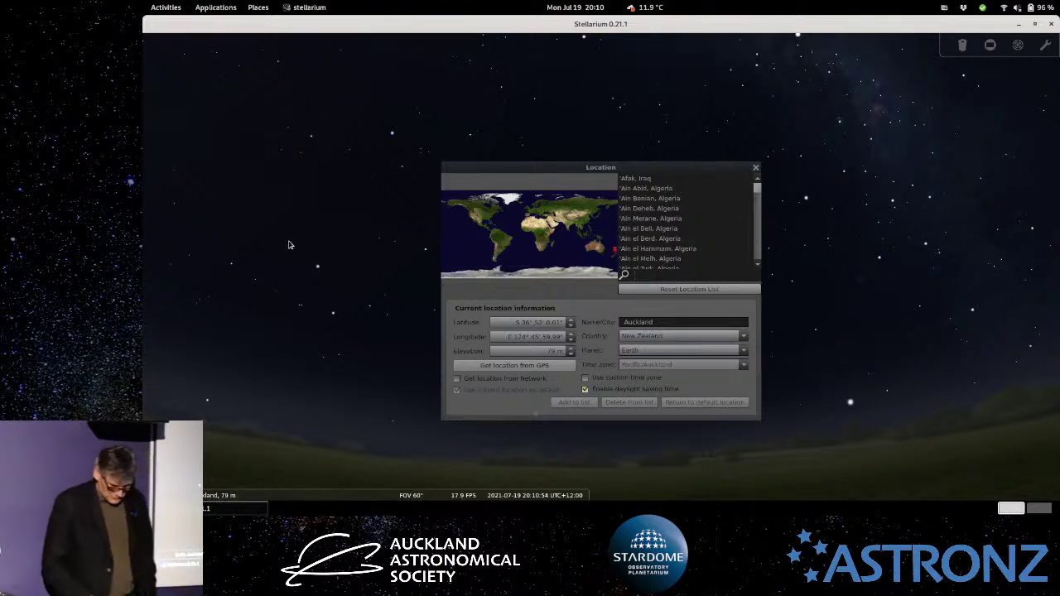
left_click(755, 168)
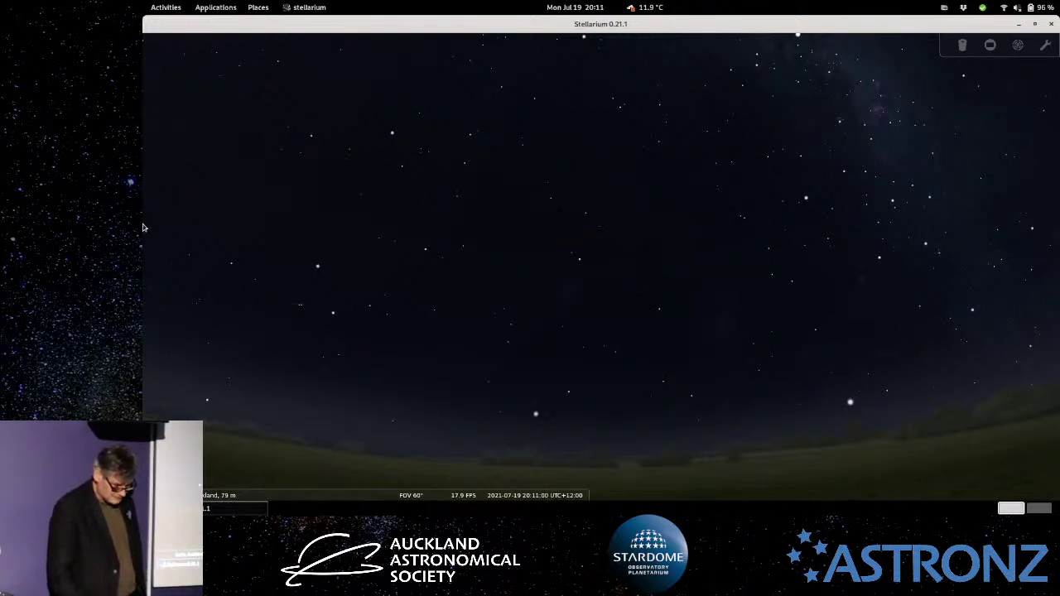
Check the simulation's date and time settings and close them.
mouse_move(164, 303)
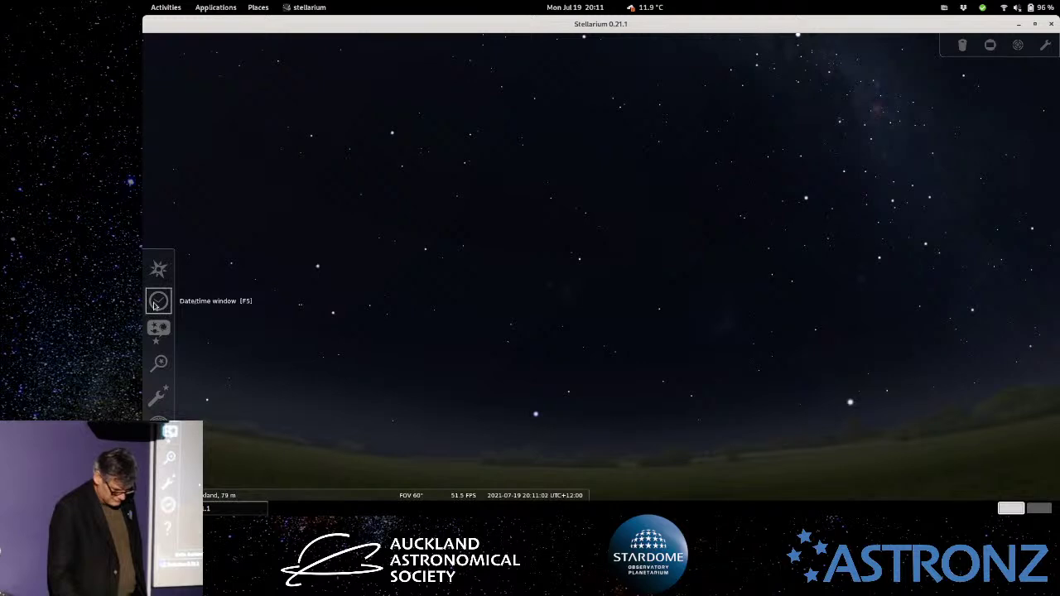
left_click(154, 306)
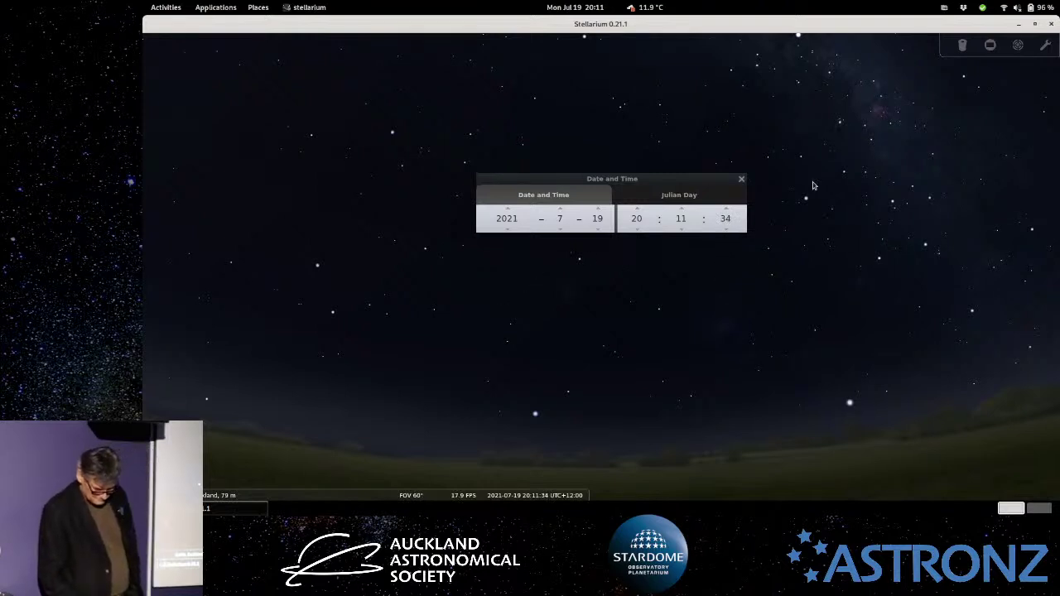
left_click(742, 178)
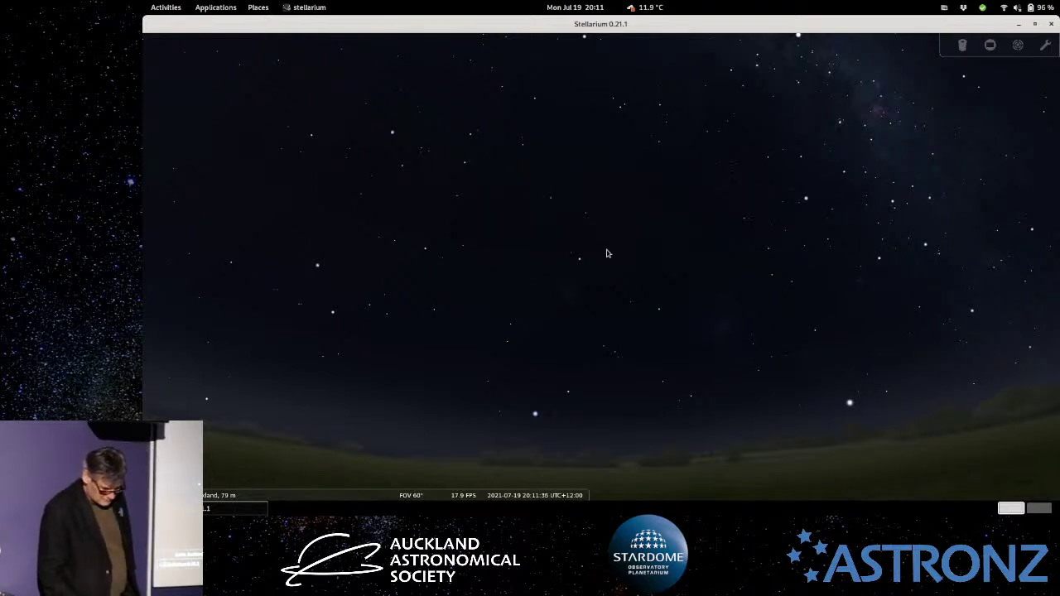
Set the shooting stars rate to 0 in the sky view settings.
mouse_move(151, 314)
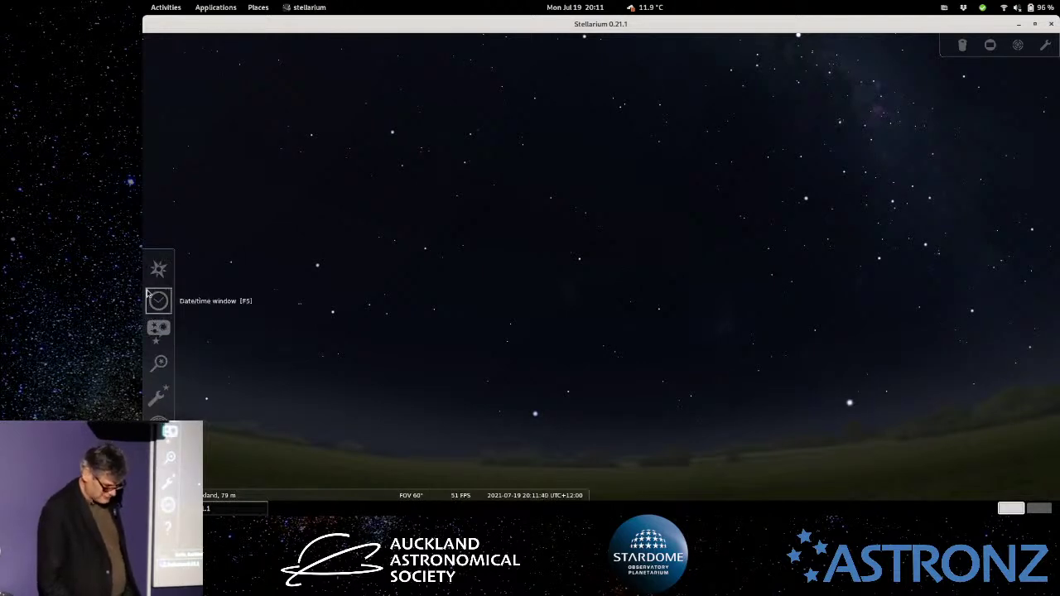
left_click(159, 331)
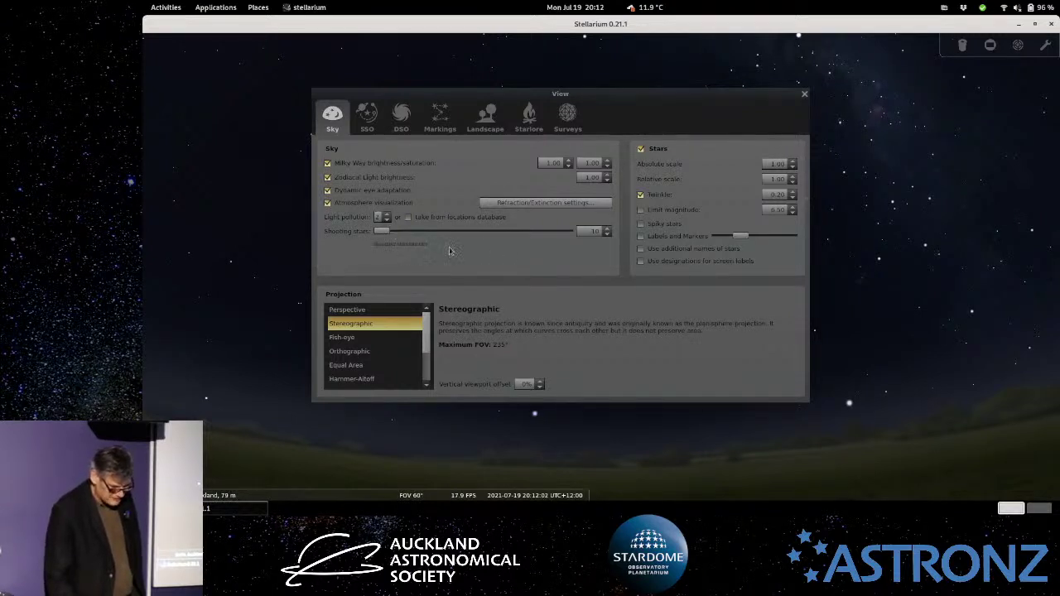
mouse_move(382, 232)
left_mouse_down()
mouse_move(497, 238)
mouse_move(547, 255)
mouse_move(367, 244)
left_mouse_up()
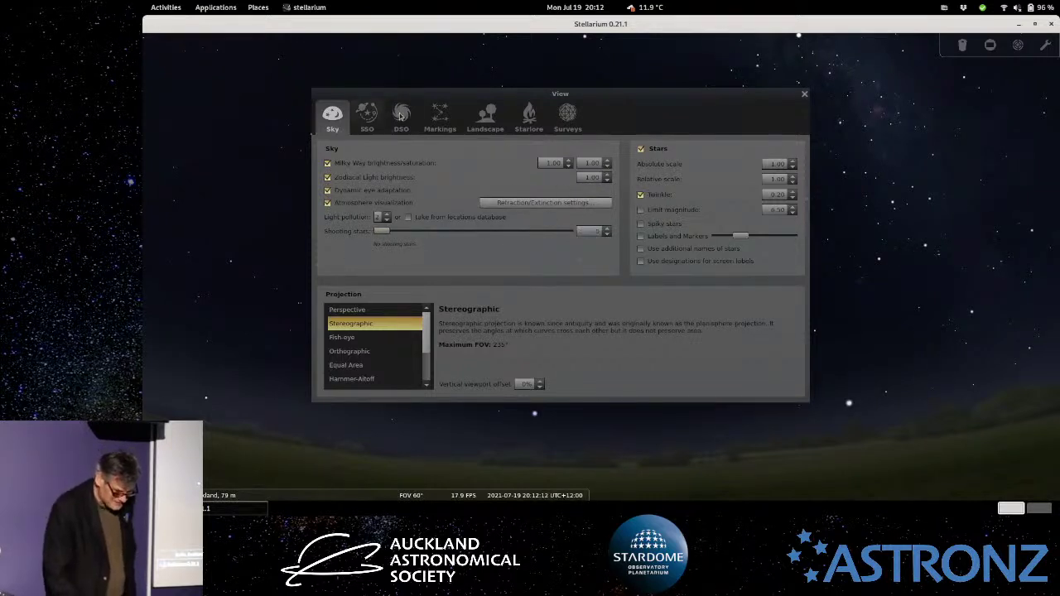
Review the solar system display options, and examine the M, C, NGC and IC choices among the deep-sky catalogues.
left_click(365, 123)
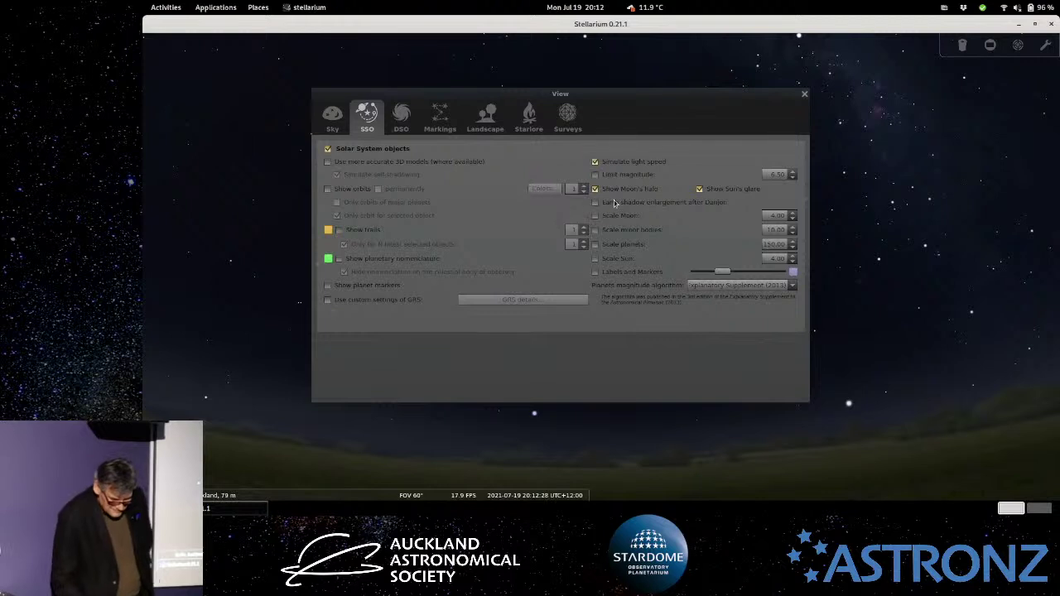
left_click(406, 126)
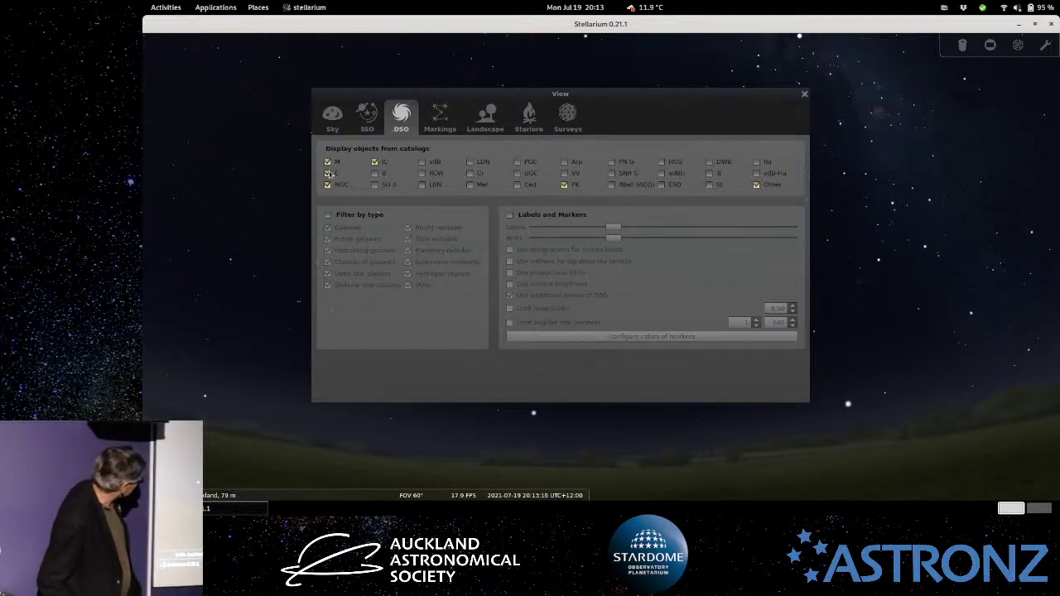
left_click(328, 174)
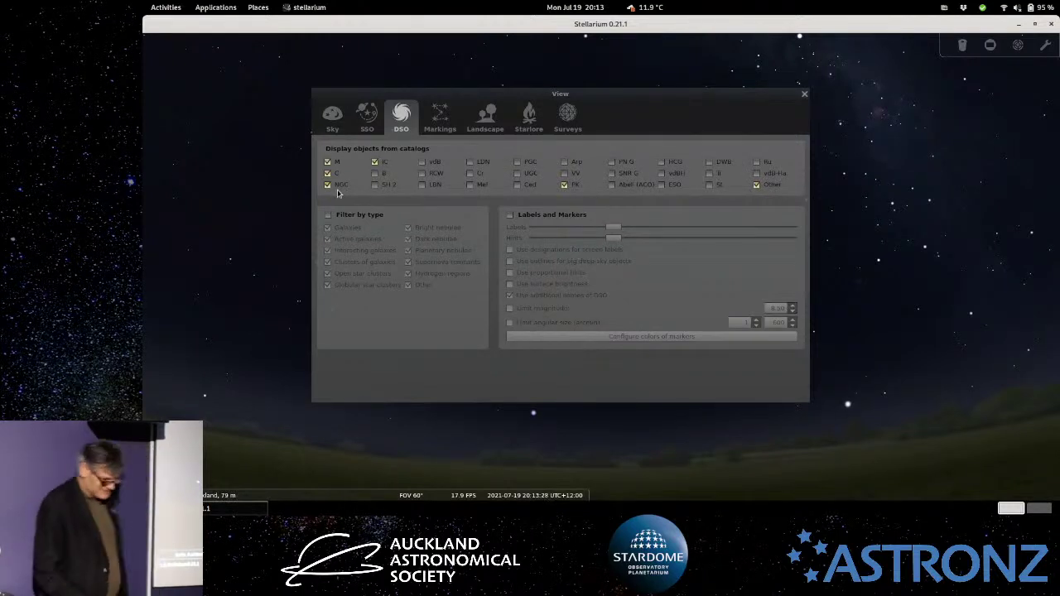
left_click(374, 162)
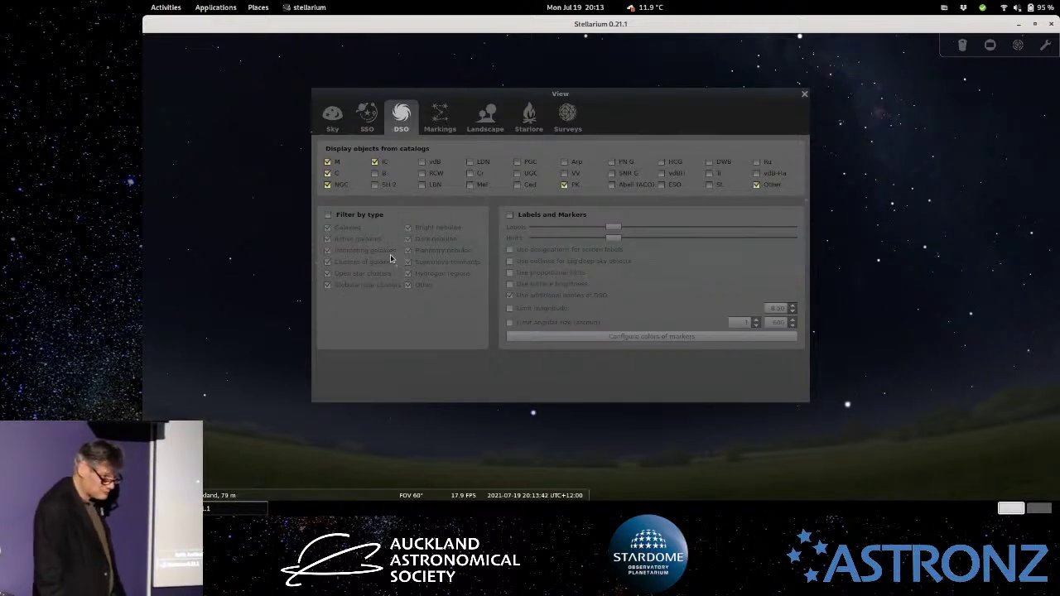
Enable the third display option for Equator (of date), Ecliptic (of date) and Meridian in the celestial sphere markings, and close the view settings.
left_click(447, 110)
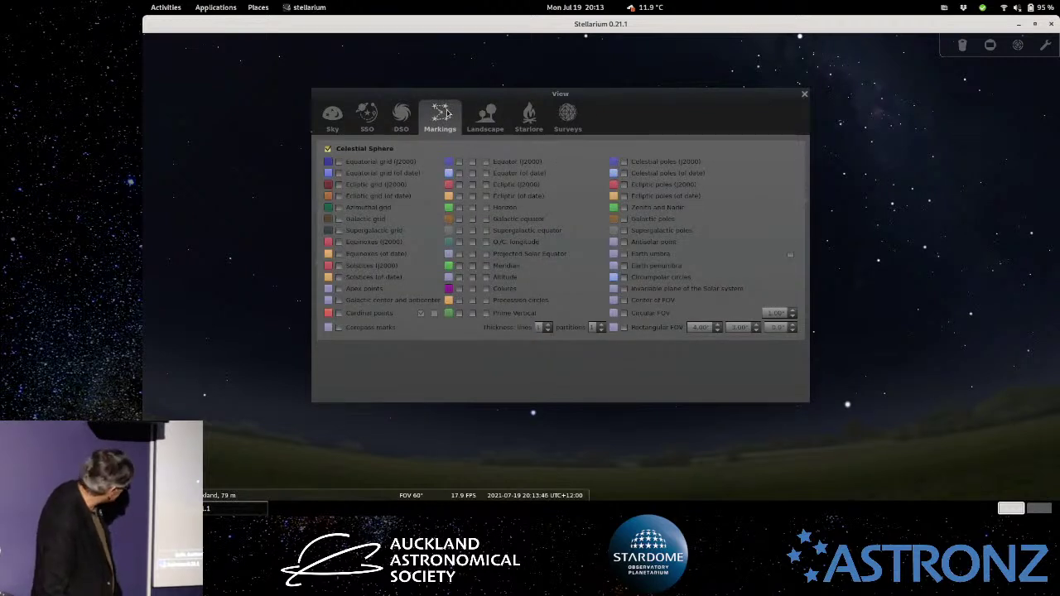
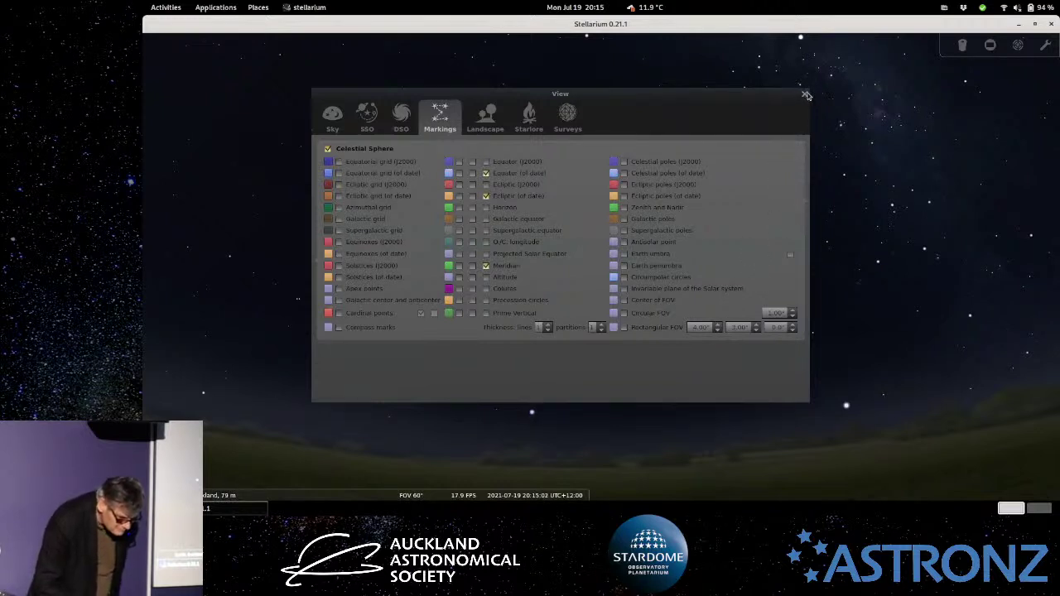
left_click_drag(803, 94, 804, 94)
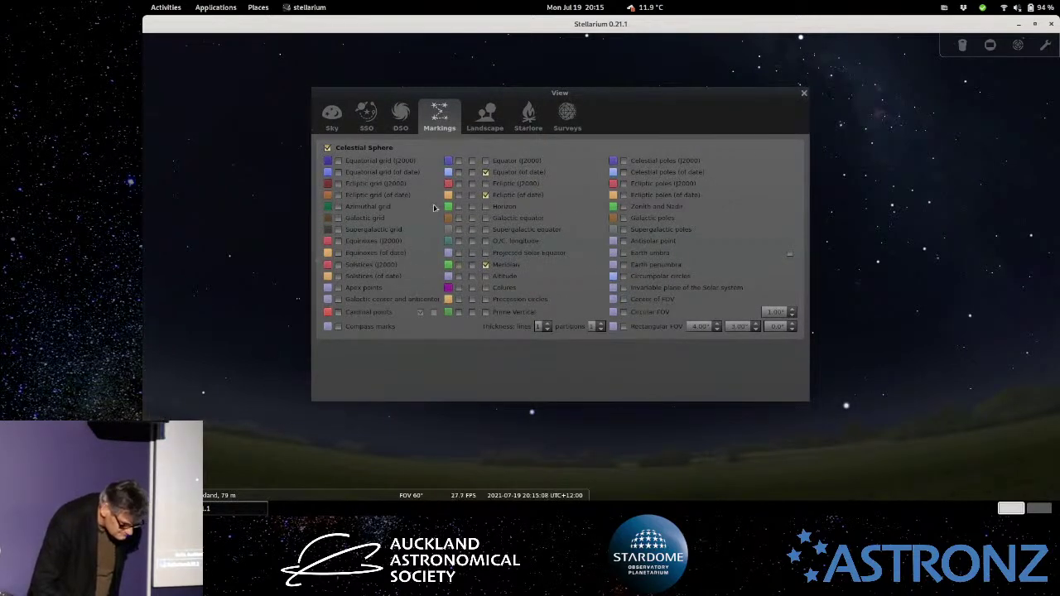
left_click_drag(651, 107, 731, 186)
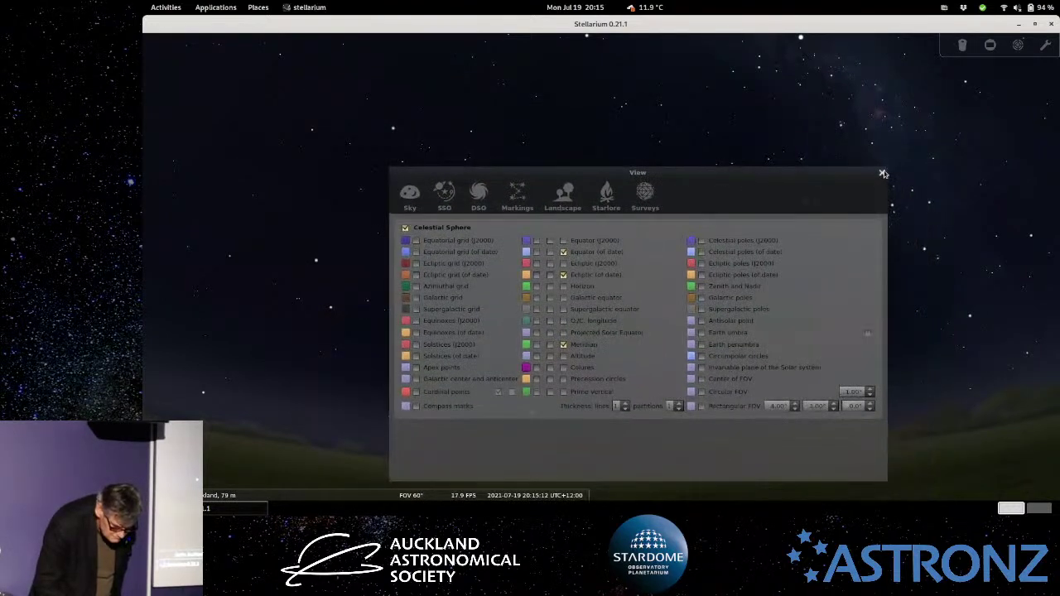
left_click(883, 174)
Turn on the constellation lines and the constellation artwork in the sky.
left_click_drag(313, 363, 421, 322)
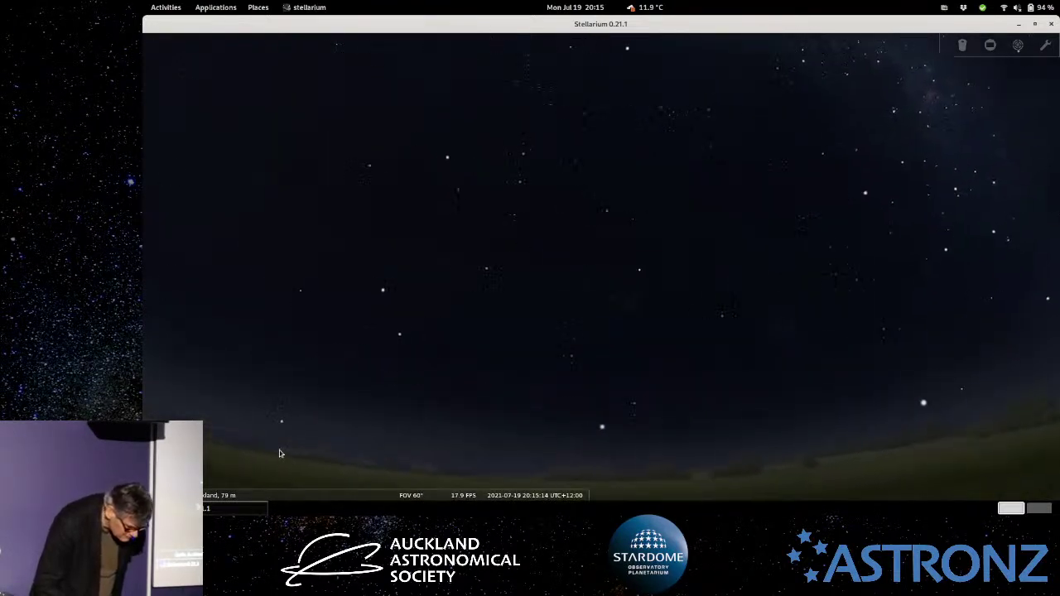
mouse_move(285, 461)
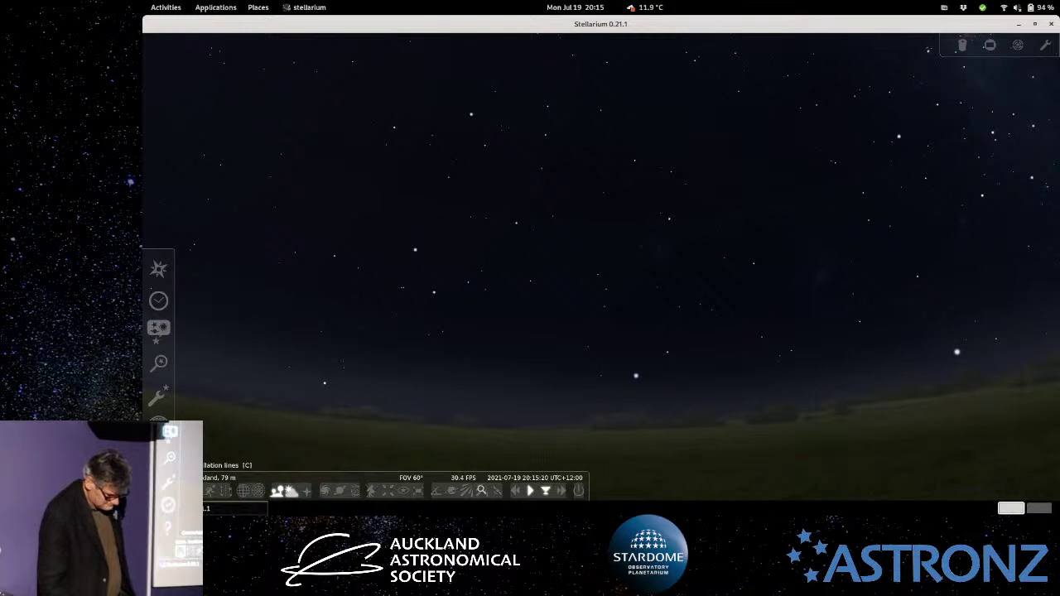
key("c")
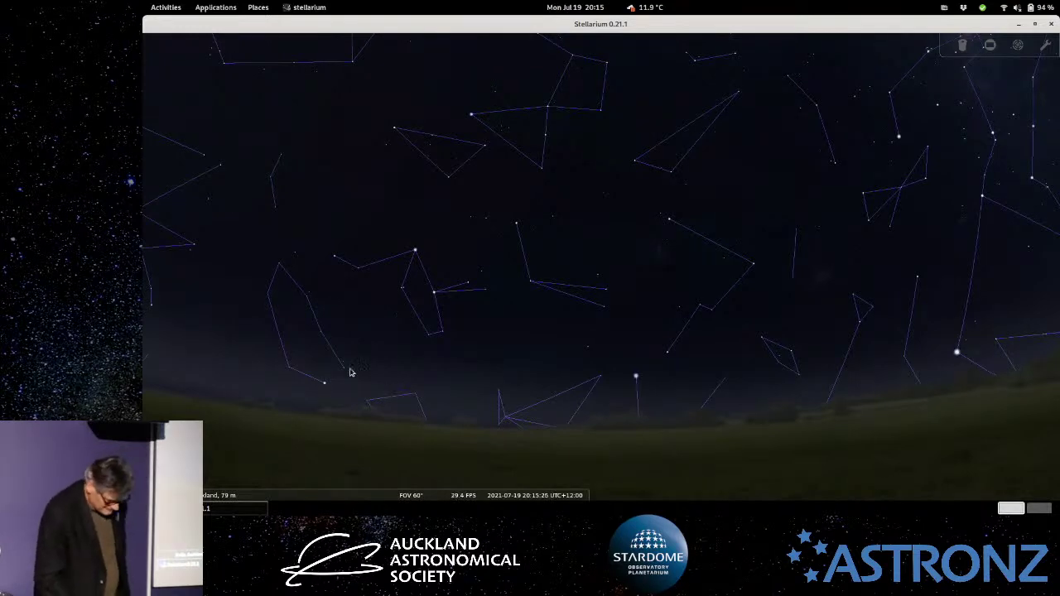
mouse_move(225, 490)
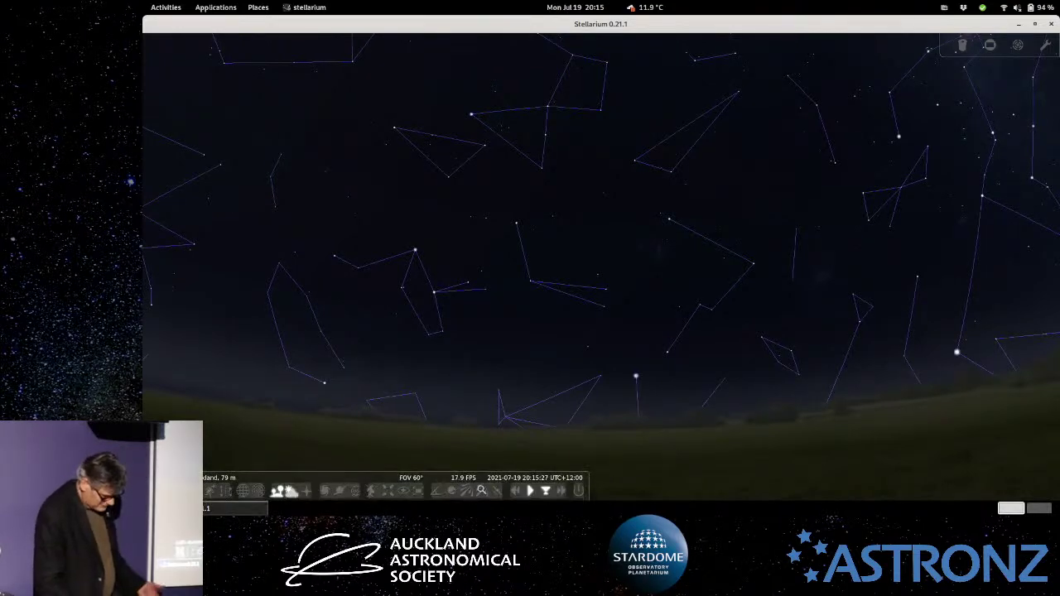
left_click(211, 491)
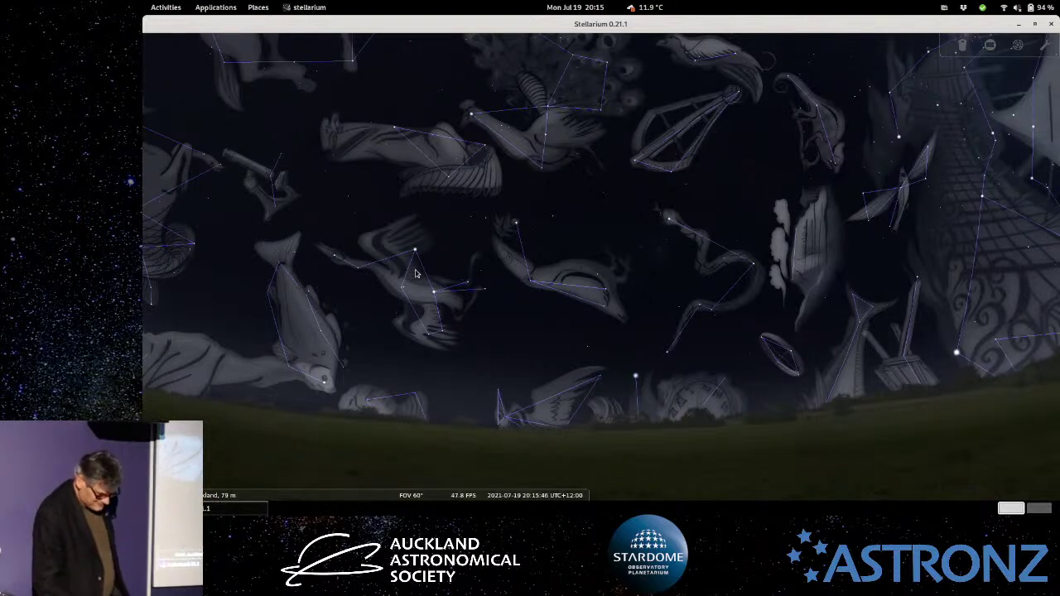
mouse_move(158, 307)
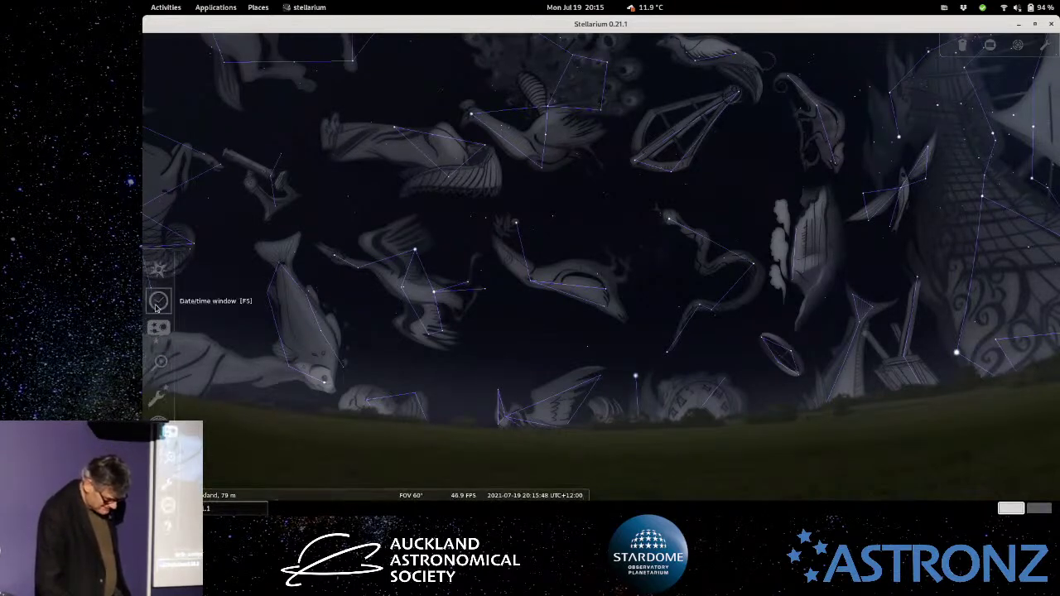
left_click(157, 303)
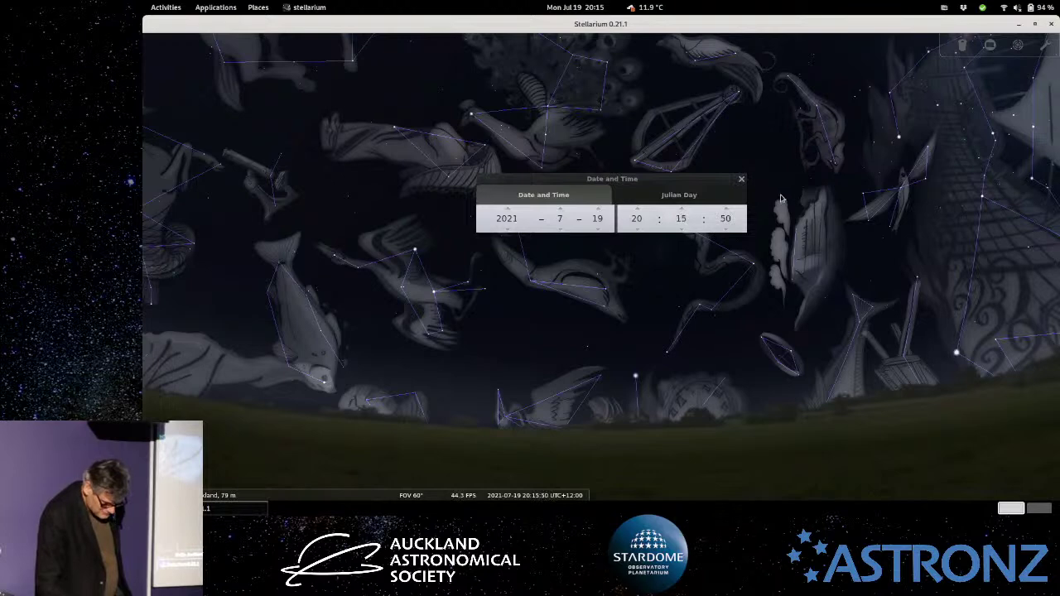
left_click(742, 179)
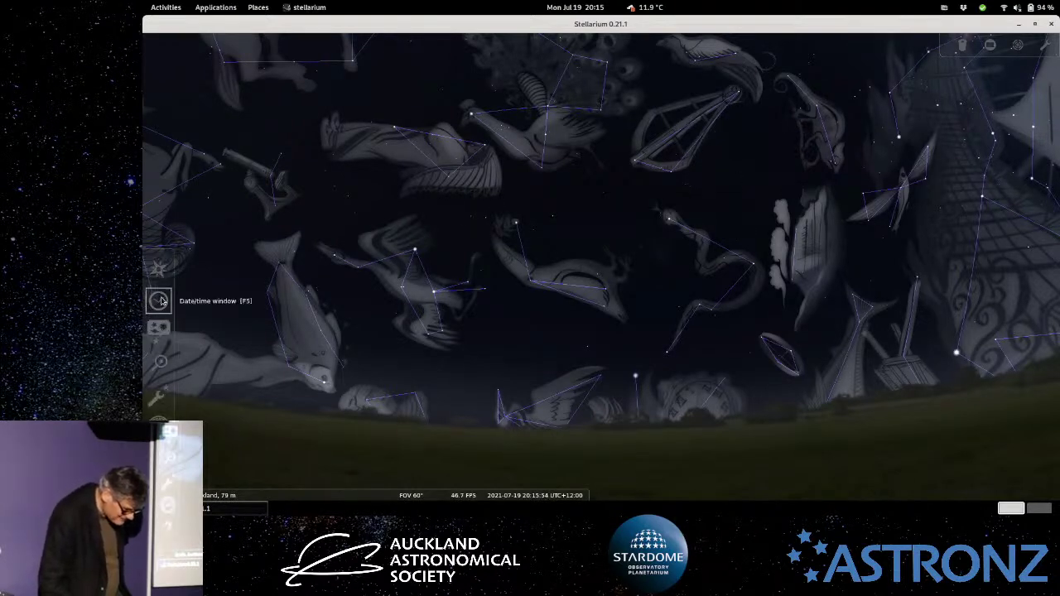
left_click(158, 301)
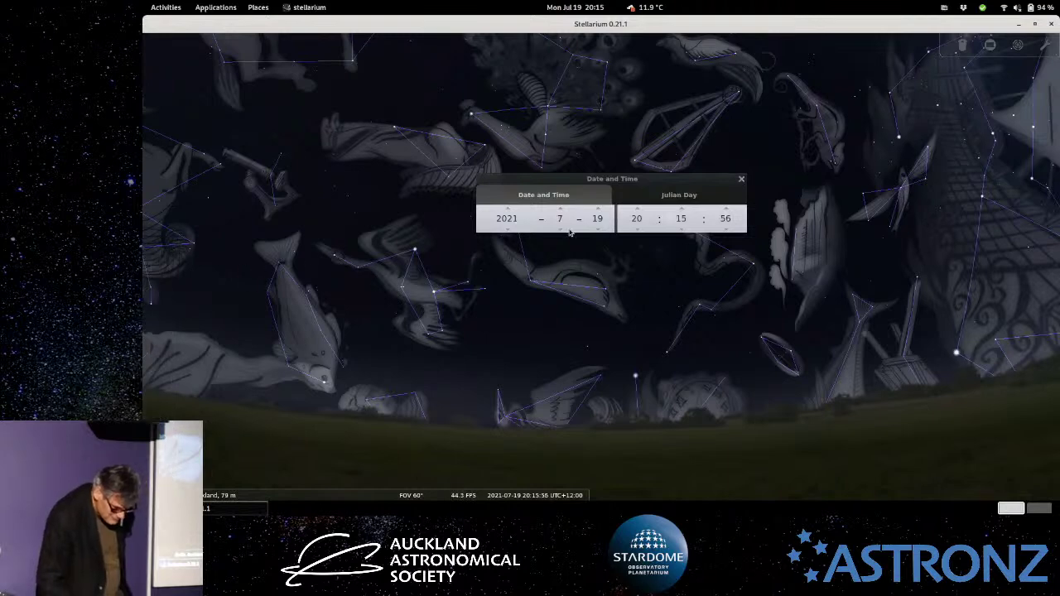
left_click(741, 179)
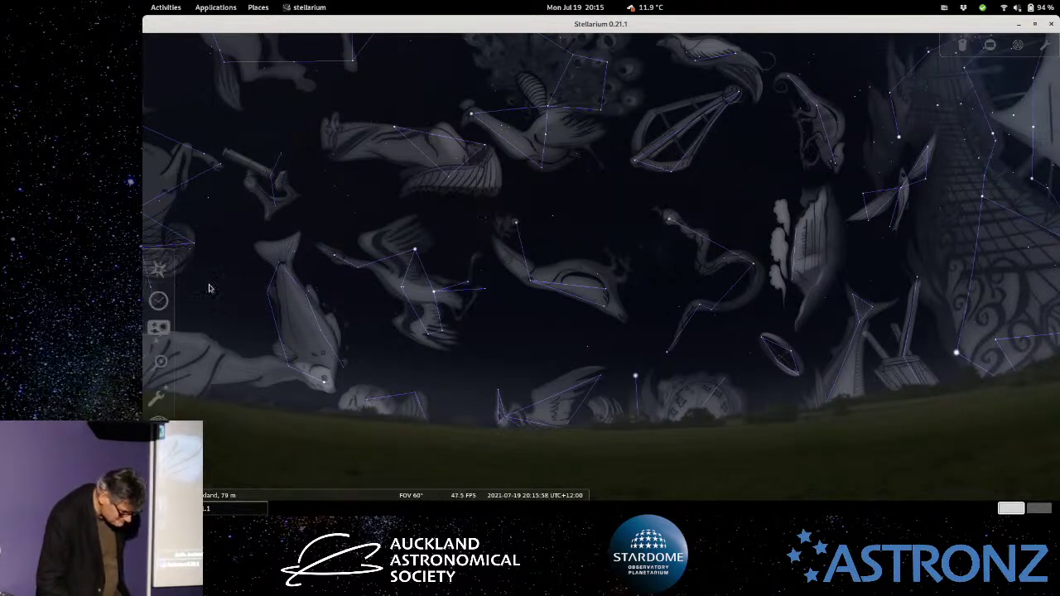
Reopen the celestial sphere markings and move Equator (of date), Ecliptic (of date) and Meridian from the third to the second display option.
left_click(158, 331)
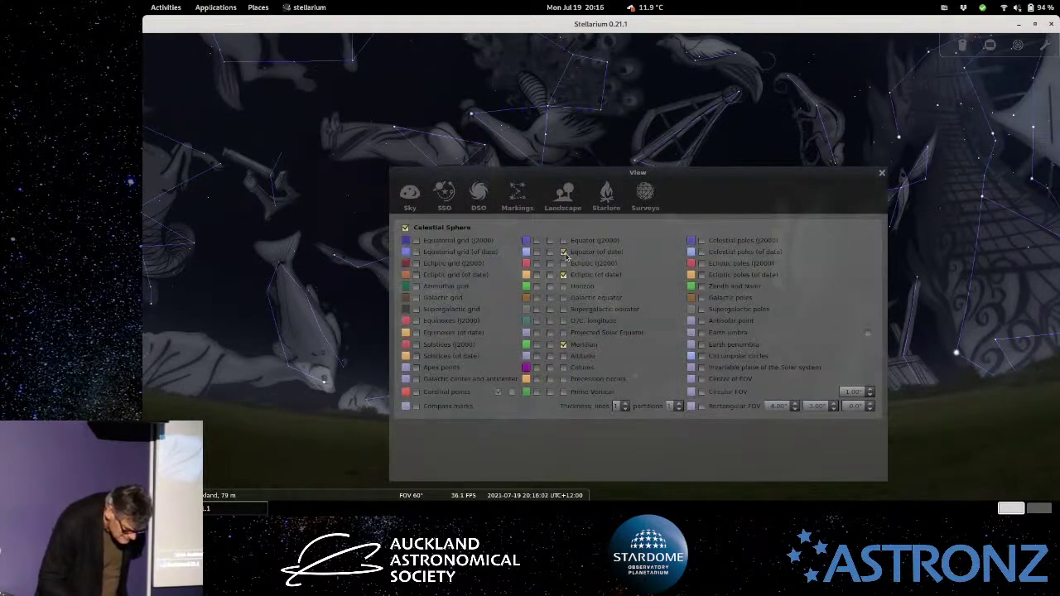
left_click(564, 253)
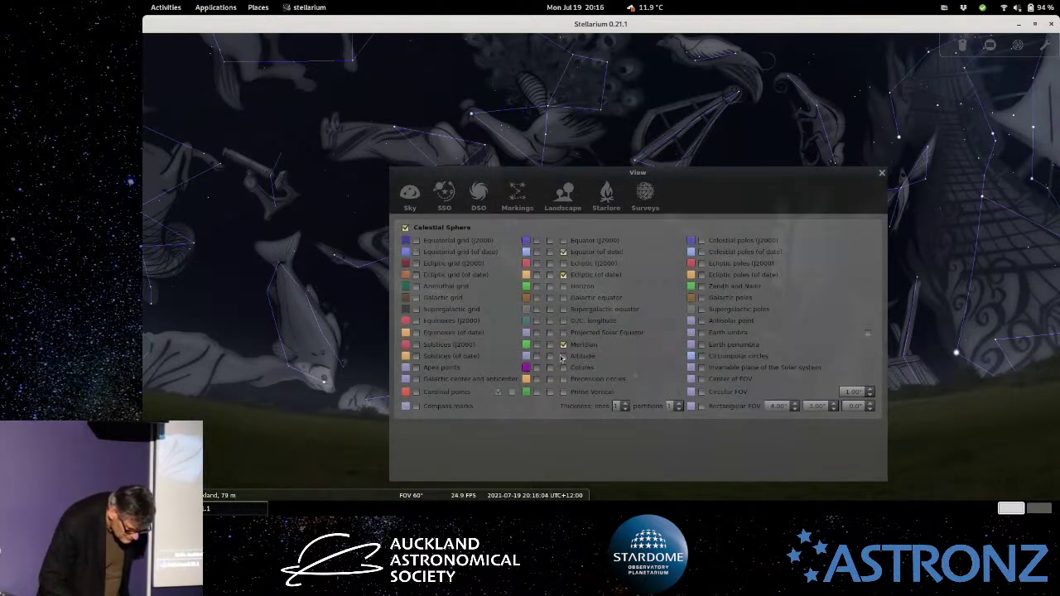
left_click(564, 345)
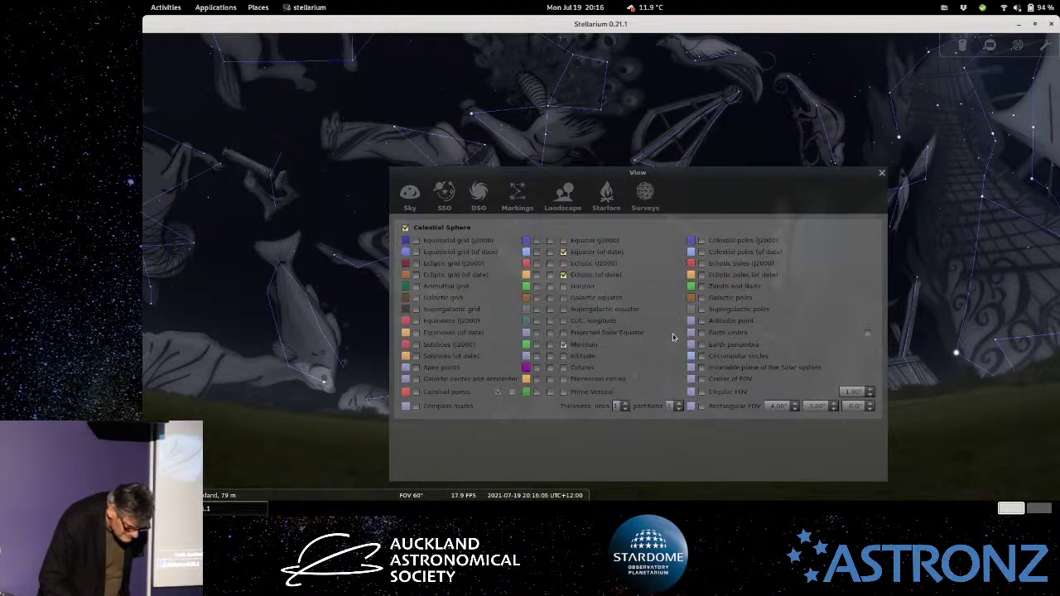
left_click(563, 275)
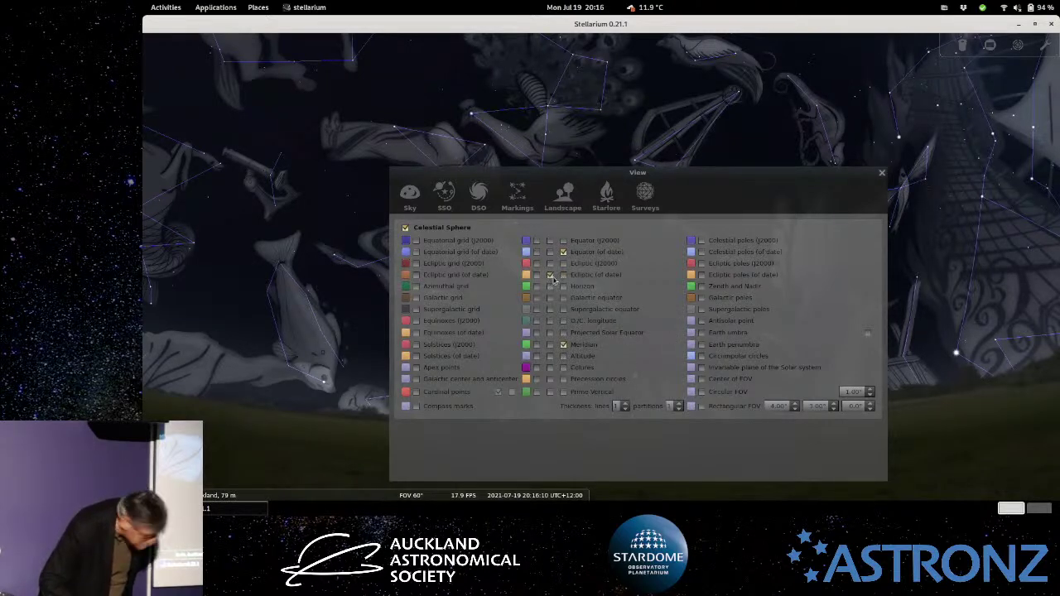
left_click(550, 275)
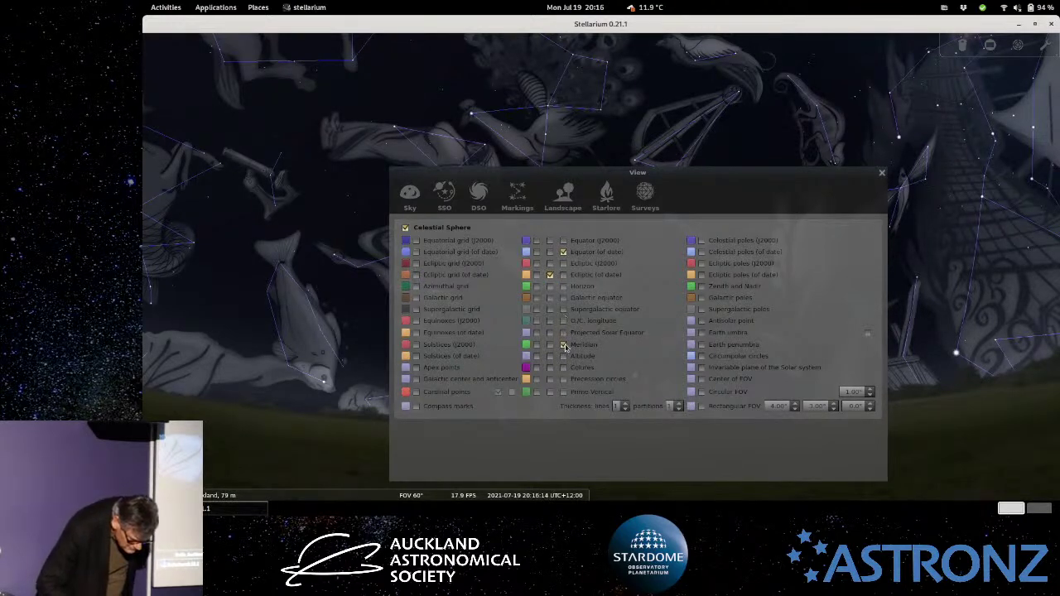
left_click(550, 346)
left_click(550, 252)
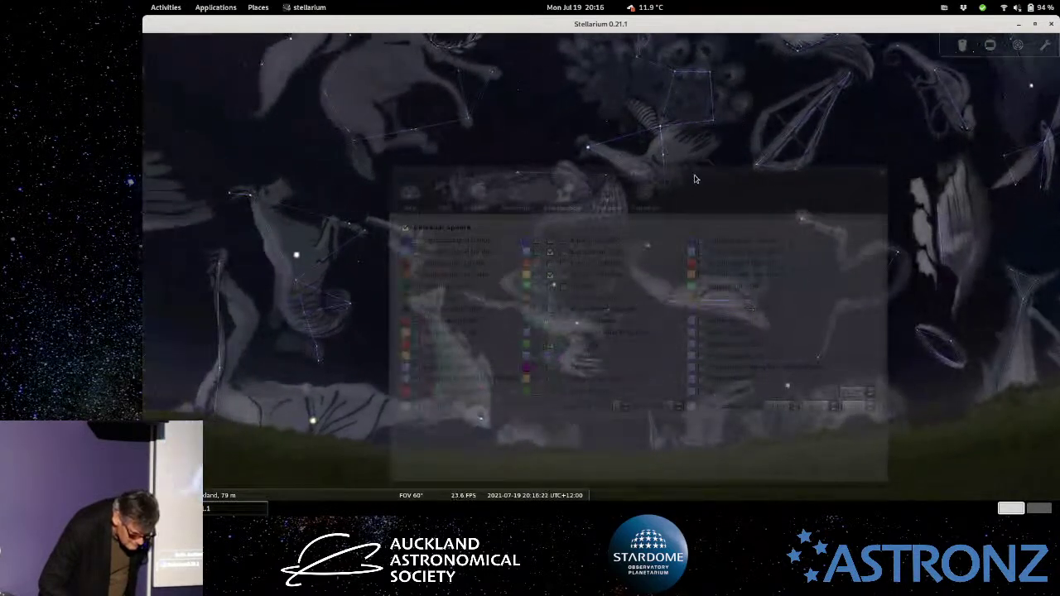
Show the Equator (of date), Ecliptic (of date) and Meridian lines with only their first display option enabled, and close the view settings.
left_click(537, 252)
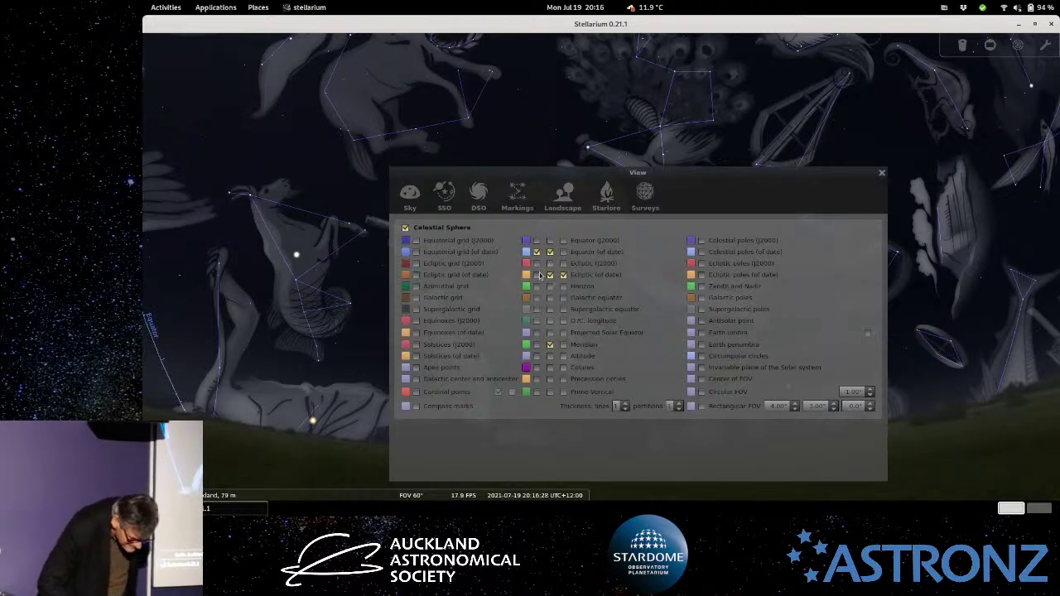
left_click(537, 275)
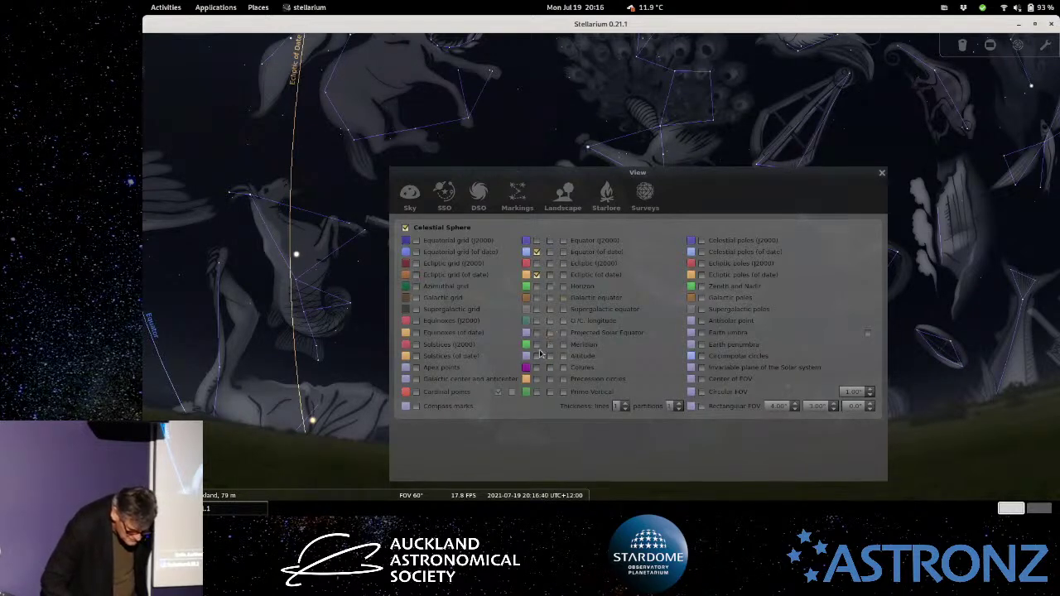
left_click(536, 345)
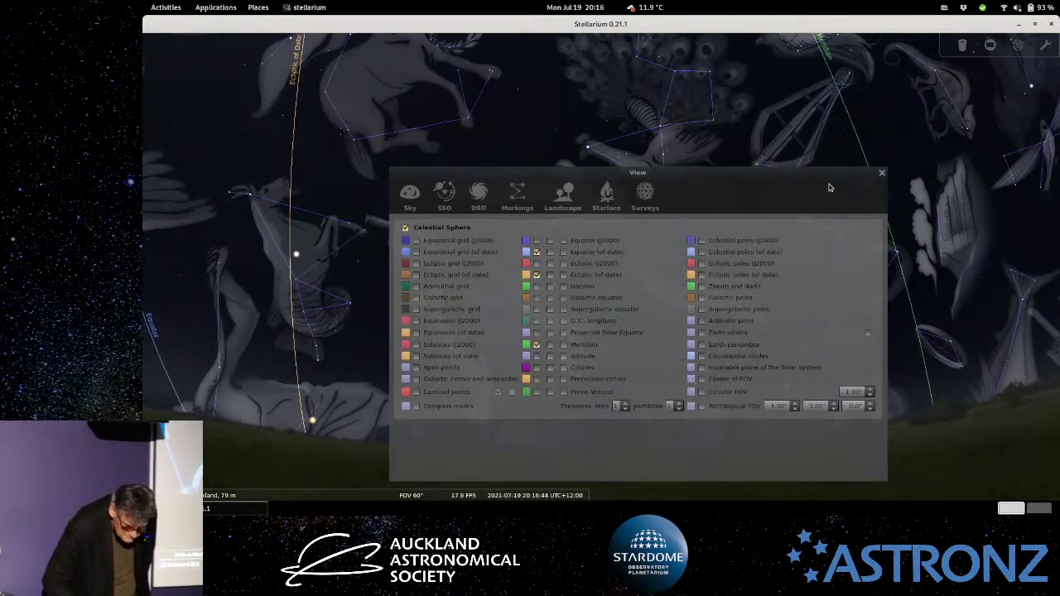
left_click(883, 174)
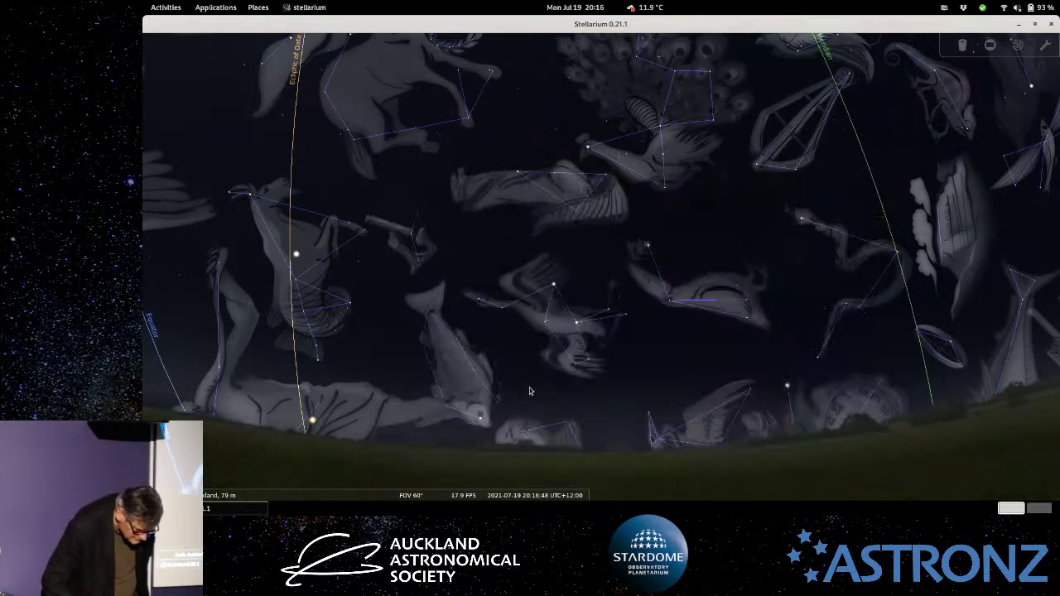
Hide the constellation artwork and show the cardinal points along the horizon.
mouse_move(273, 502)
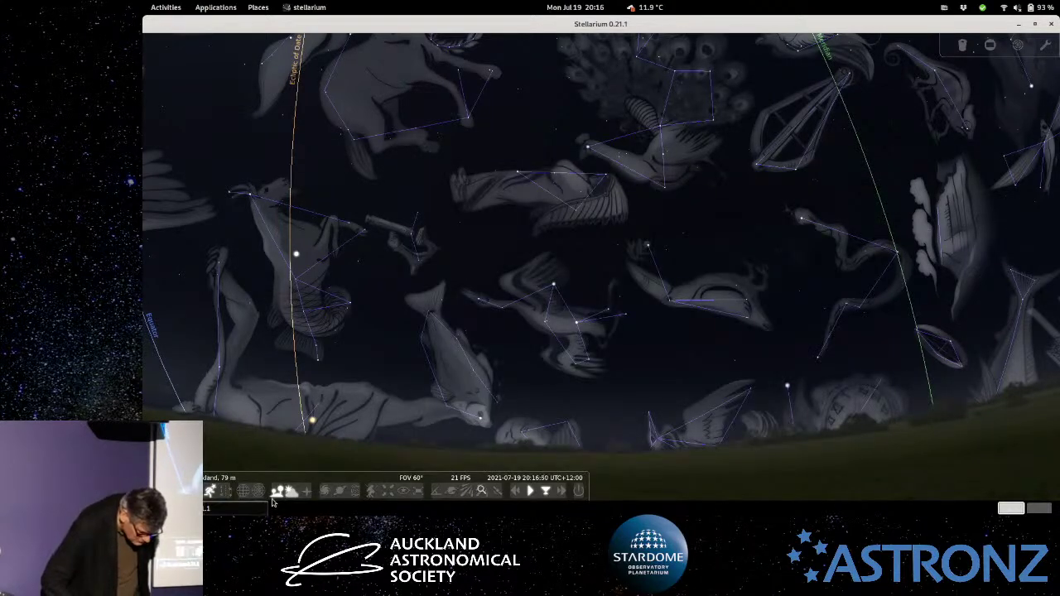
left_click(209, 491)
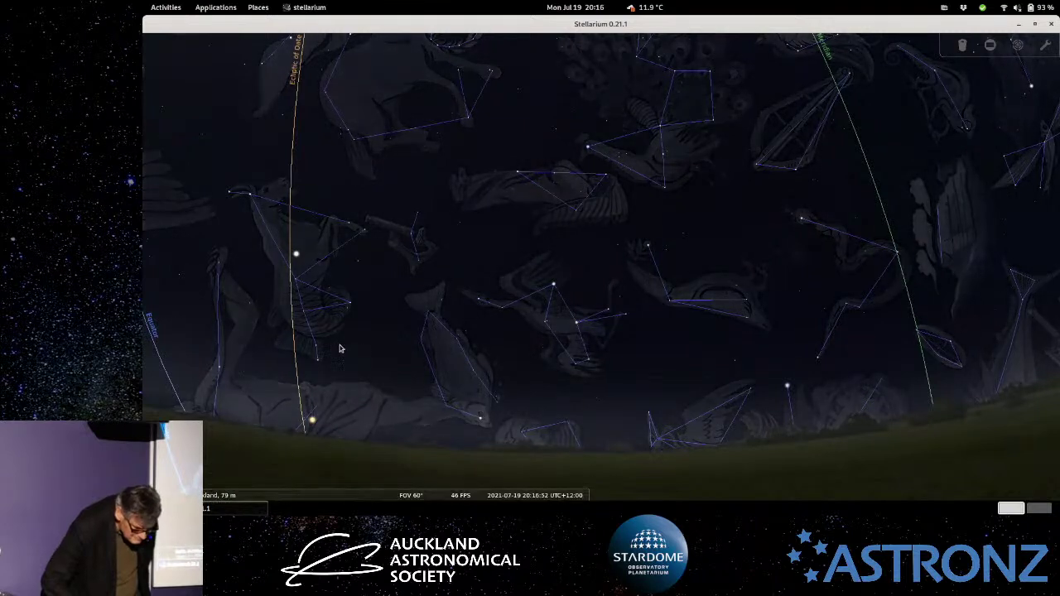
left_click_drag(339, 345, 377, 450)
mouse_move(281, 513)
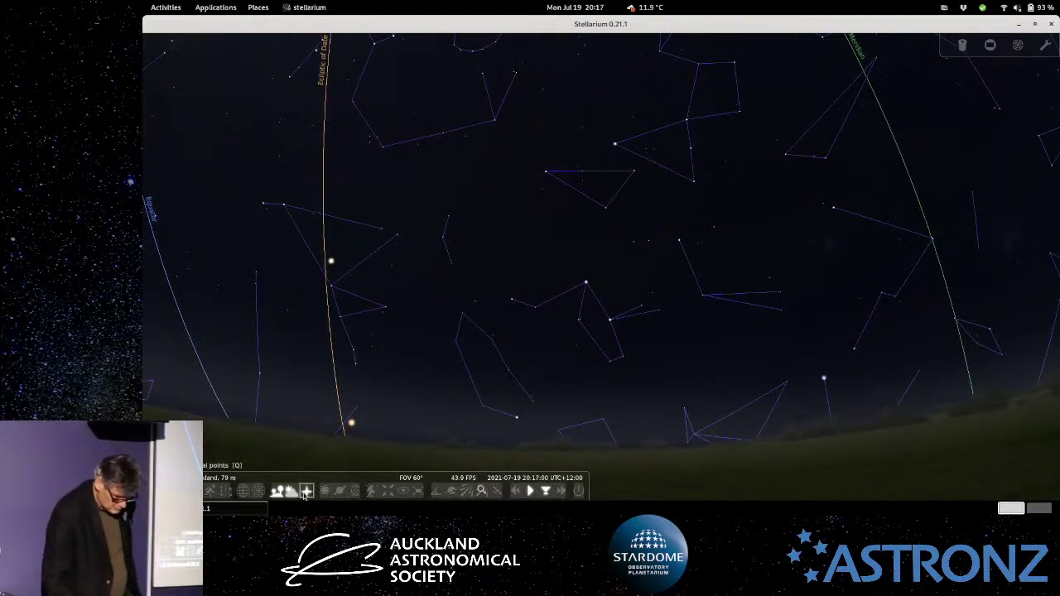
Examine the constellation figures, equator, ecliptic and meridian above the northern horizon and across the wider southern sky.
mouse_move(308, 402)
left_mouse_down()
mouse_move(407, 400)
mouse_move(547, 418)
left_mouse_up()
left_click_drag(286, 381, 462, 386)
left_click_drag(356, 415, 405, 415)
left_click_drag(340, 407, 577, 428)
mouse_move(284, 421)
left_mouse_down()
mouse_move(525, 456)
mouse_move(530, 473)
left_mouse_up()
left_click_drag(571, 357, 612, 383)
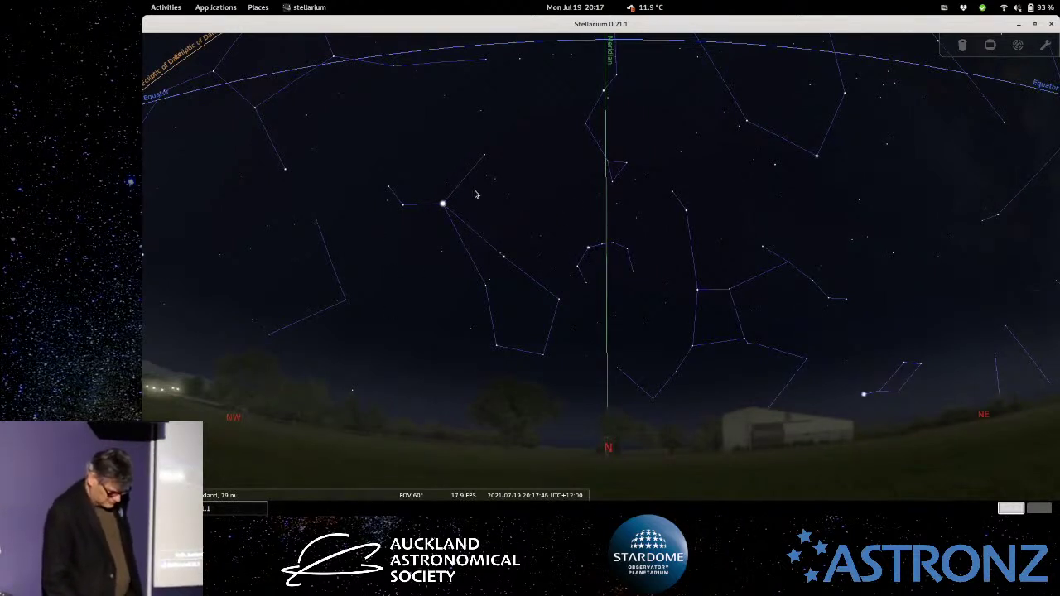
mouse_move(531, 216)
left_mouse_down()
mouse_move(539, 237)
mouse_move(428, 208)
mouse_move(691, 253)
mouse_move(637, 308)
mouse_move(754, 293)
mouse_move(599, 315)
mouse_move(645, 312)
mouse_move(528, 392)
mouse_move(545, 423)
left_mouse_up()
scroll(552, 293, "down", 4)
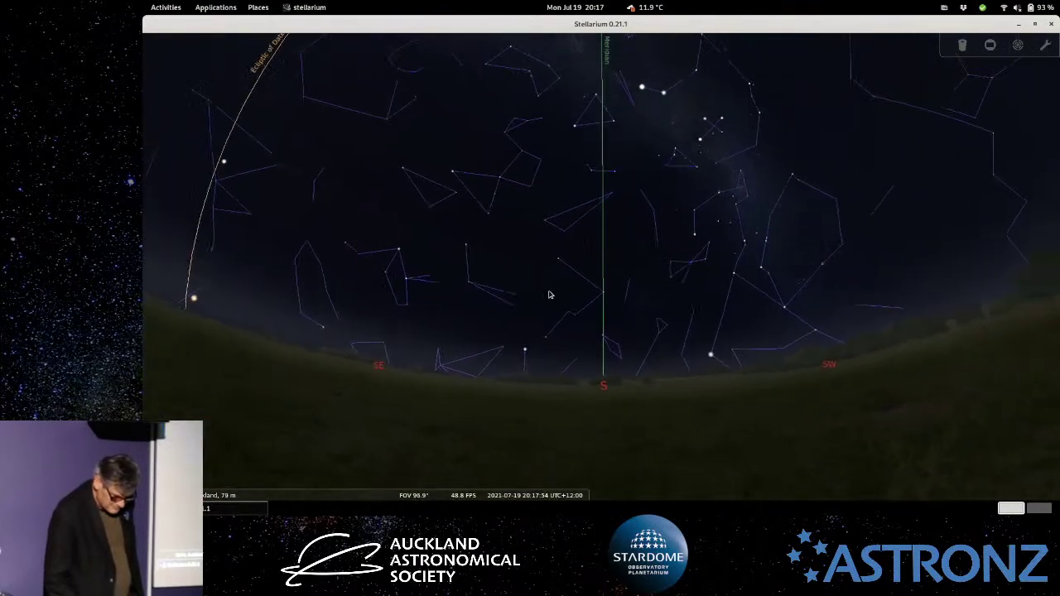
mouse_move(552, 239)
left_mouse_down()
mouse_move(558, 272)
mouse_move(556, 260)
left_mouse_up()
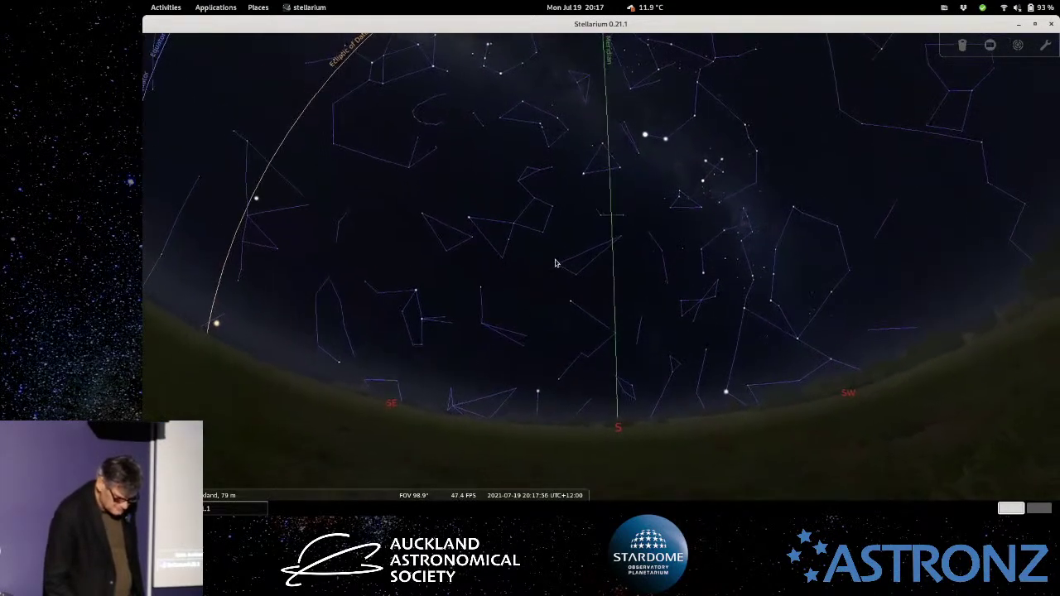
left_click_drag(457, 114, 450, 131)
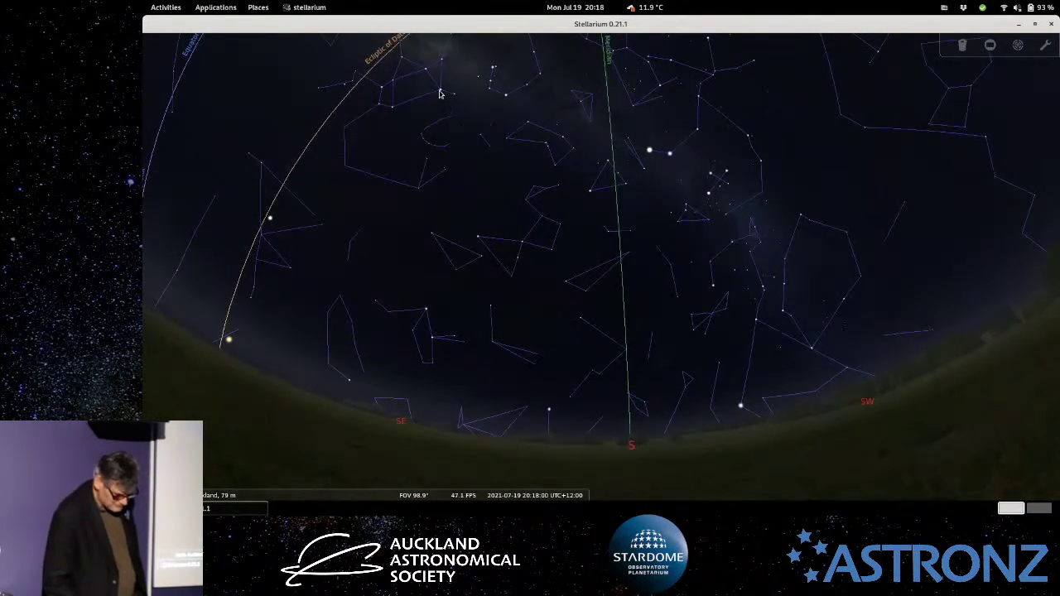
Select the stars Kaus Australis, Mimosa and Antares in turn and examine their object information.
left_click(441, 92)
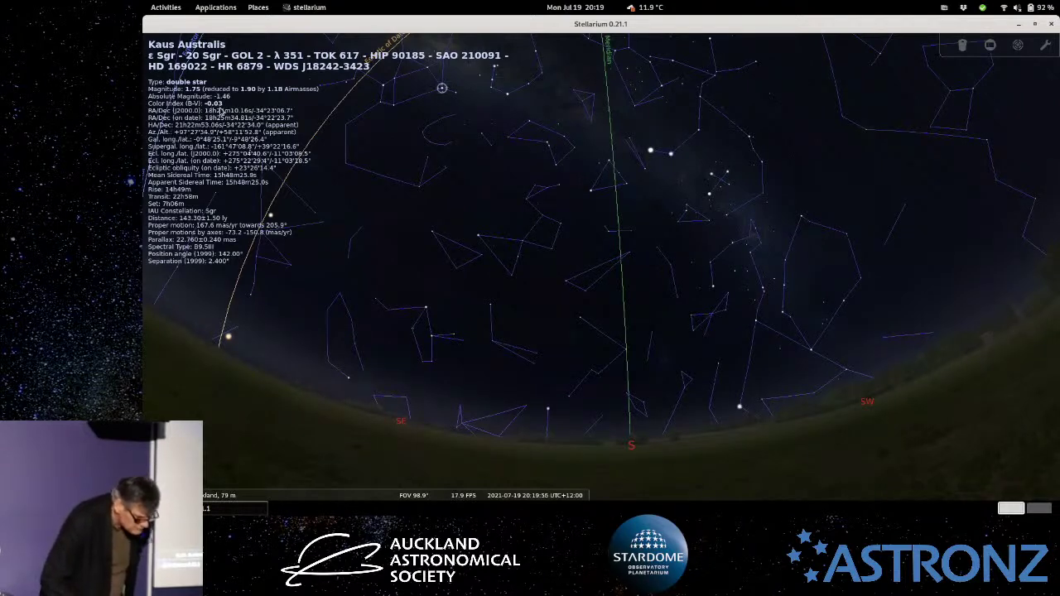
left_click_drag(502, 132, 457, 175)
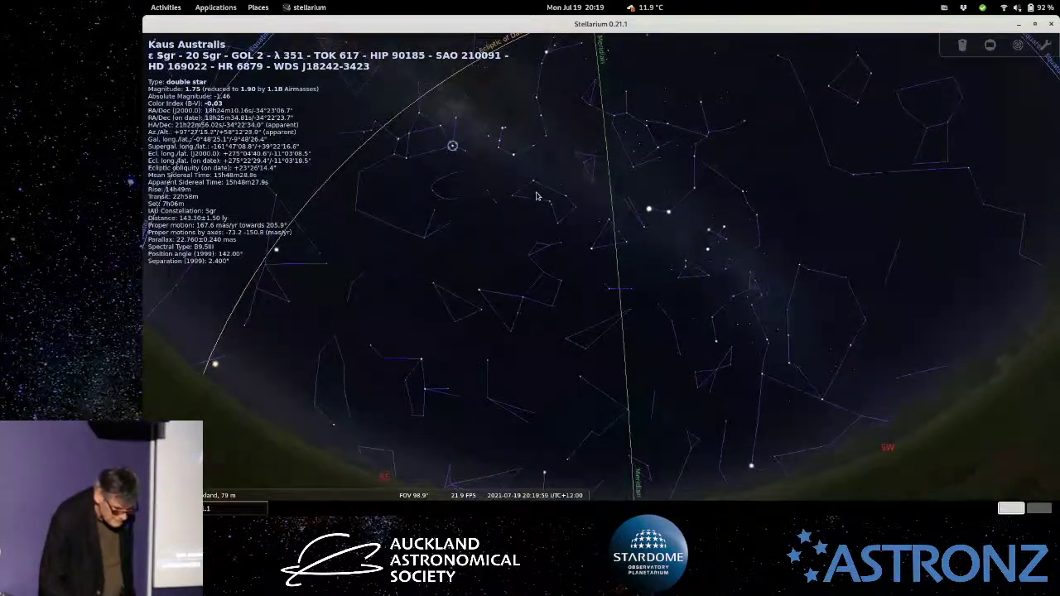
left_click(709, 232)
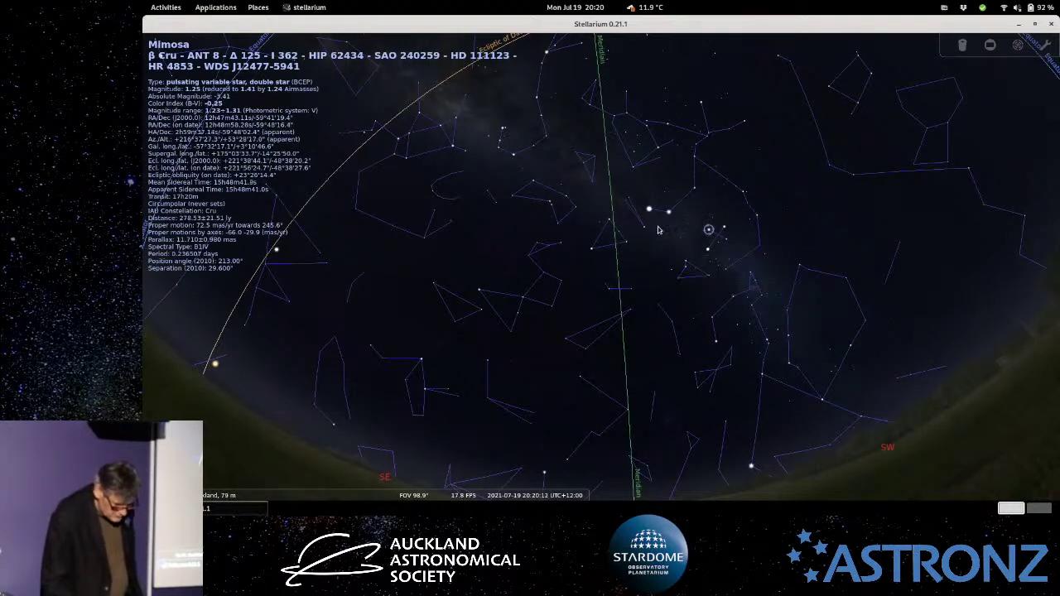
left_click_drag(525, 220, 559, 264)
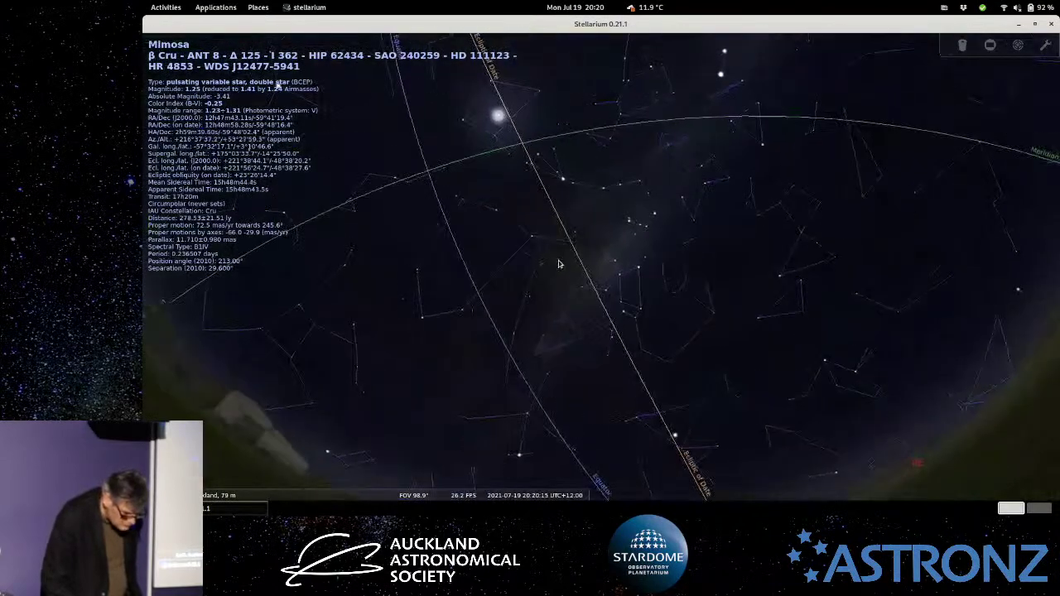
left_click(562, 181)
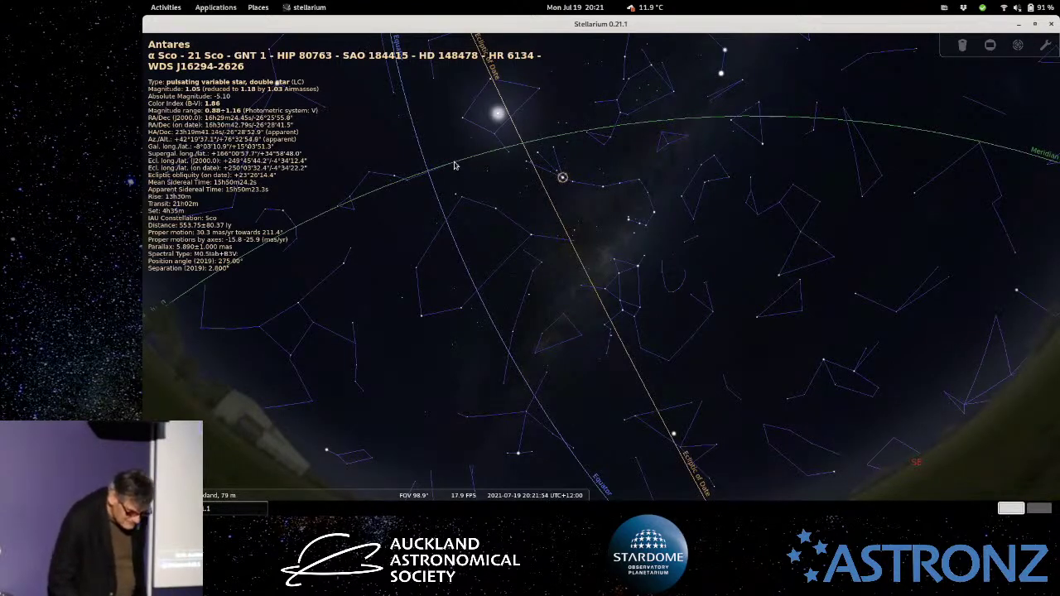
Select Rigil Kentaurus and Atria in the southern sky and examine their object information.
key("ctrl+m")
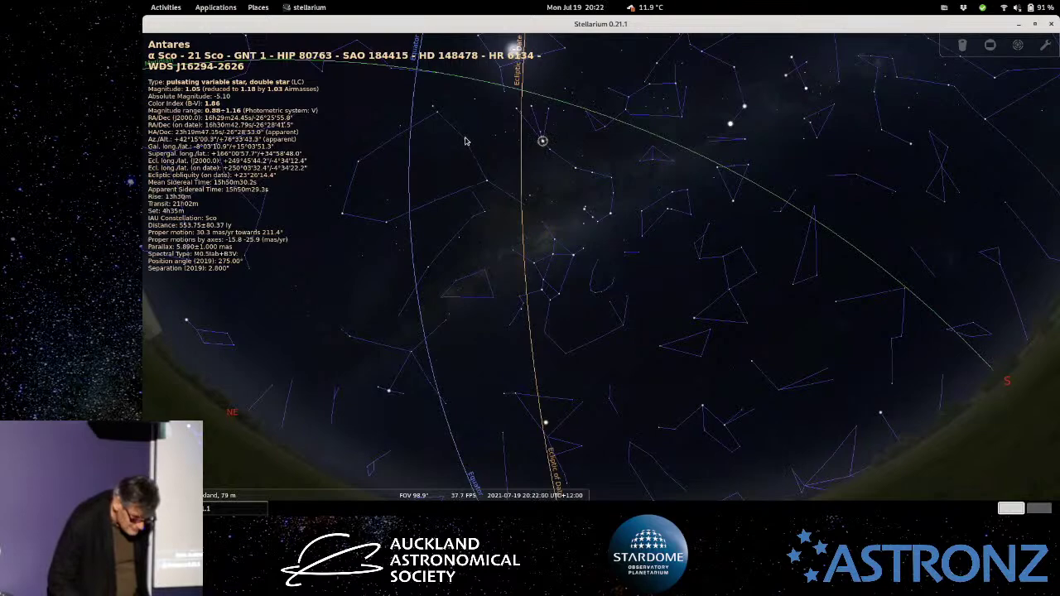
key("ctrl+m")
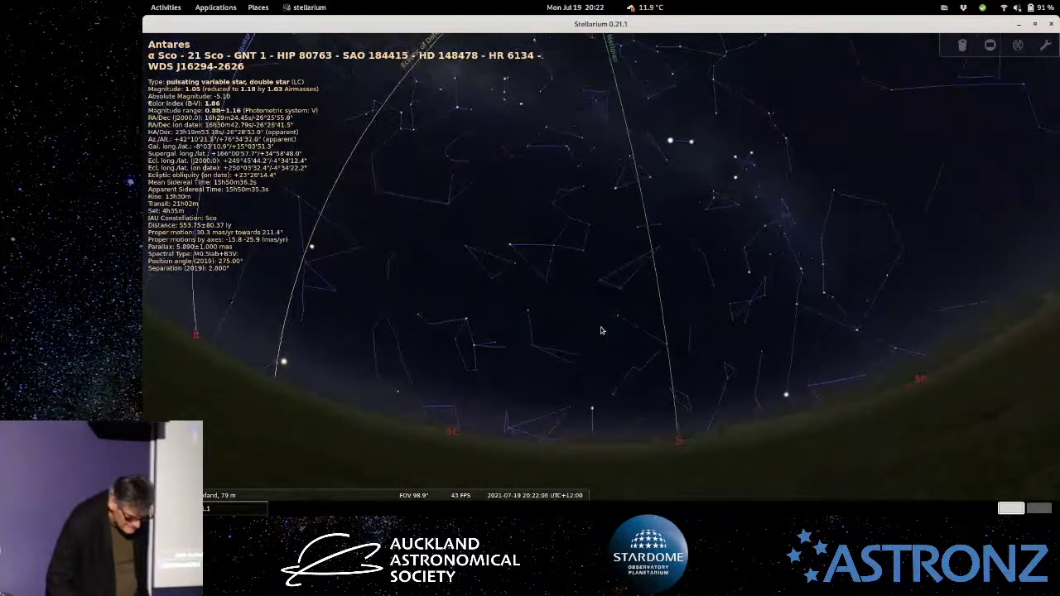
left_click(663, 155)
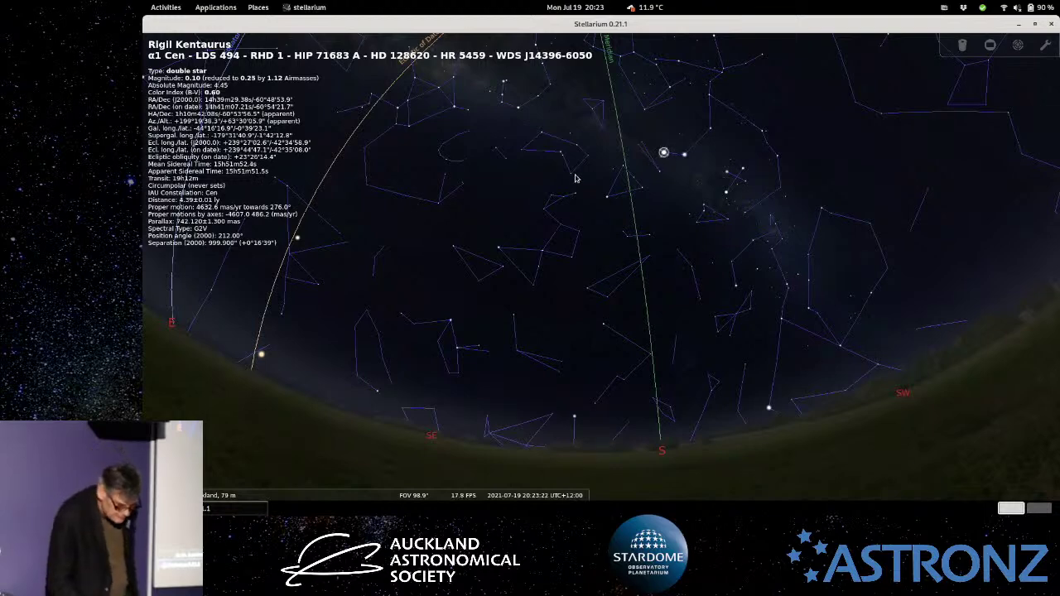
left_click(608, 199)
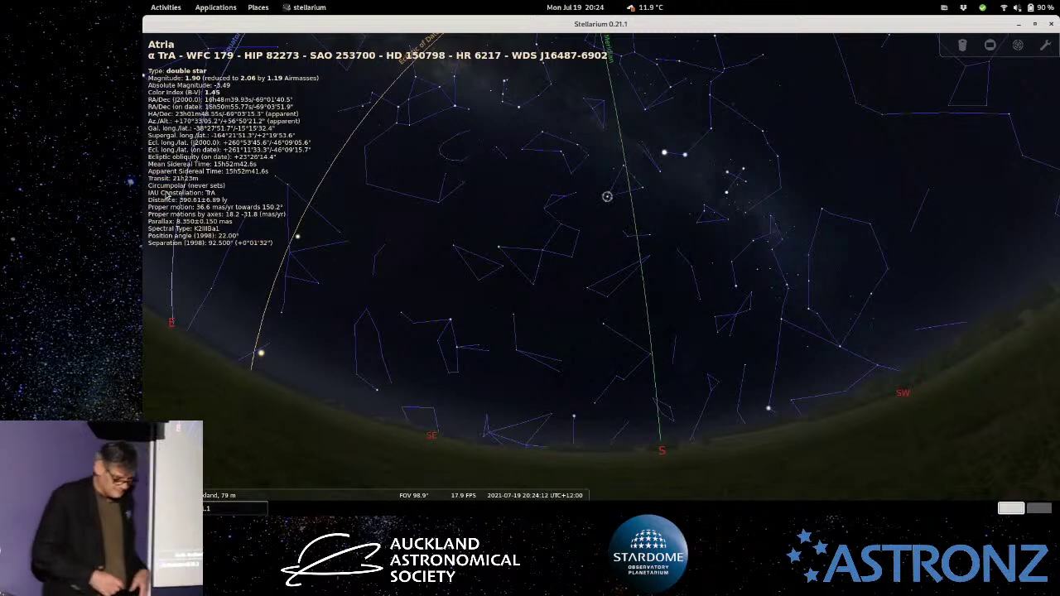
Turn on the equatorial grid and select Canopus low above the south-southwestern horizon.
mouse_move(254, 492)
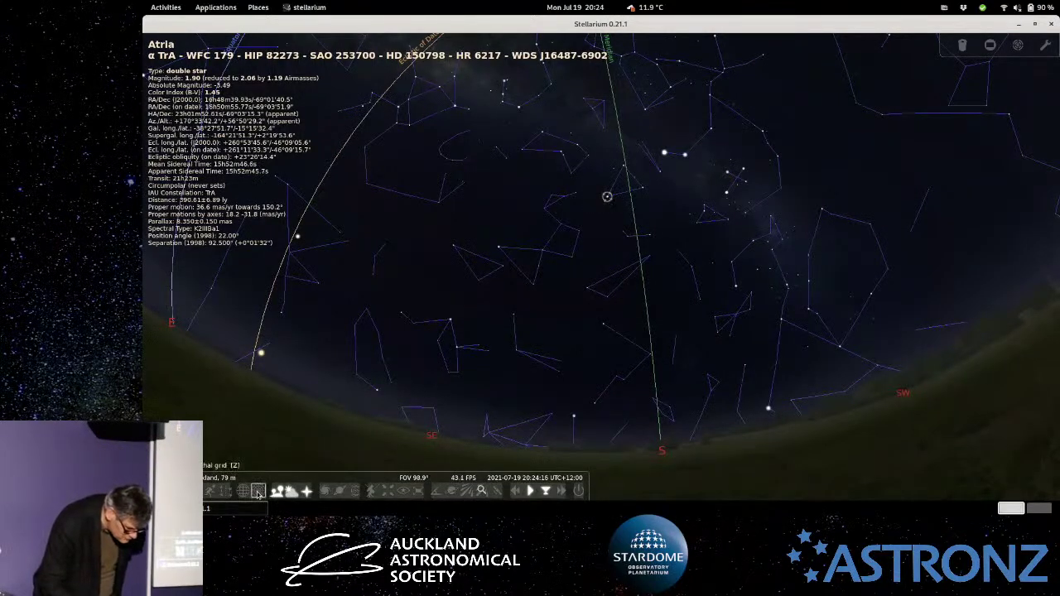
left_click(242, 492)
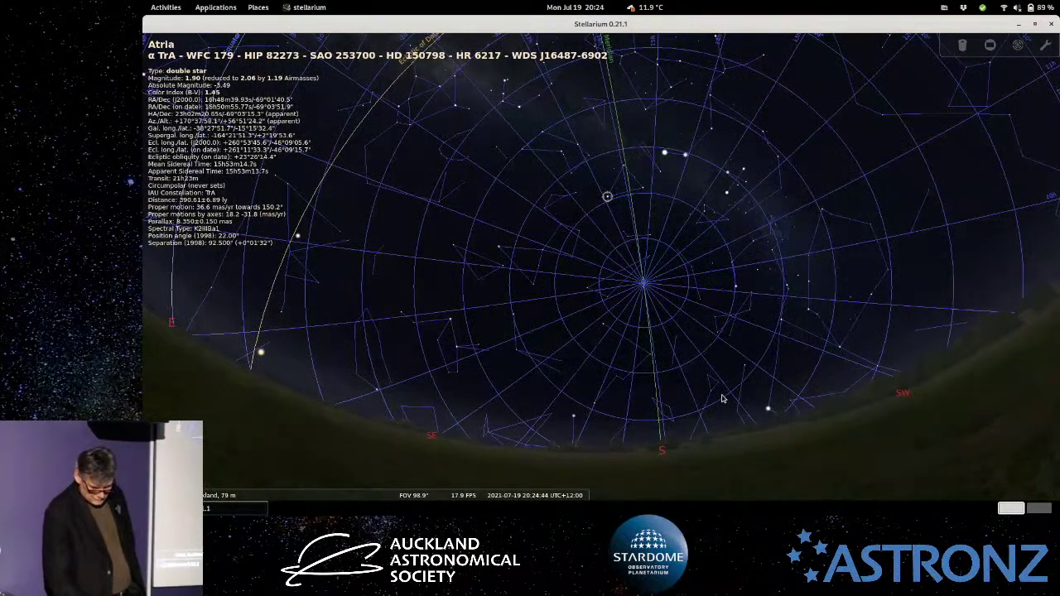
left_click(768, 411)
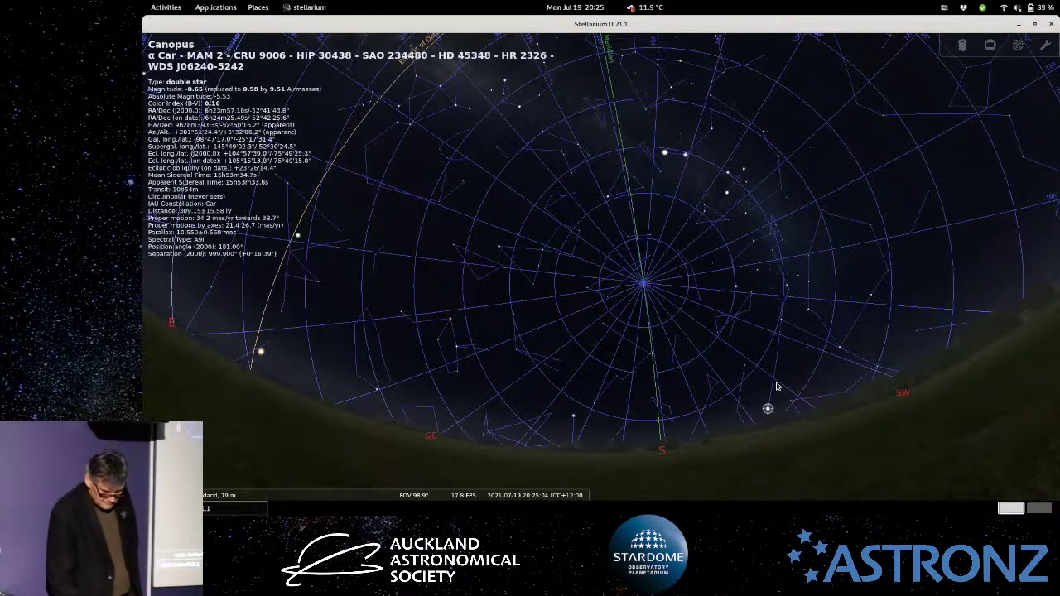
key("Up")
key("Left")
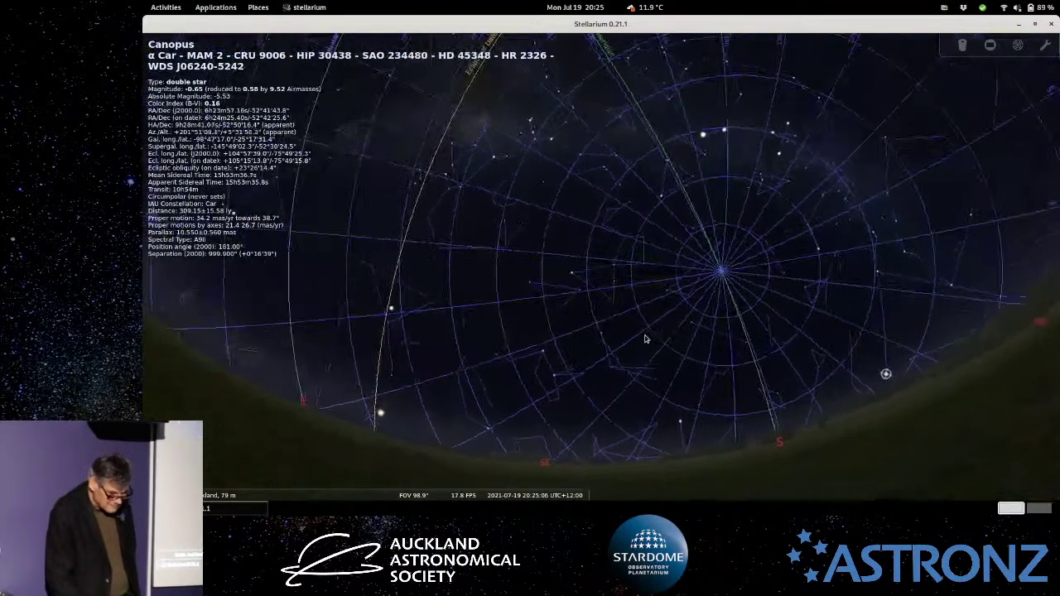
Turn off the constellation lines and the equatorial grid.
mouse_move(210, 499)
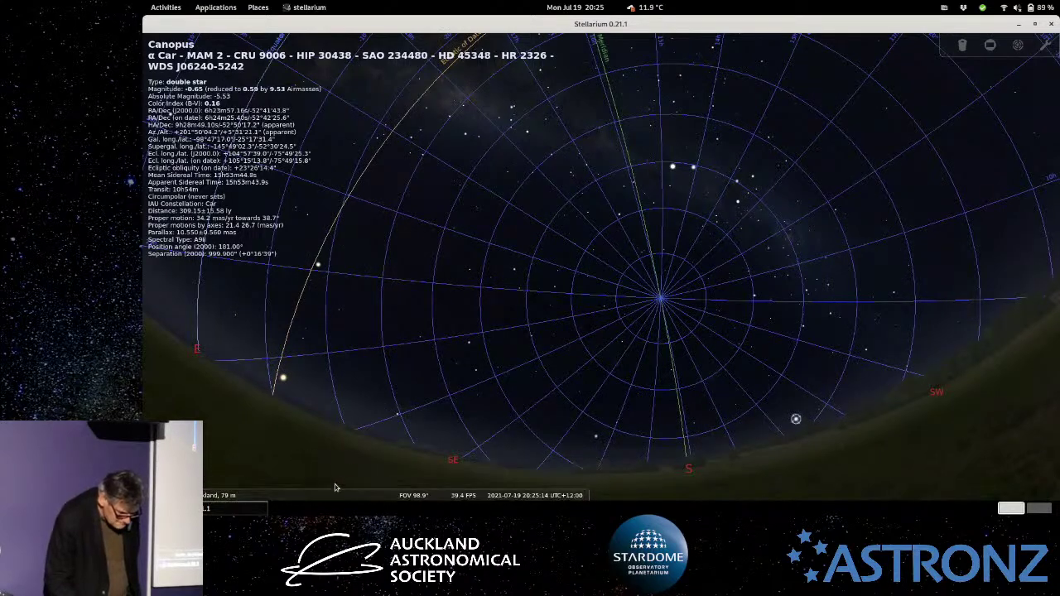
scroll(411, 447, "up", 3)
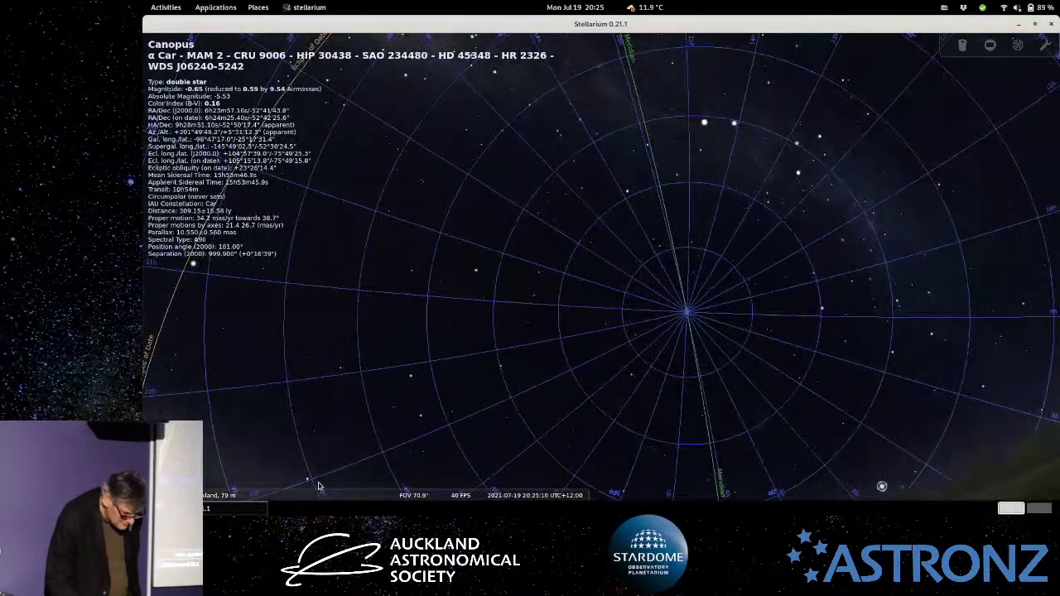
left_click(242, 491)
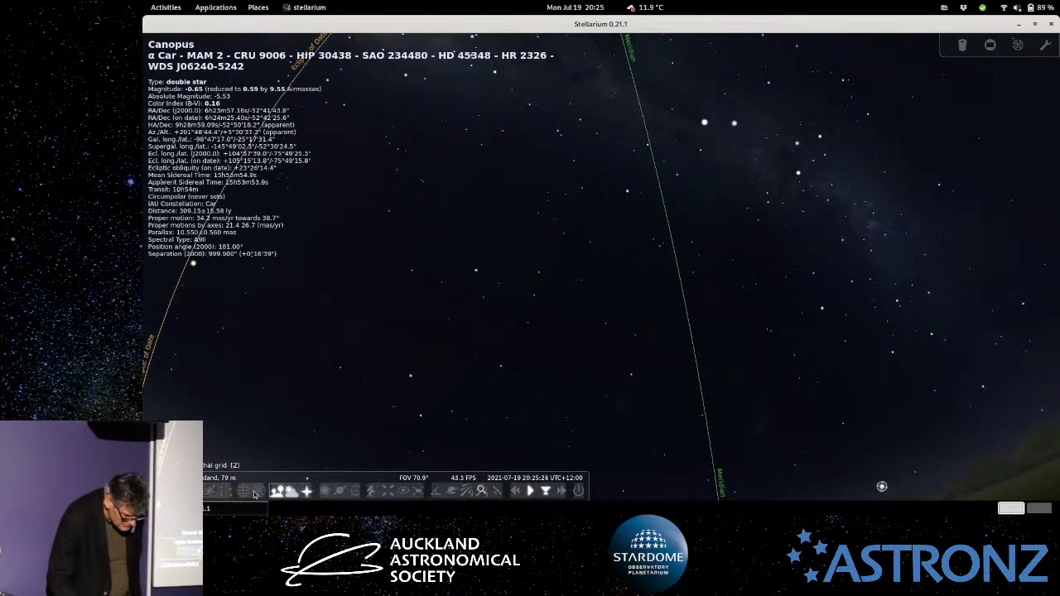
Show the deep-sky objects and the planet labels in the sky.
left_click(325, 492)
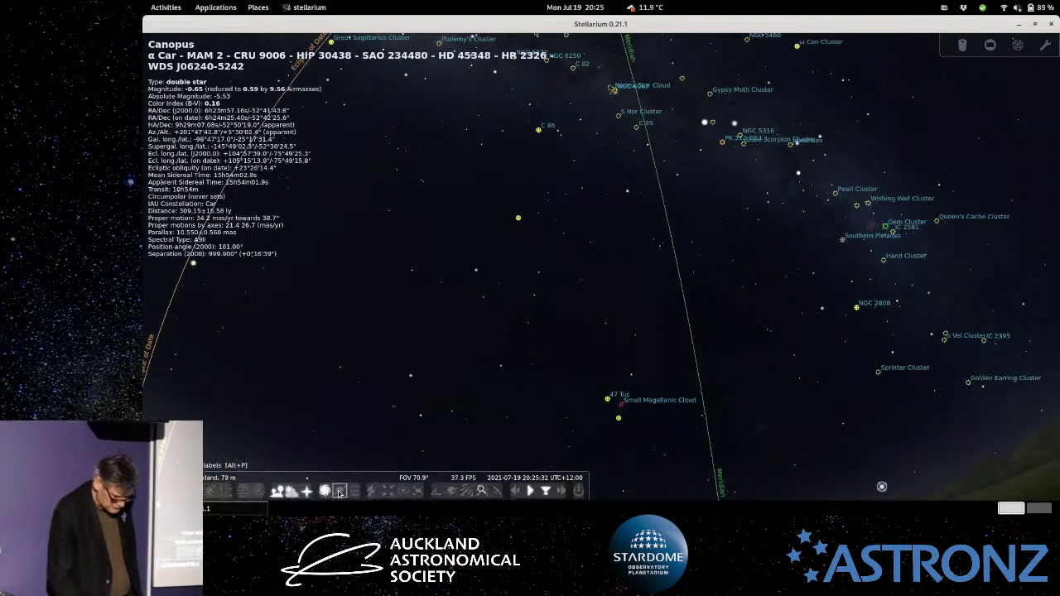
left_click(340, 492)
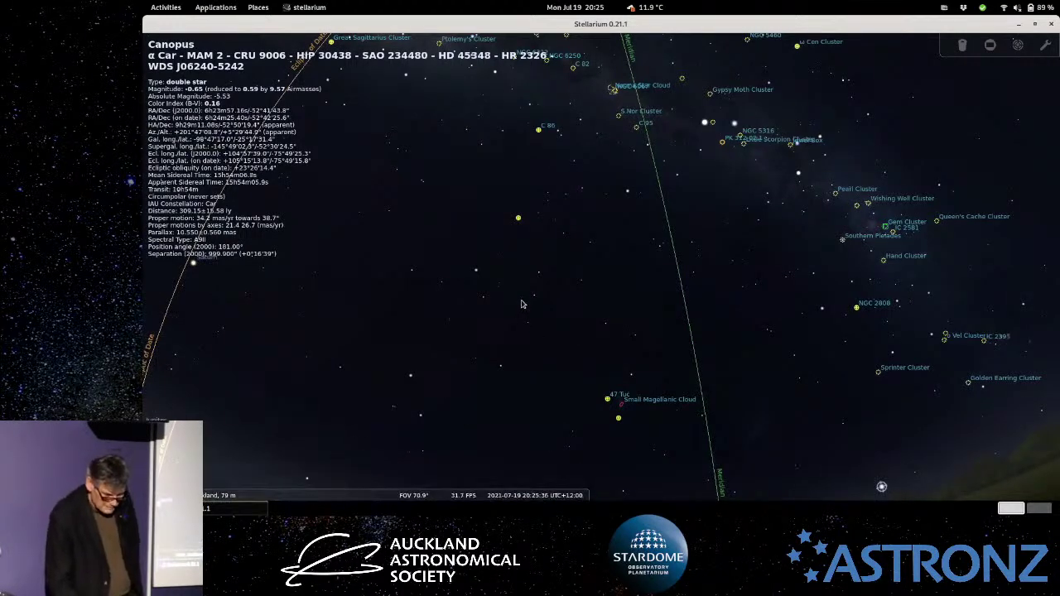
Select the variable star NZ Pav in the southern sky and examine the fainter stars at high magnification.
left_click_drag(533, 276, 464, 256)
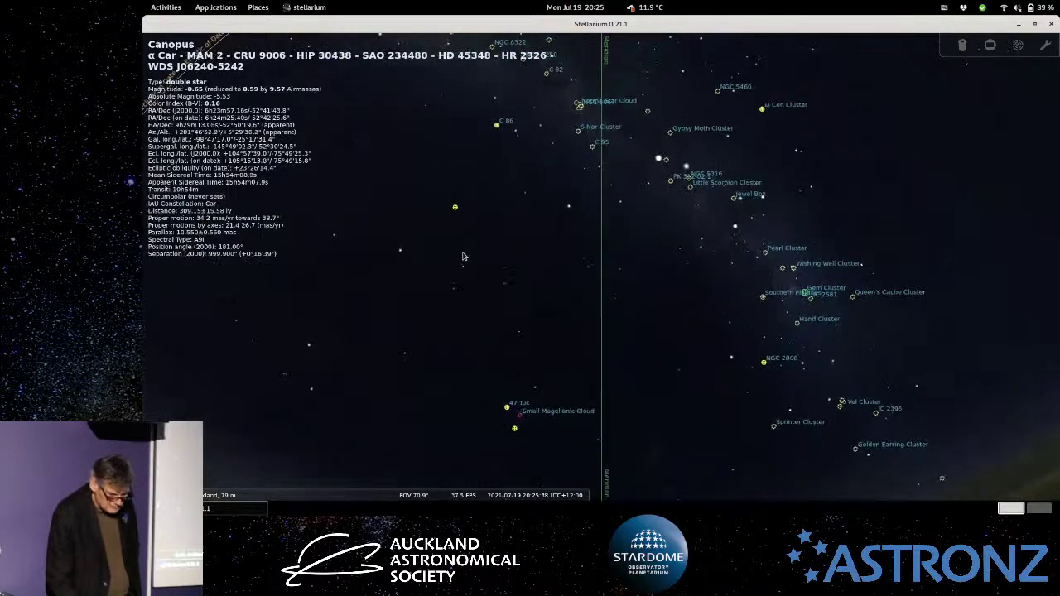
left_click(465, 255)
scroll(483, 271, "up", 5)
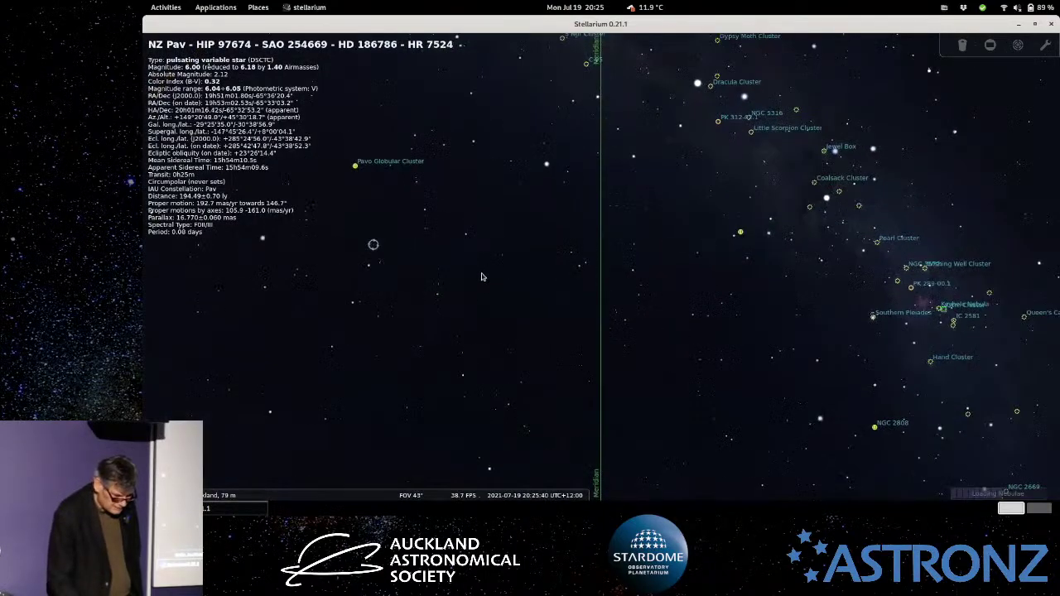
scroll(482, 281, "up", 5)
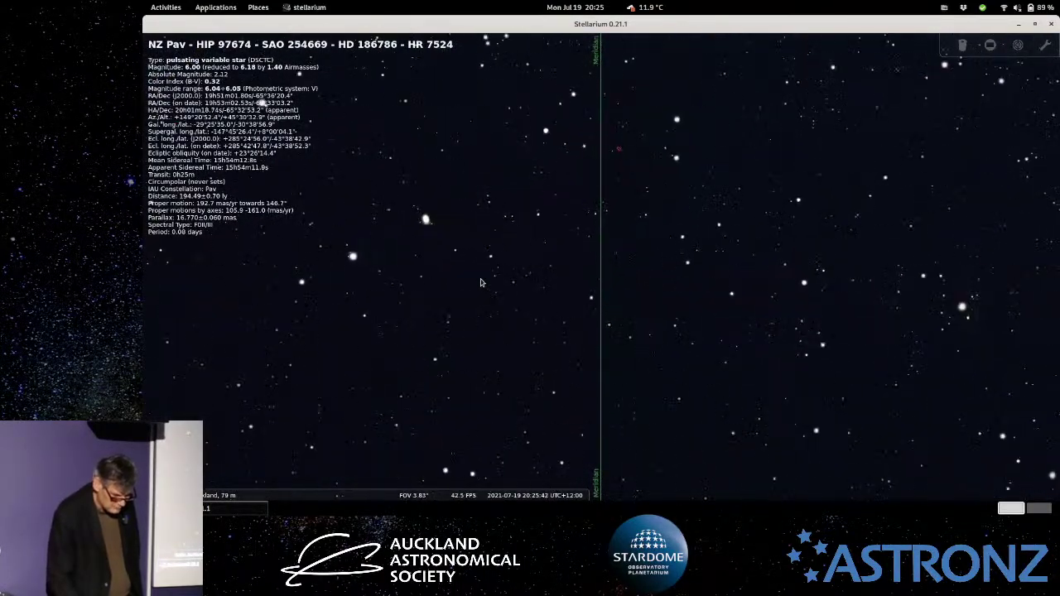
scroll(481, 285, "up", 3)
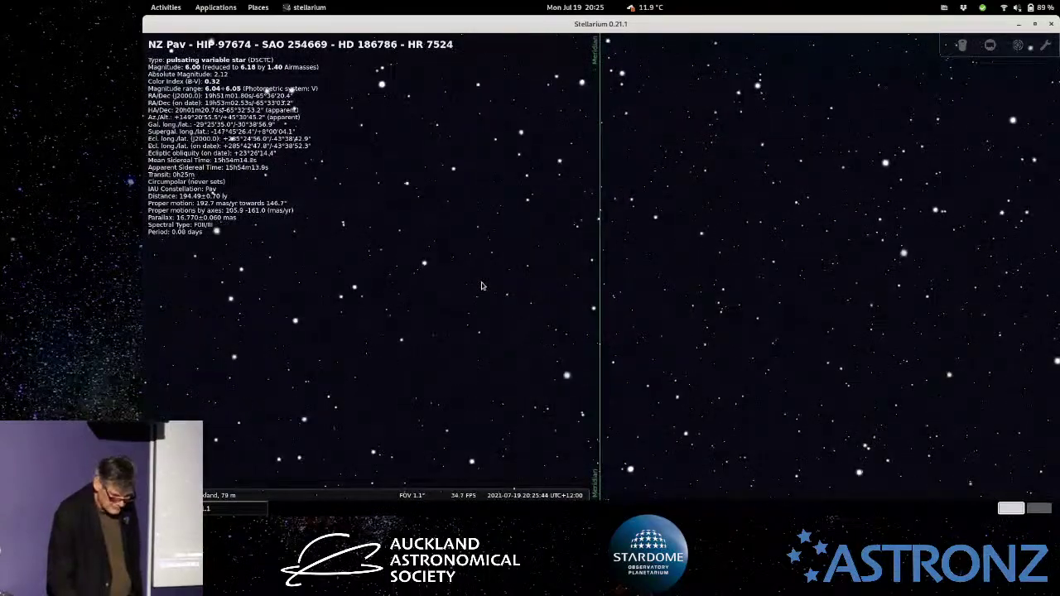
scroll(481, 290, "down", 5)
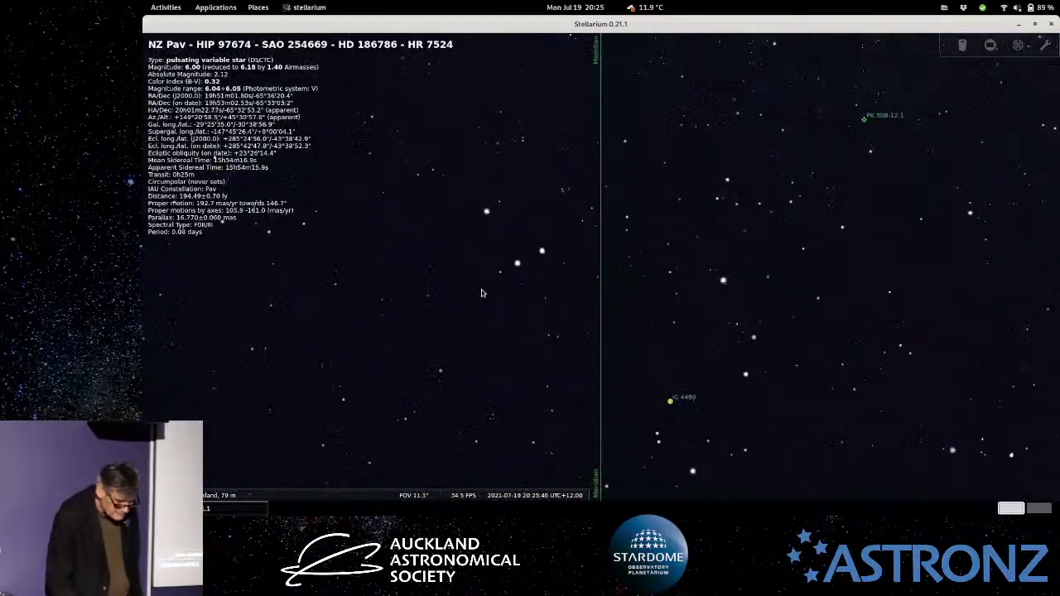
scroll(483, 295, "down", 2)
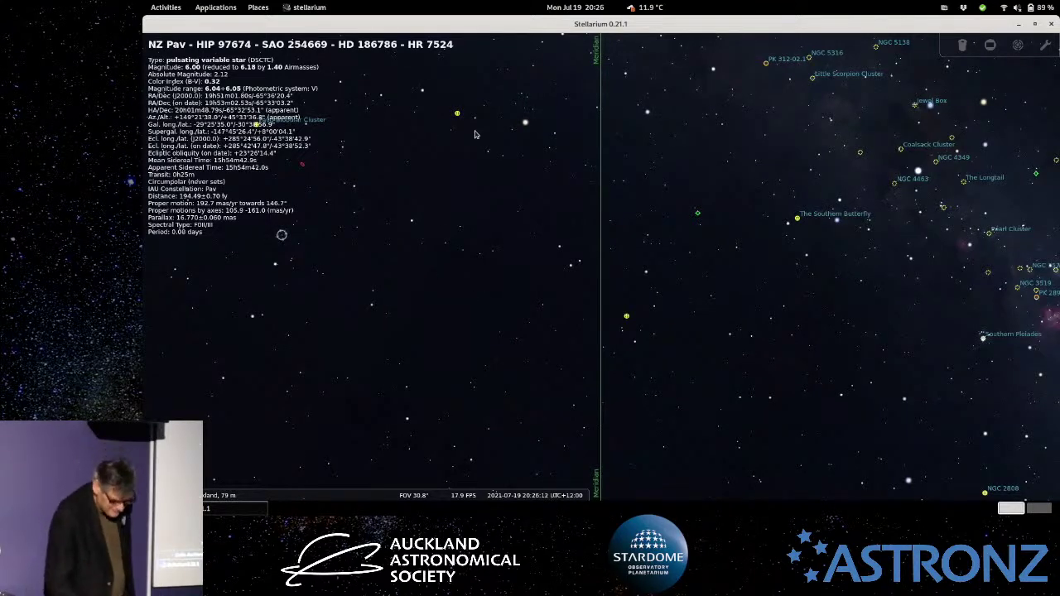
Select the double stars HDO 289 in Pavo and TOK 411 in Apus and view their object information.
left_click(414, 167)
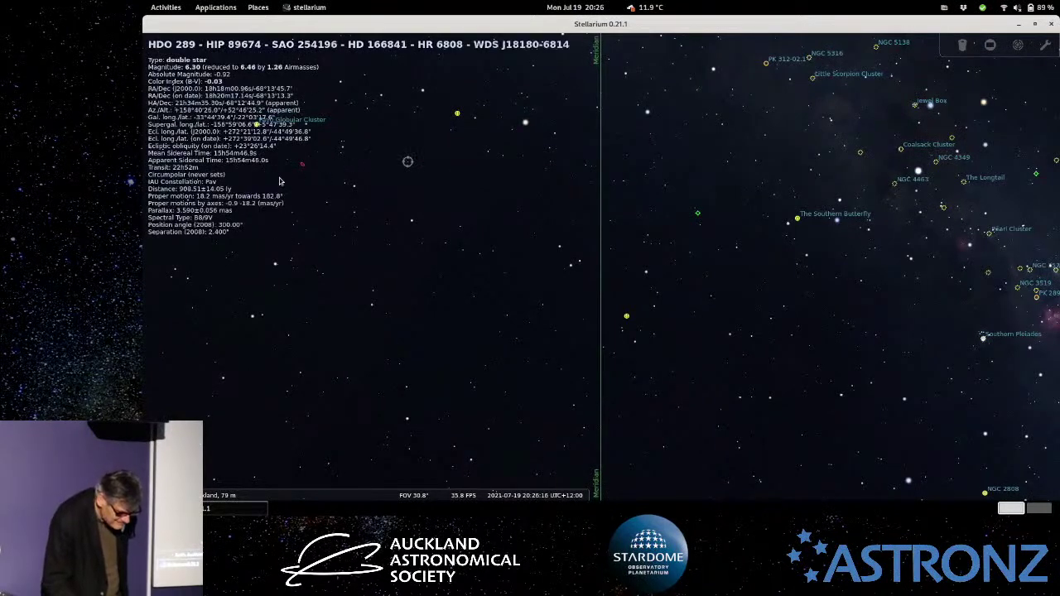
key("space")
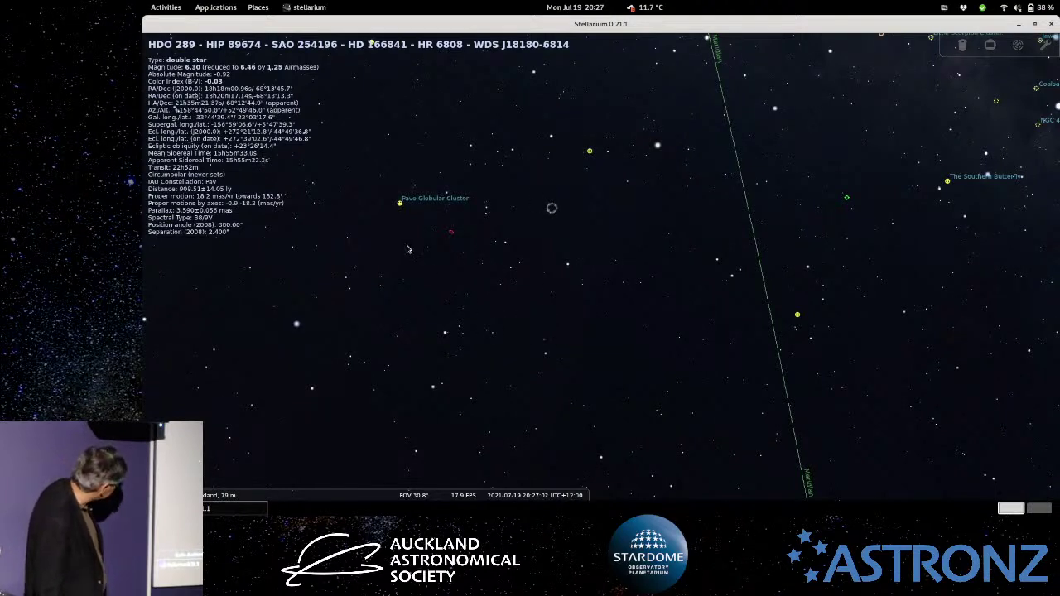
left_click(684, 197)
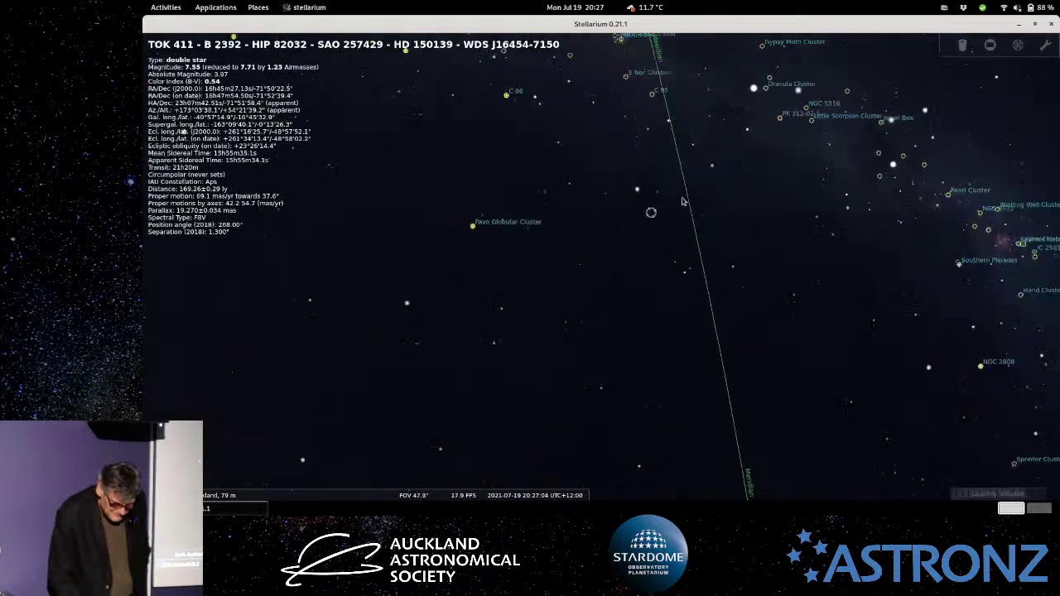
scroll(688, 199, "down", 5)
key("space")
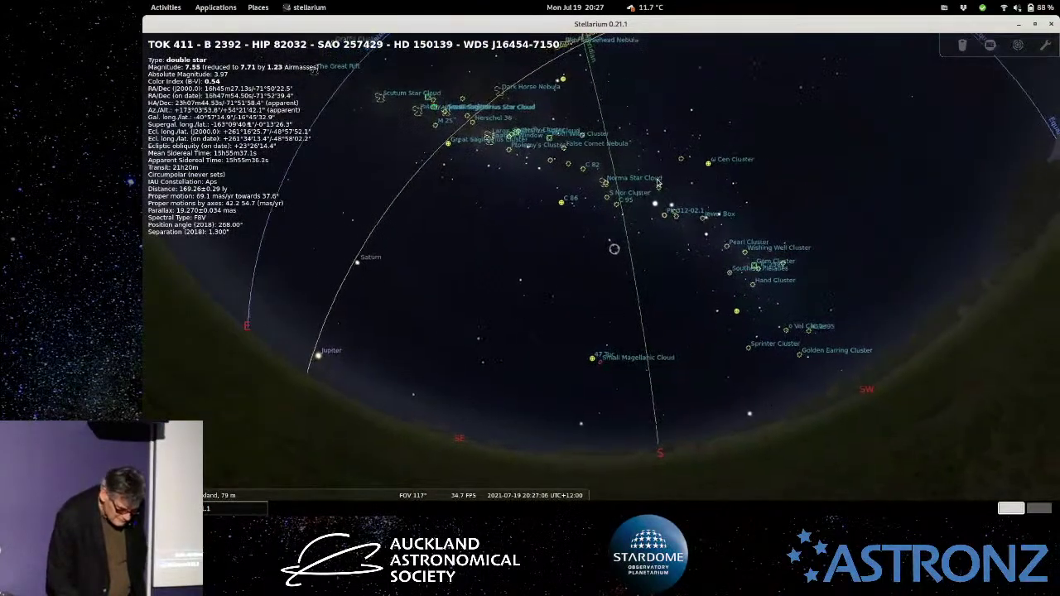
Select the S Nor Cluster near the meridian and examine its object information.
scroll(619, 200, "up", 5)
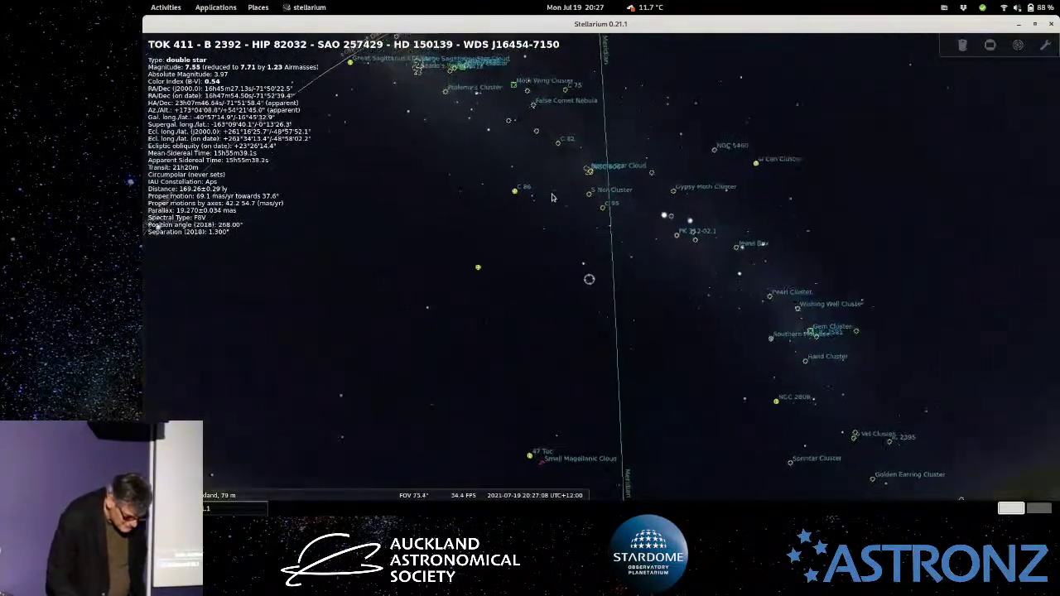
scroll(572, 203, "up", 3)
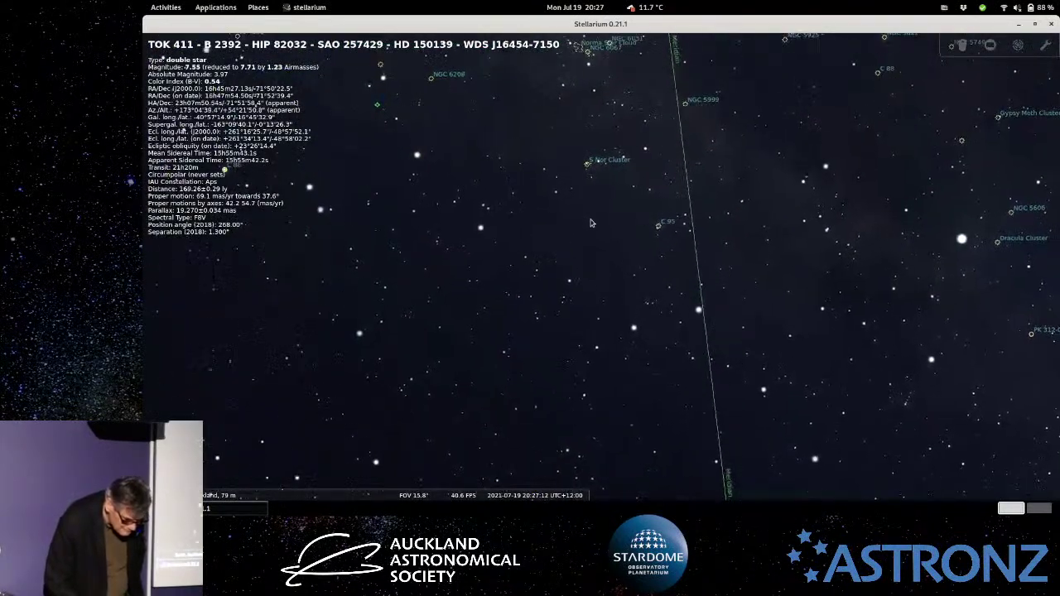
left_click(589, 166)
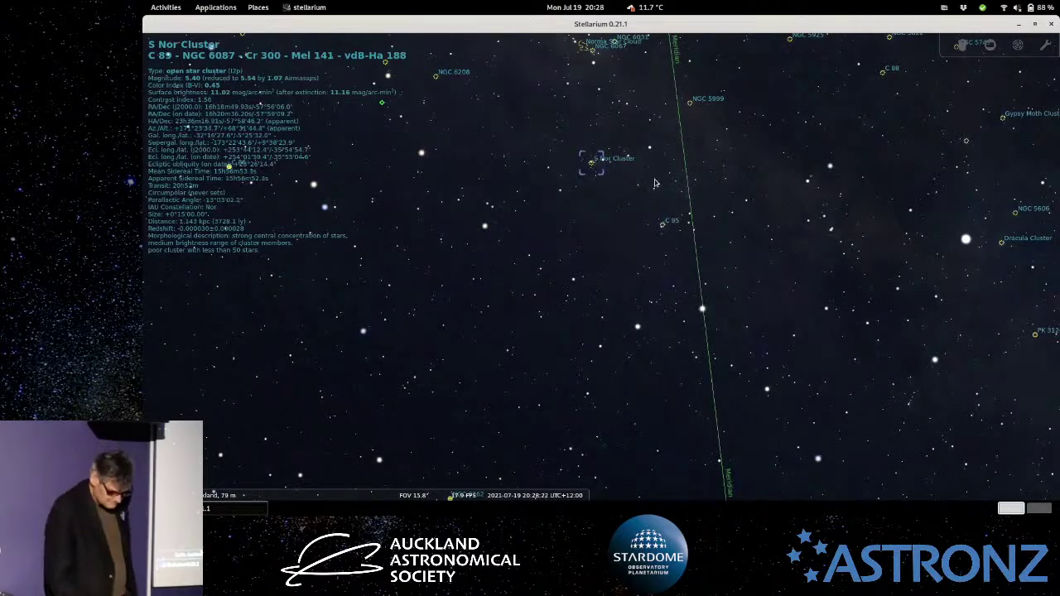
scroll(663, 199, "up", 3)
scroll(663, 199, "down", 3)
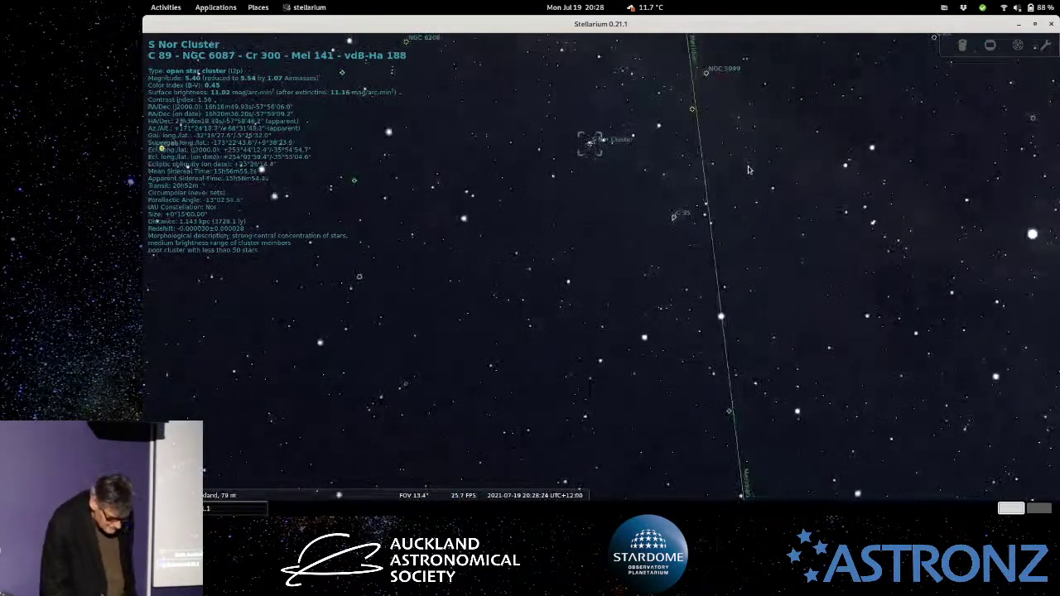
Select the HII region PK 328-00.1 near the Norma Star Cloud and examine its object information.
key("Left")
key("Up")
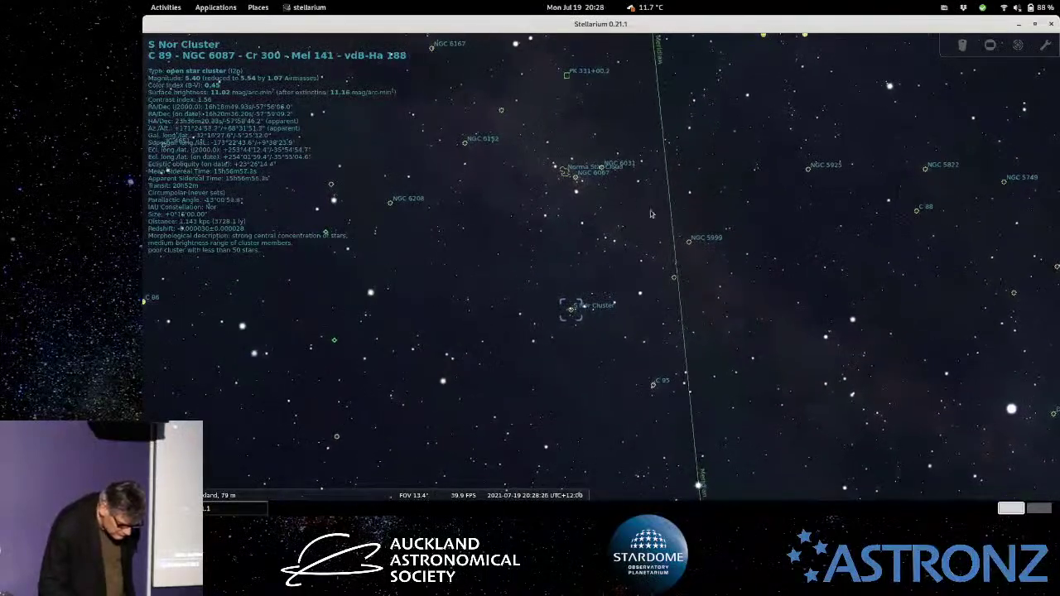
scroll(640, 233, "up", 2)
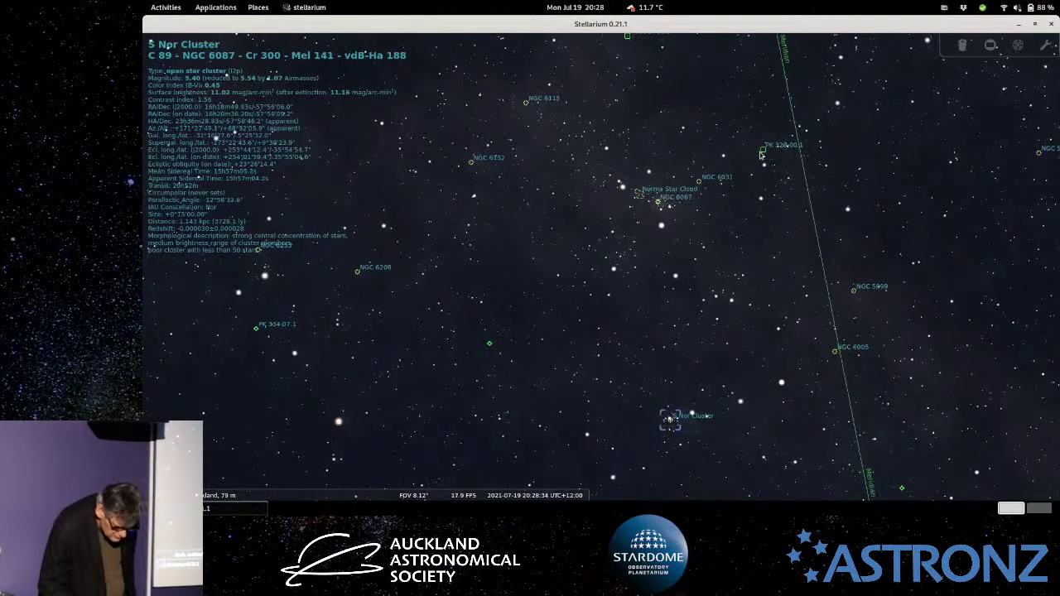
left_click_drag(762, 163, 729, 205)
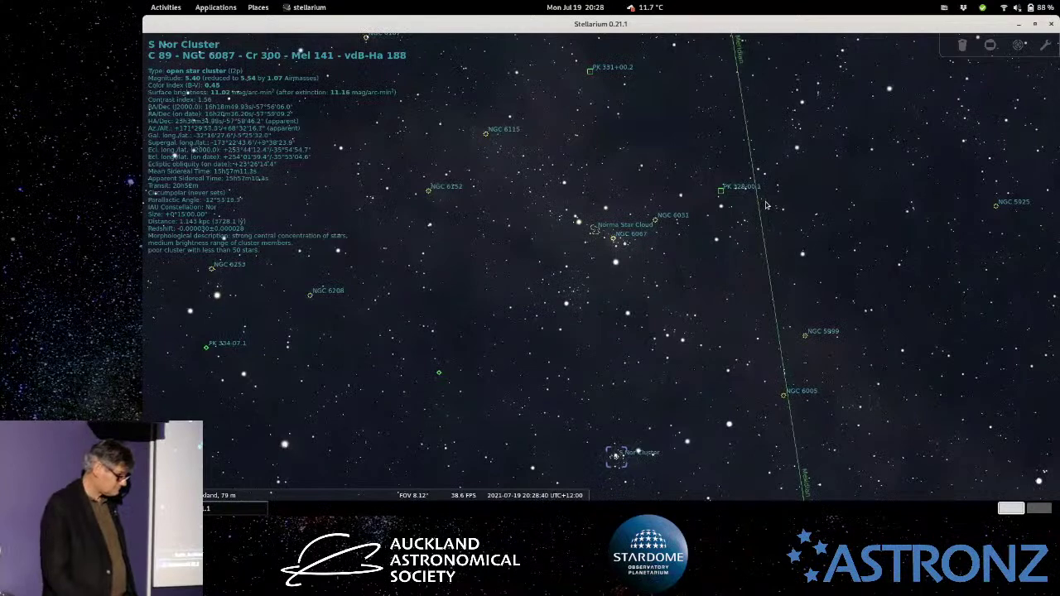
left_click(722, 193)
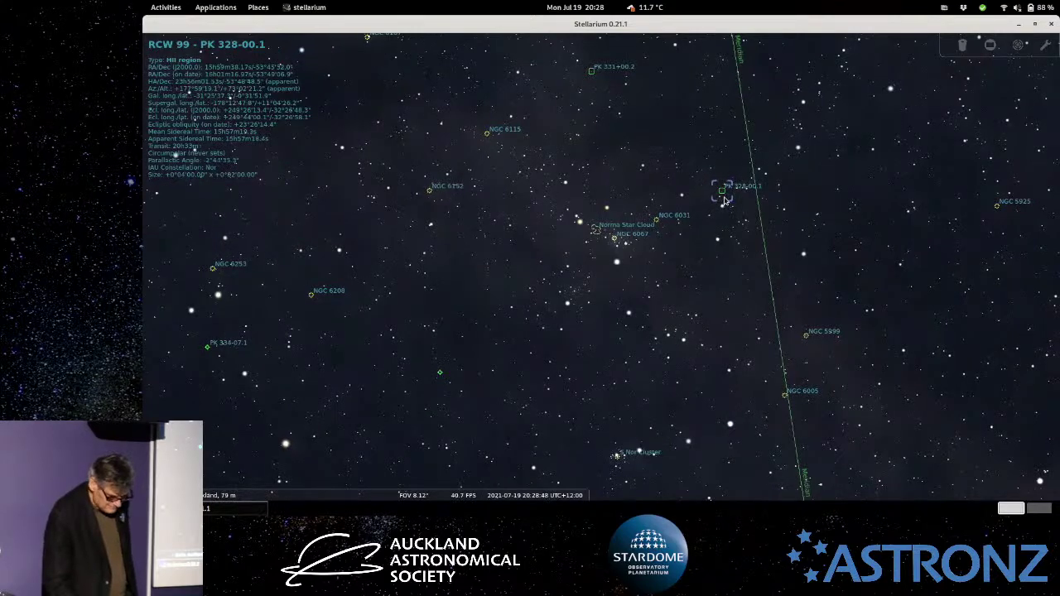
left_click_drag(725, 197, 687, 237)
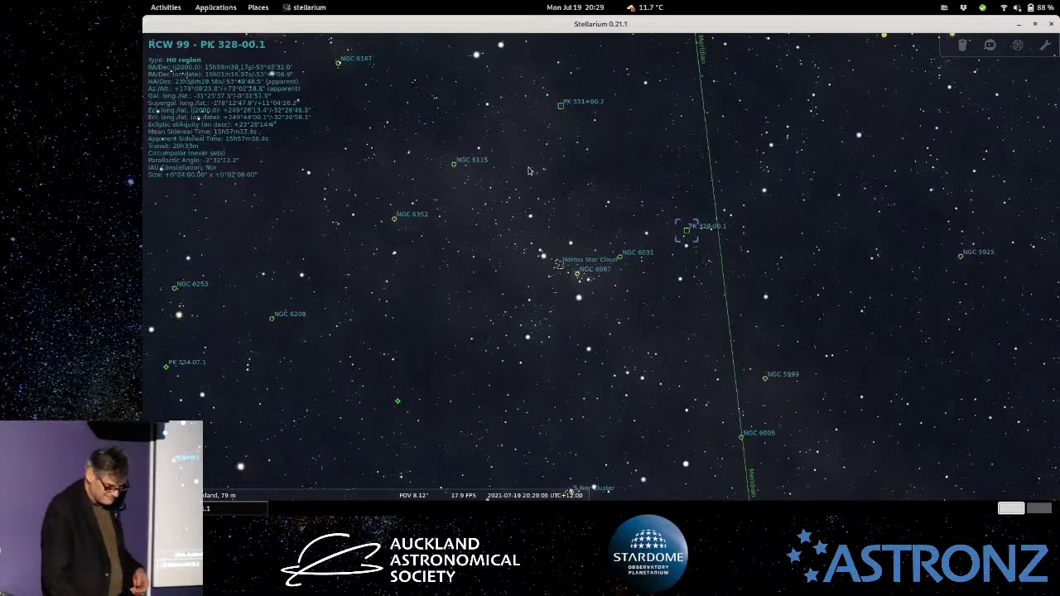
Inspect the pink nebula in Ara at close range and select the open star cluster C 82 inside it.
key("Left")
key("Up")
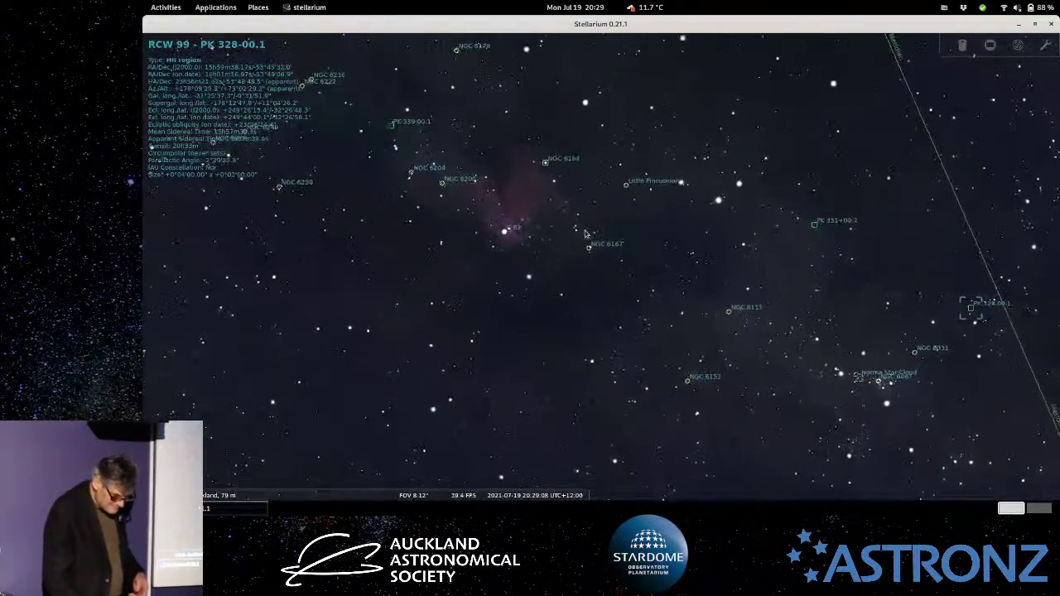
key("Page_Up")
key("space")
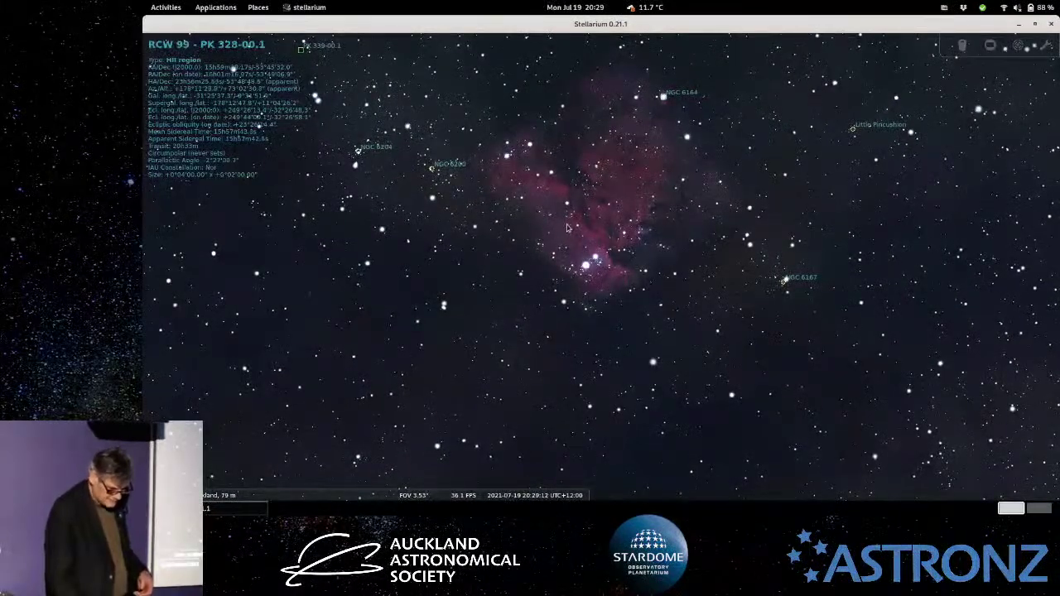
left_click(570, 229)
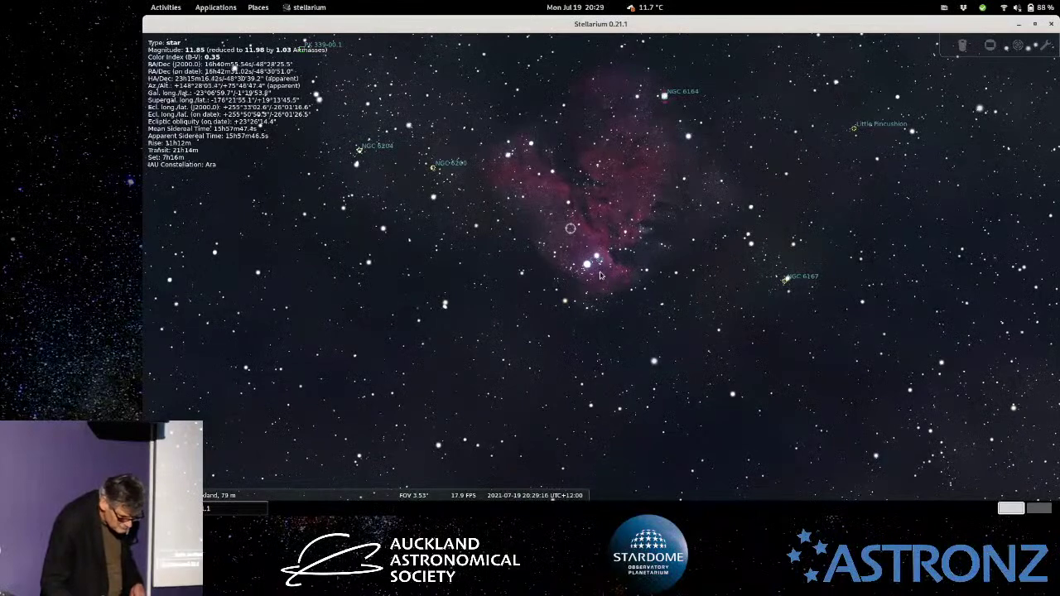
left_click(587, 263)
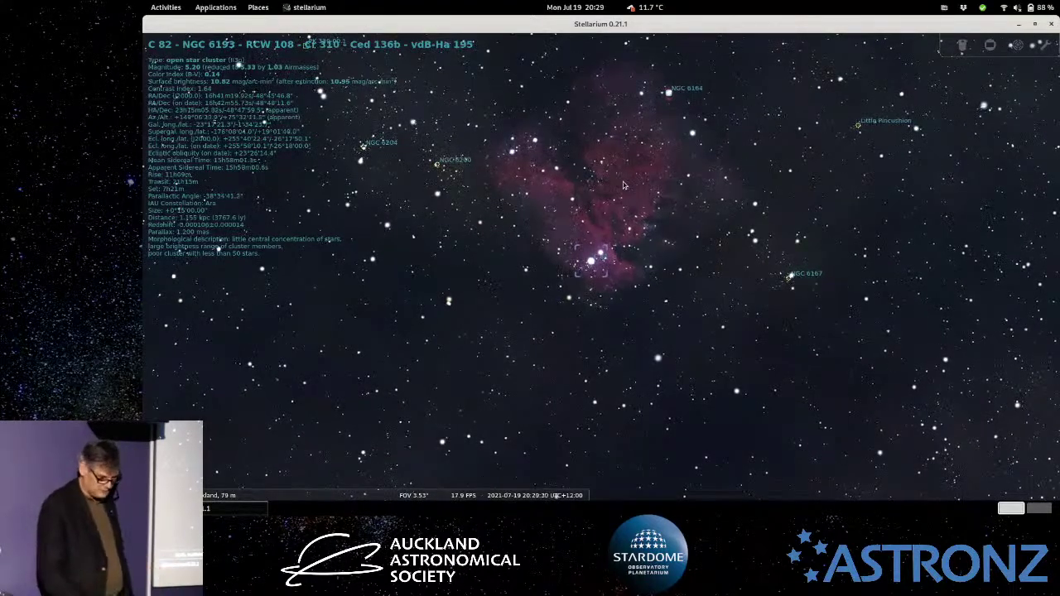
Select the Blue Planetary Nebula near the Jewel Box and Pearl Cluster and examine it at a 2.53° field of view.
scroll(634, 174, "down", 3)
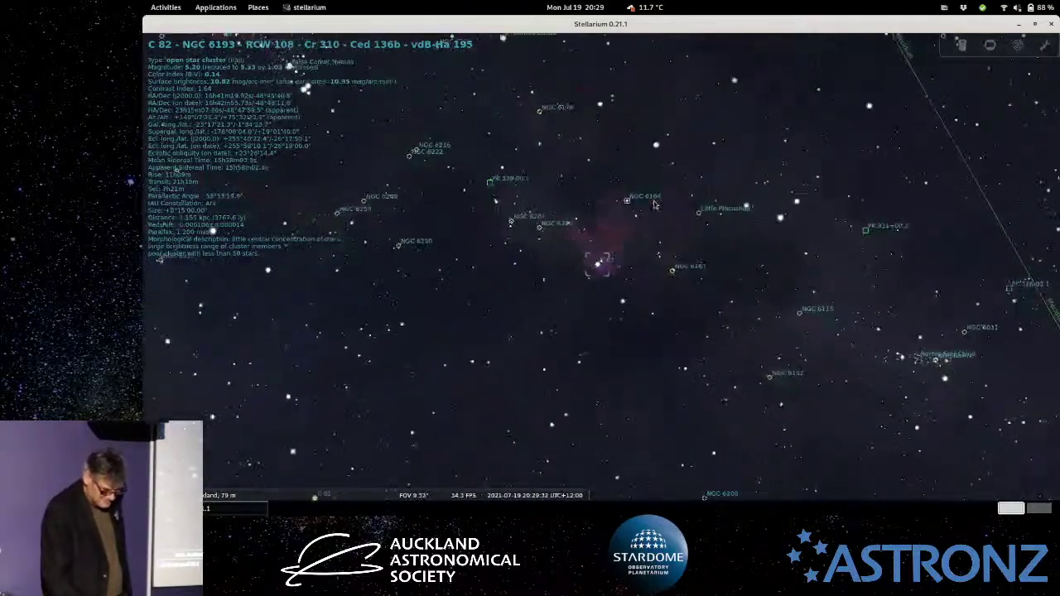
scroll(570, 203, "down", 2)
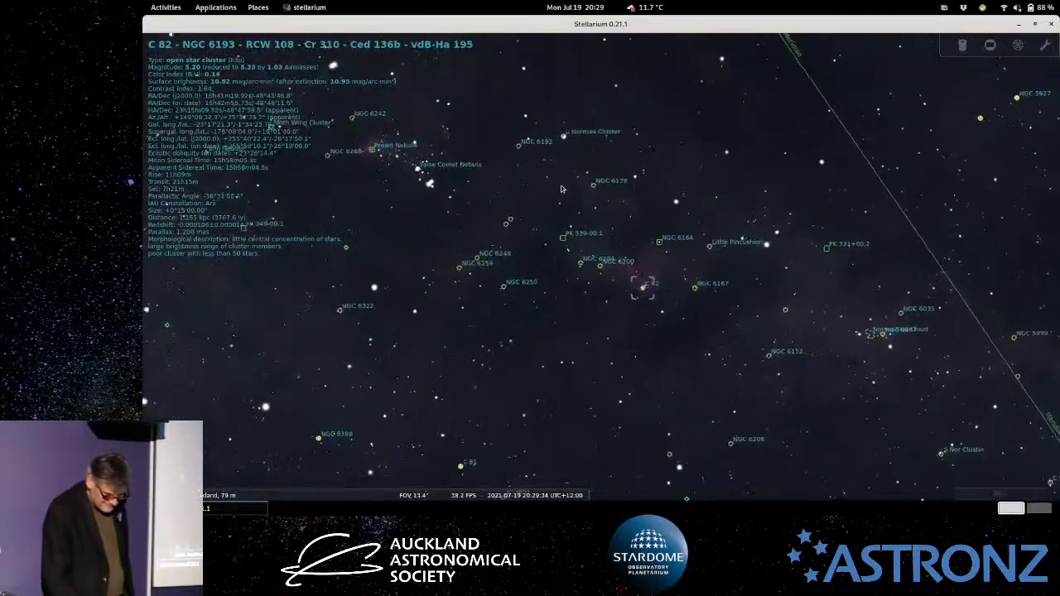
scroll(722, 256, "down", 2)
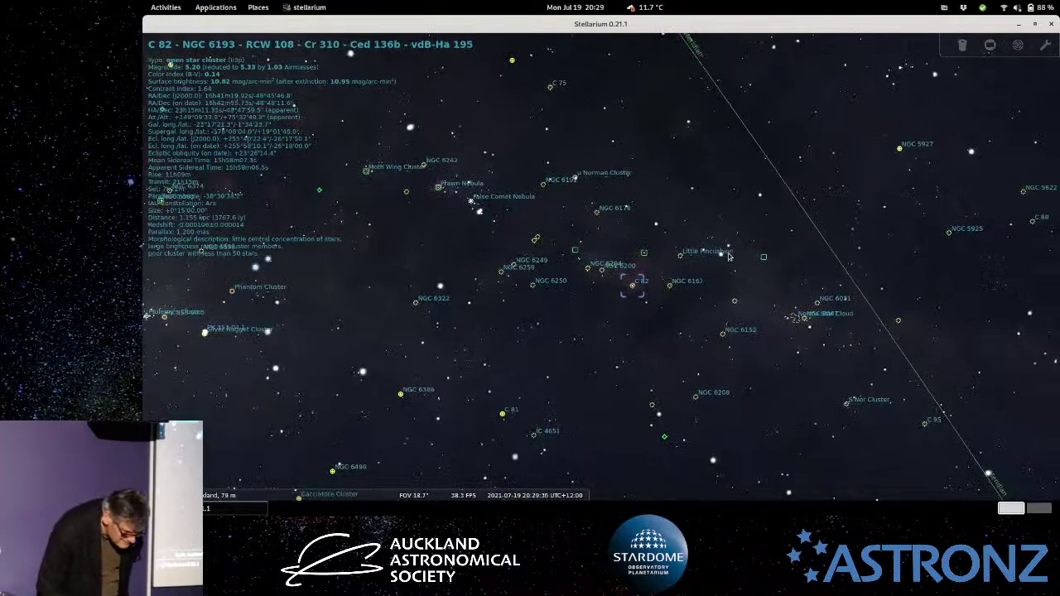
scroll(723, 257, "down", 6)
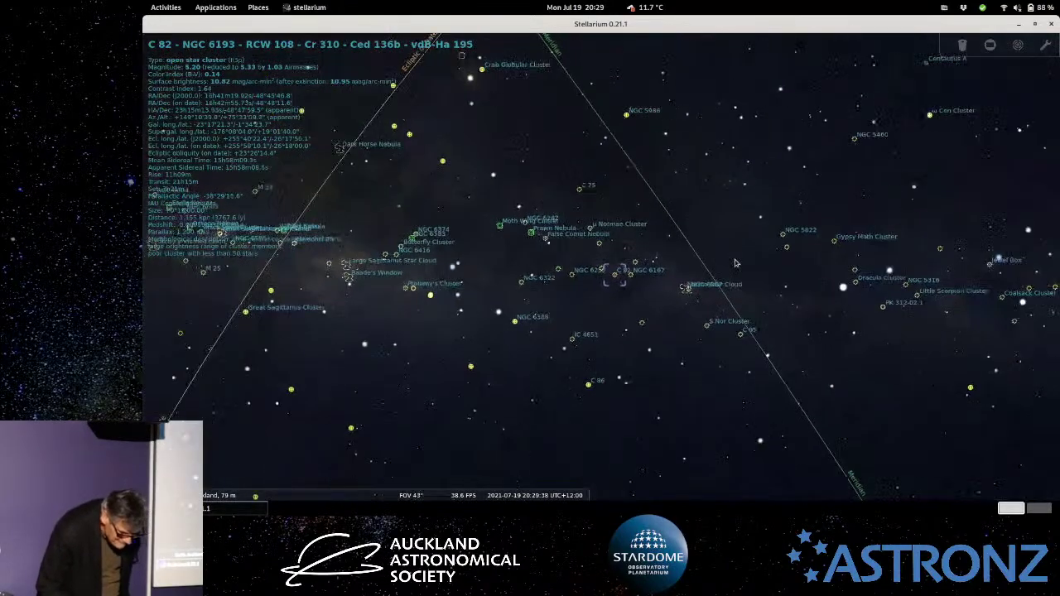
key("Down")
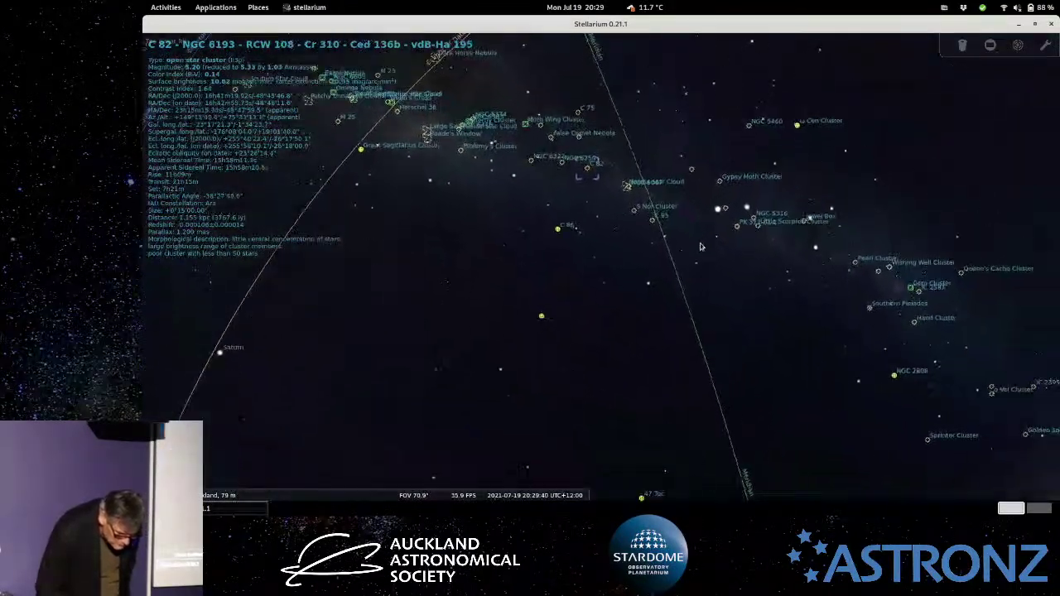
key("Down")
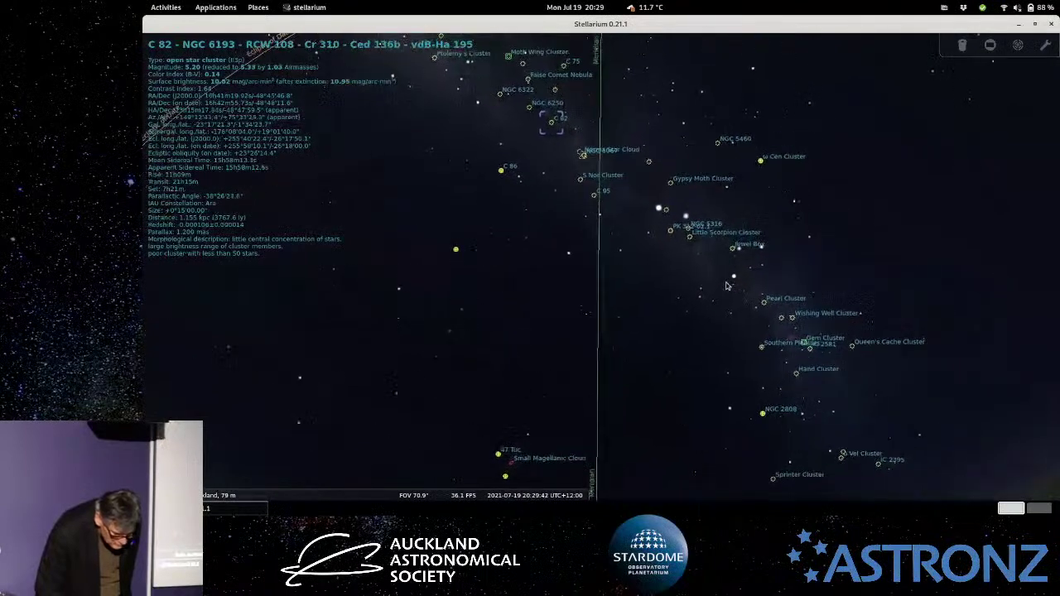
scroll(754, 283, "up", 5)
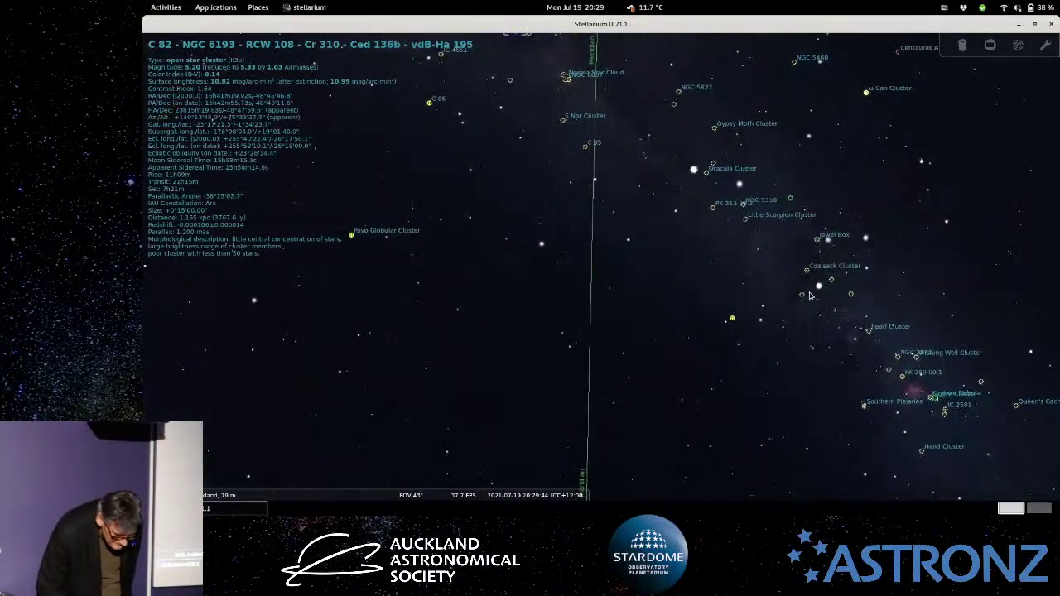
key("Right")
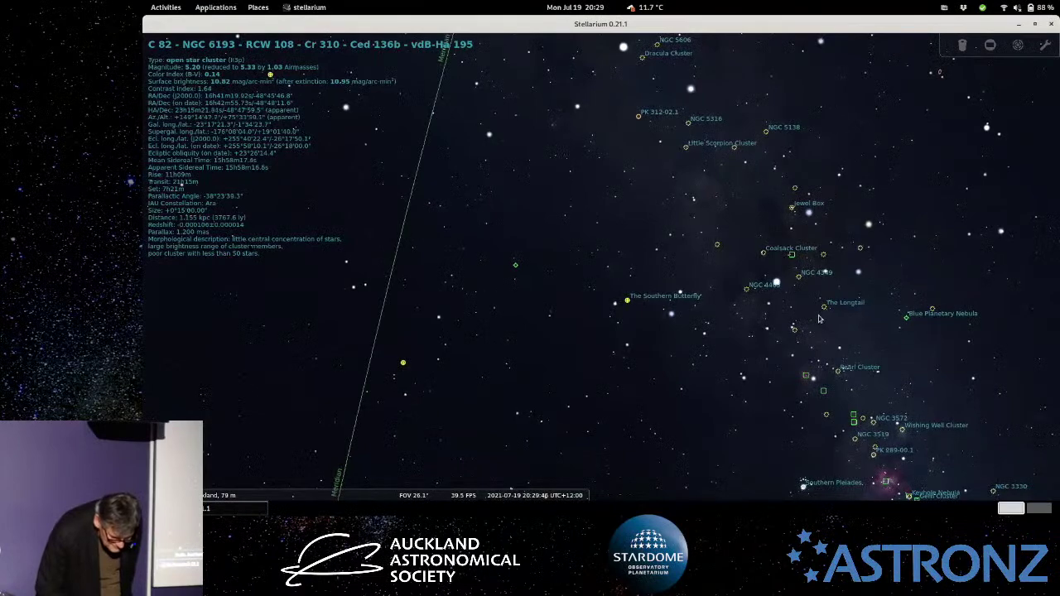
left_click_drag(891, 332, 639, 289)
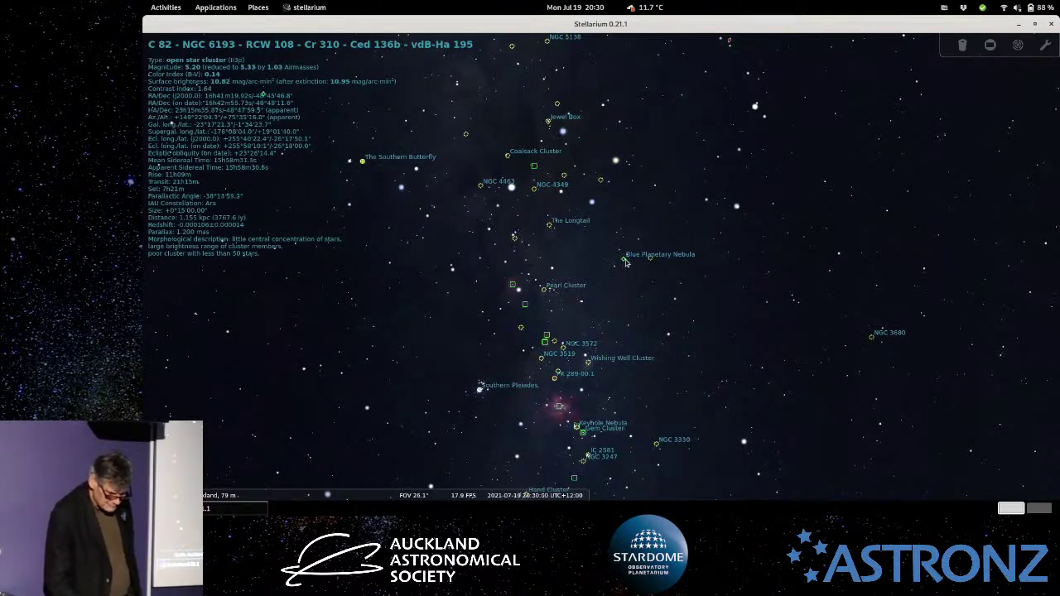
left_click(625, 262)
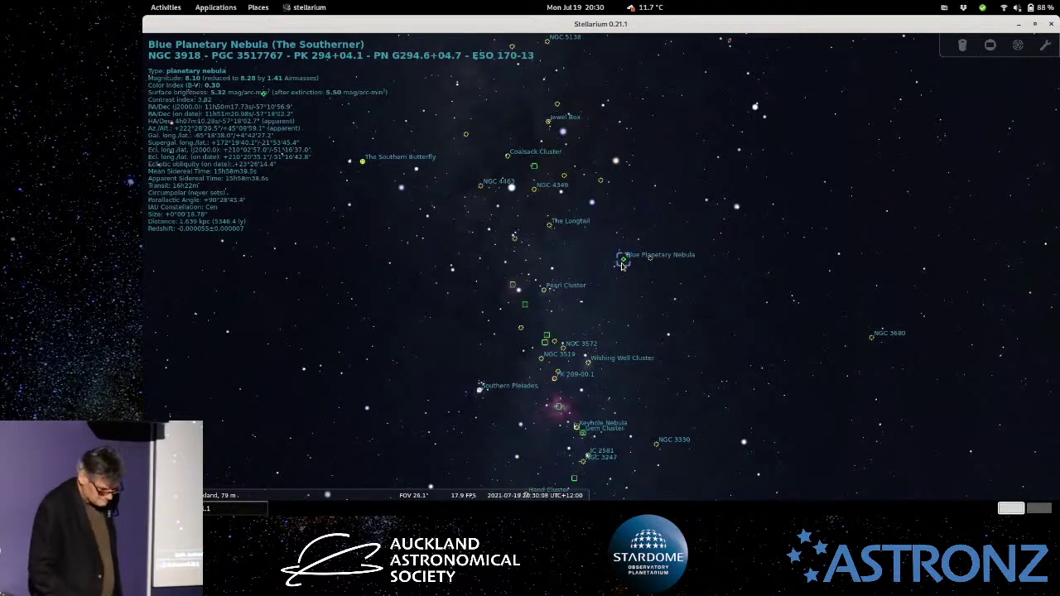
scroll(605, 274, "up", 5)
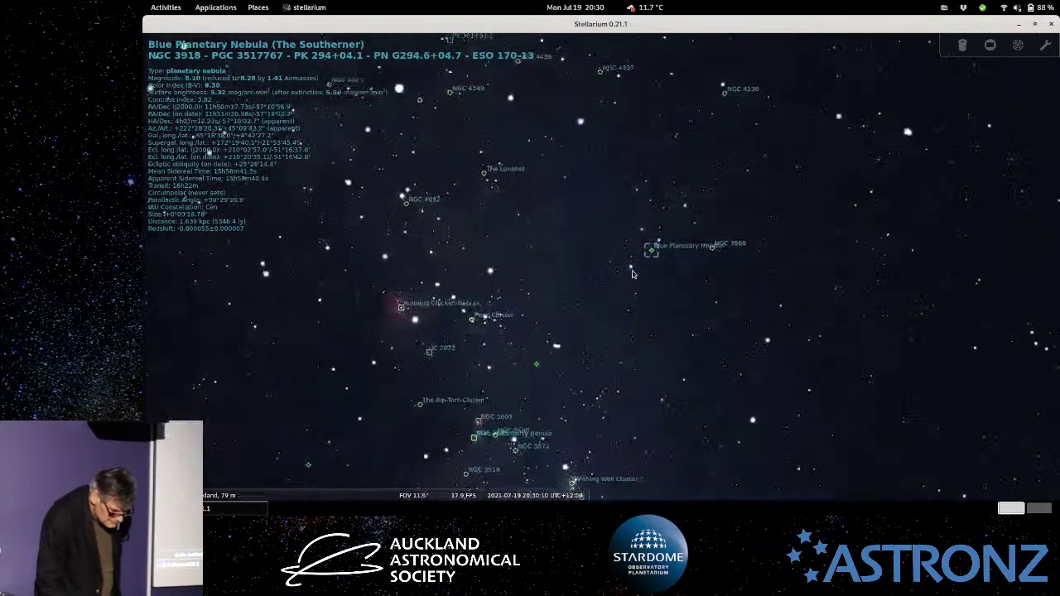
scroll(756, 269, "up", 3)
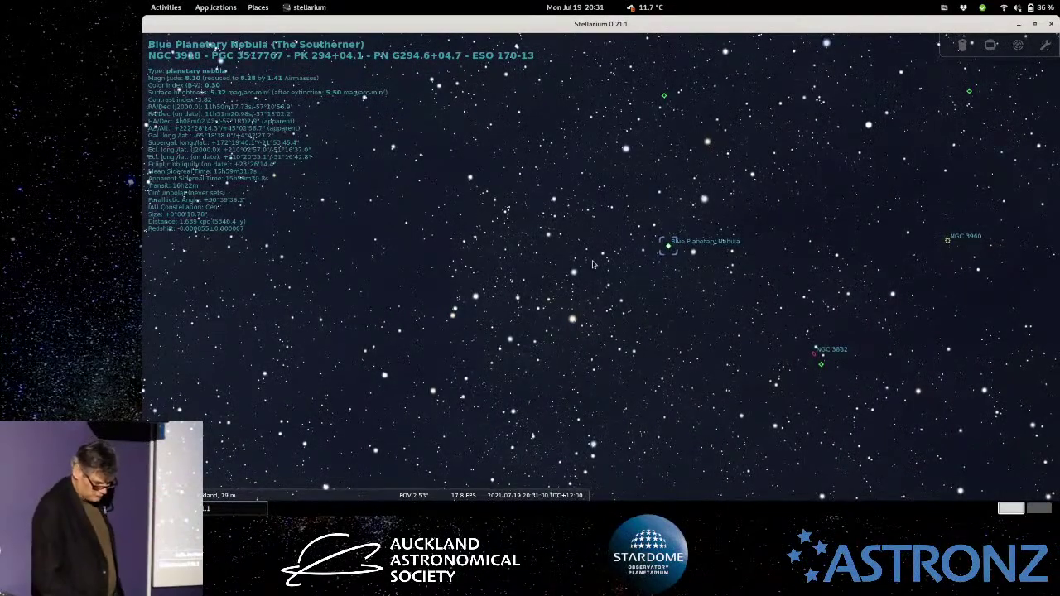
Magnify the Blue Planetary Nebula to a 0.0332° field of view and centre the view on it.
scroll(734, 255, "up", 3)
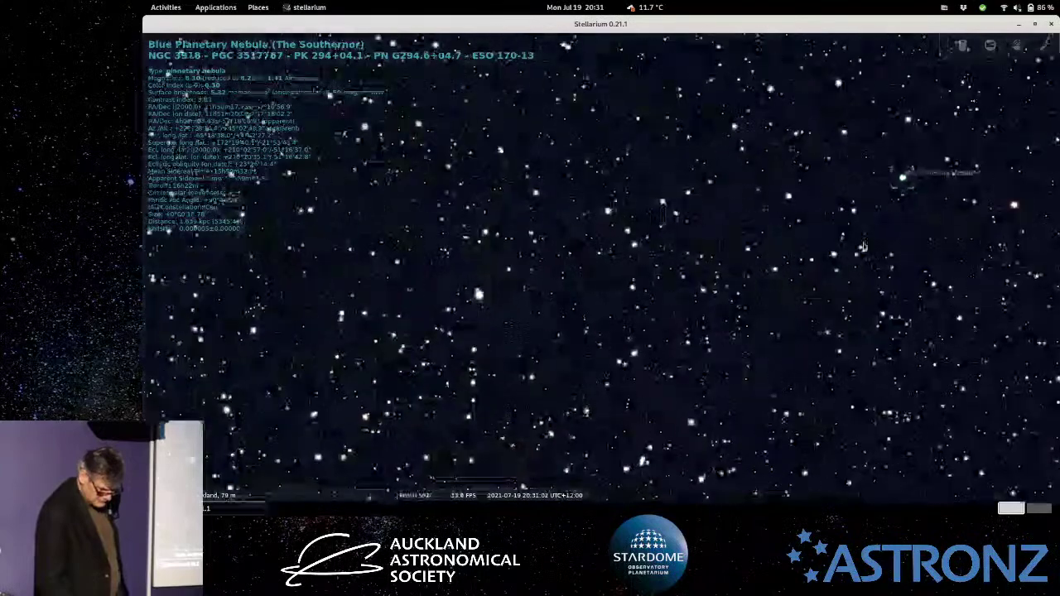
scroll(843, 244, "up", 3)
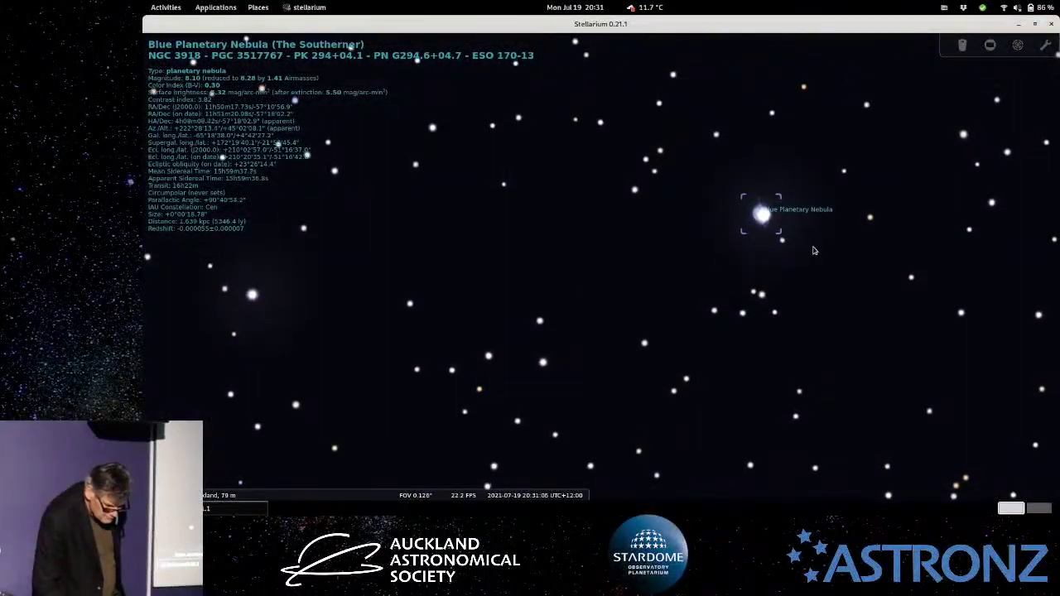
scroll(746, 257, "up", 3)
left_click_drag(430, 373, 369, 386)
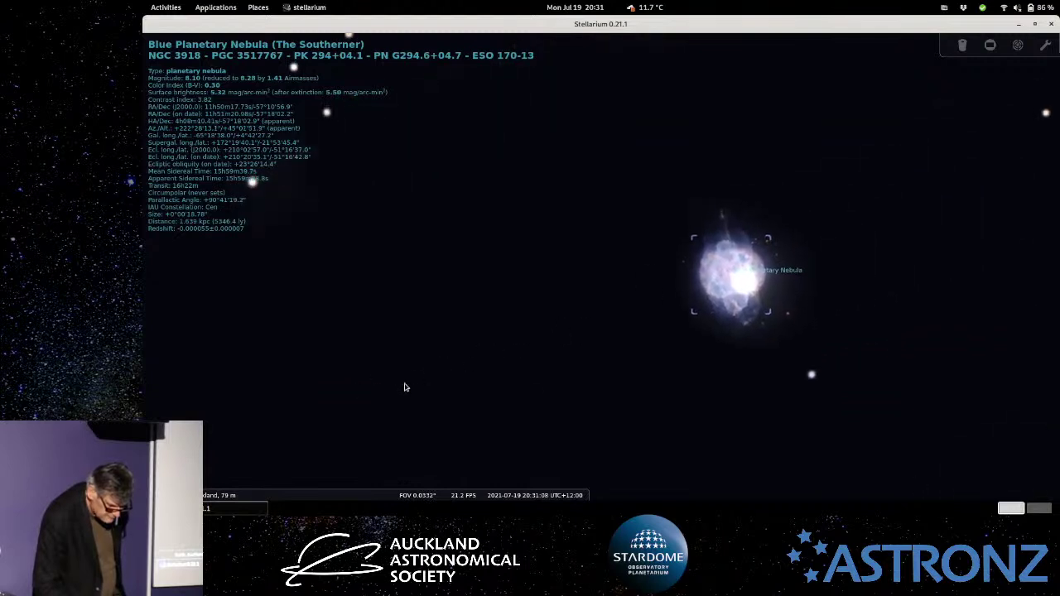
left_click_drag(641, 379, 551, 322)
mouse_move(331, 497)
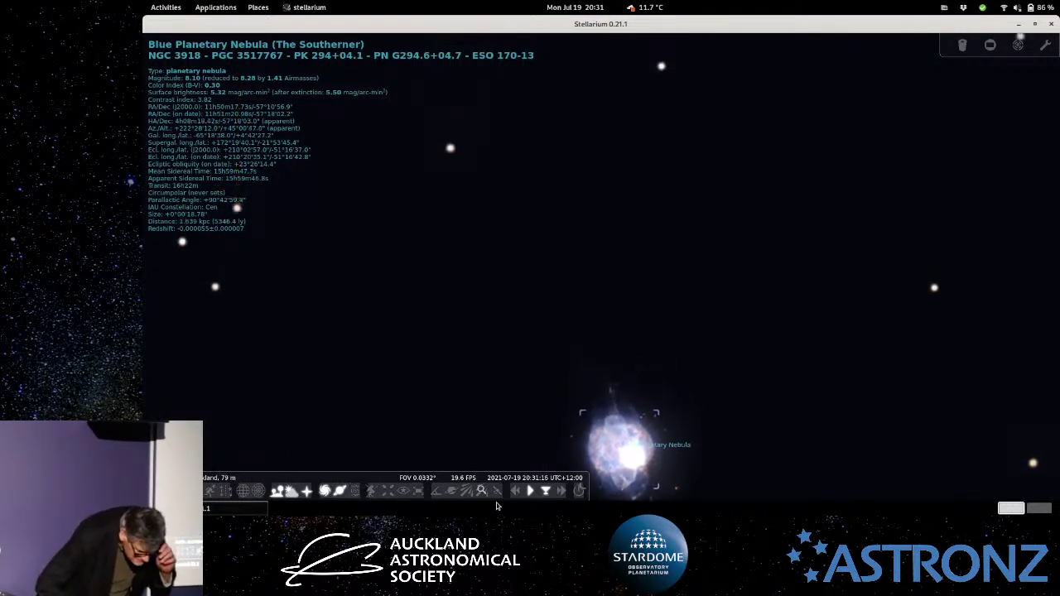
left_click(394, 496)
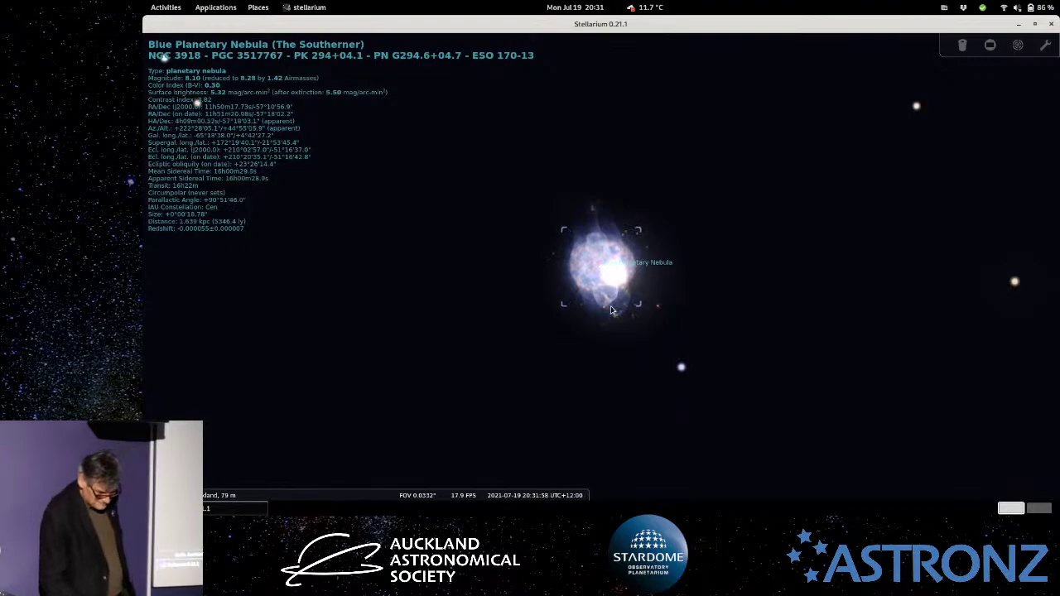
Compare the Blue Planetary Nebula with its surroundings and select a faint nearby star at a 0.126° field of view to read its information.
scroll(611, 311, "down", 5)
scroll(610, 313, "down", 5)
scroll(611, 314, "down", 4)
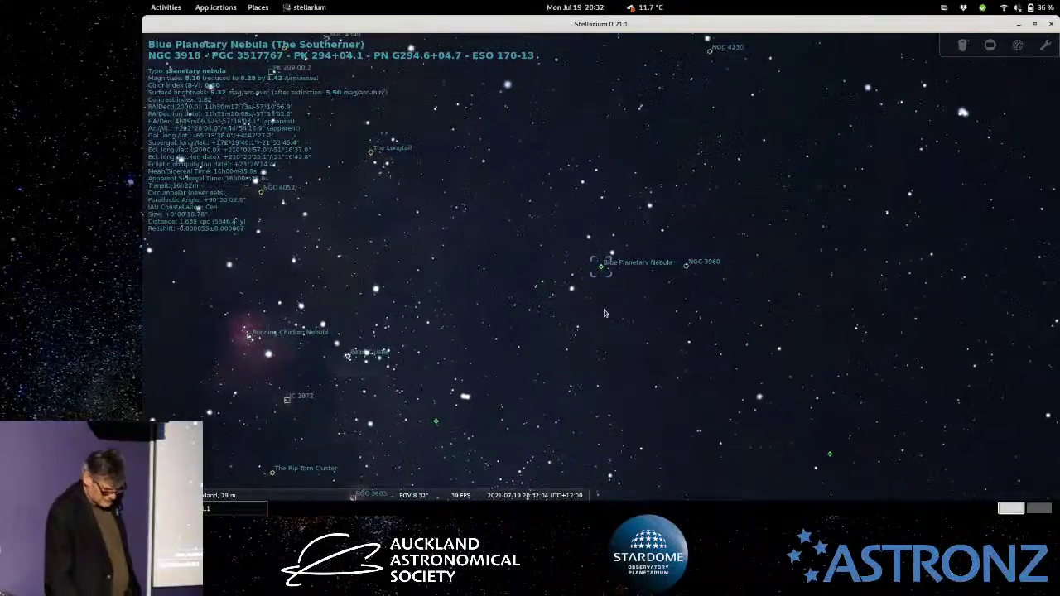
scroll(604, 313, "up", 4)
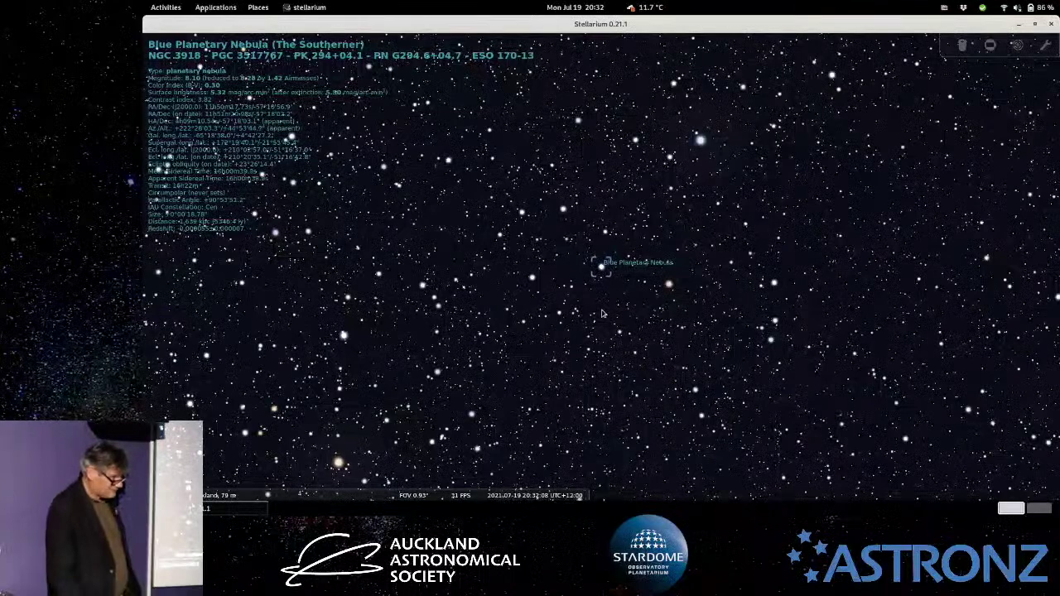
scroll(601, 316, "up", 3)
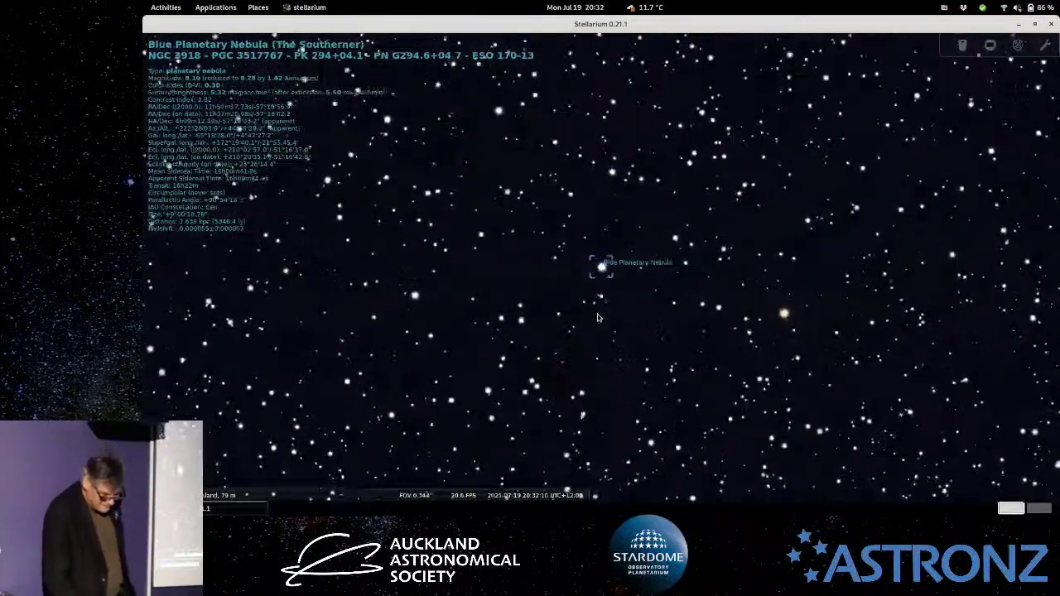
scroll(599, 319, "up", 2)
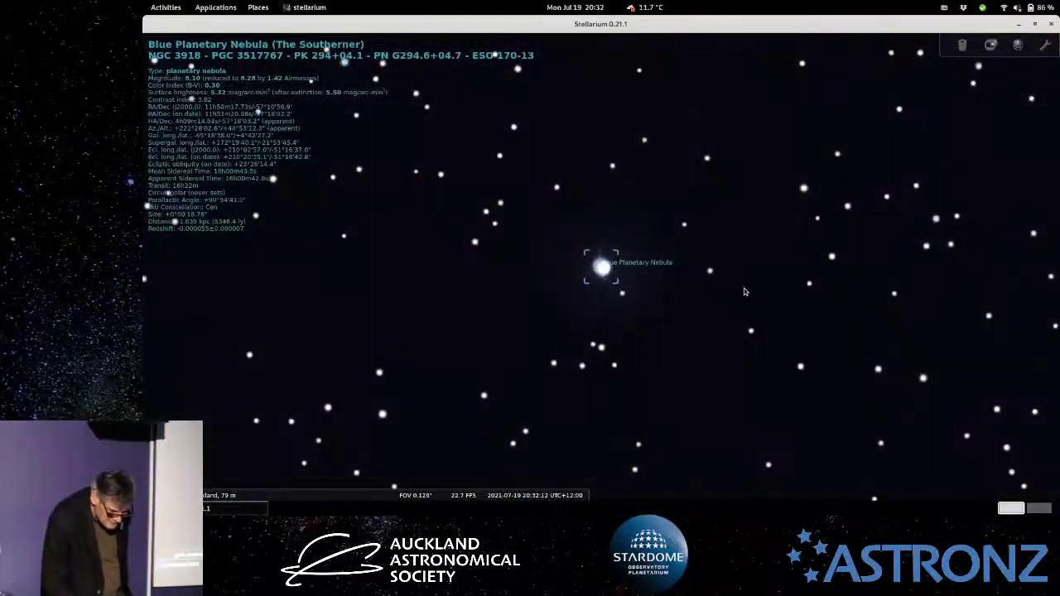
left_click(808, 287)
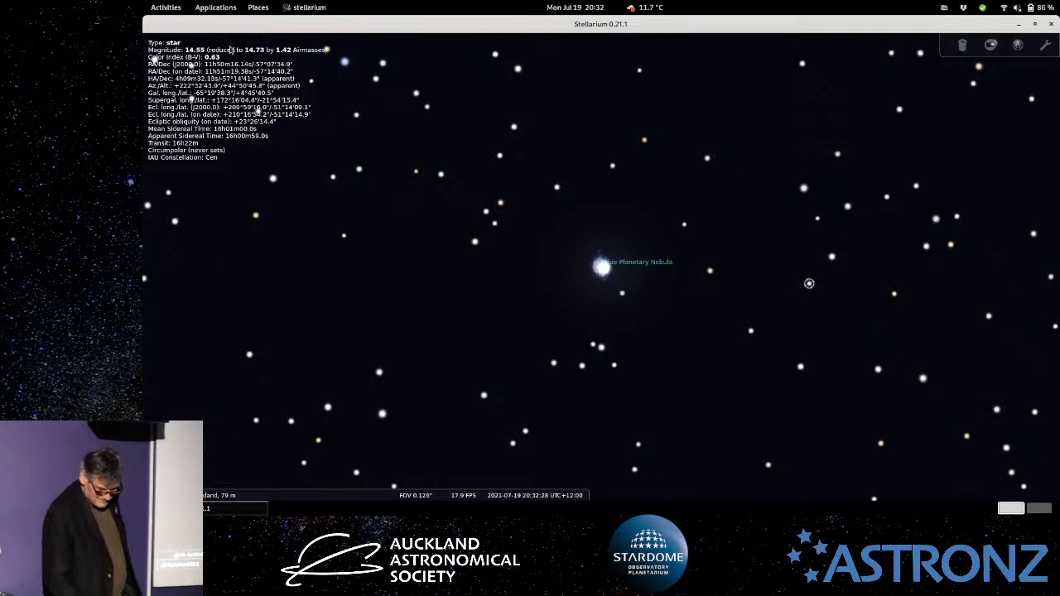
Return to an 83.7° field of view and select the Little Scorpion Cluster (NGC 5281) near PK 312-02.1.
scroll(232, 48, "down", 10)
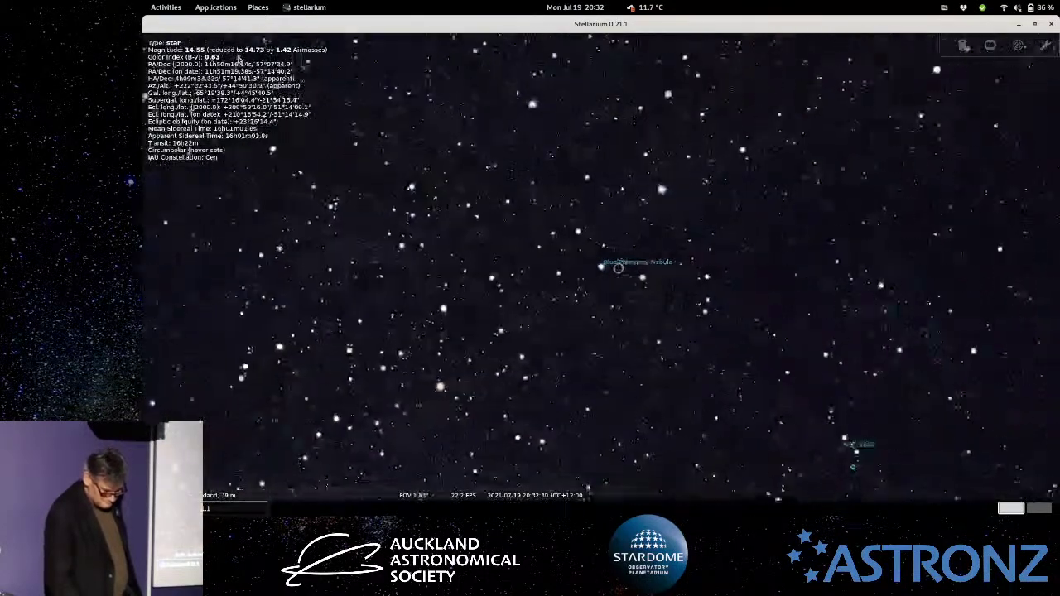
scroll(237, 58, "down", 5)
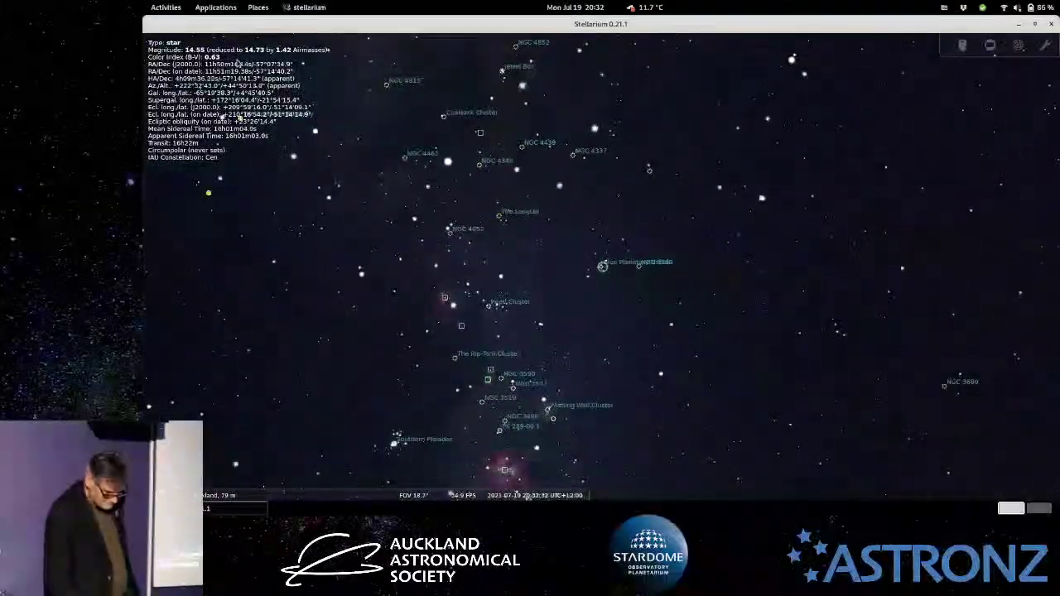
scroll(238, 63, "down", 5)
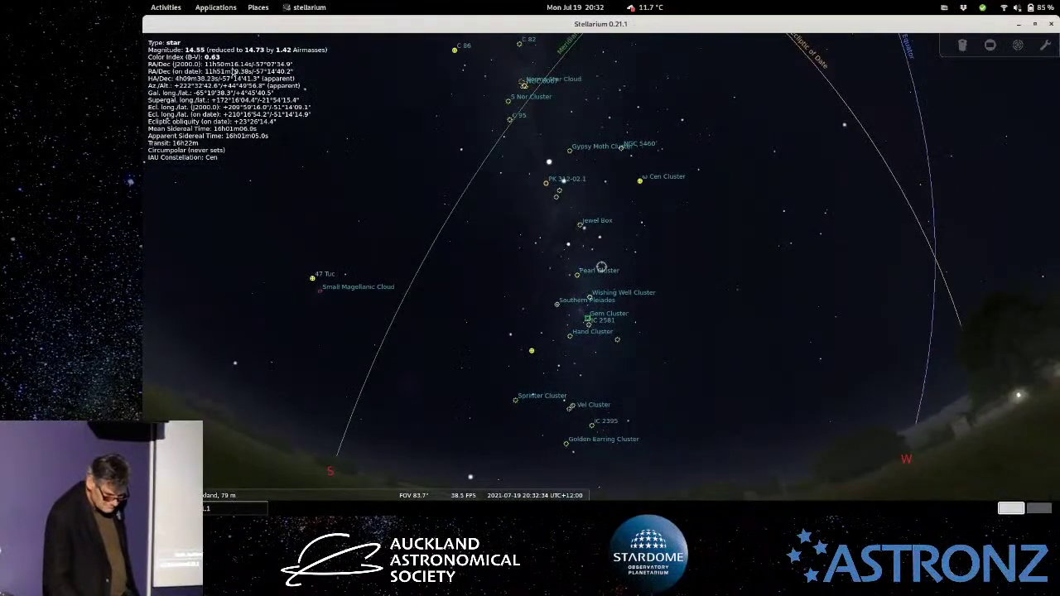
left_click_drag(235, 72, 443, 229)
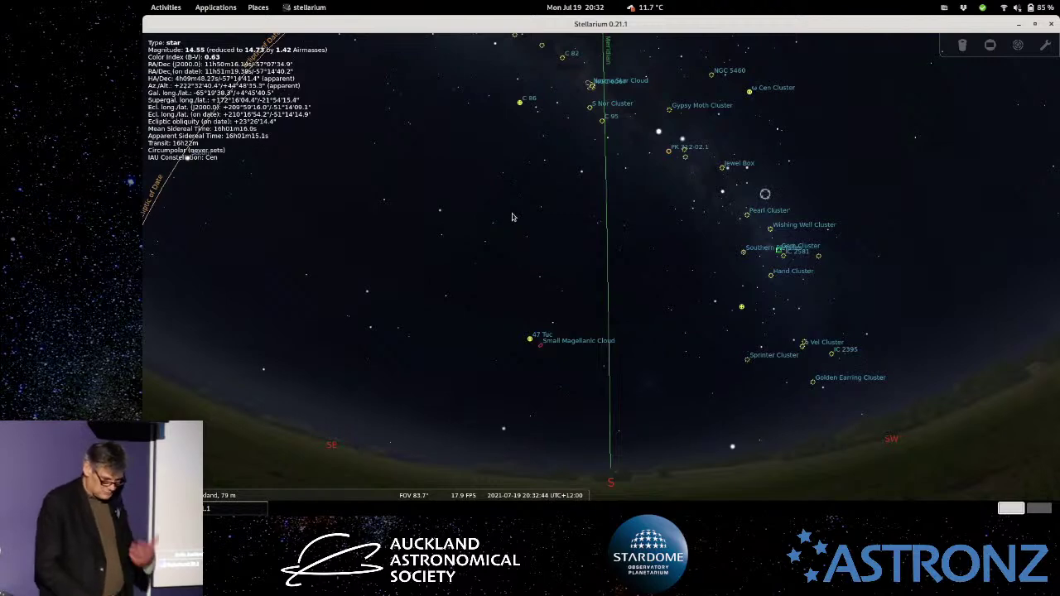
left_click_drag(700, 209, 594, 271)
left_click(593, 213)
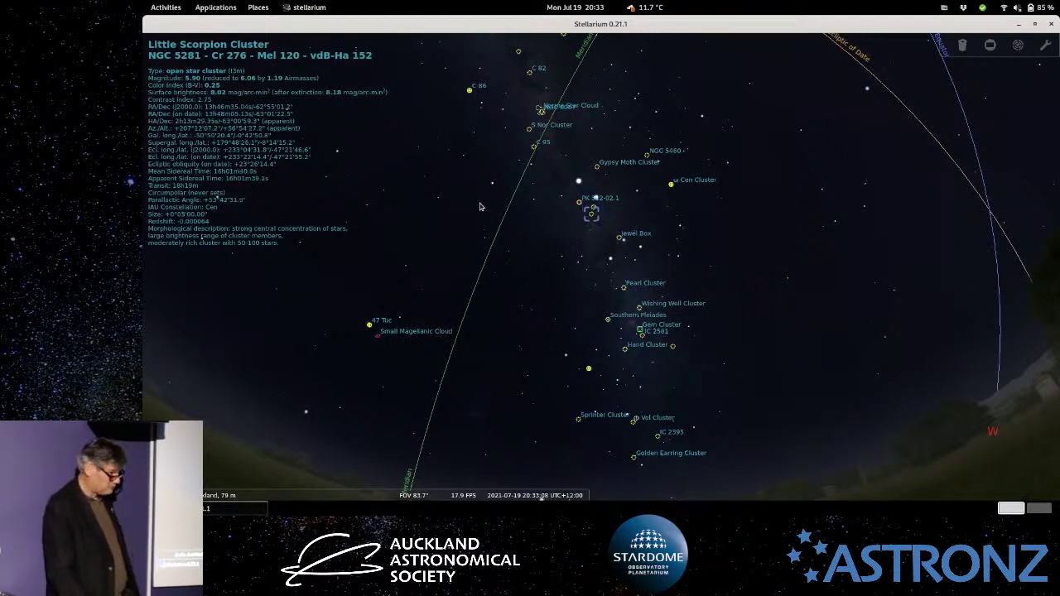
Show the sky down to the horizon at a 138° field of view, with the Moon near the centre.
scroll(595, 225, "down", 3)
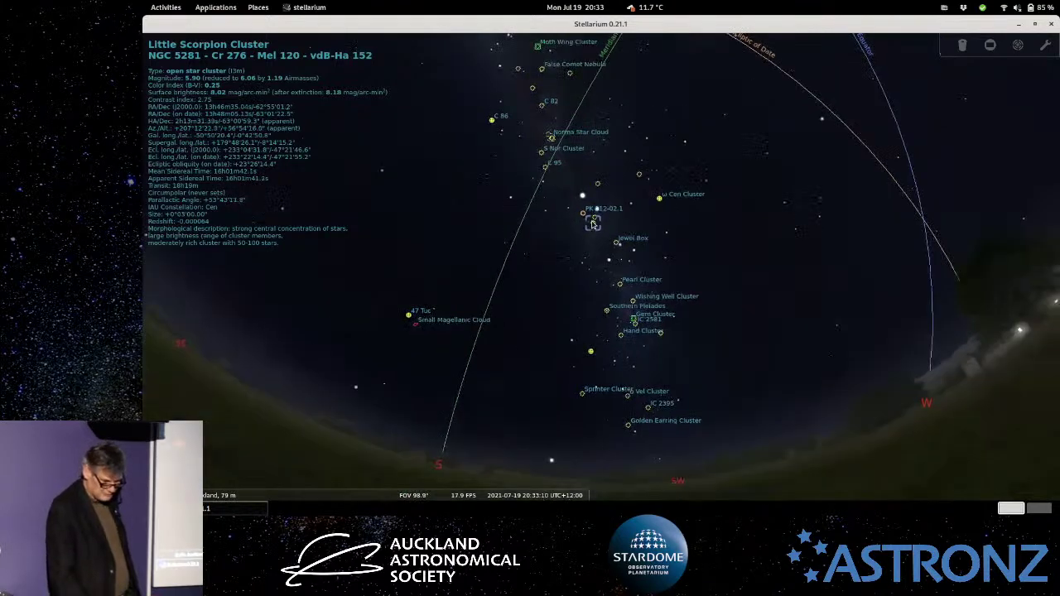
scroll(607, 220, "down", 2)
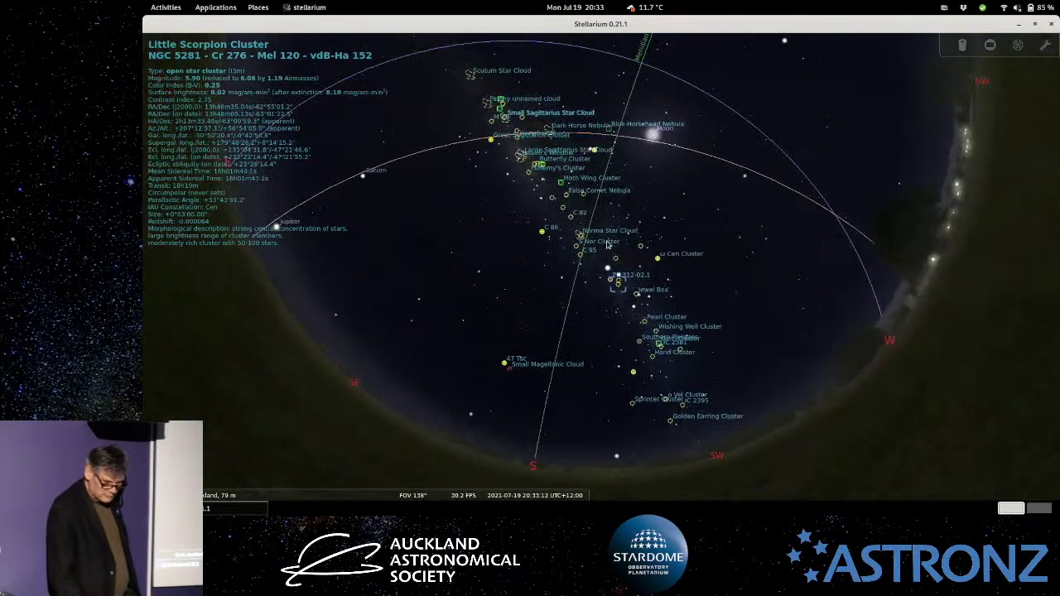
left_click_drag(608, 220, 386, 147)
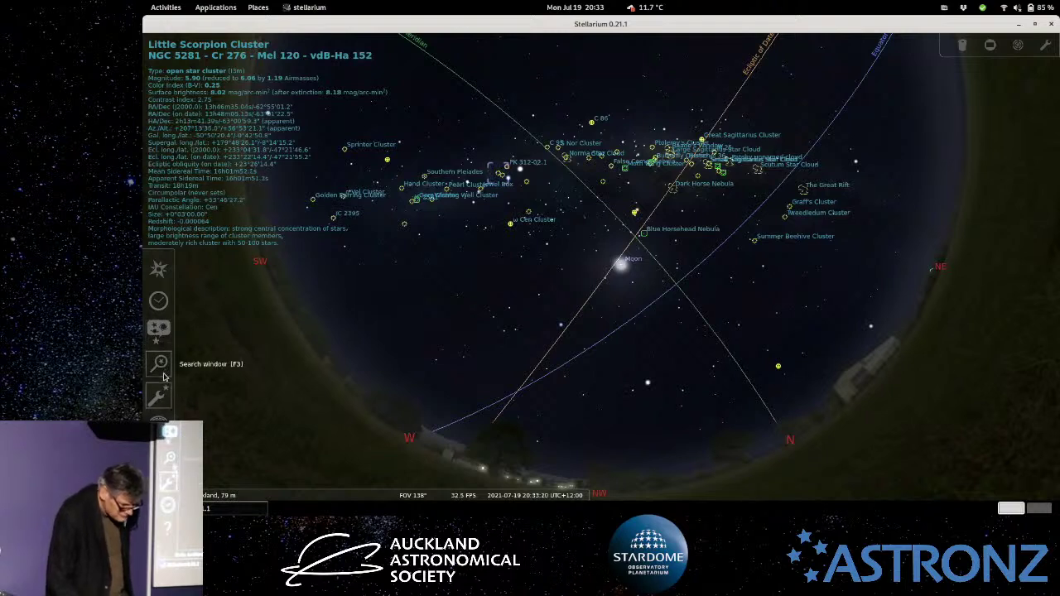
Open the configuration settings and review the main, selected-object information, extras and tools options.
left_click(158, 394)
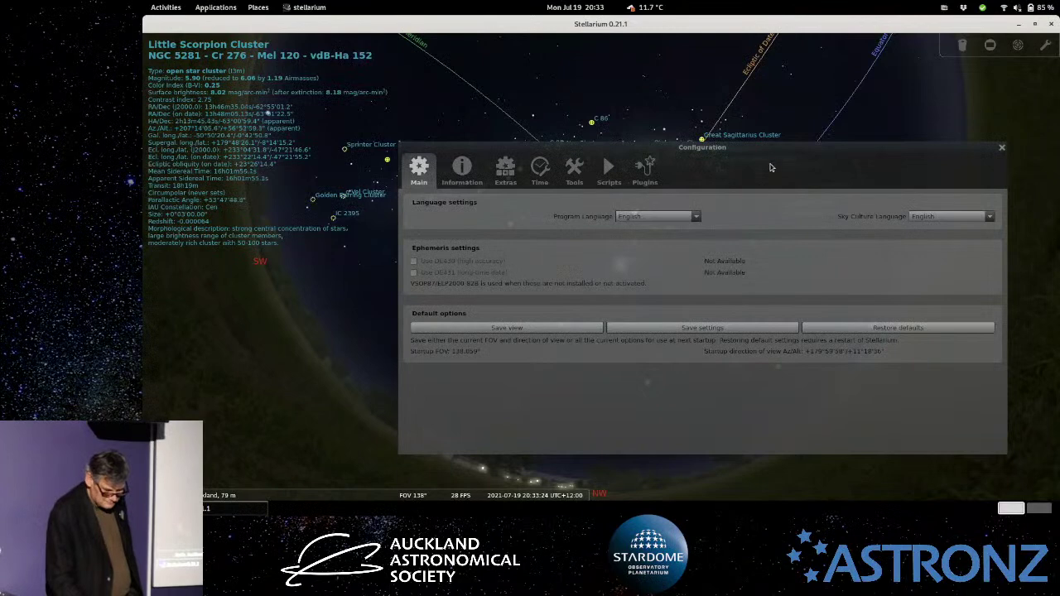
left_click_drag(754, 160, 608, 159)
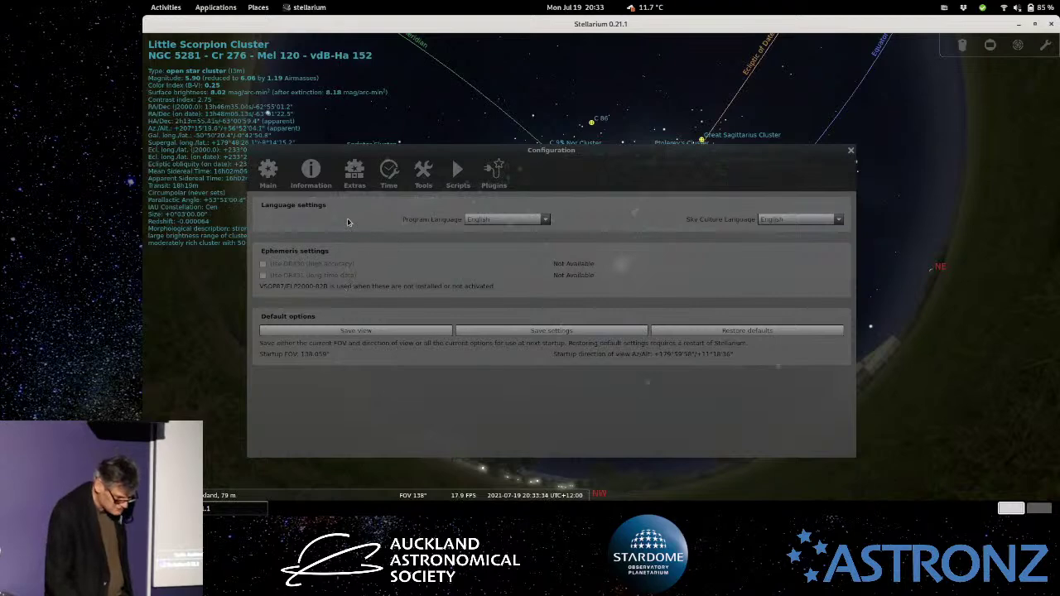
left_click(311, 173)
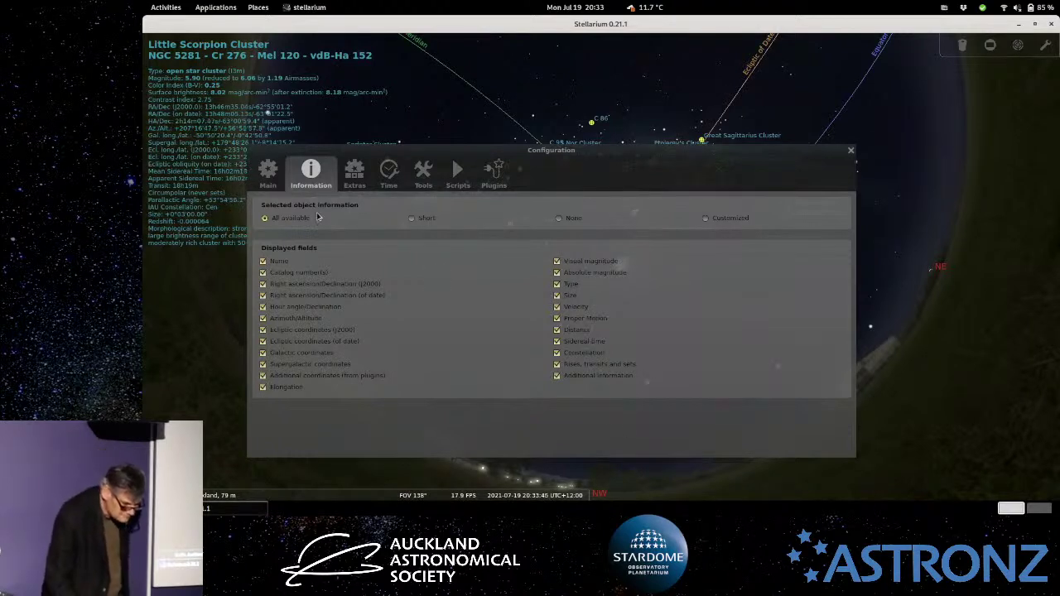
left_click(355, 174)
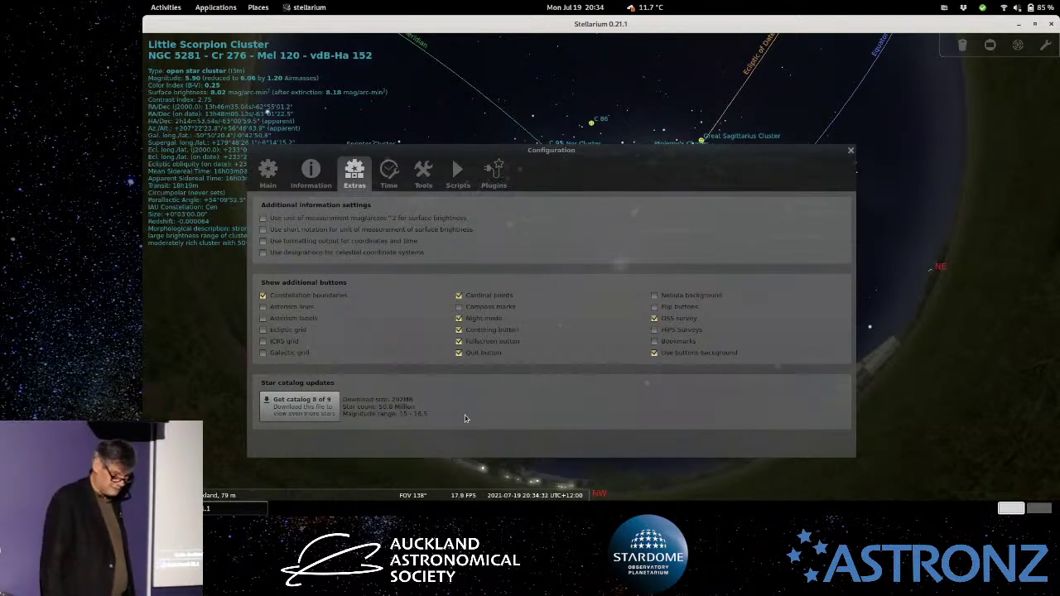
left_click(413, 171)
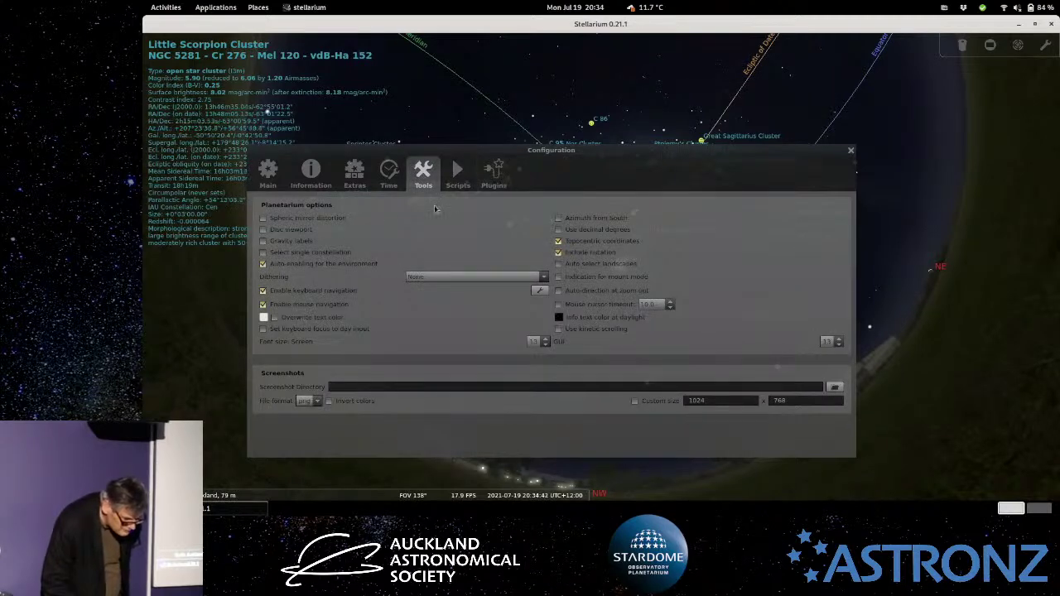
Look through the available plugins and show the details of the Oculars plugin.
left_click(495, 176)
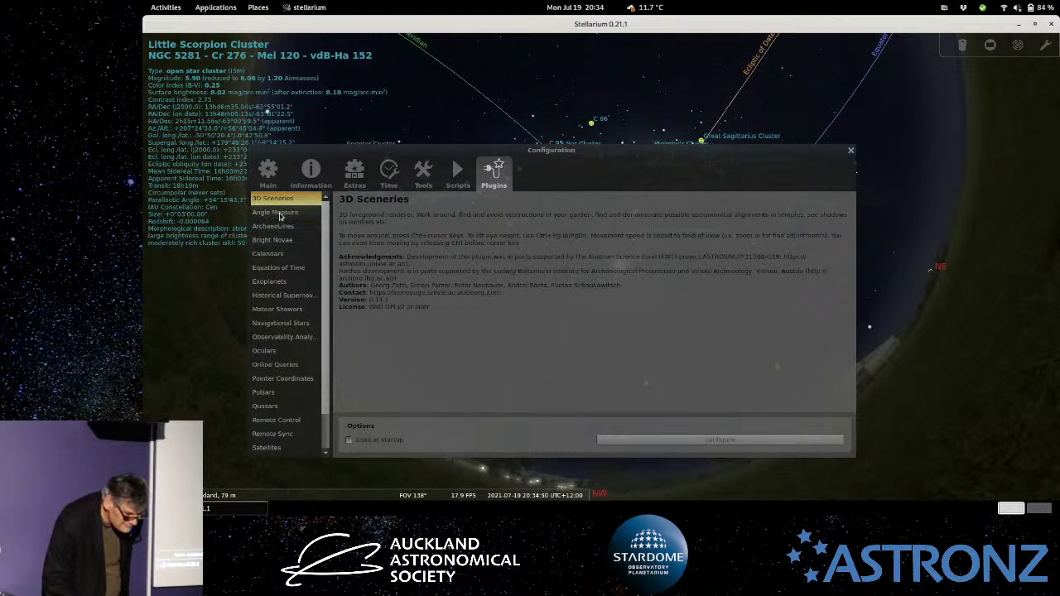
scroll(302, 306, "down", 1)
scroll(301, 306, "up", 1)
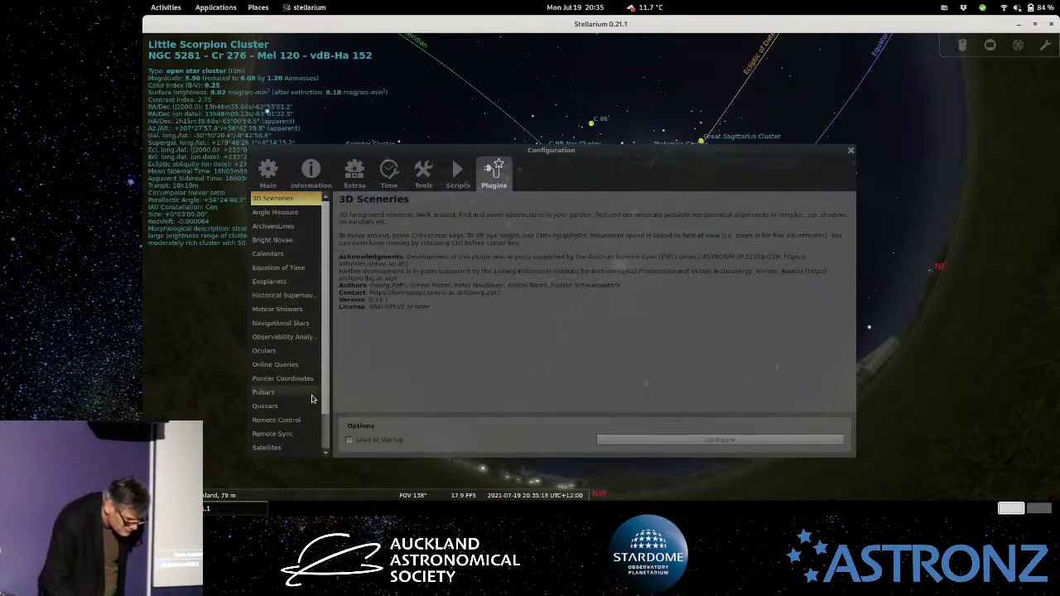
scroll(305, 396, "down", 1)
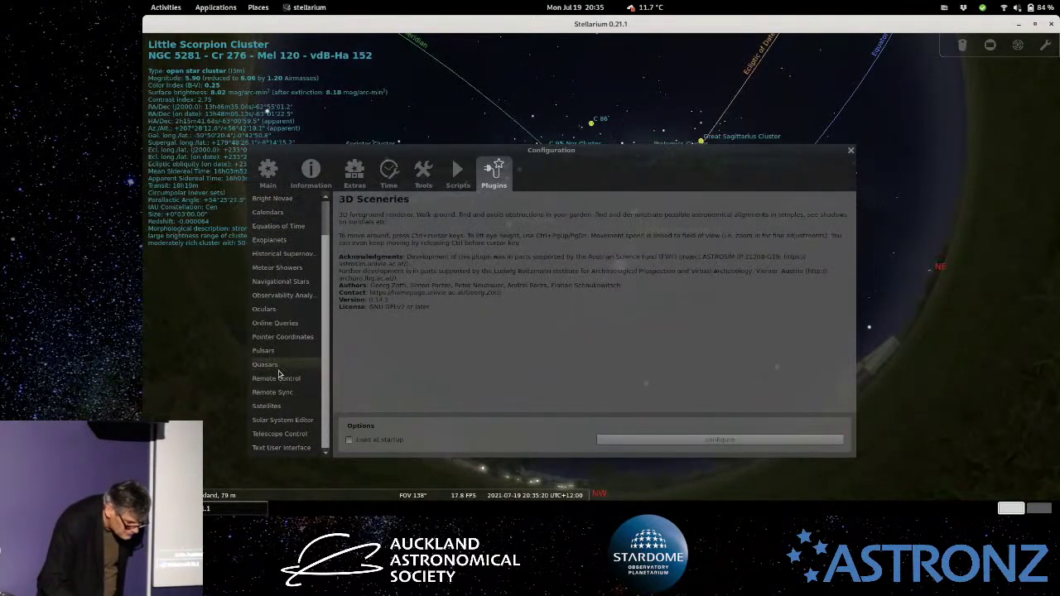
left_click(278, 311)
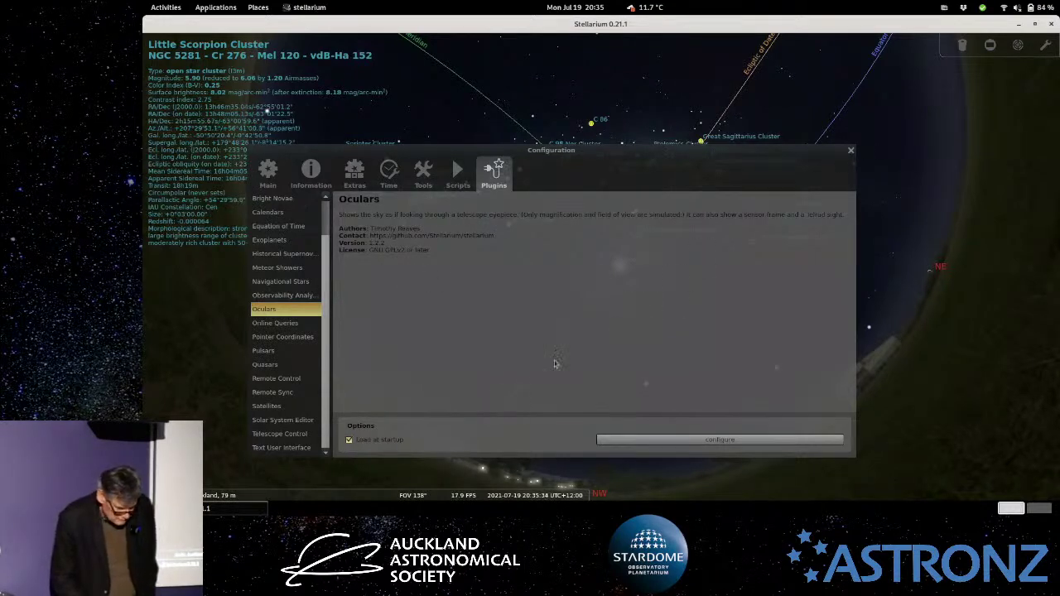
Review the Oculars general options, the Plossl 26mm (52deg) eyepiece and the list of telescopes, and close the configuration windows.
left_click(698, 441)
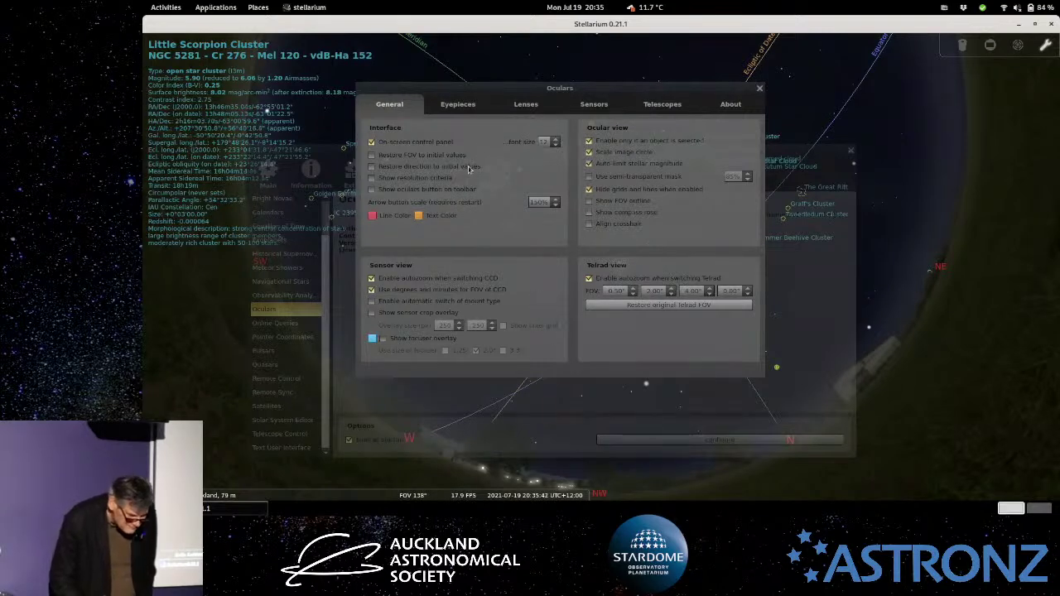
left_click(461, 105)
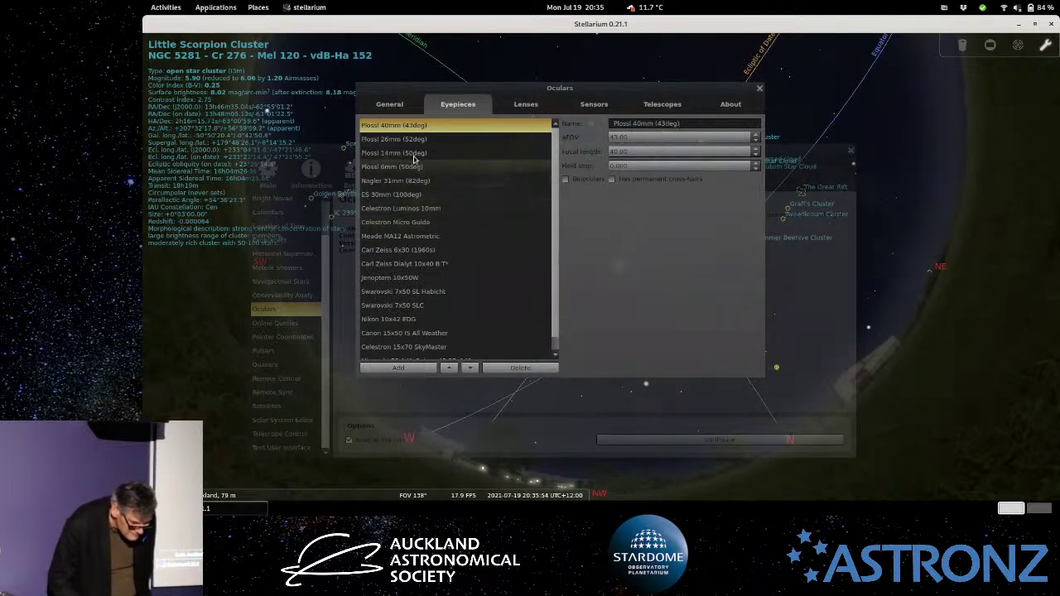
left_click(403, 143)
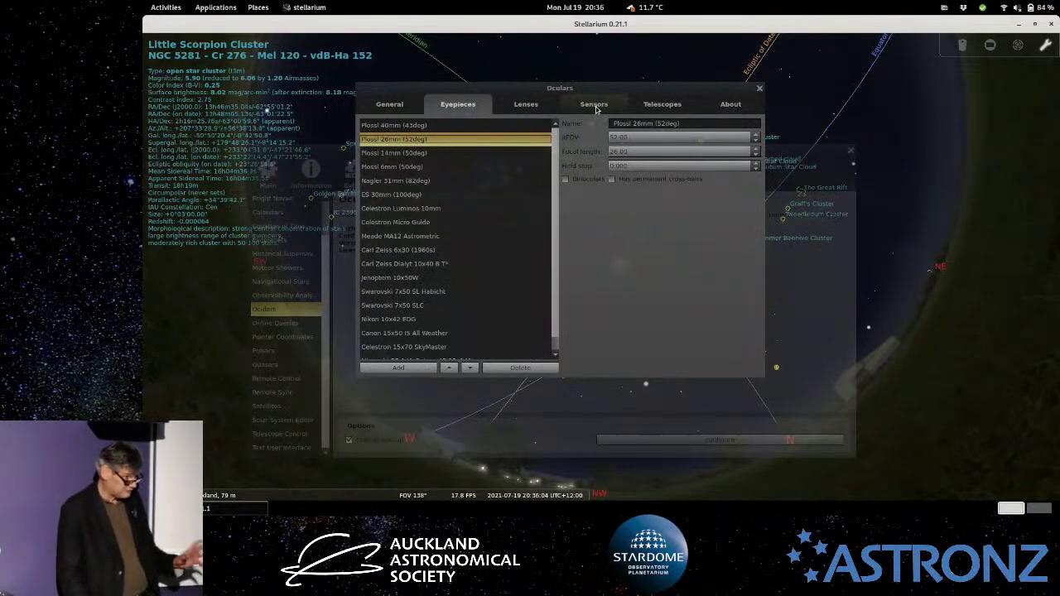
left_click(660, 108)
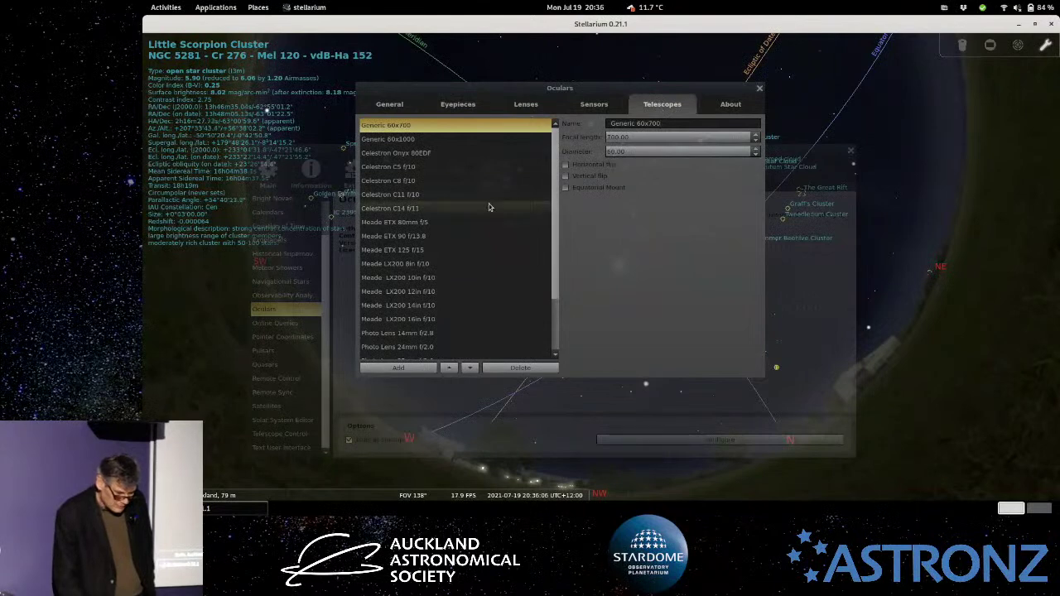
scroll(489, 205, "down", 3)
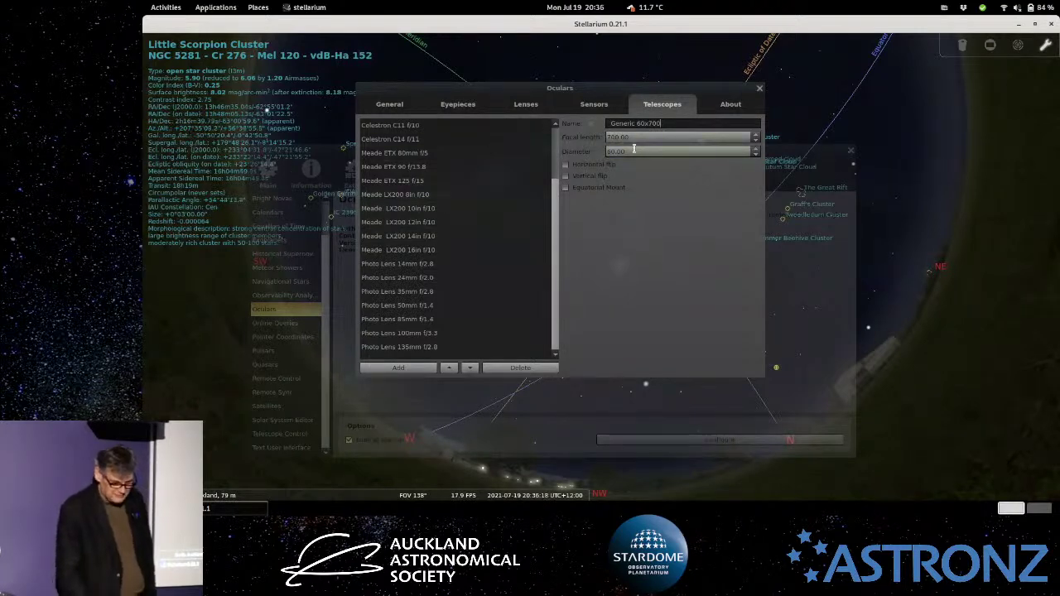
left_click(759, 88)
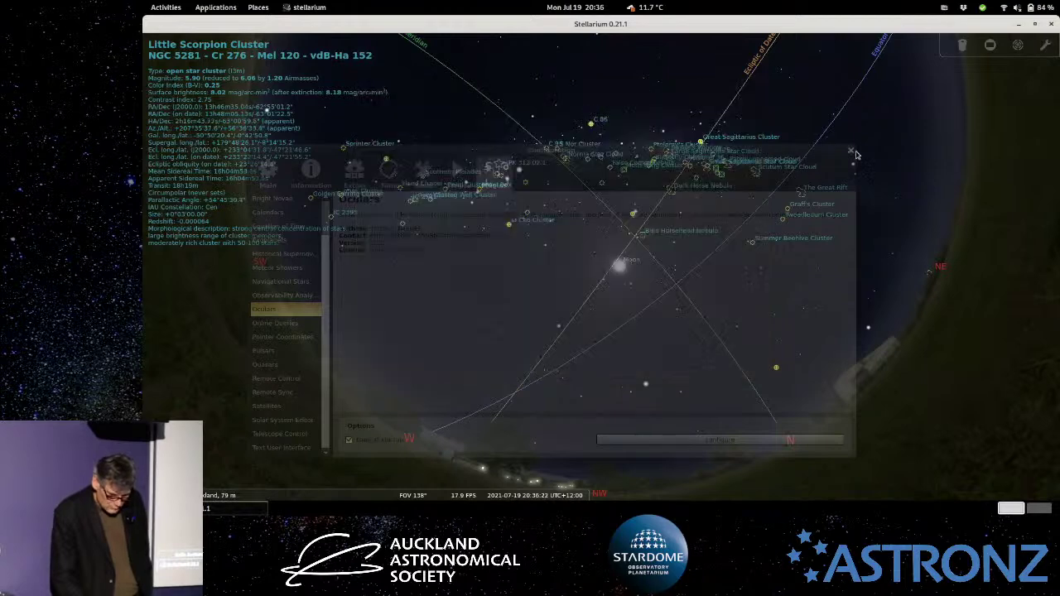
left_click(850, 153)
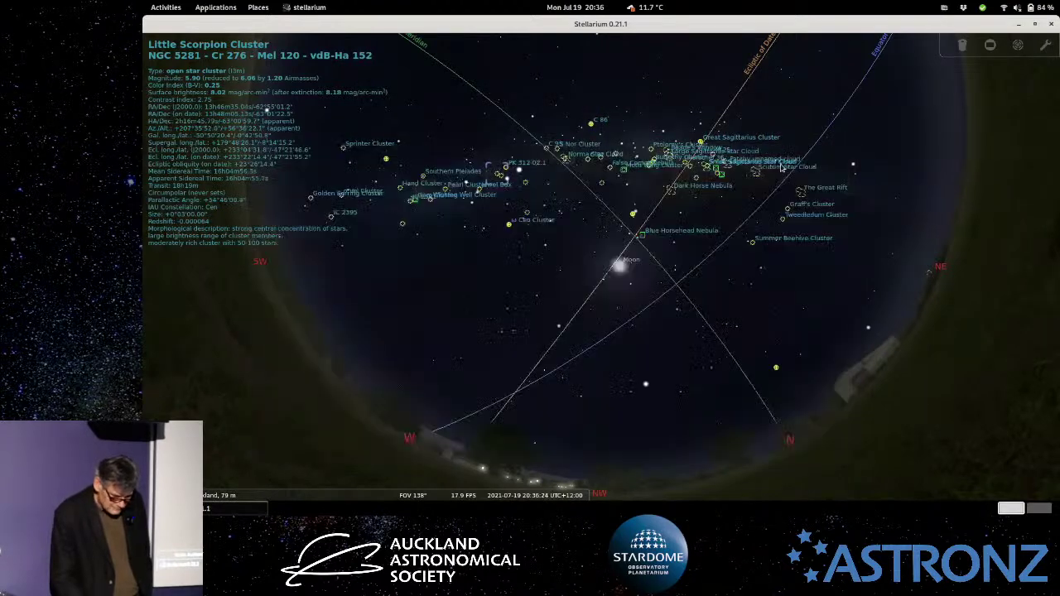
Frame the Little Scorpion Cluster with the EOS 450D sensor without a Barlow lens, and compare it with the Plossl 26mm eyepiece view.
scroll(806, 165, "up", 10)
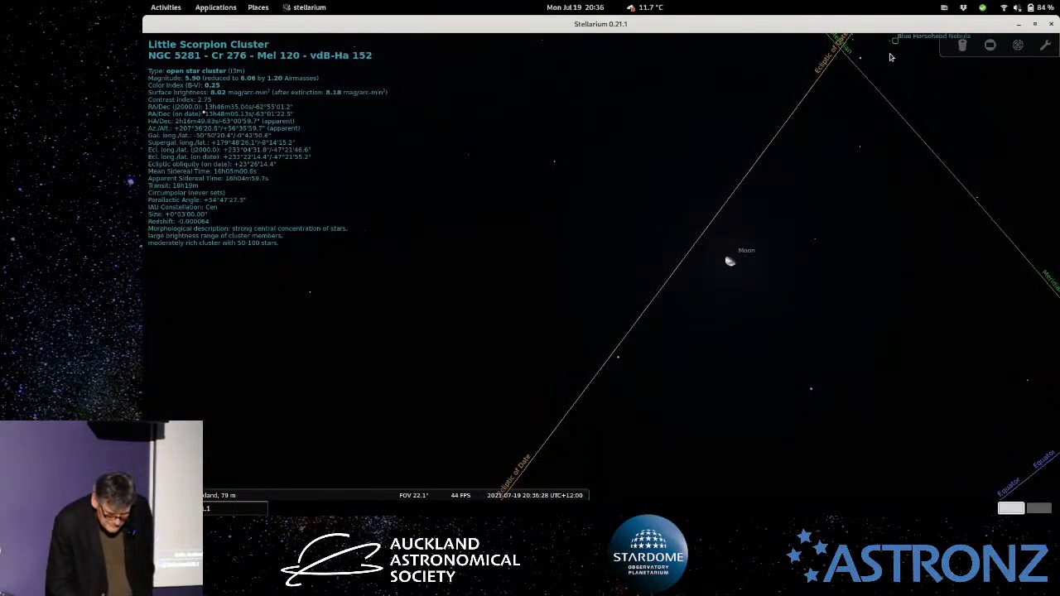
left_click(990, 47)
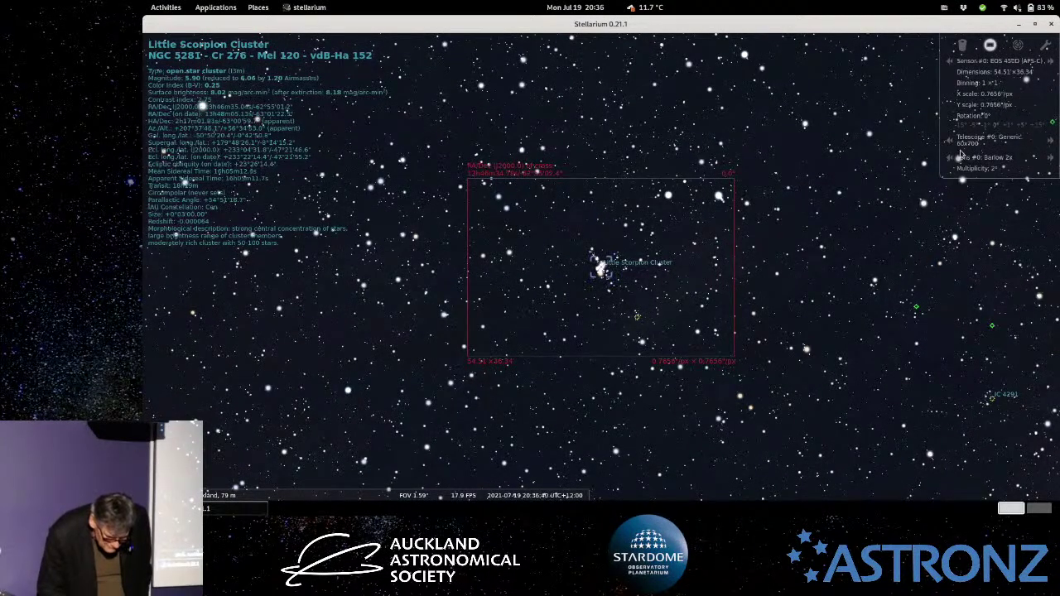
scroll(1004, 115, "down", 3)
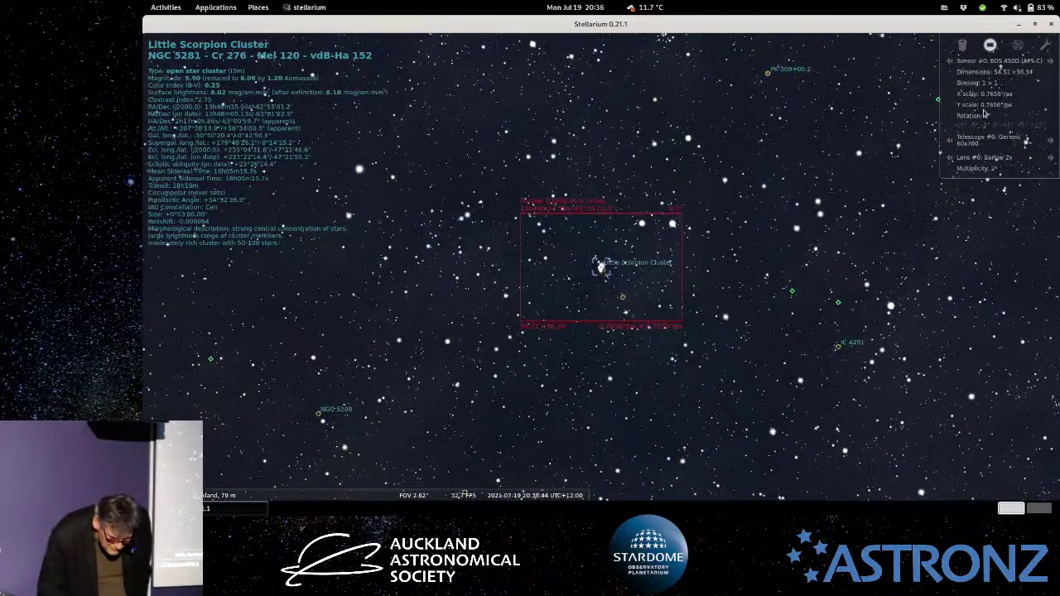
left_click(951, 159)
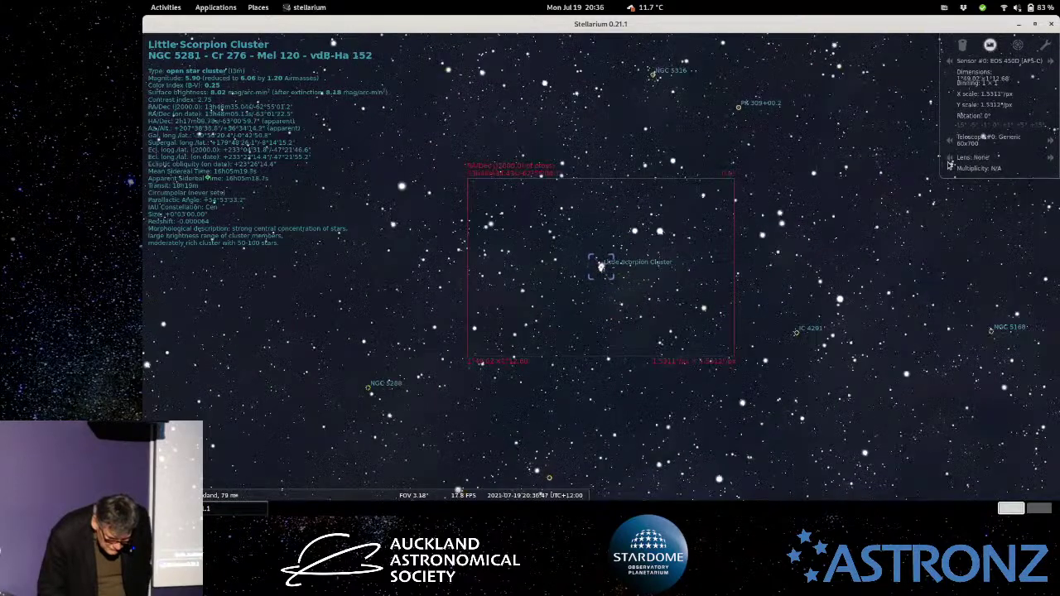
left_click(964, 47)
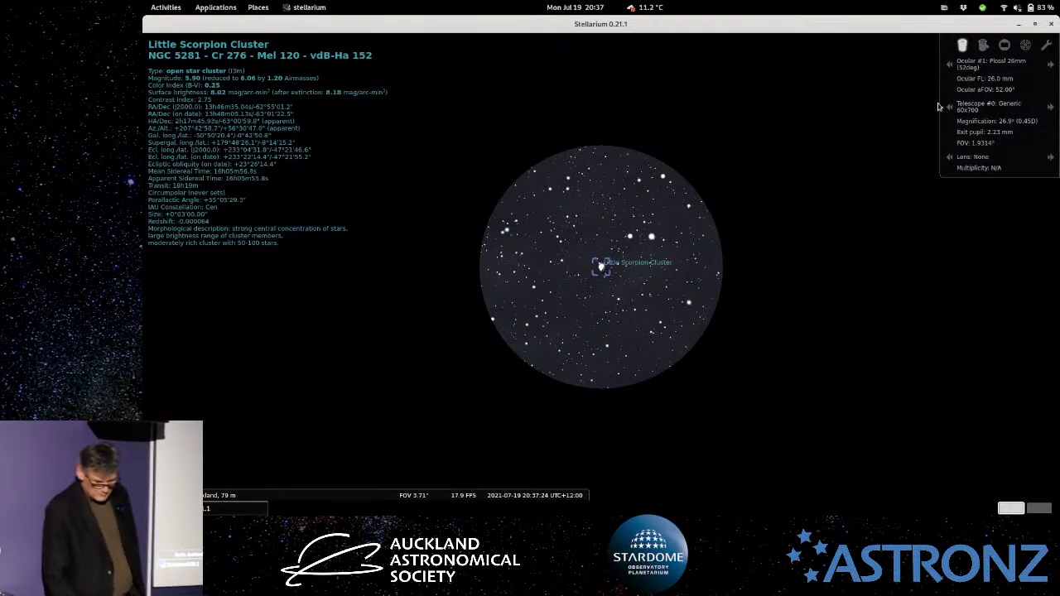
left_click(1004, 46)
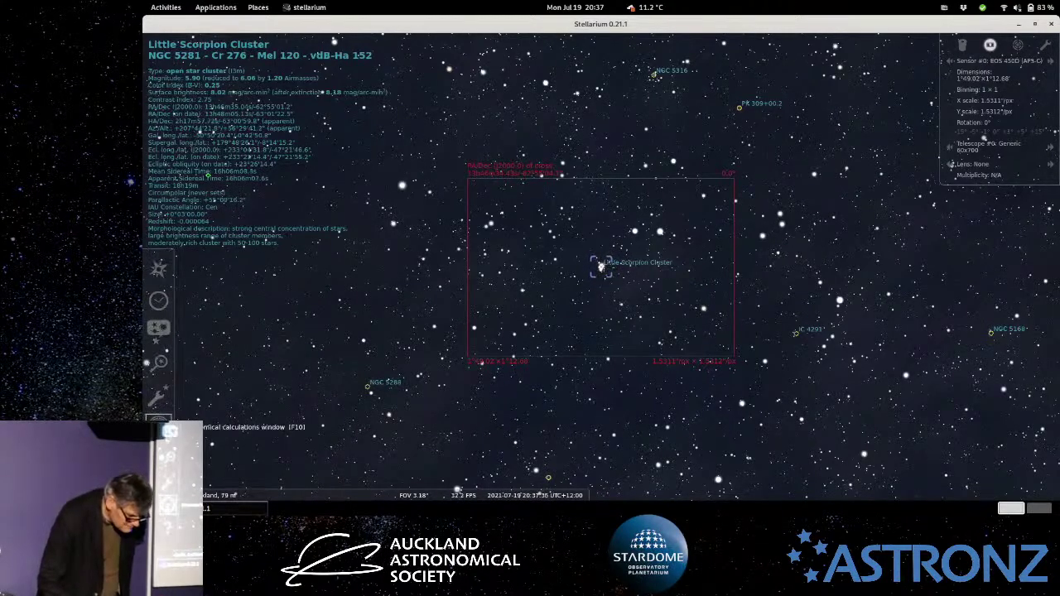
Open the astronomical calculations and calculate the ephemeris of comet C/2020 F6 (PANSTARRS).
left_click(159, 421)
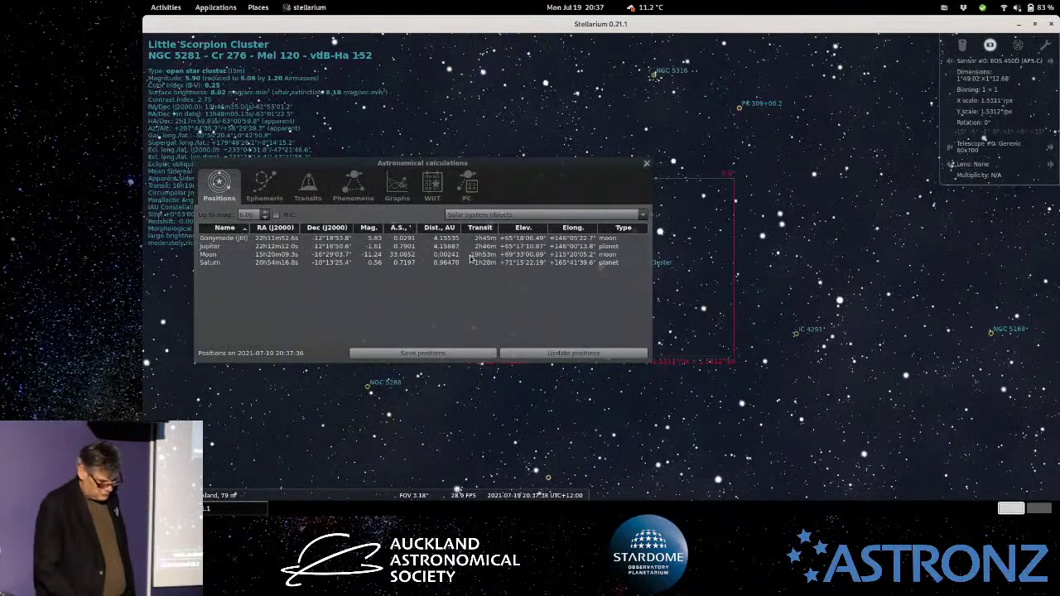
left_click_drag(519, 168, 702, 184)
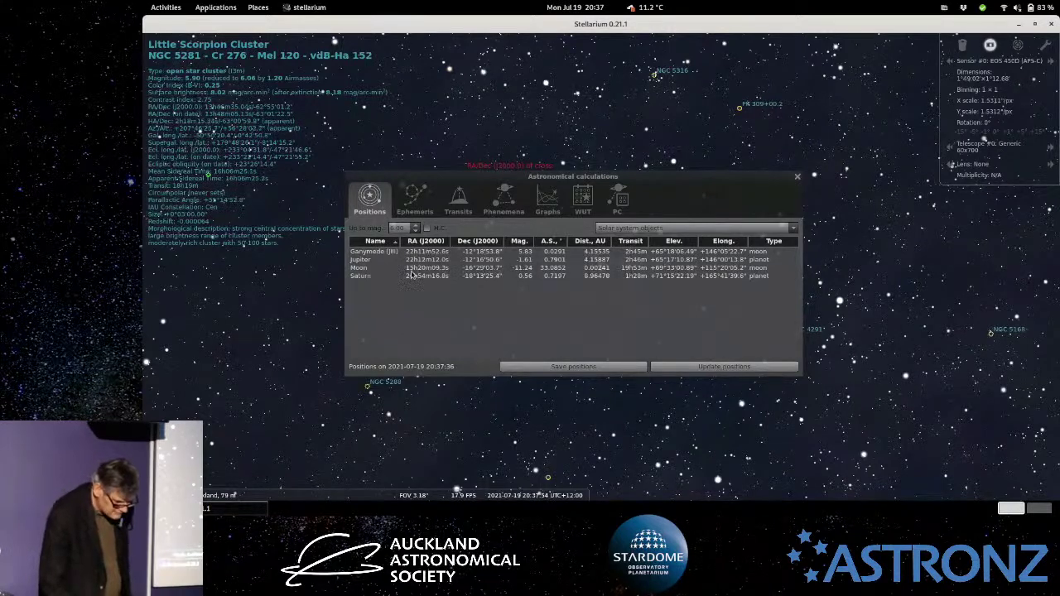
left_click(415, 201)
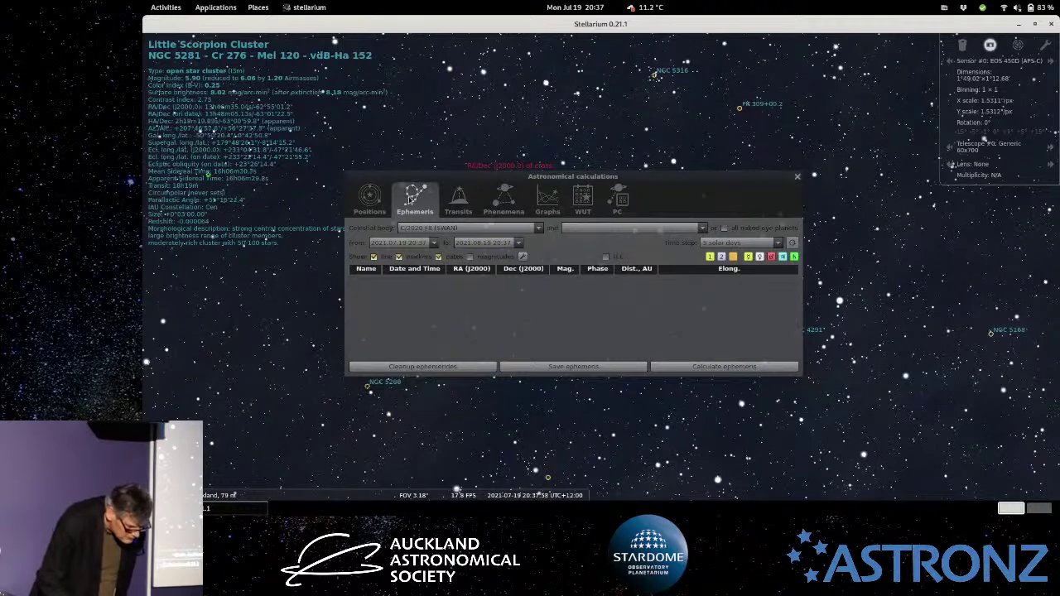
left_click(539, 229)
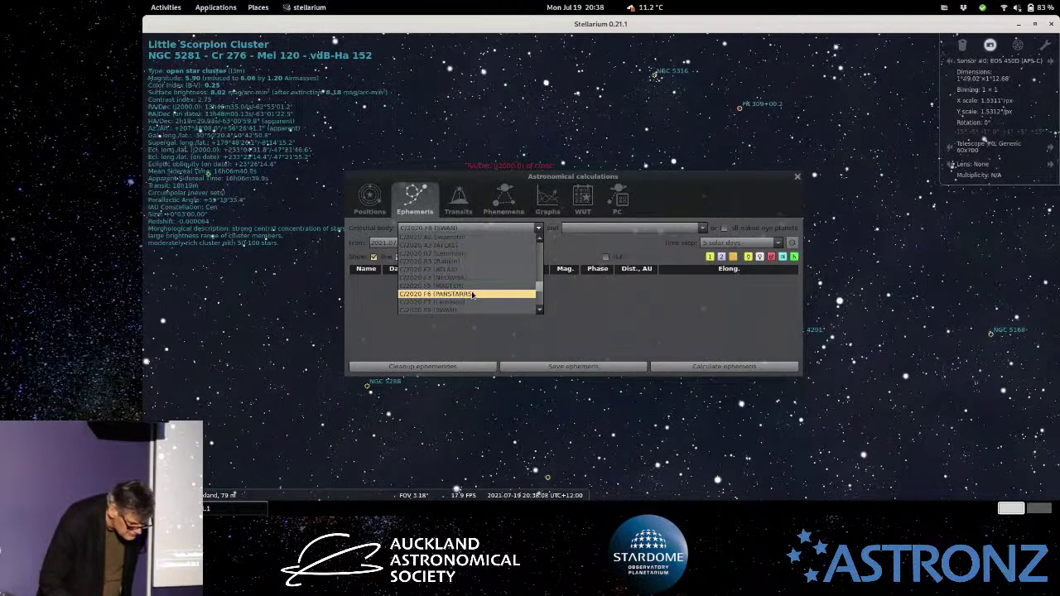
left_click(473, 295)
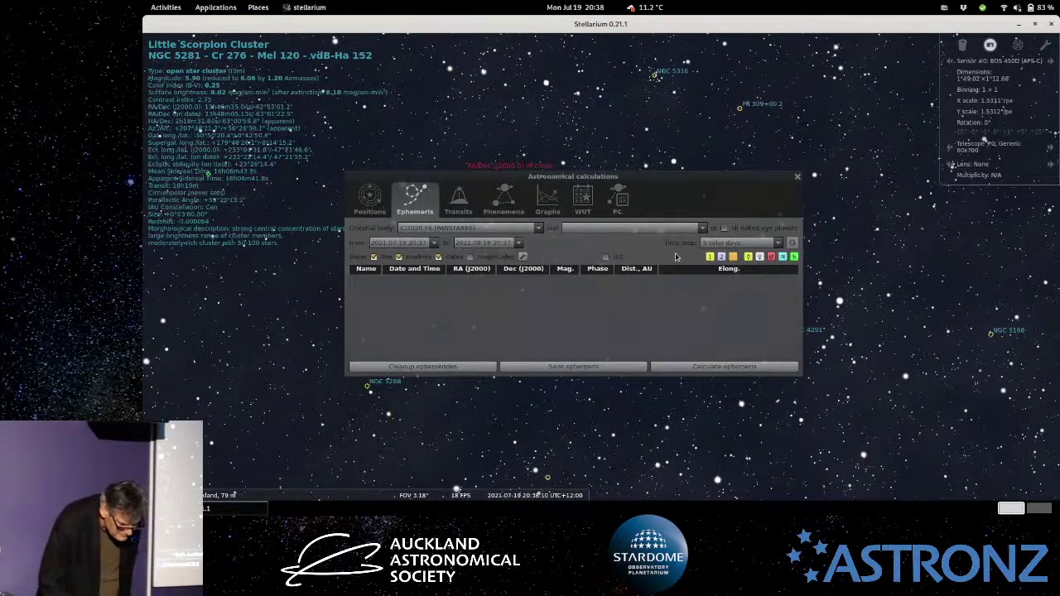
left_click(698, 369)
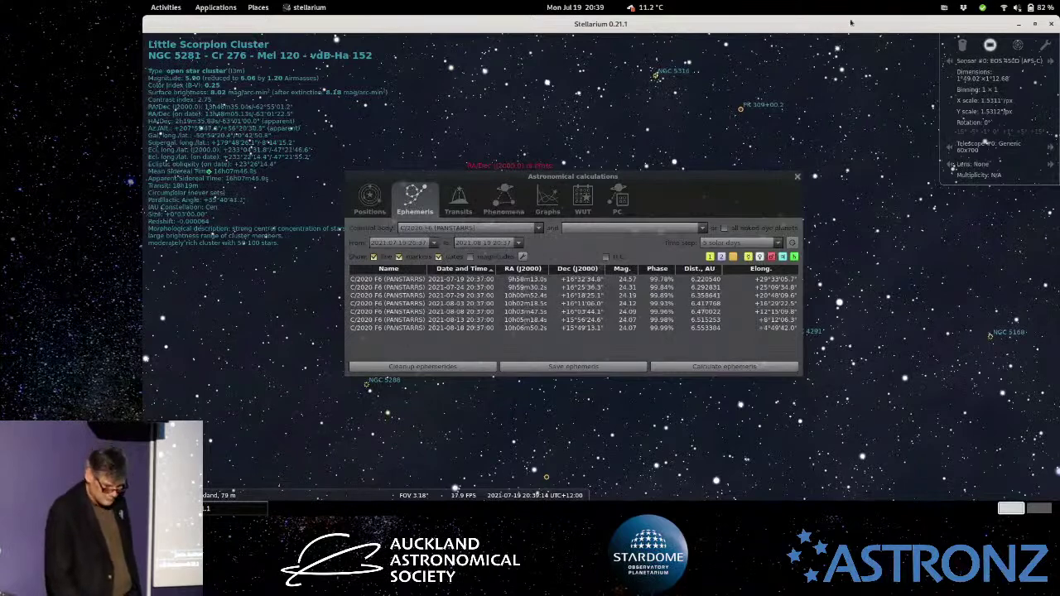
Look at the phenomena options, examine the Little Scorpion Cluster's altitude-versus-time graph with its meridian passage and current time, and close the calculations.
left_click(505, 198)
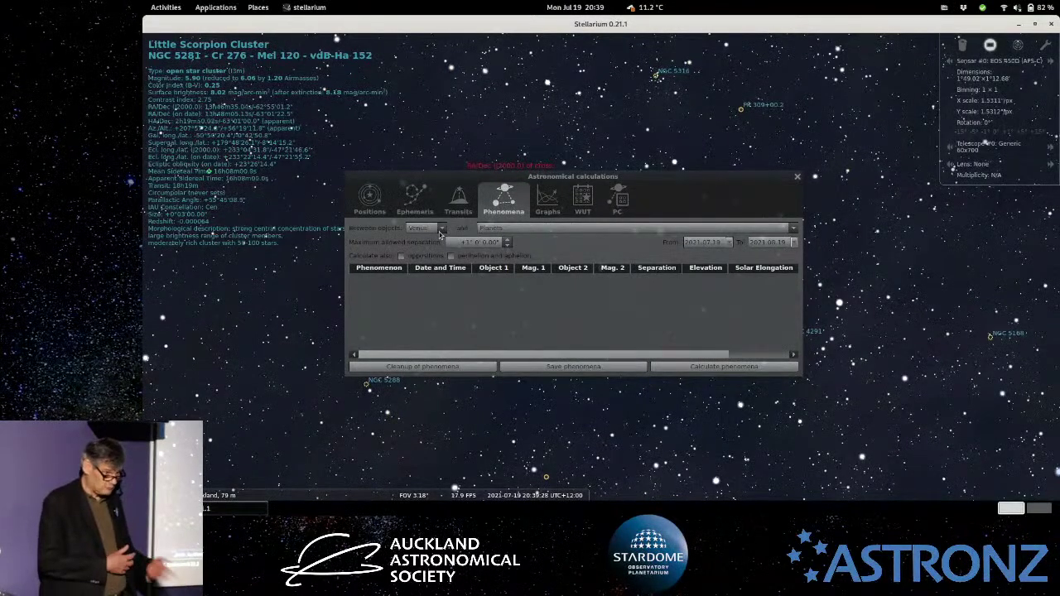
left_click(553, 207)
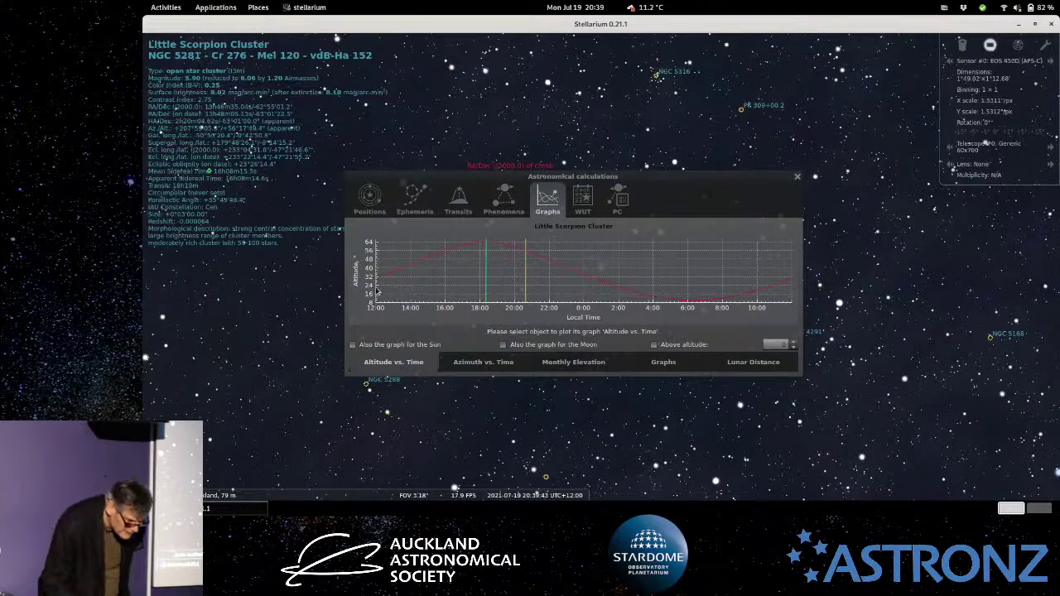
mouse_move(377, 284)
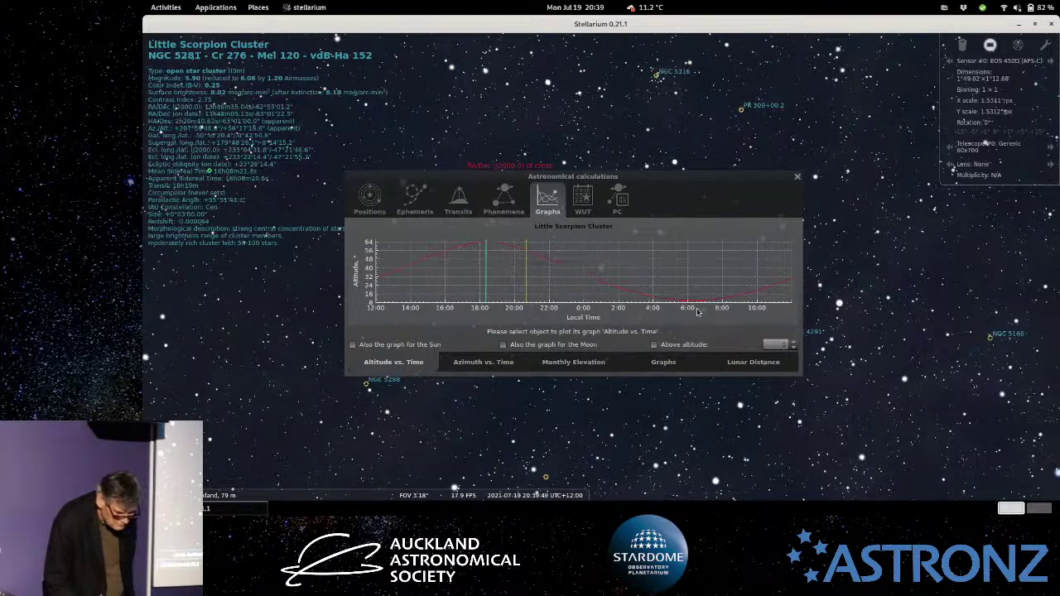
mouse_move(522, 258)
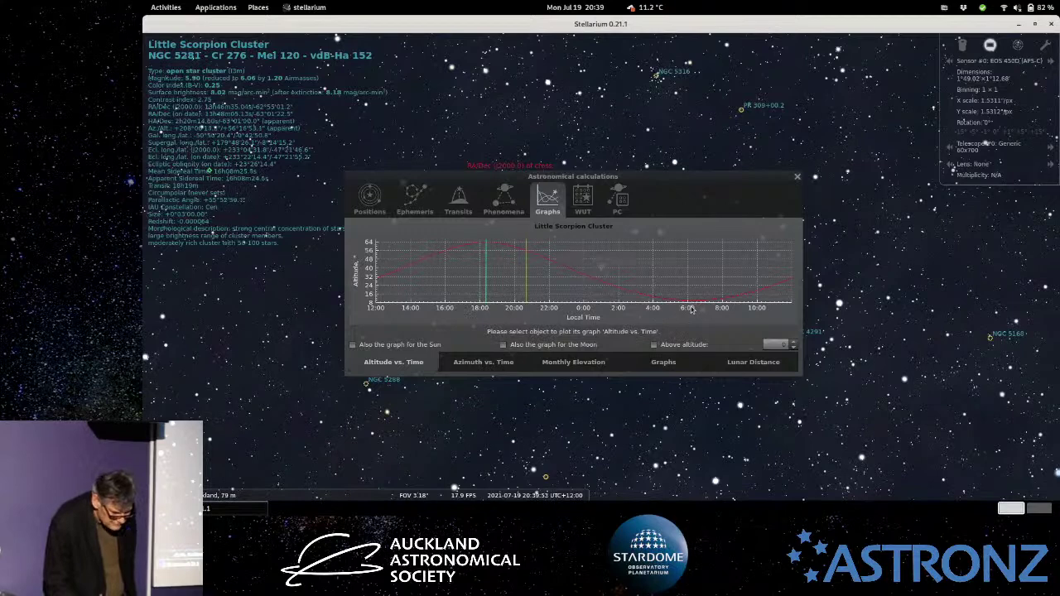
mouse_move(684, 306)
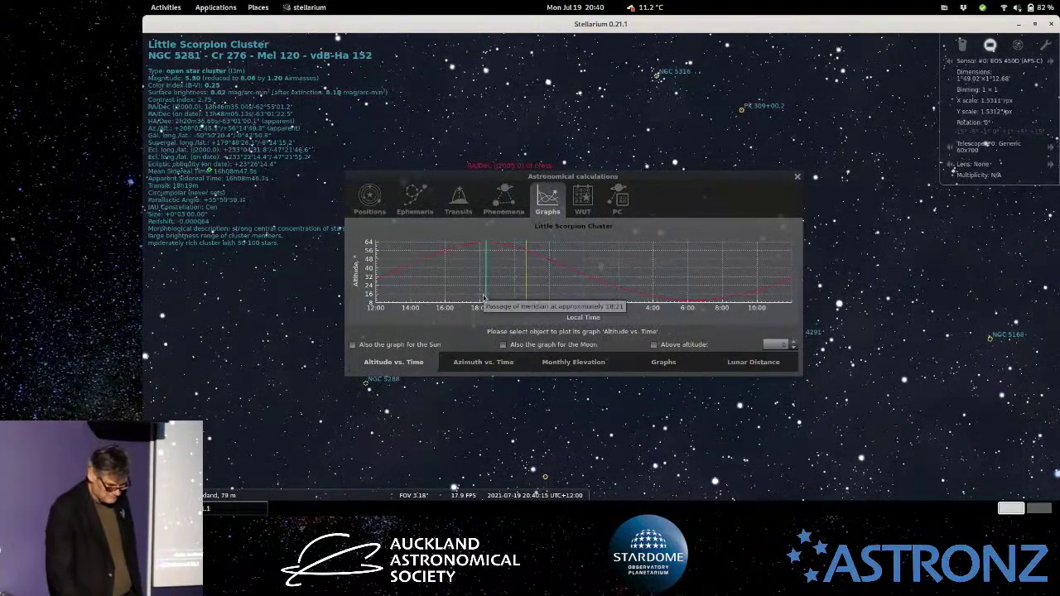
mouse_move(488, 274)
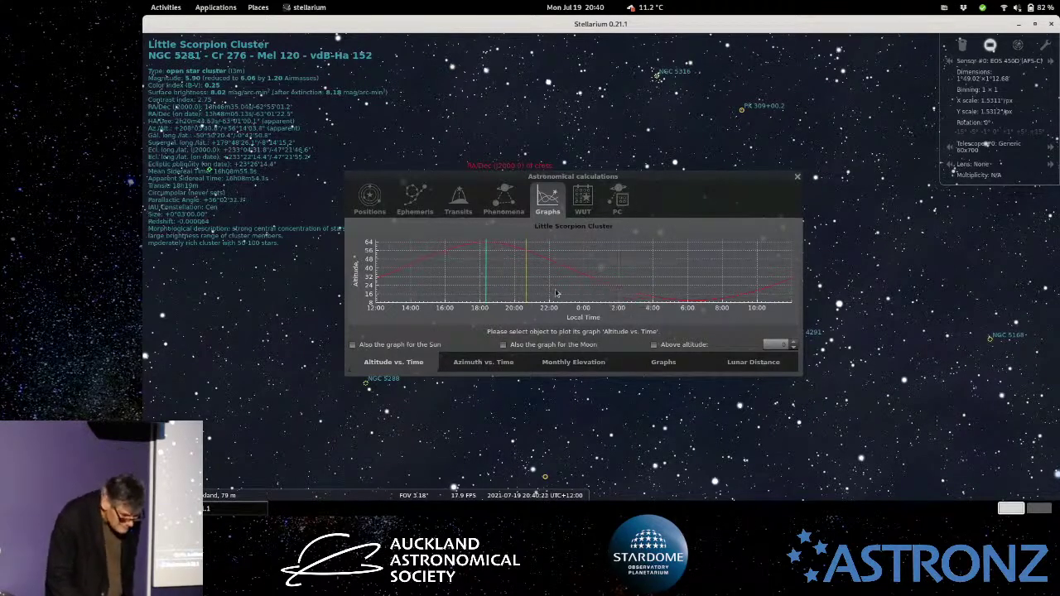
mouse_move(528, 302)
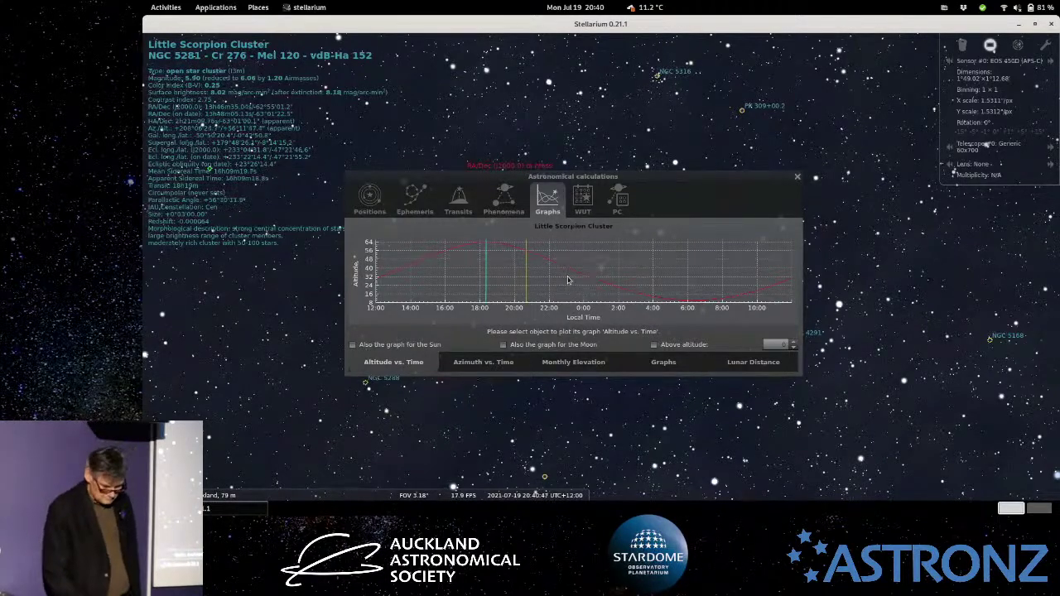
left_click(798, 178)
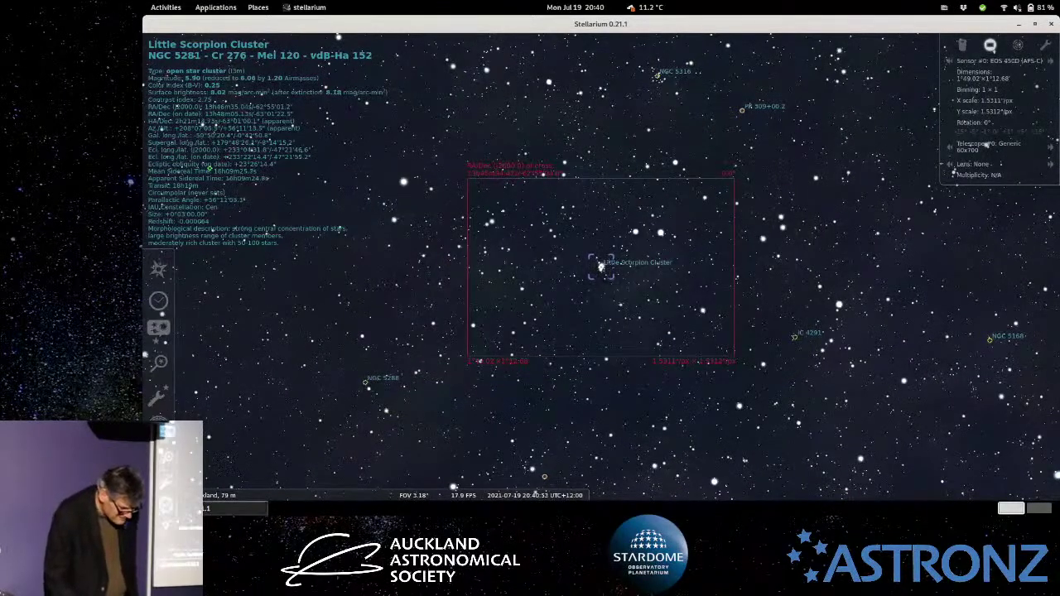
Open the Solar System Editor plugin's configuration and start an import of orbital elements in MPC format.
left_click(159, 398)
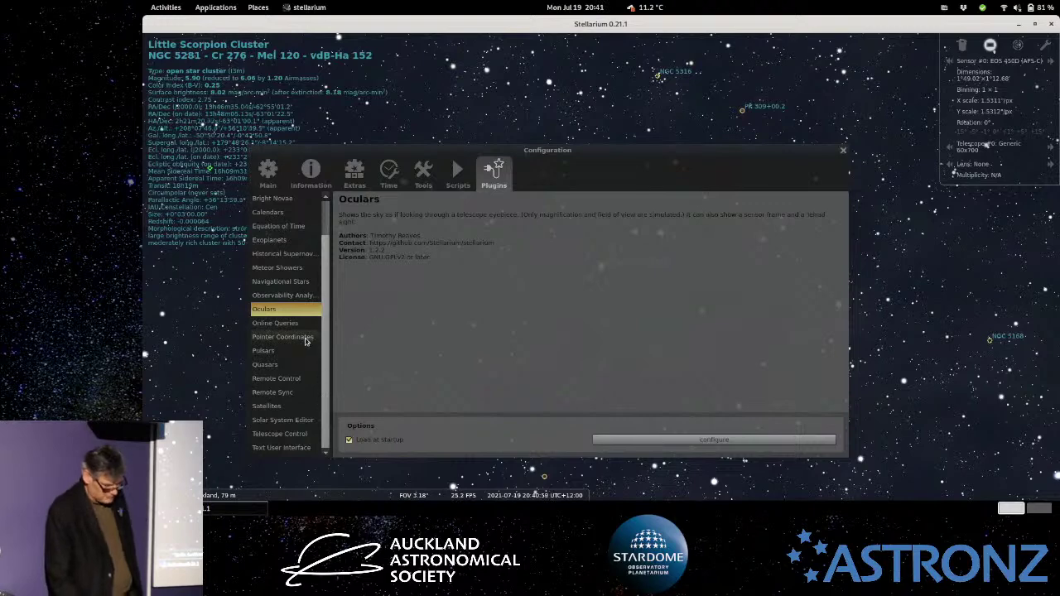
left_click(273, 422)
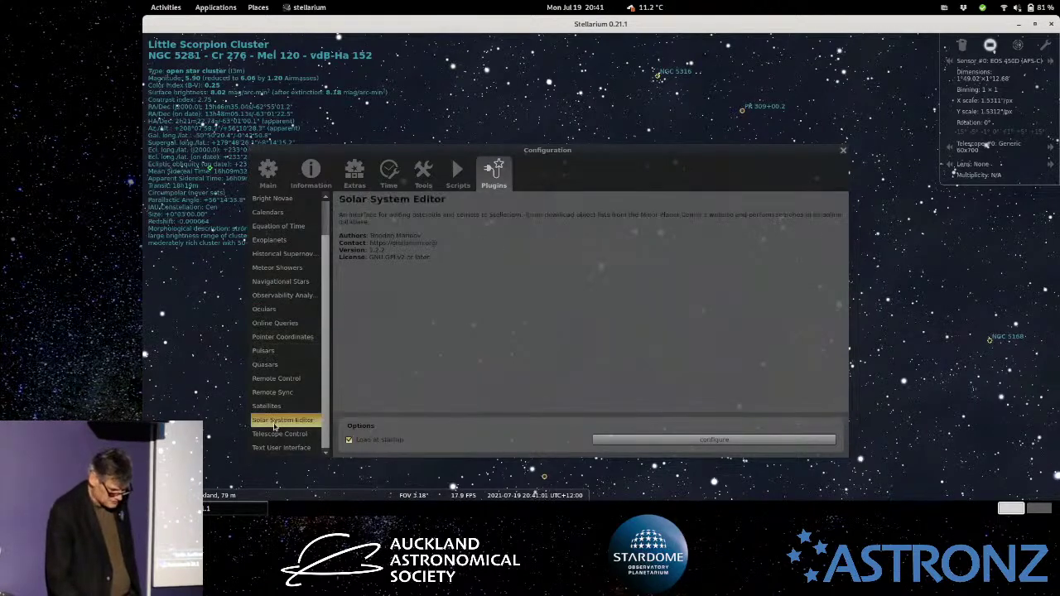
double_click(273, 422)
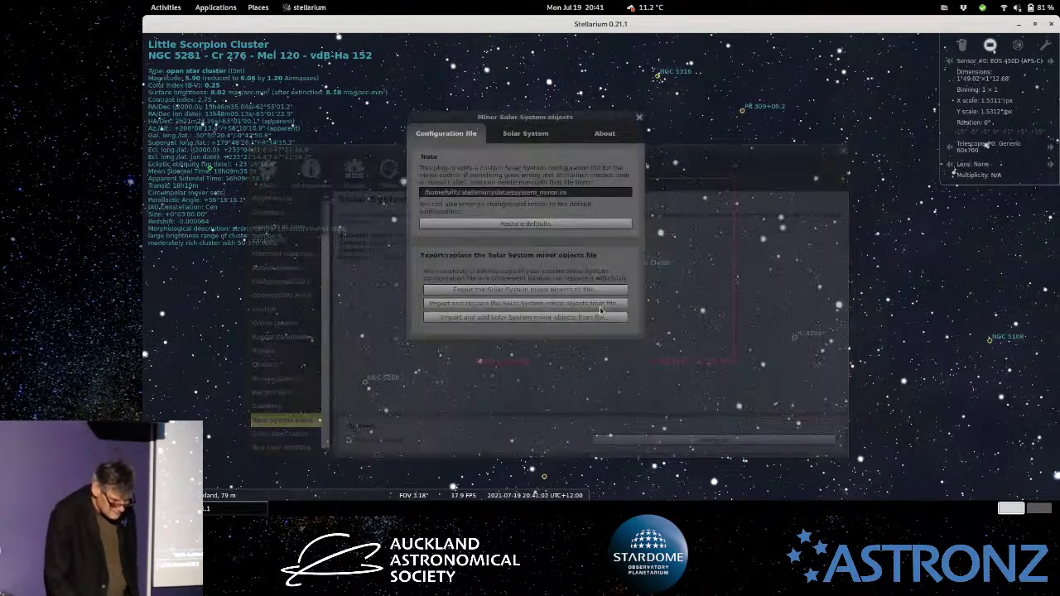
left_click(535, 137)
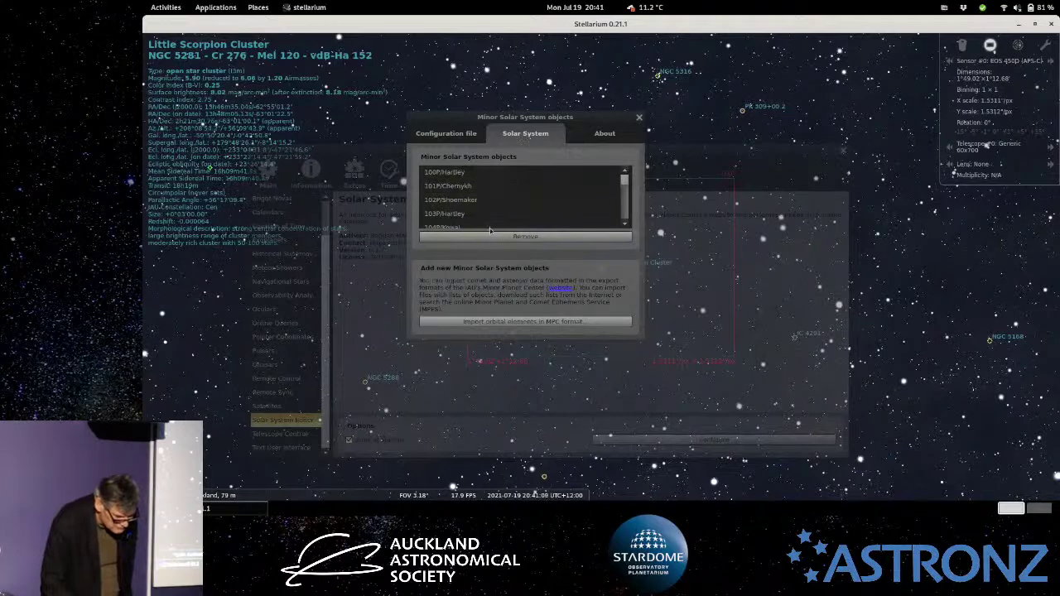
left_click(523, 323)
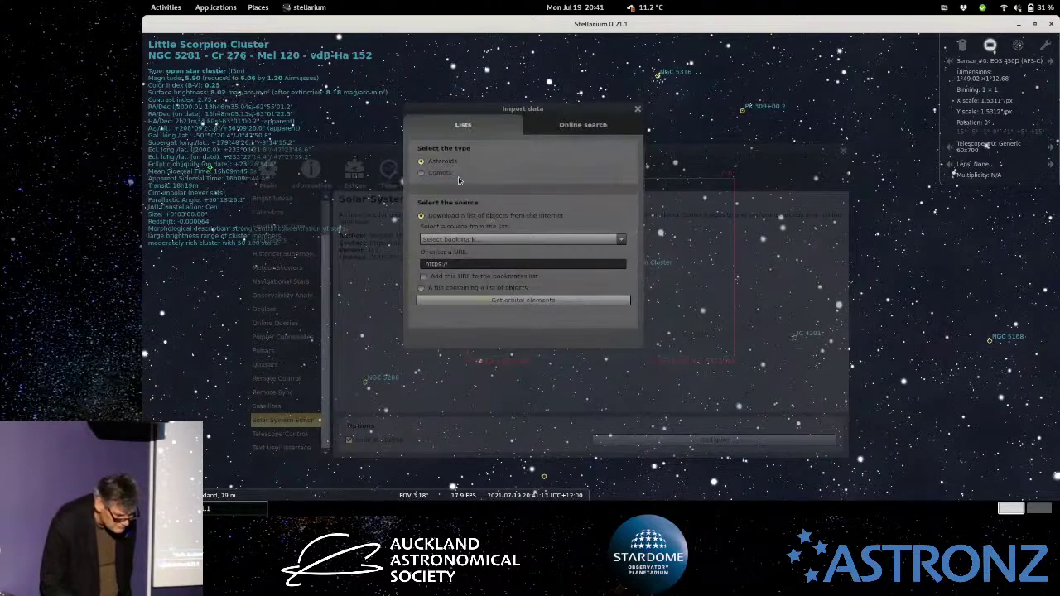
Set the import type to comets and get the orbital elements from MPC's list of observable comets.
left_click(422, 174)
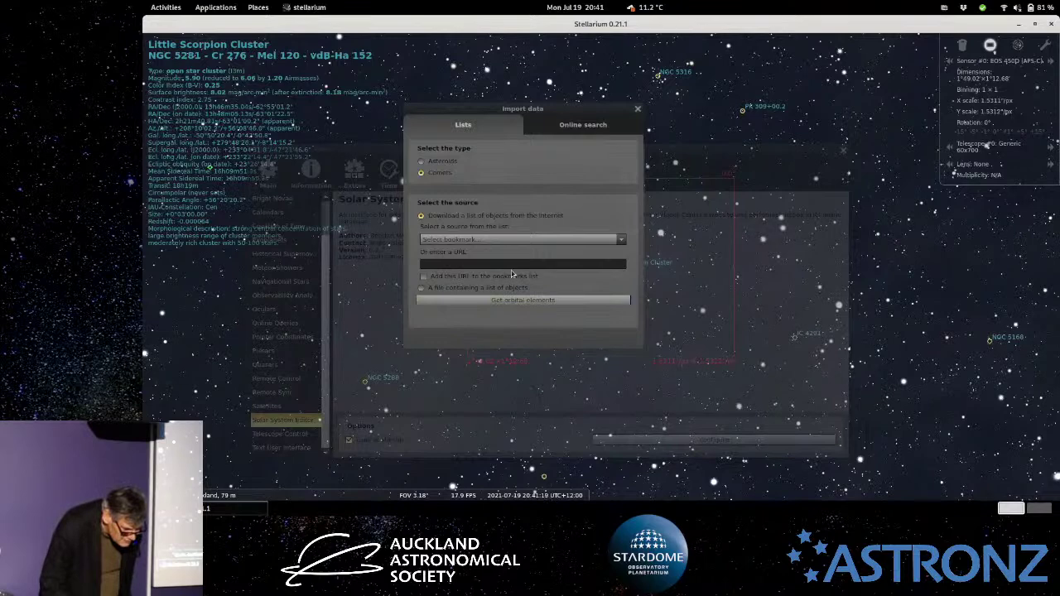
left_click(609, 240)
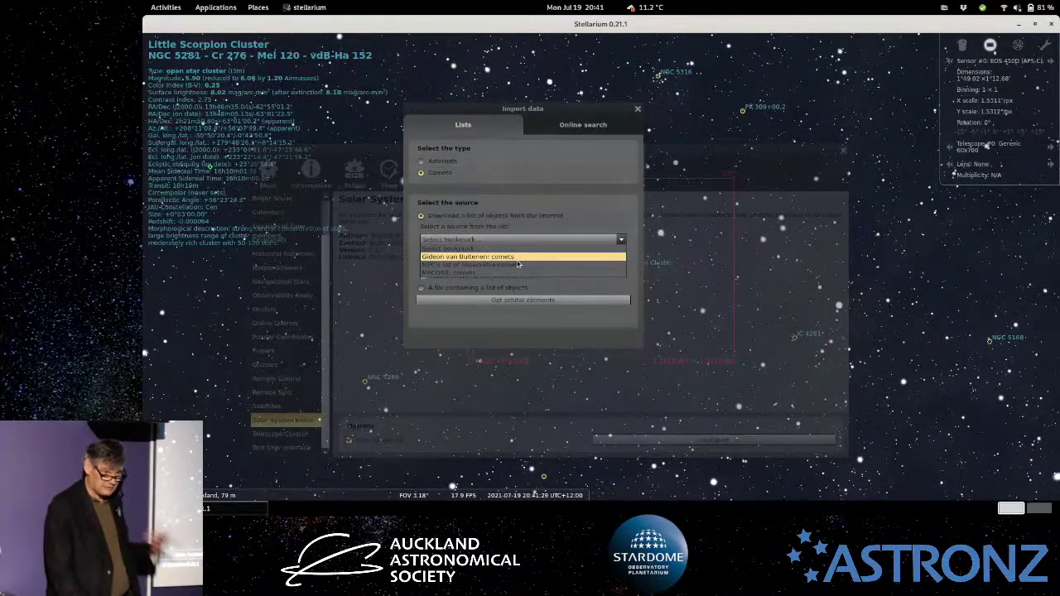
key("Down")
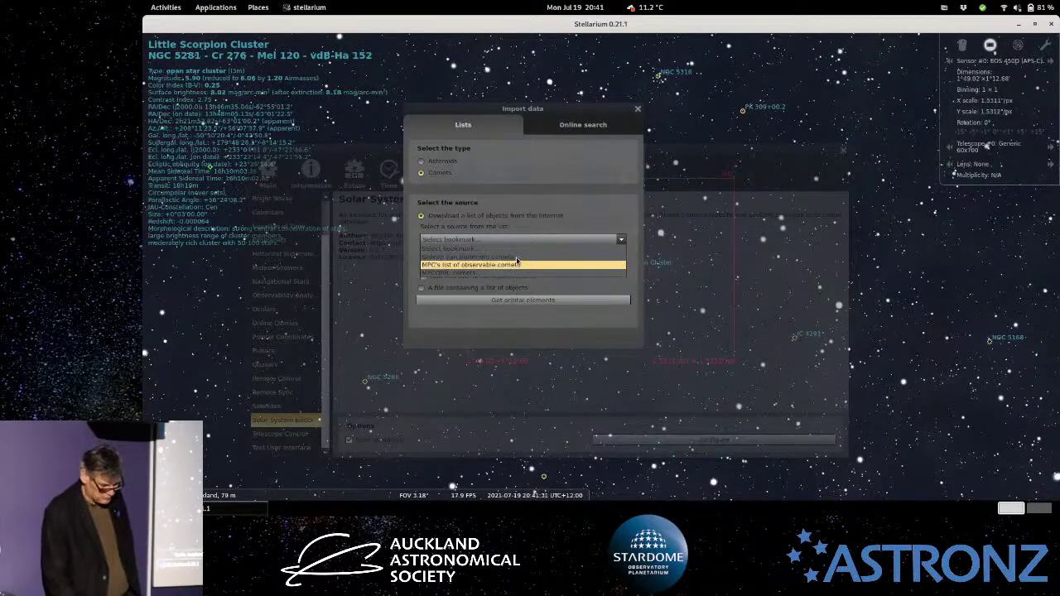
key("Up")
key("Up")
key("Down")
key("Down")
key("Down")
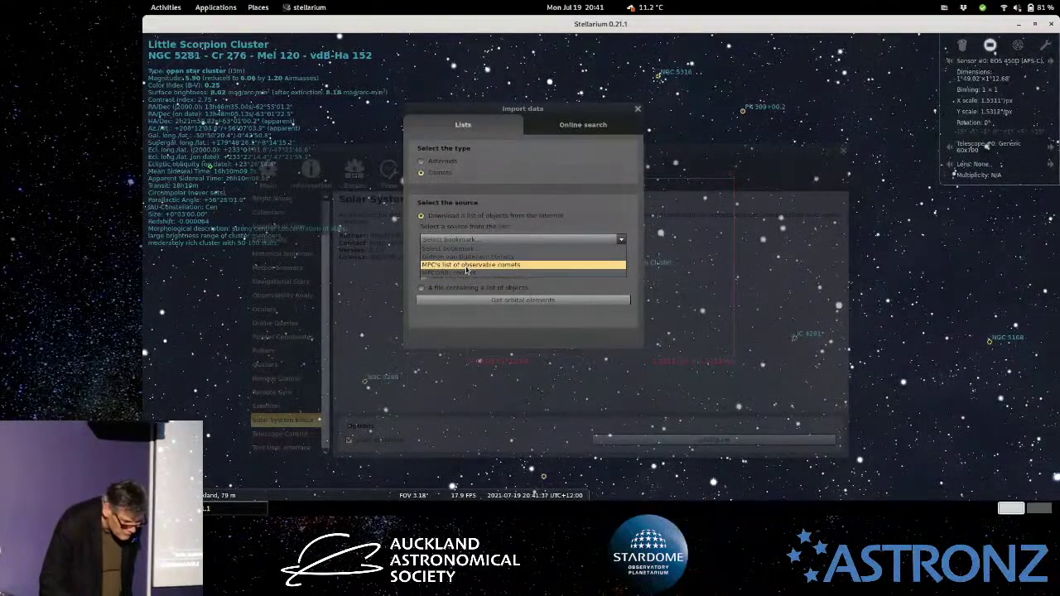
left_click(511, 266)
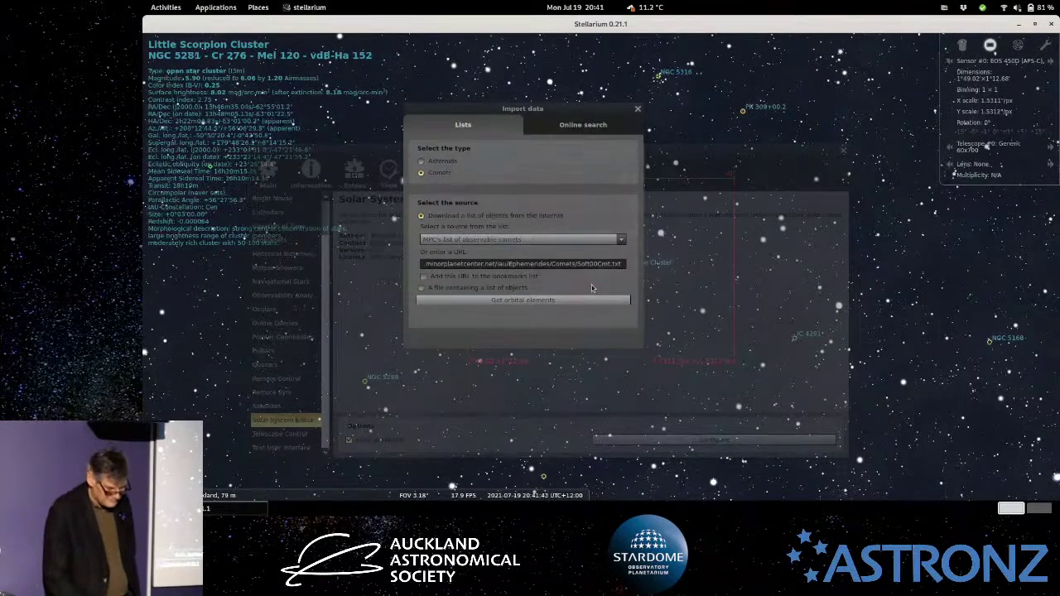
left_click(530, 303)
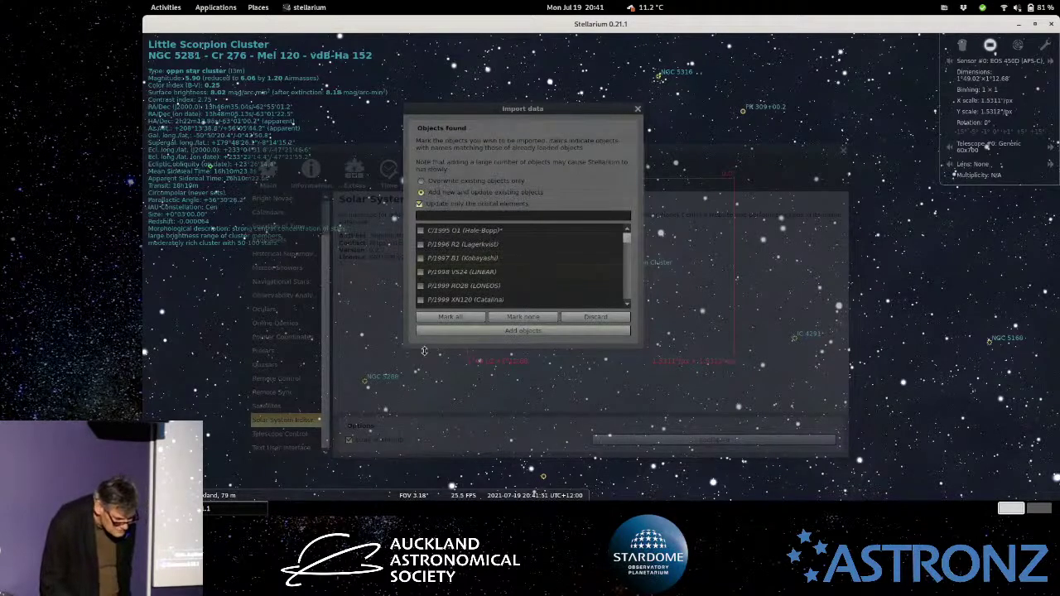
Mark all the found comets, add them to the minor Solar System objects and close the import window.
left_click(452, 318)
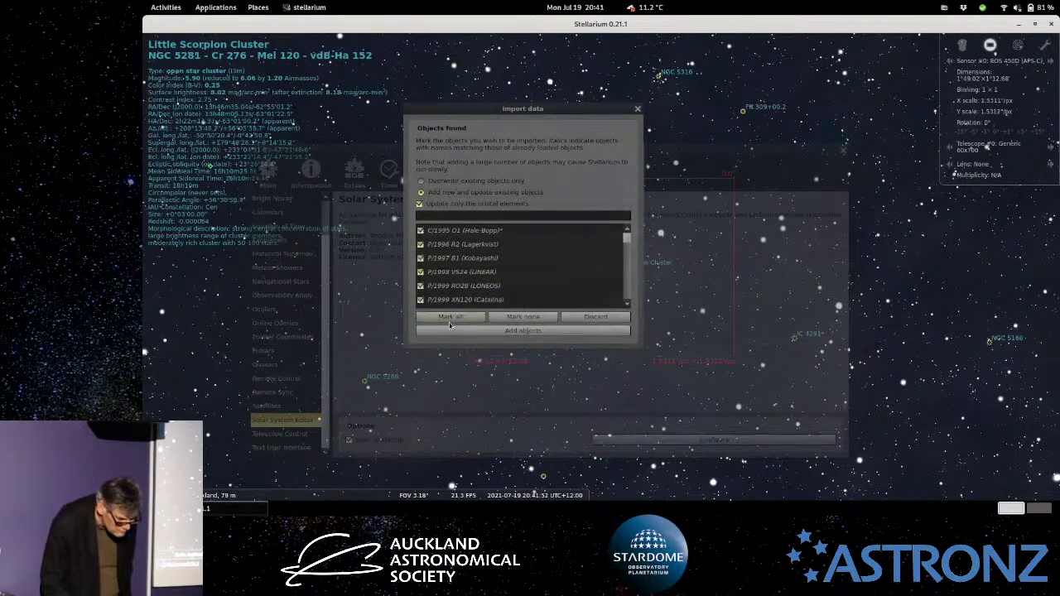
left_click(523, 333)
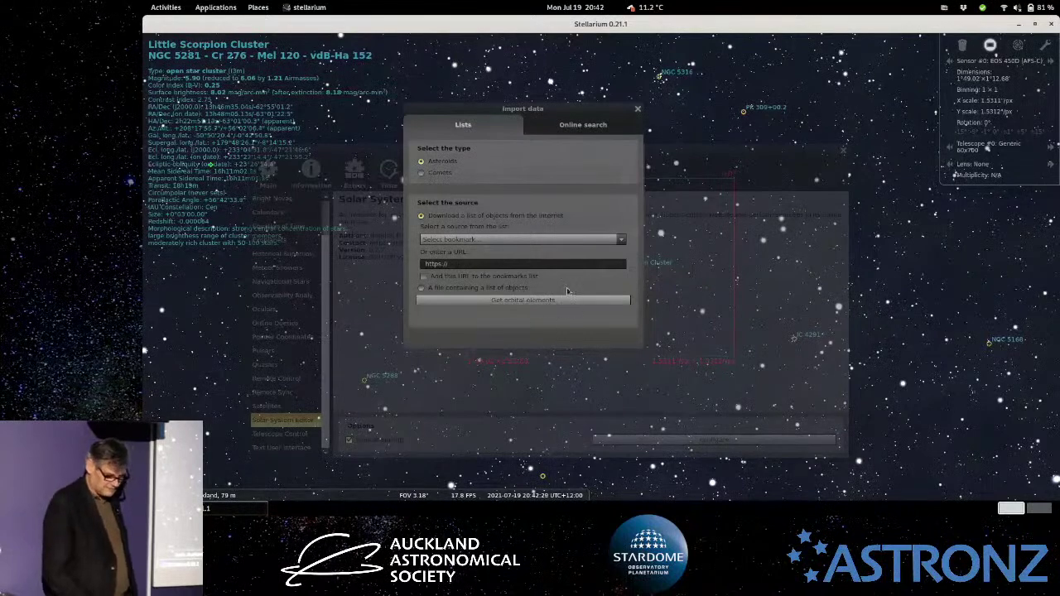
left_click(638, 109)
left_click(683, 222)
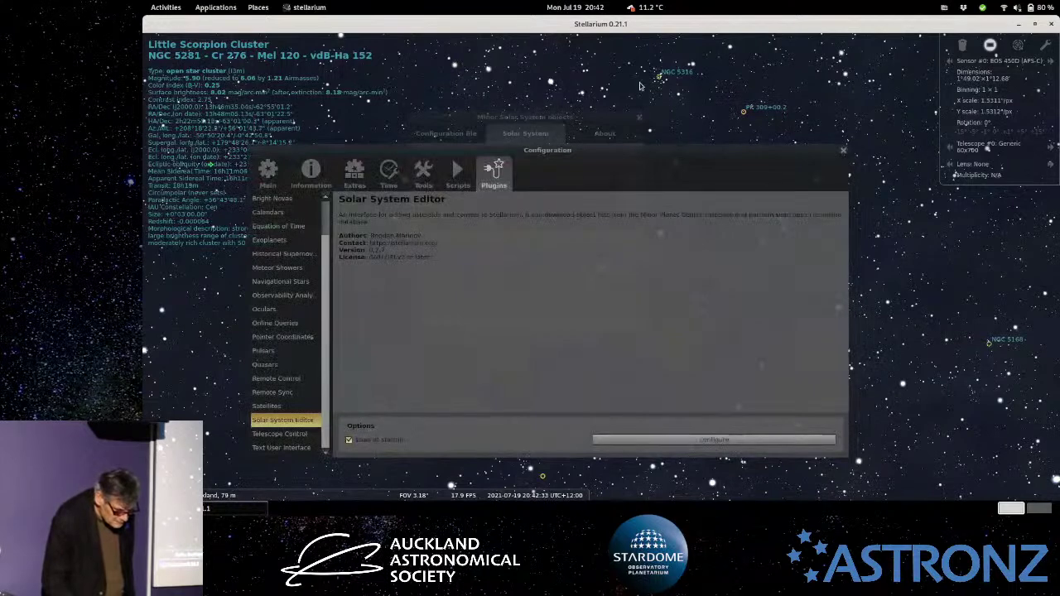
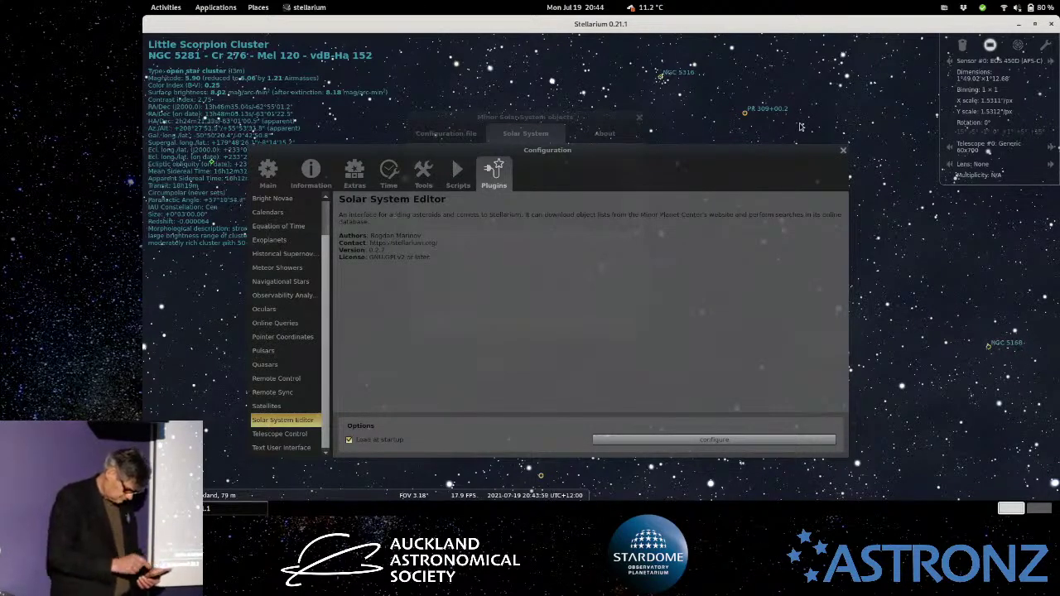
Close the plugin configuration window and switch from Stellarium to Firefox.
left_click(844, 152)
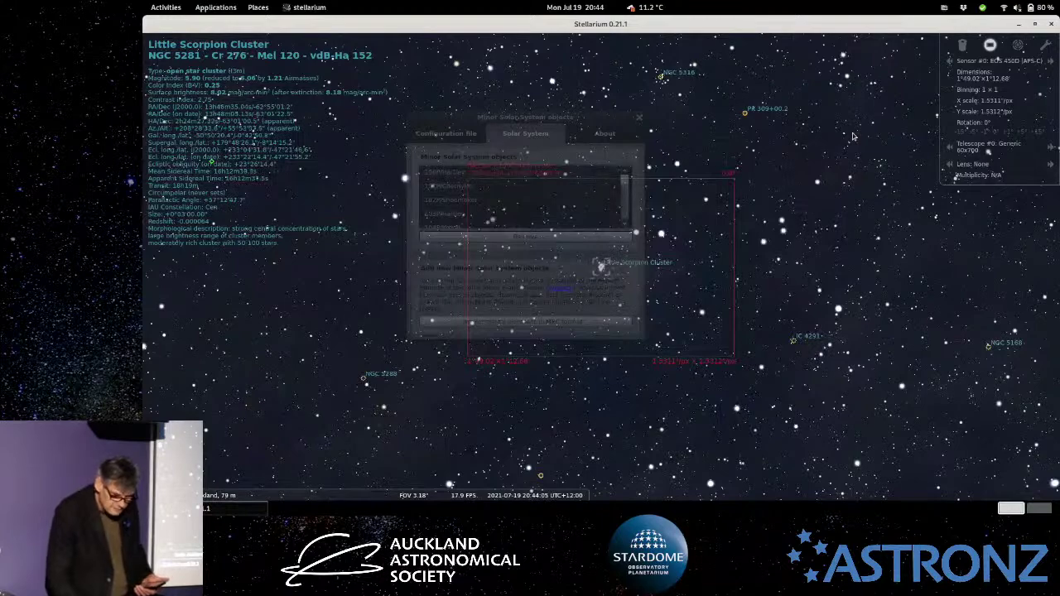
left_click(159, 10)
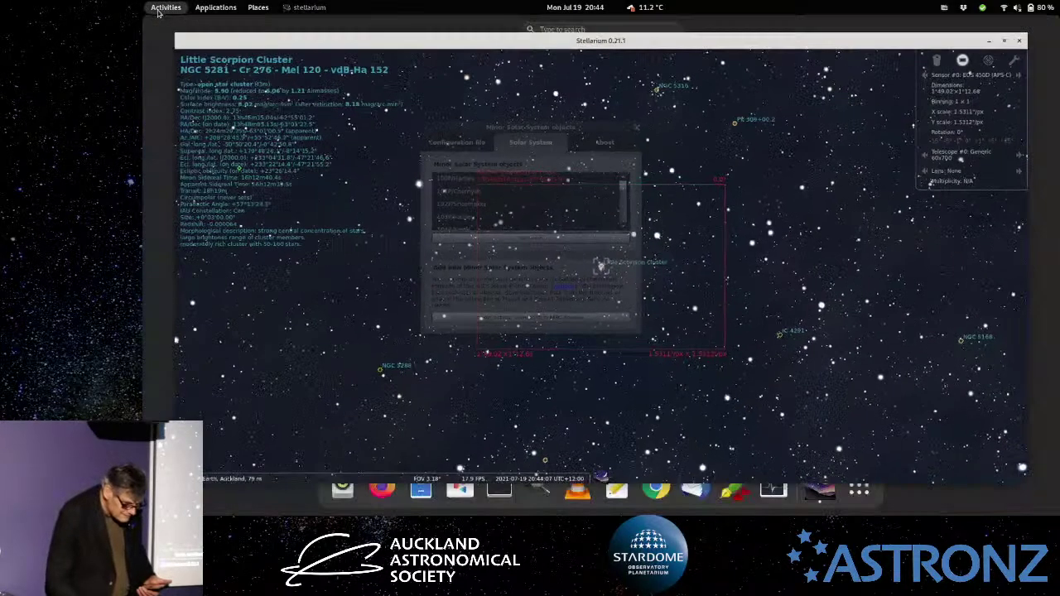
left_click(385, 487)
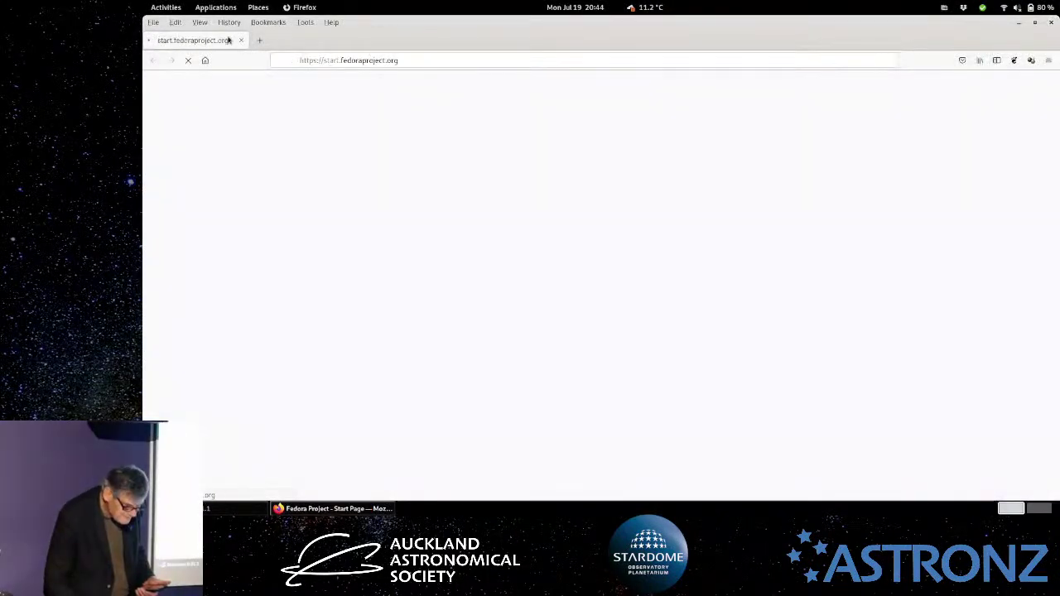
Open the phone's AirDroid web interface at 10.0.0.40:8888 in a new browser tab.
left_click(260, 40)
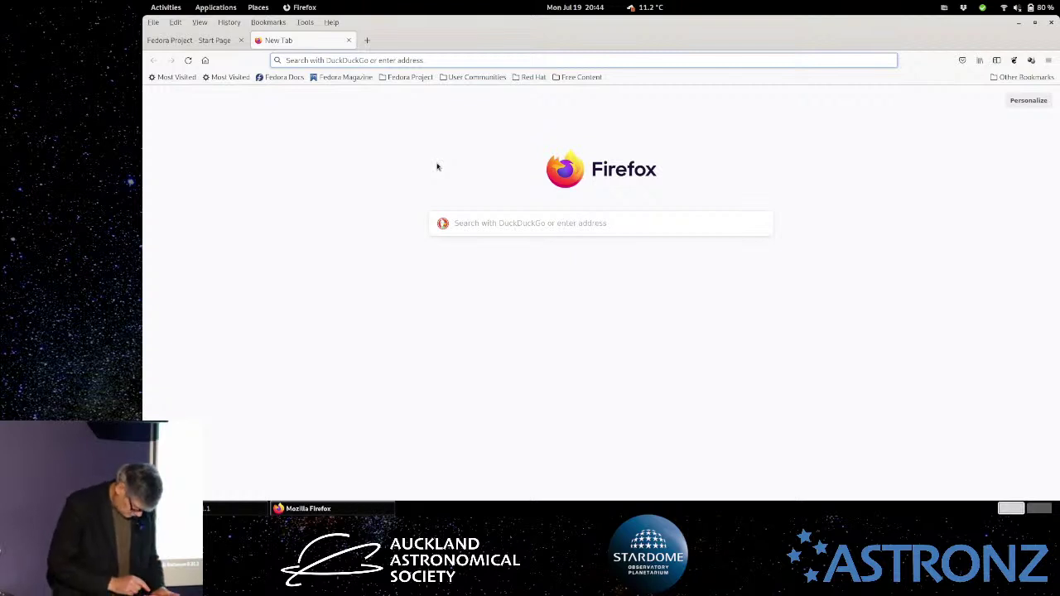
type("10.")
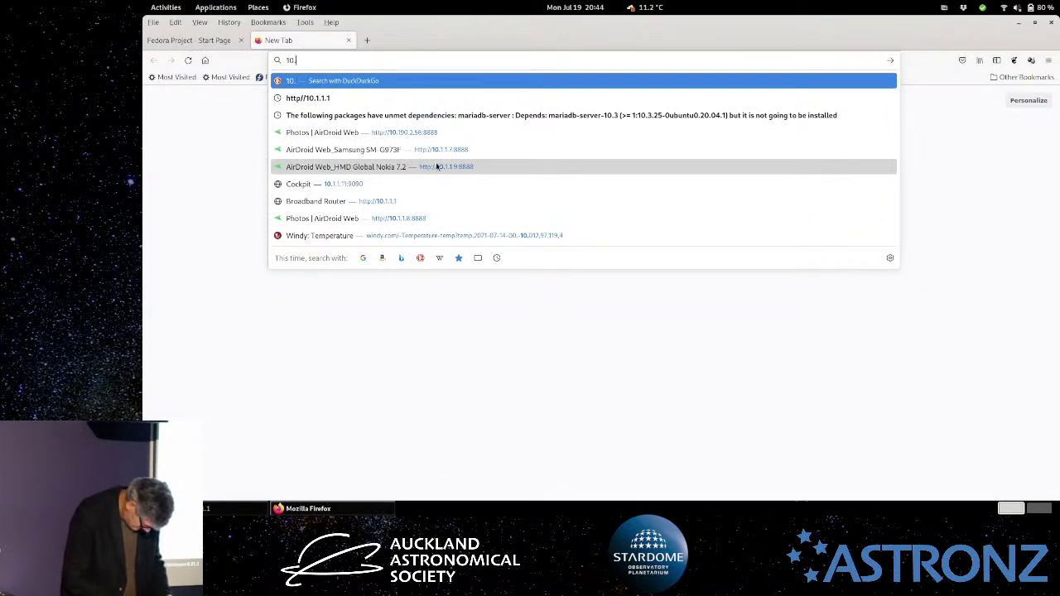
type("0")
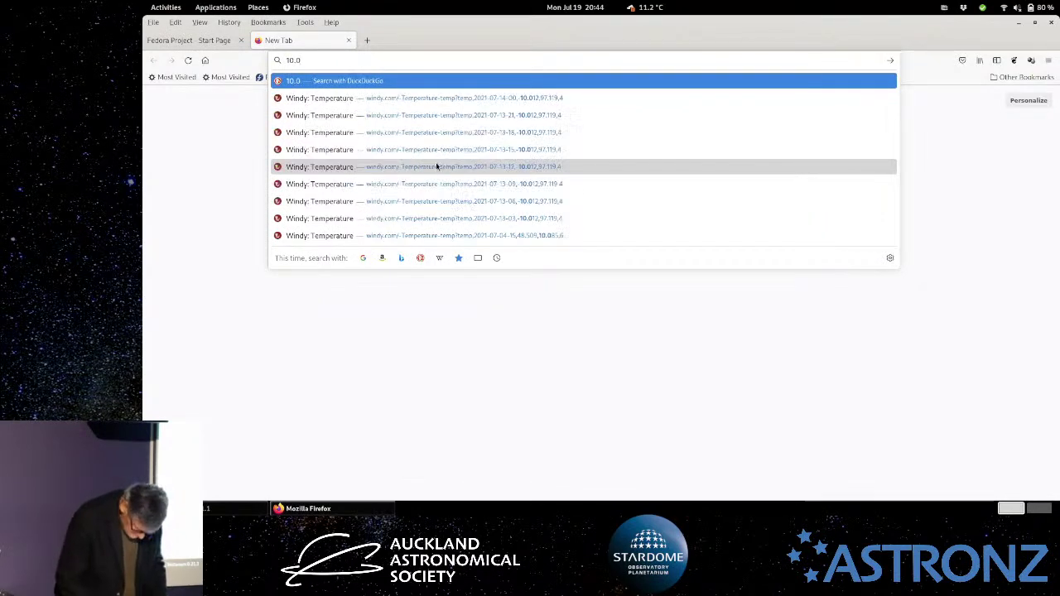
type(".0.4")
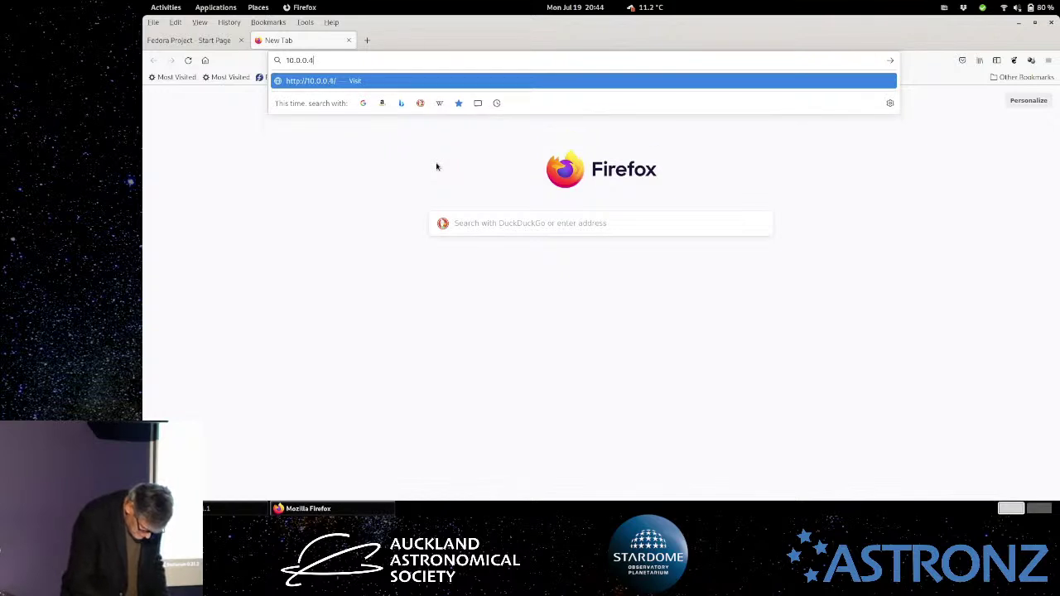
type("0:")
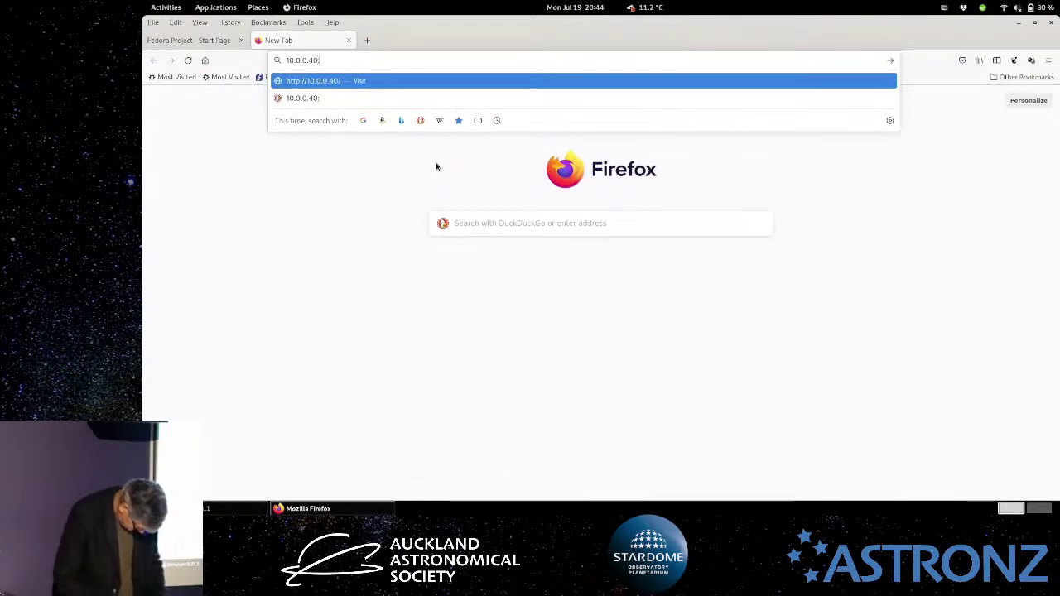
type("8888")
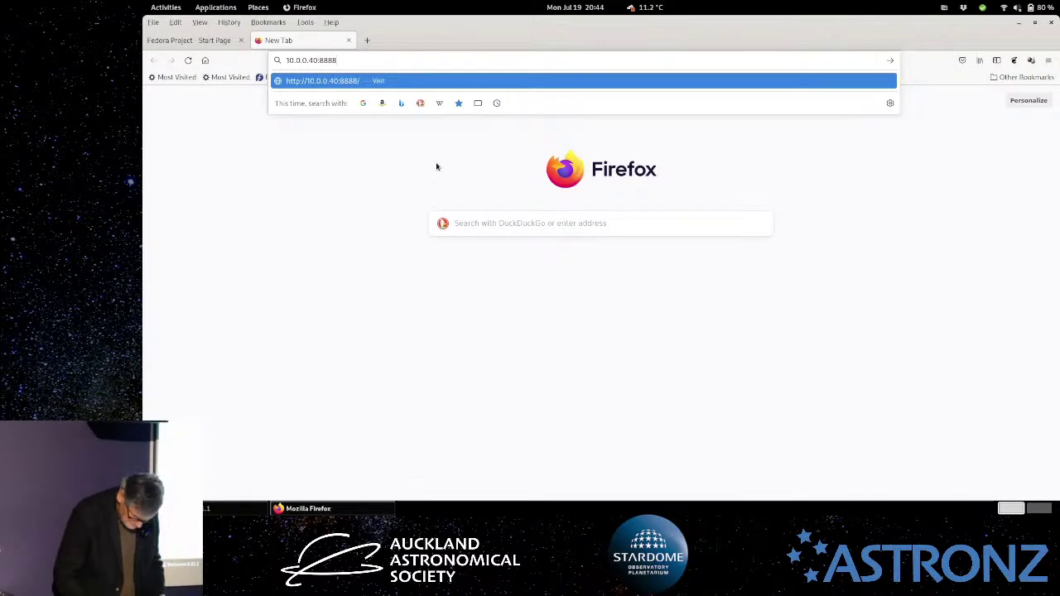
key("Return")
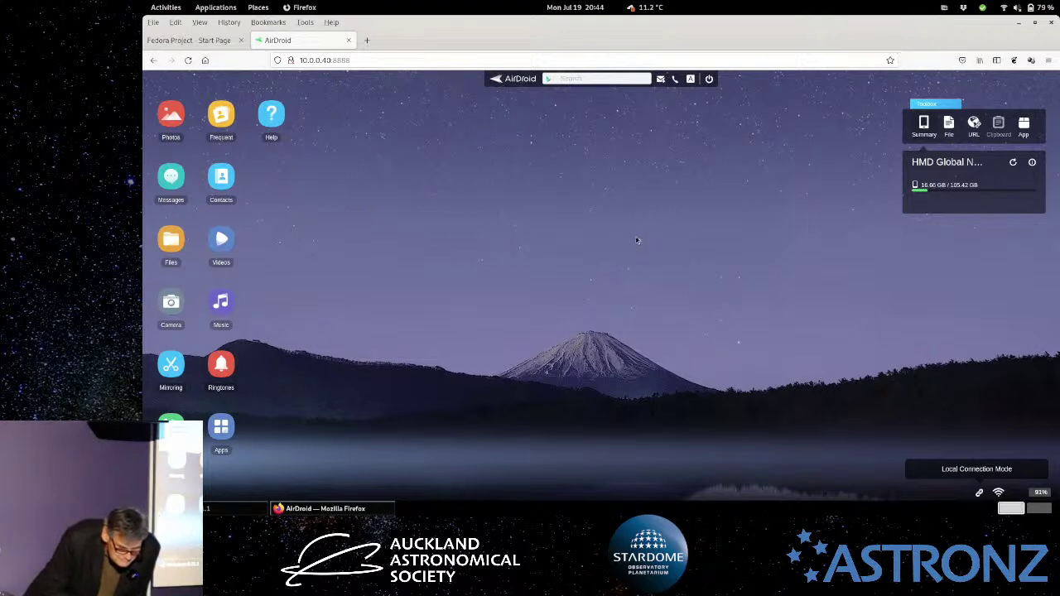
Look at the phone's installed apps and the toolbox's APK install area, and return the toolbox to the device summary.
left_click(924, 122)
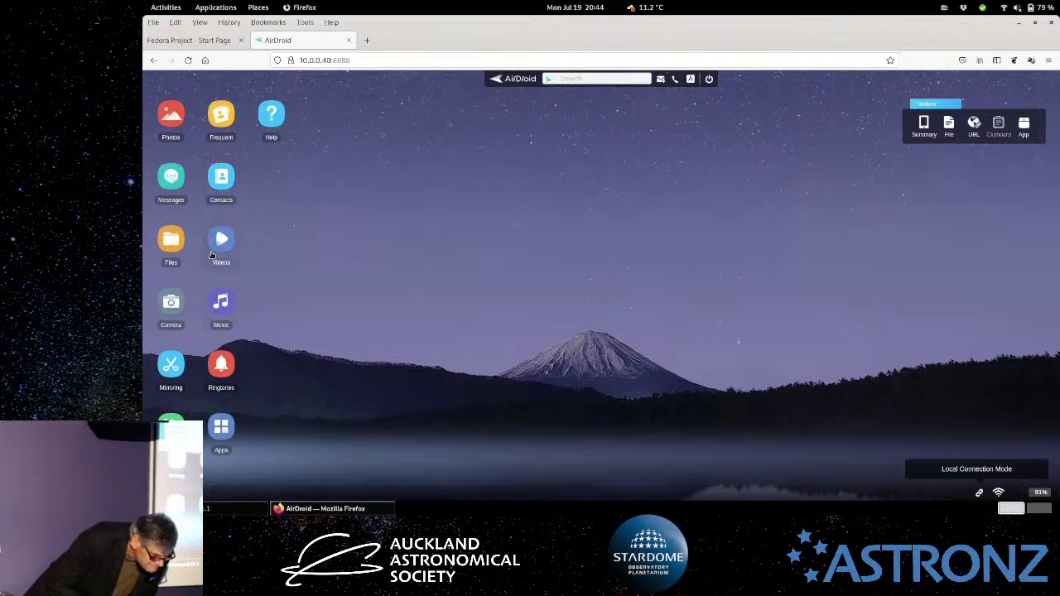
left_click(228, 433)
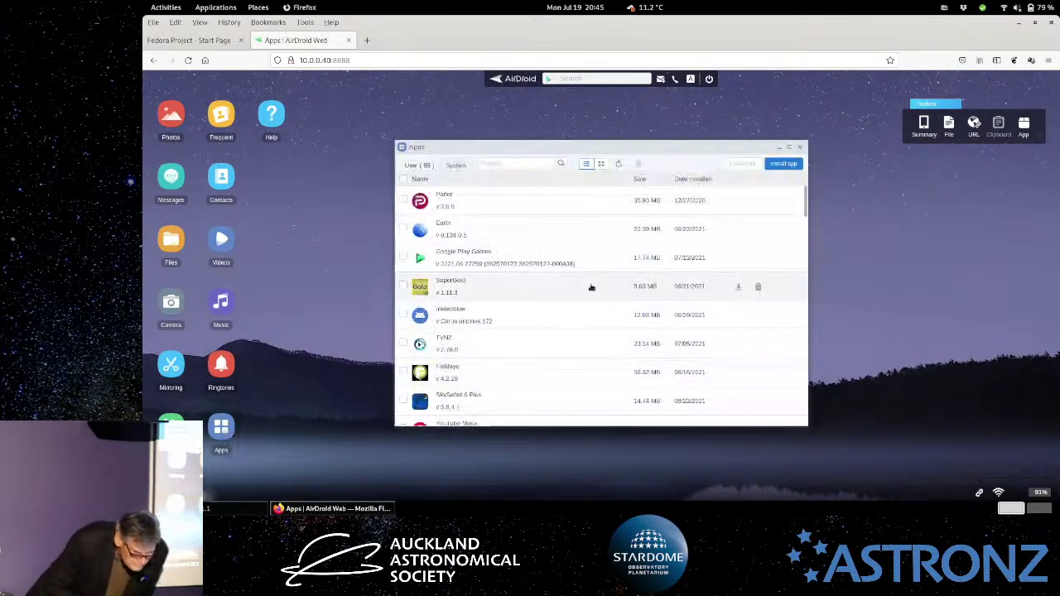
left_click(800, 149)
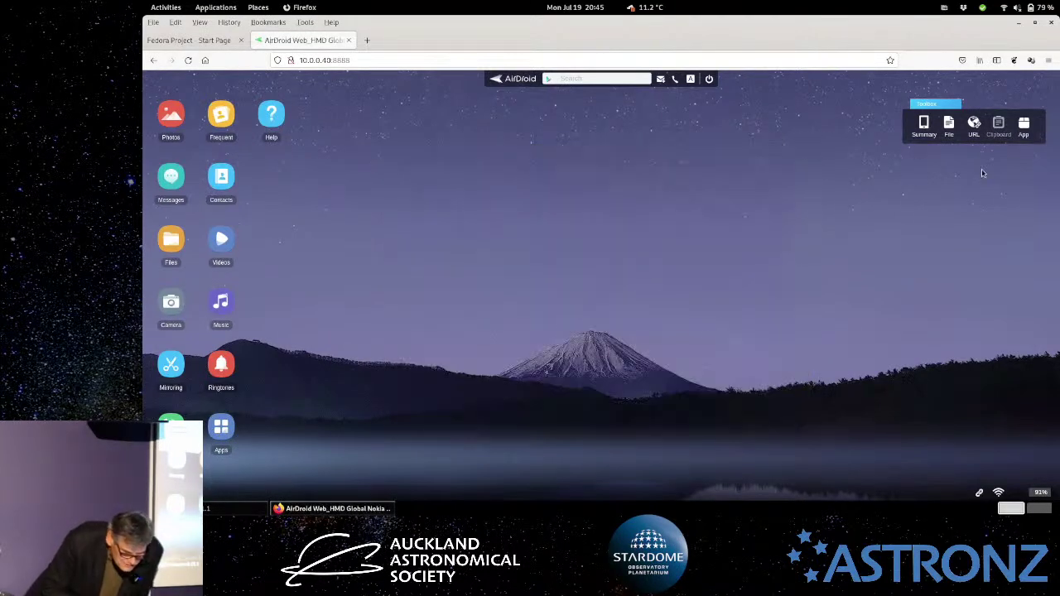
left_click(1024, 132)
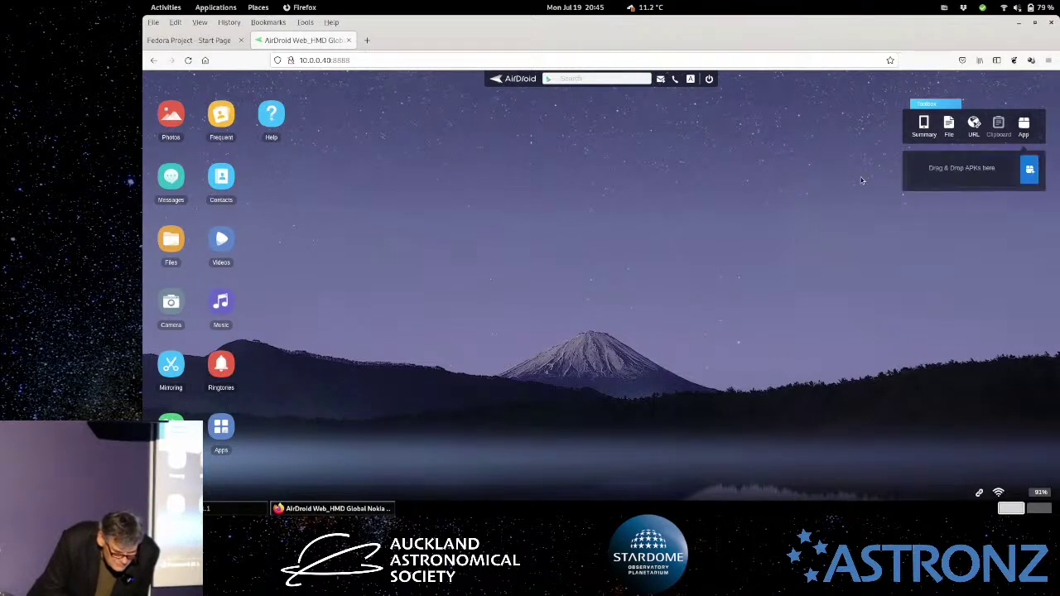
left_click(924, 129)
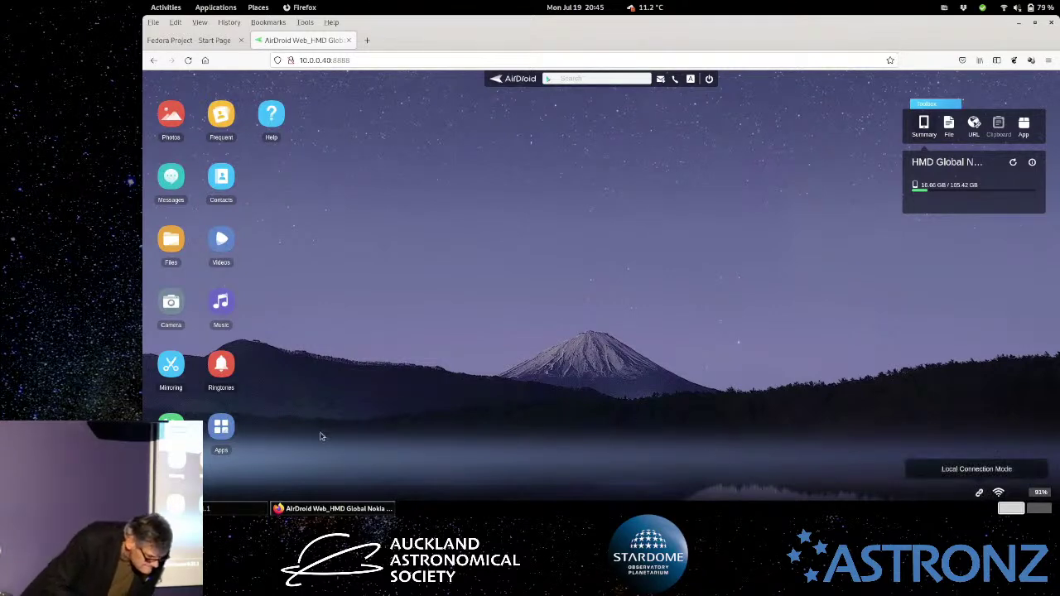
Open the phone's installed apps list again and examine its entries for a sky-viewing app.
left_click(227, 429)
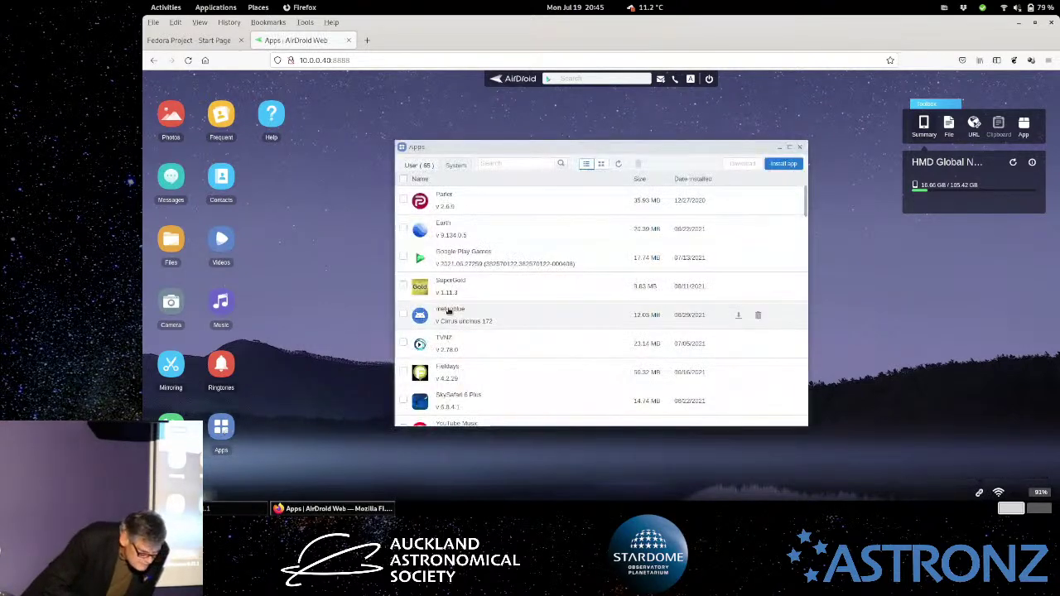
scroll(538, 306, "down", 4)
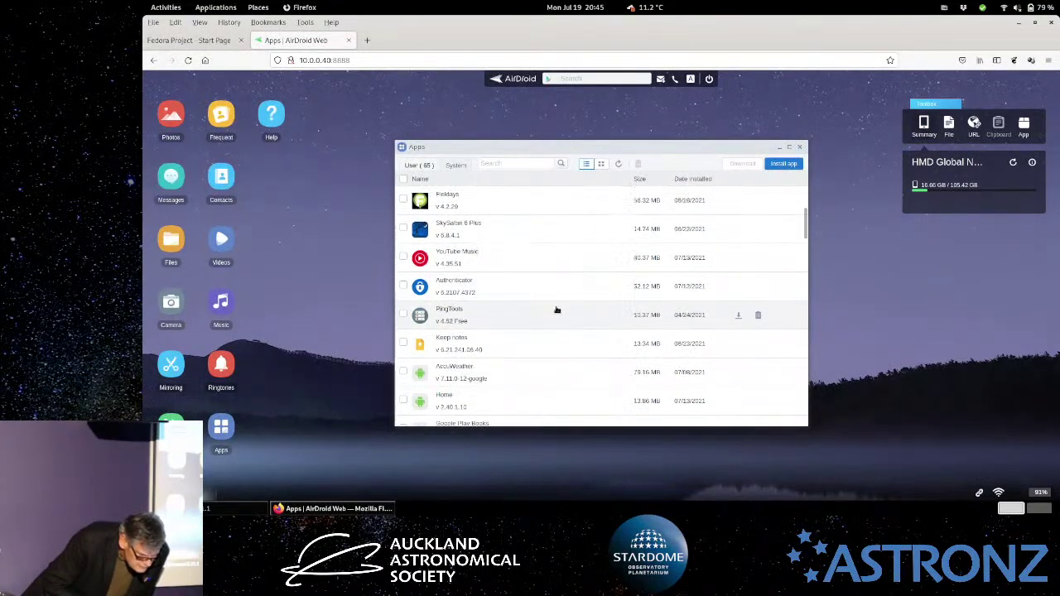
scroll(547, 310, "down", 5)
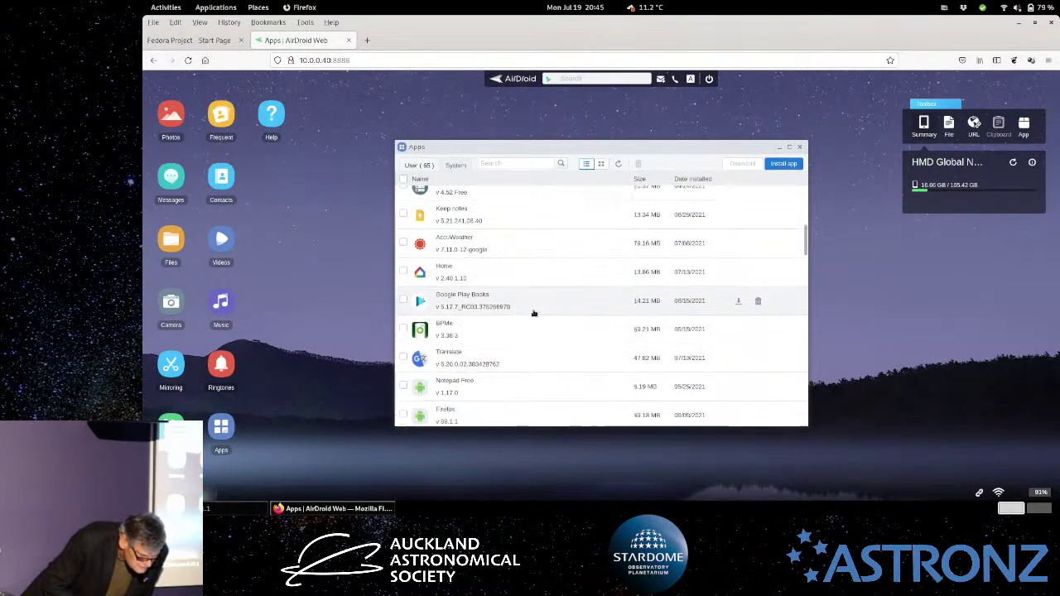
scroll(518, 323, "down", 4)
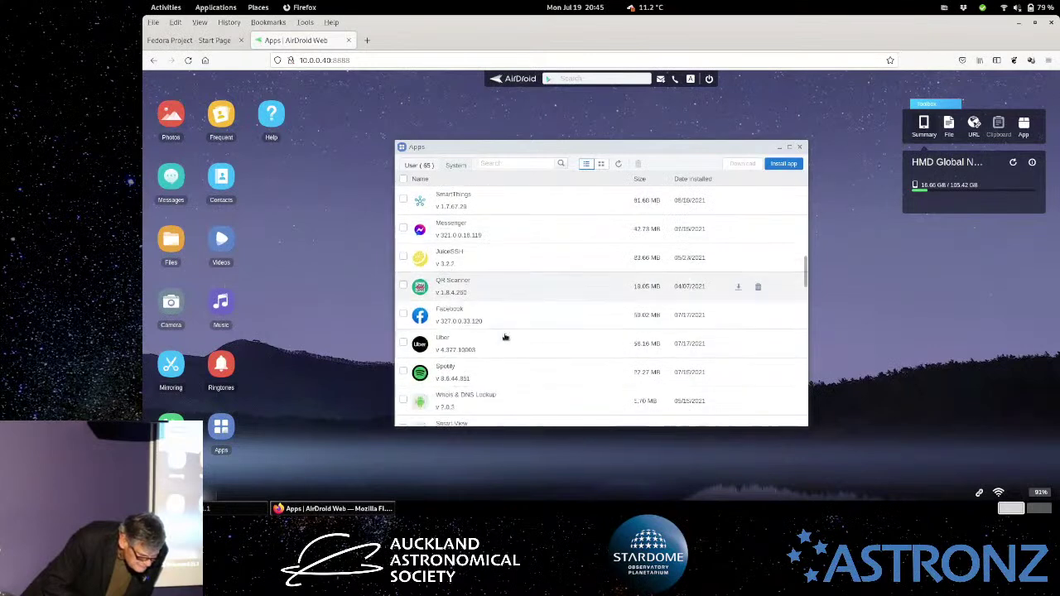
scroll(498, 361, "down", 2)
scroll(493, 358, "up", 2)
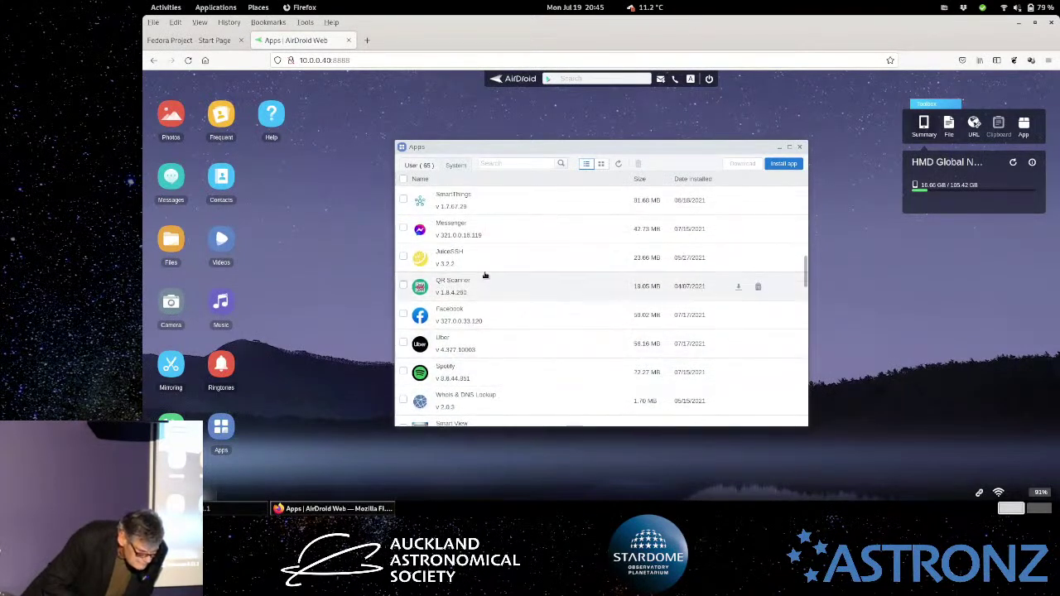
scroll(479, 284, "down", 1)
scroll(480, 282, "up", 2)
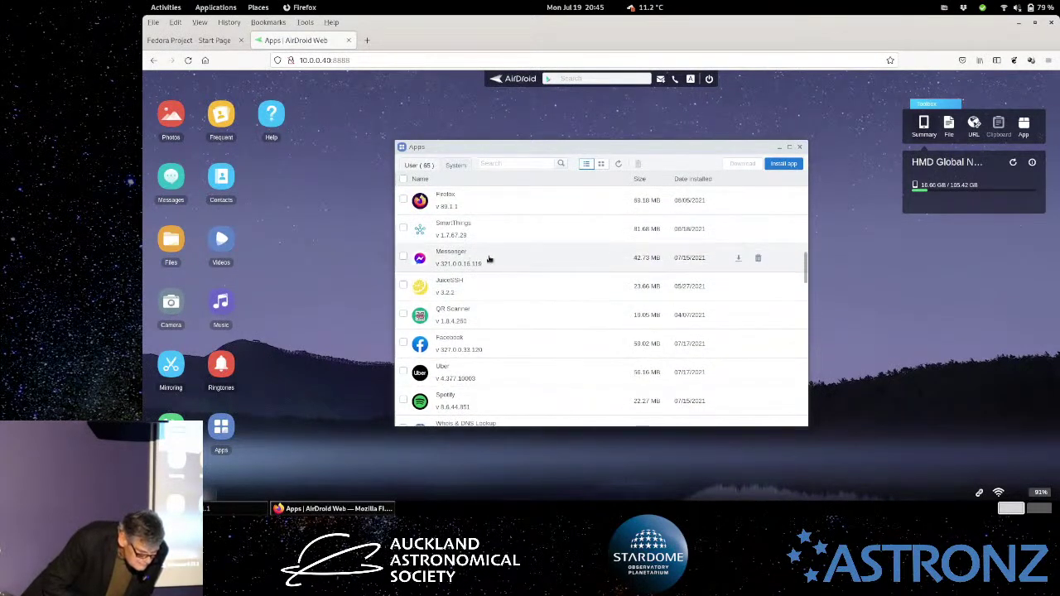
scroll(497, 288, "up", 1)
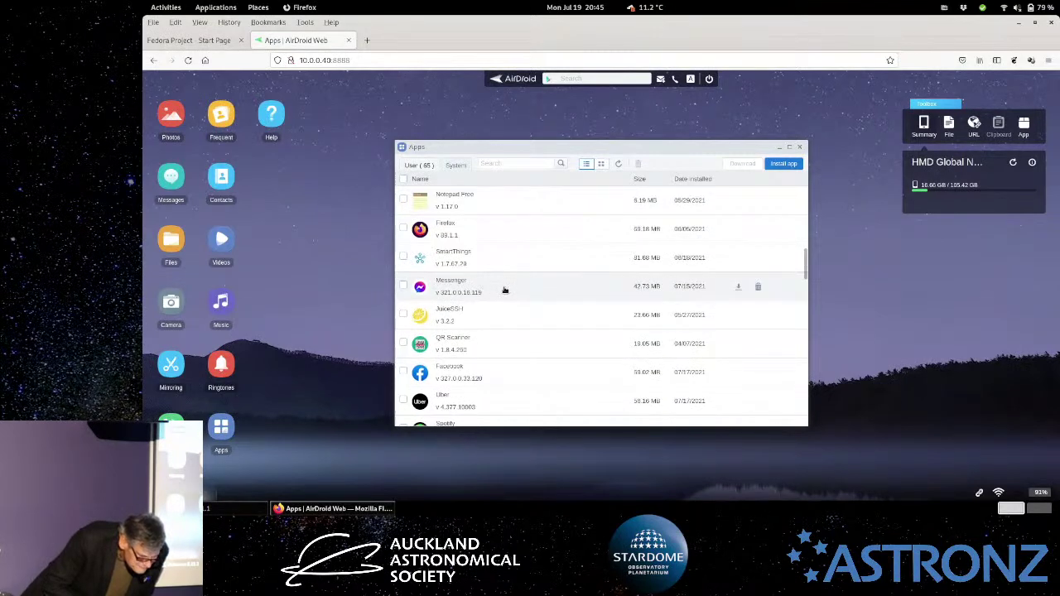
scroll(503, 289, "down", 1)
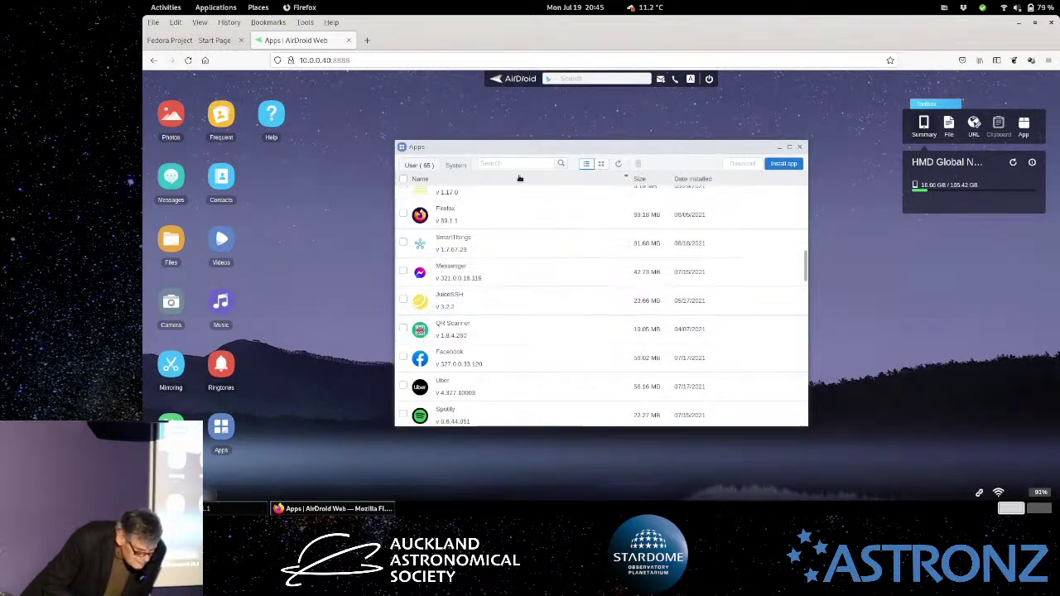
Search the installed apps for "sky" and try to open SkySafari 6 Plus.
type("ky")
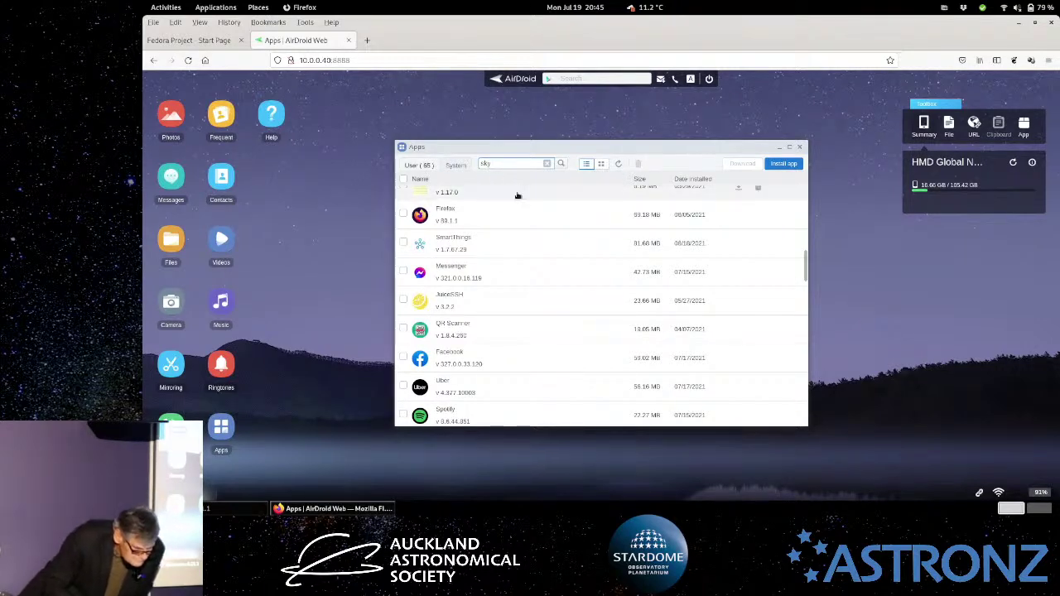
left_click(561, 163)
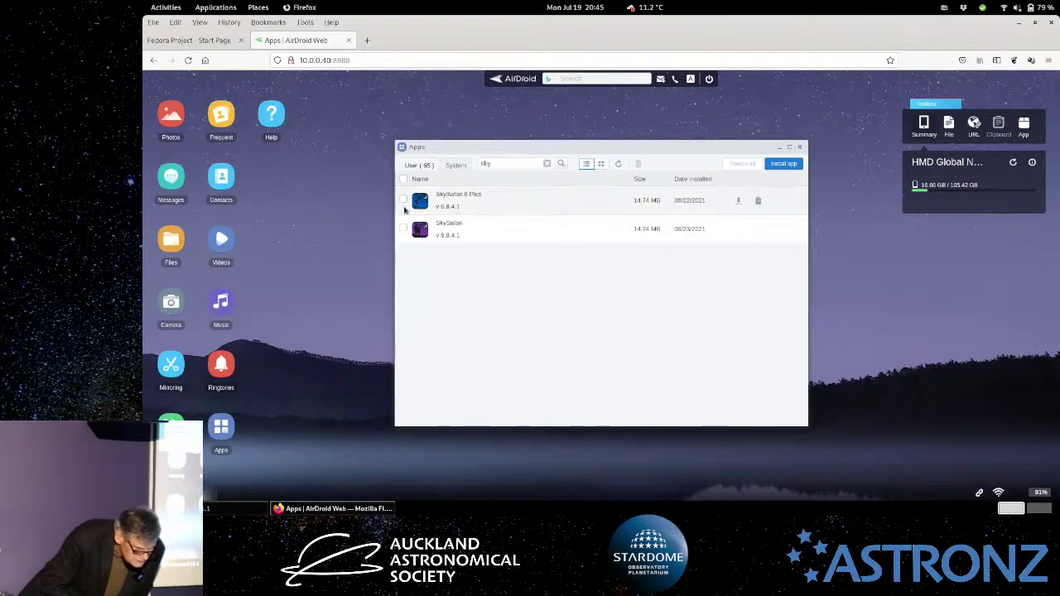
left_click(437, 202)
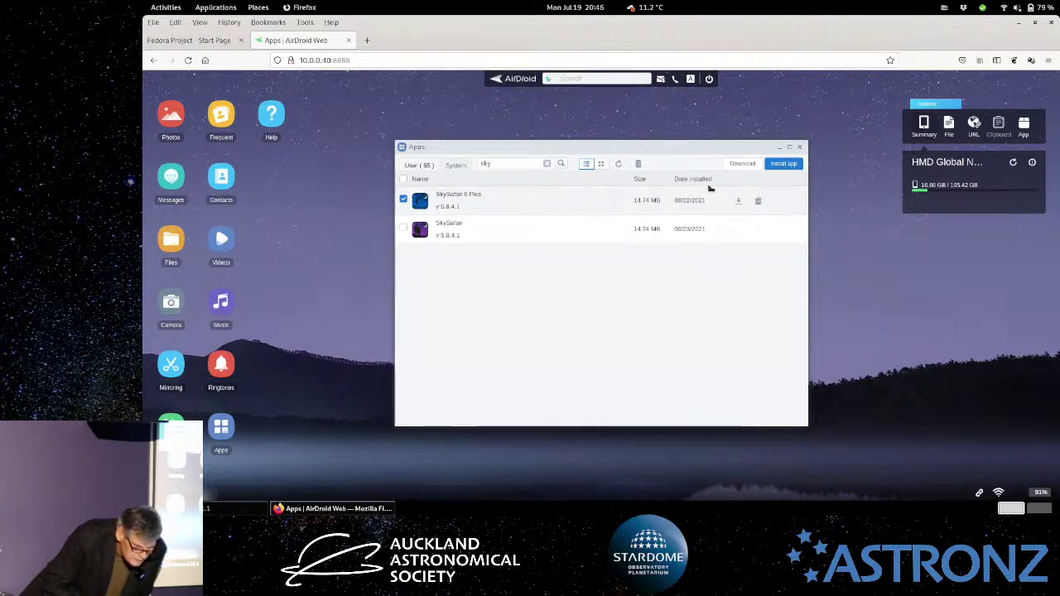
left_click(441, 199)
left_click(441, 199)
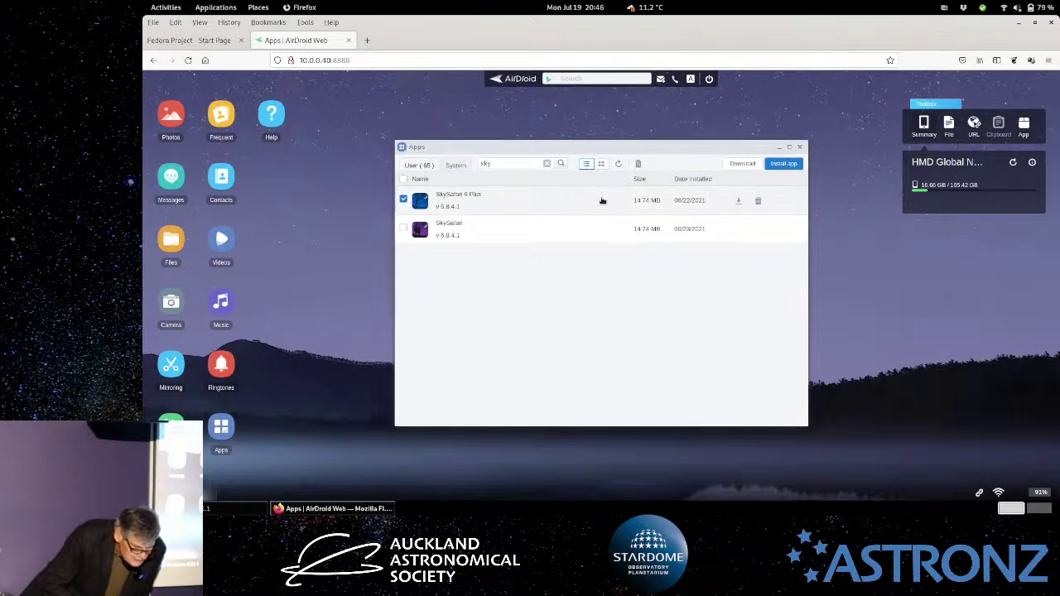
Close the apps list, look at the phone's call logs and close them.
left_click(801, 147)
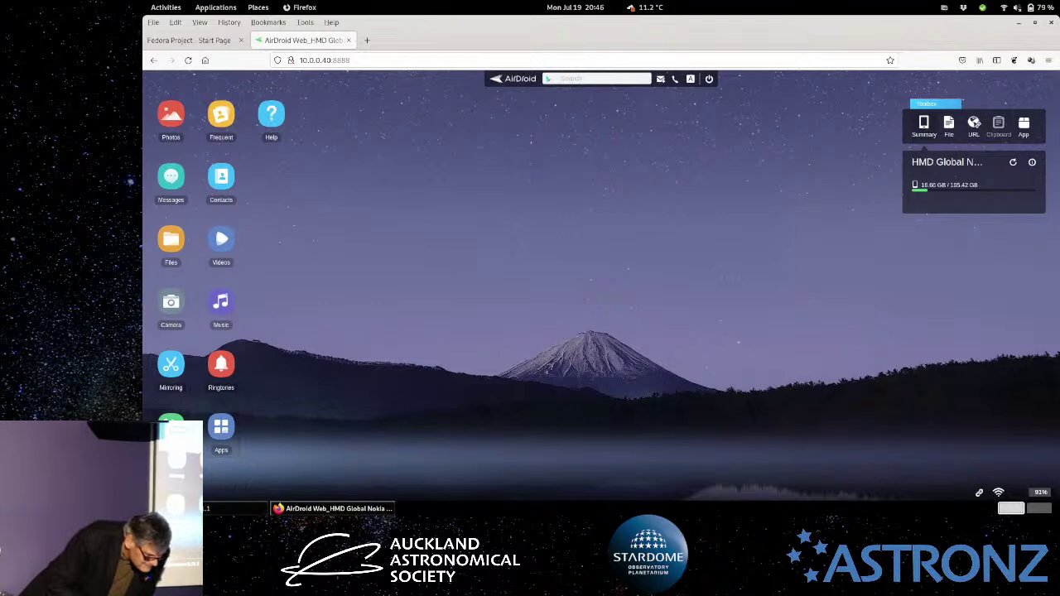
left_click(171, 429)
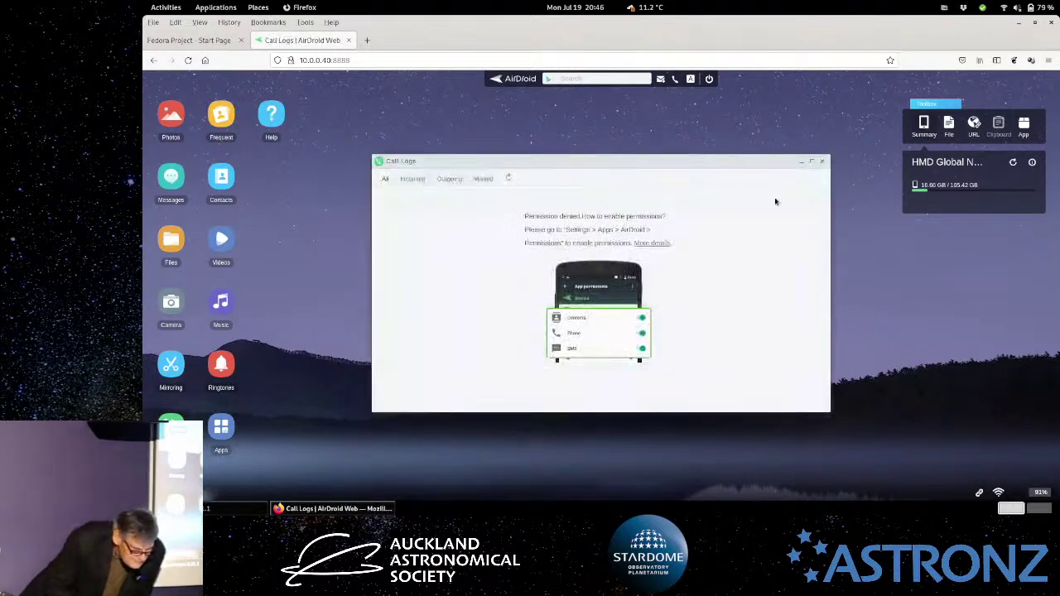
left_click(824, 163)
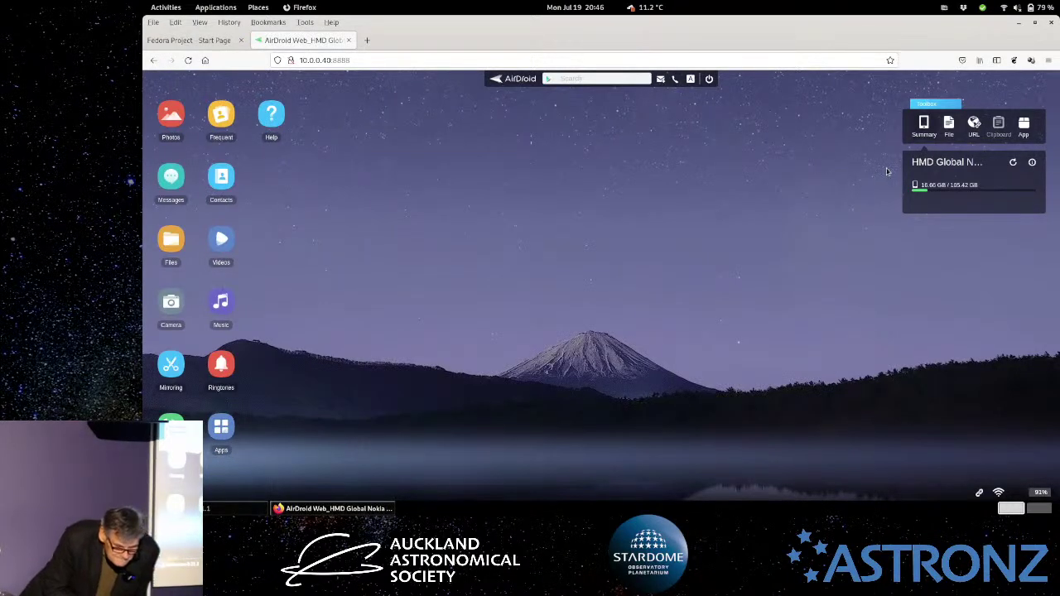
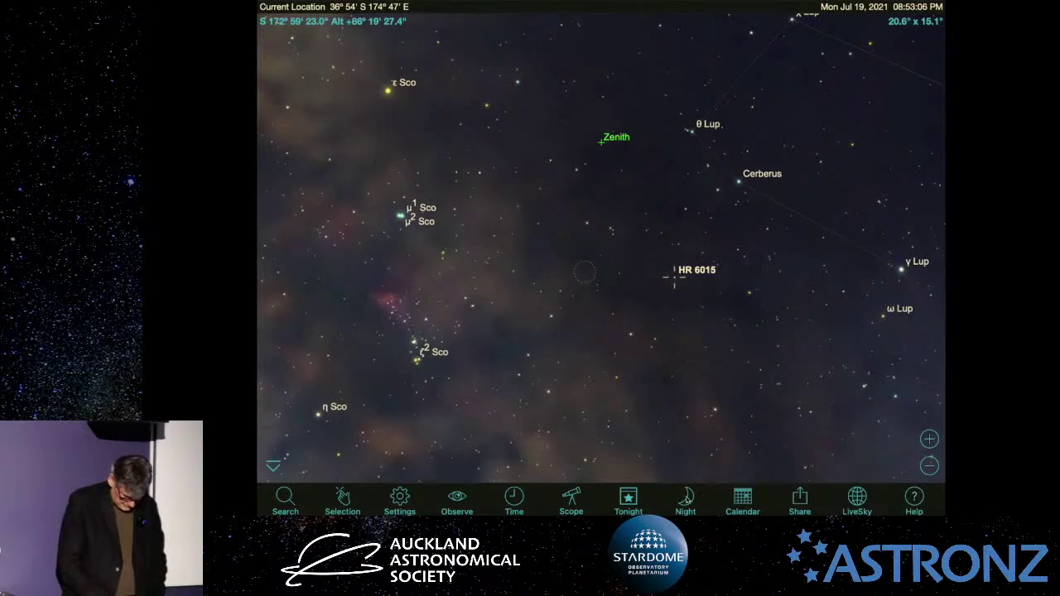
Switch to SkySafari, turn on its red Night mode and explore the sky around Scorpius and Norma.
left_click(677, 506)
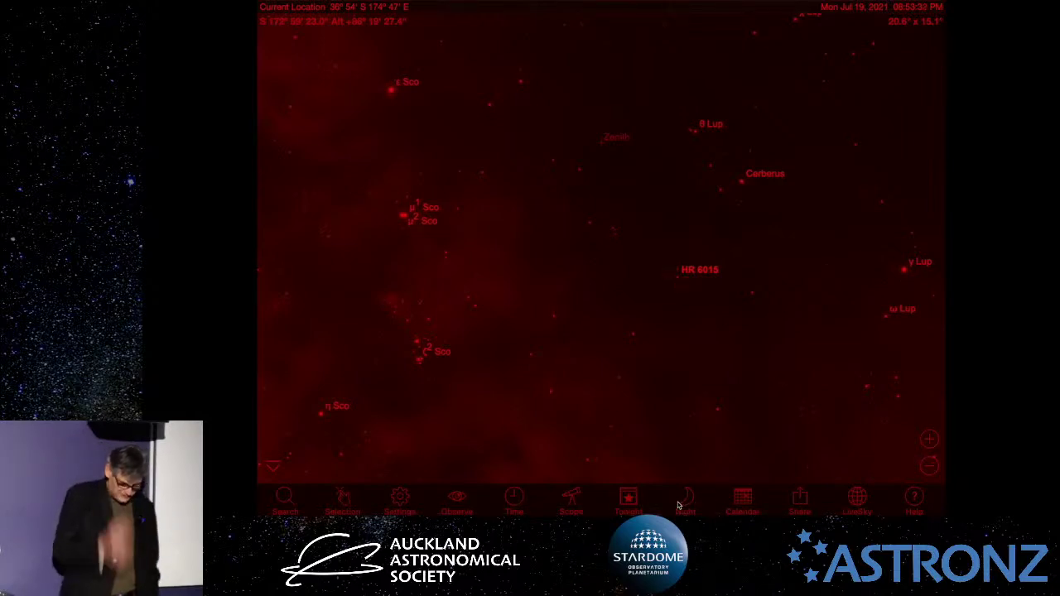
left_click_drag(515, 507, 532, 390)
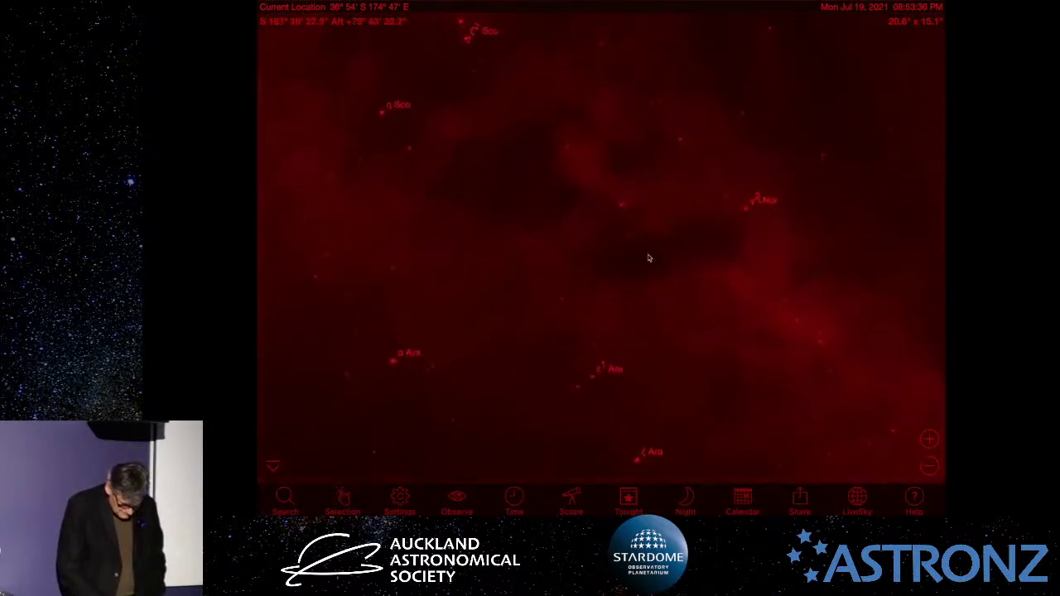
left_click_drag(679, 166, 664, 355)
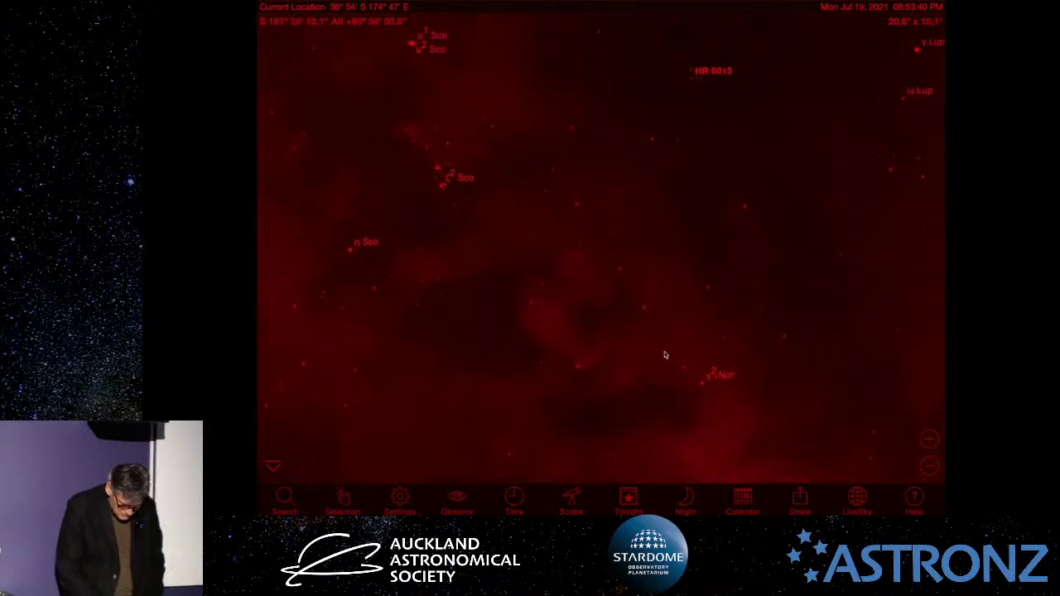
left_click(606, 108)
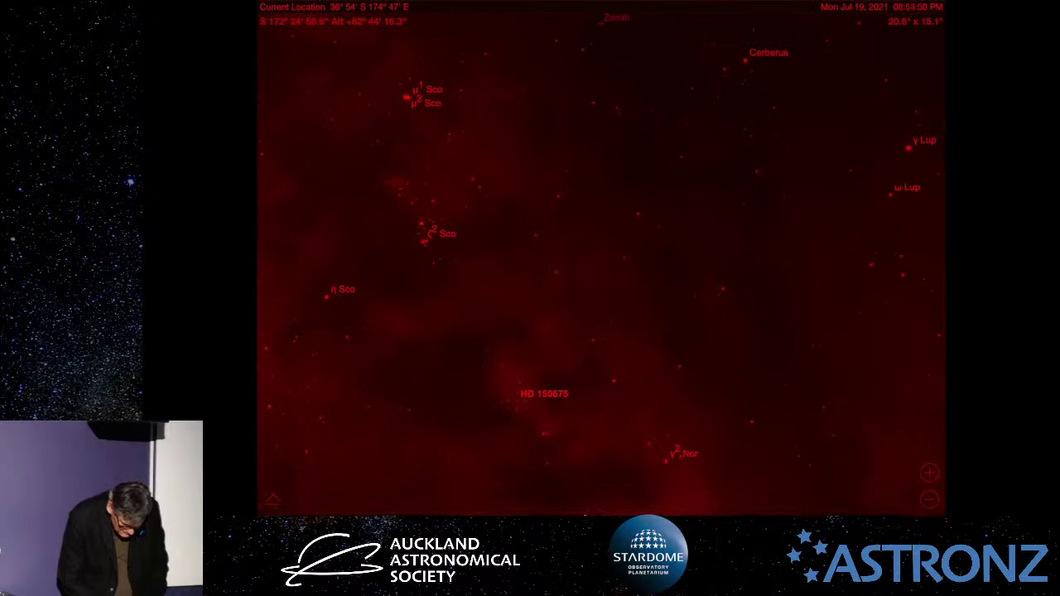
Select a star in Norma, reveal the command bar, select the cluster NGC 6124 in Scorpius and turn off Night mode.
left_click(685, 467)
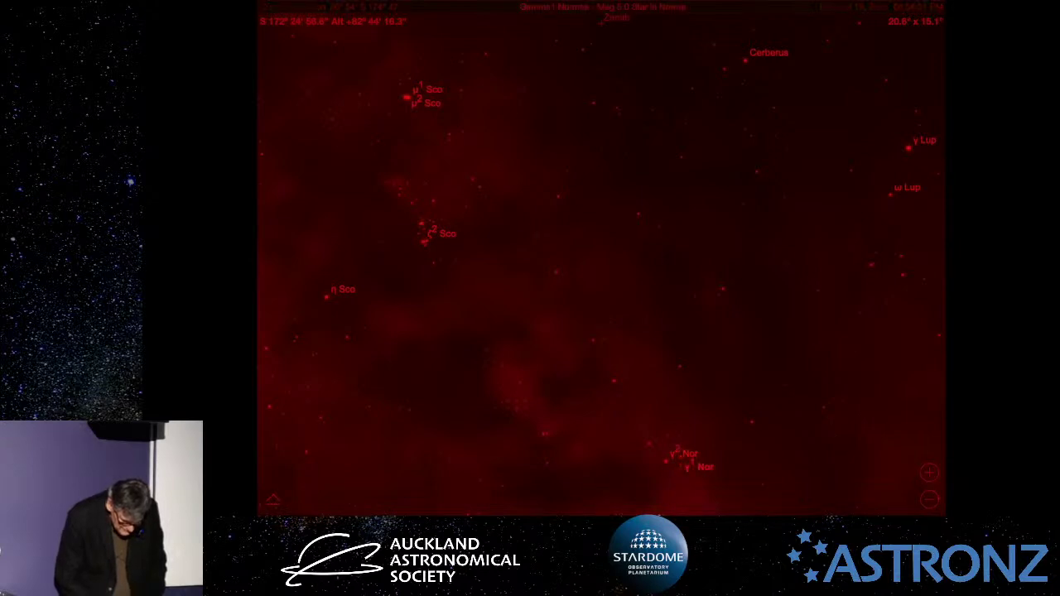
left_click(274, 502)
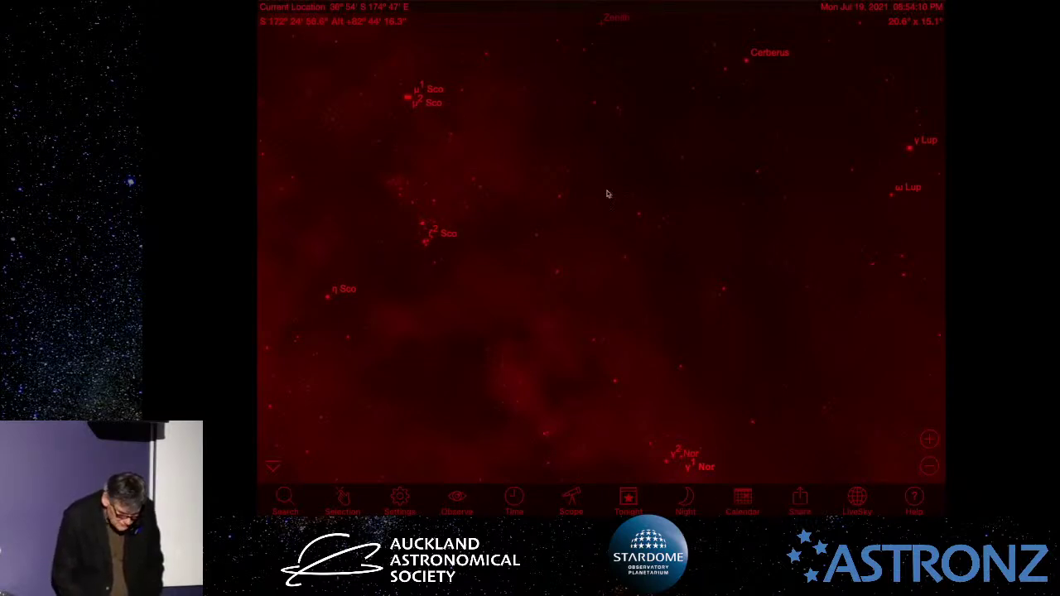
left_click(598, 159)
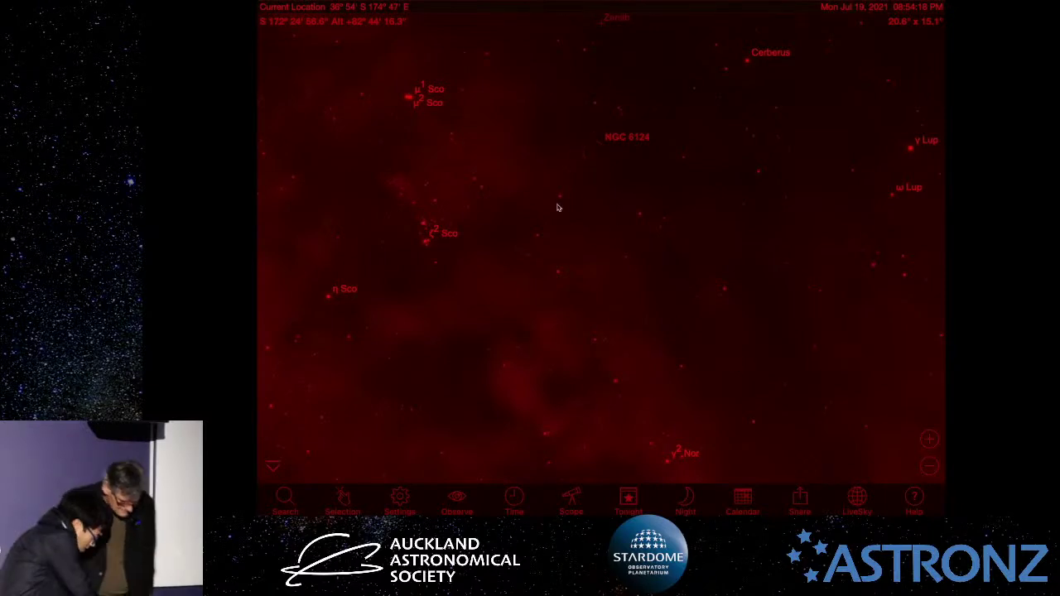
left_click(687, 500)
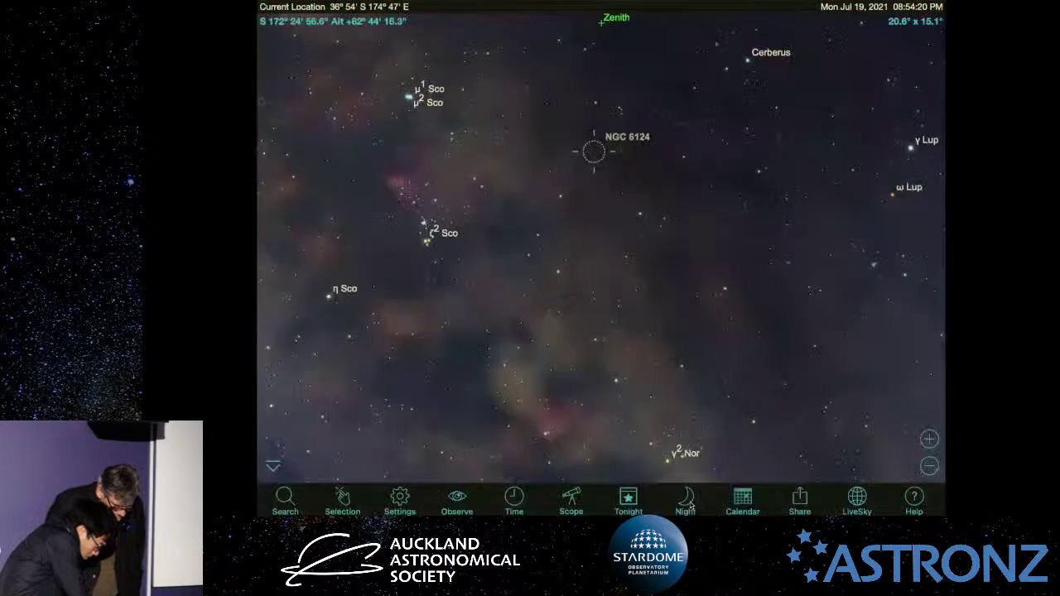
Open the object information for the open cluster NGC 6124 and enter orbit around it.
left_click(596, 154)
left_click(342, 497)
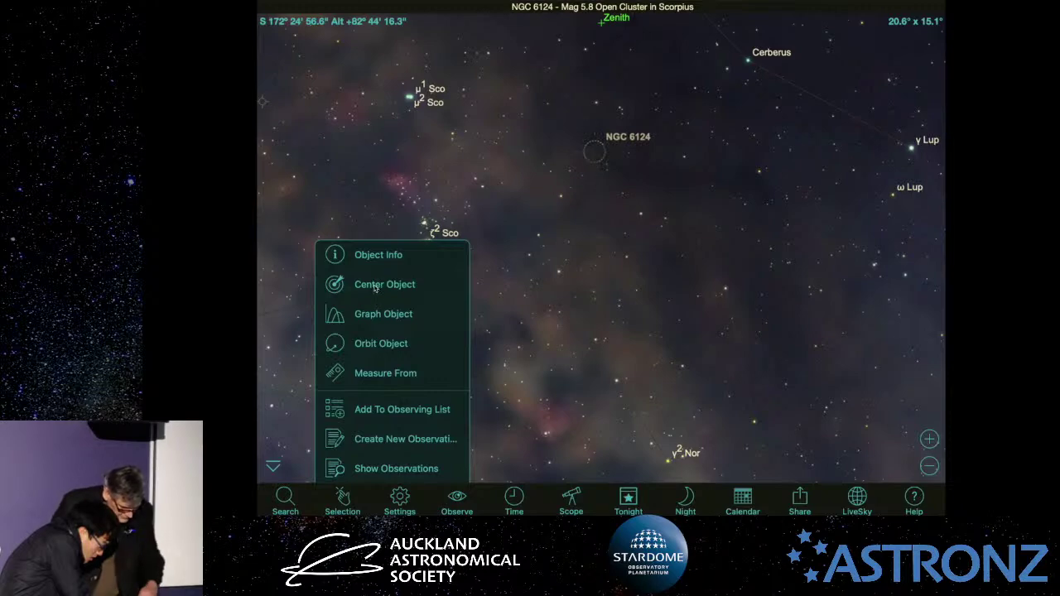
left_click(373, 257)
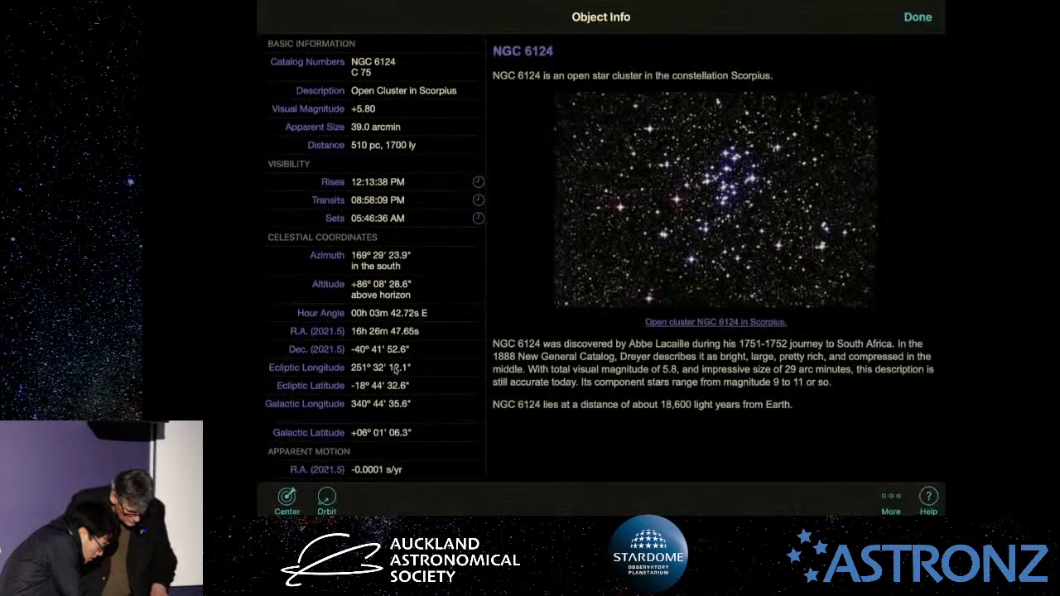
left_click(327, 498)
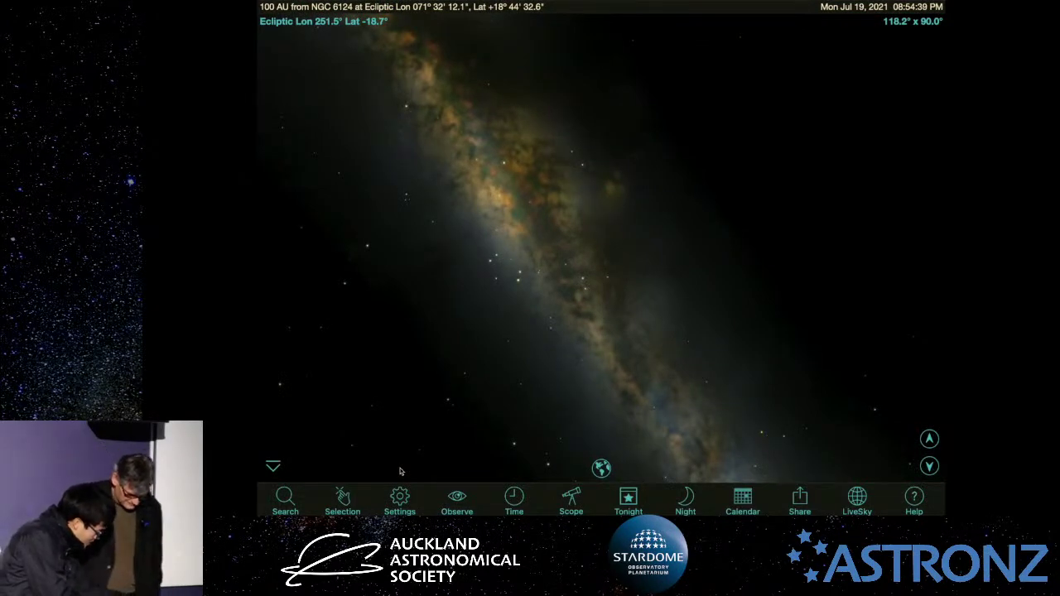
Search for "saturn", open the planet's object information and enter orbit around Saturn.
left_click(285, 497)
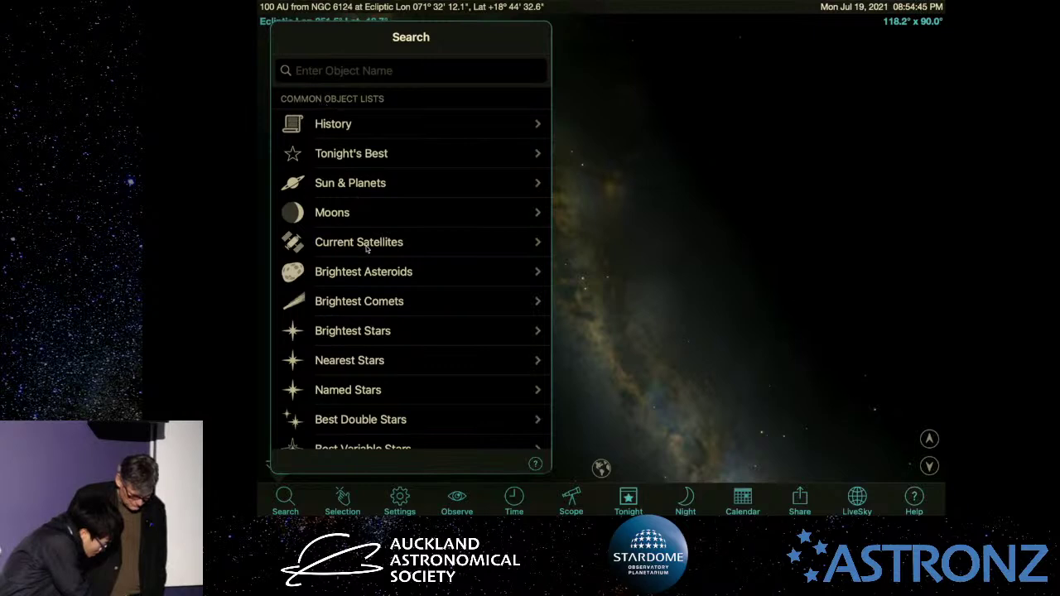
left_click(371, 79)
type("s")
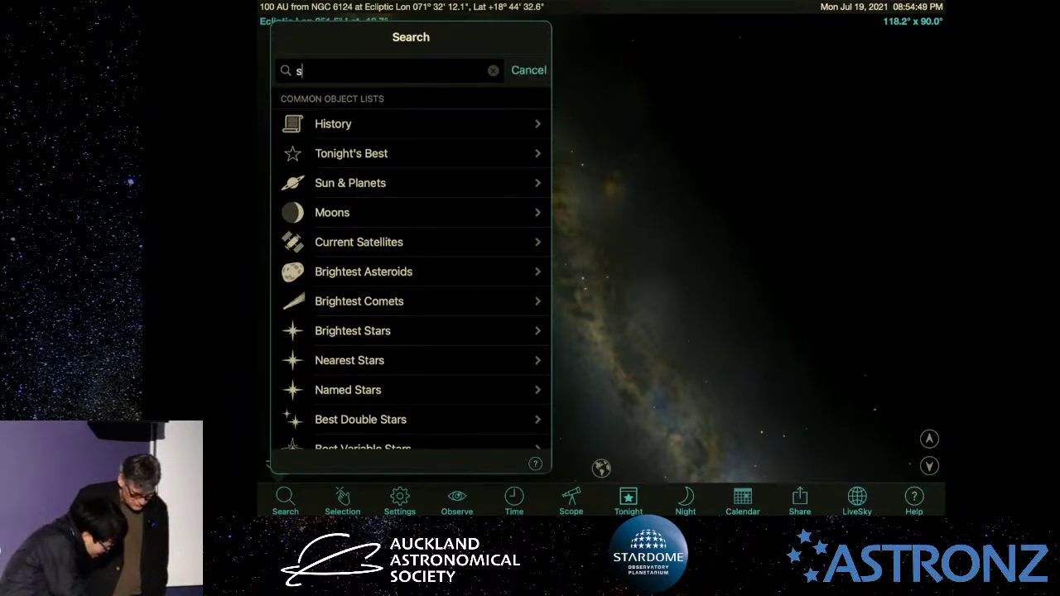
type("aturn")
key("Return")
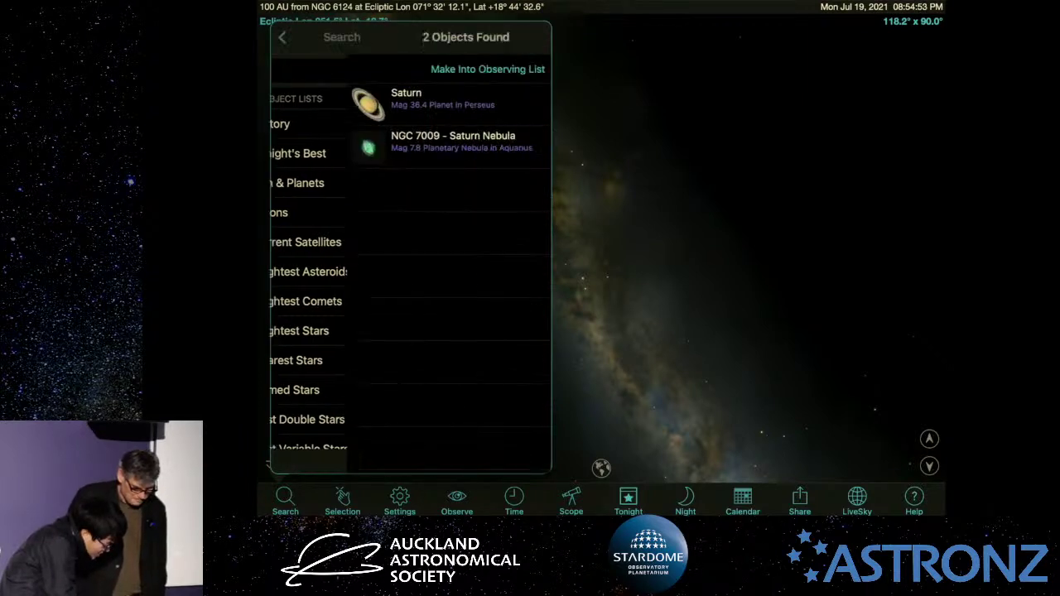
left_click(377, 105)
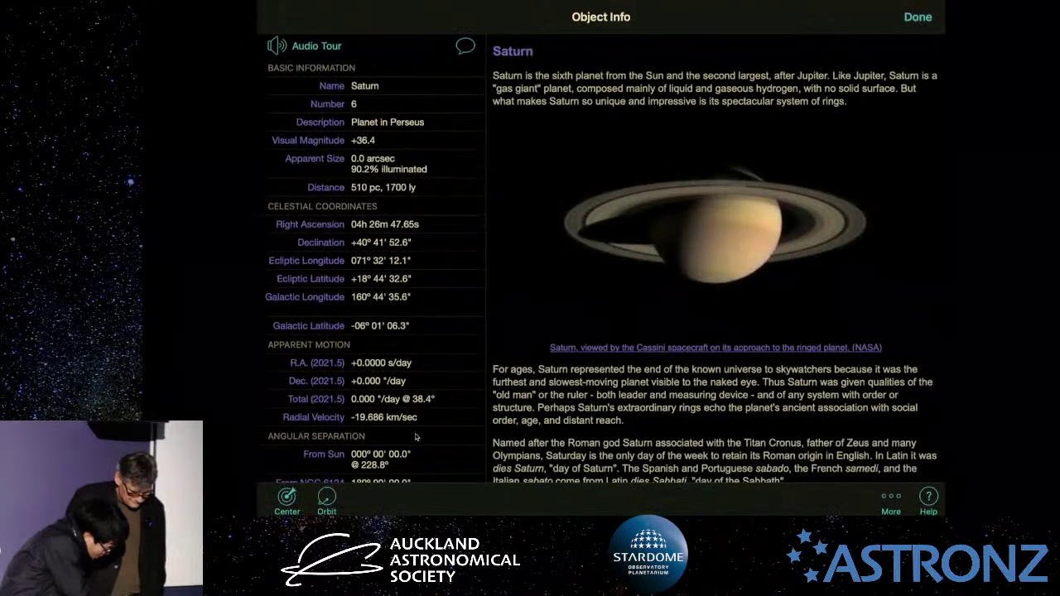
left_click(328, 497)
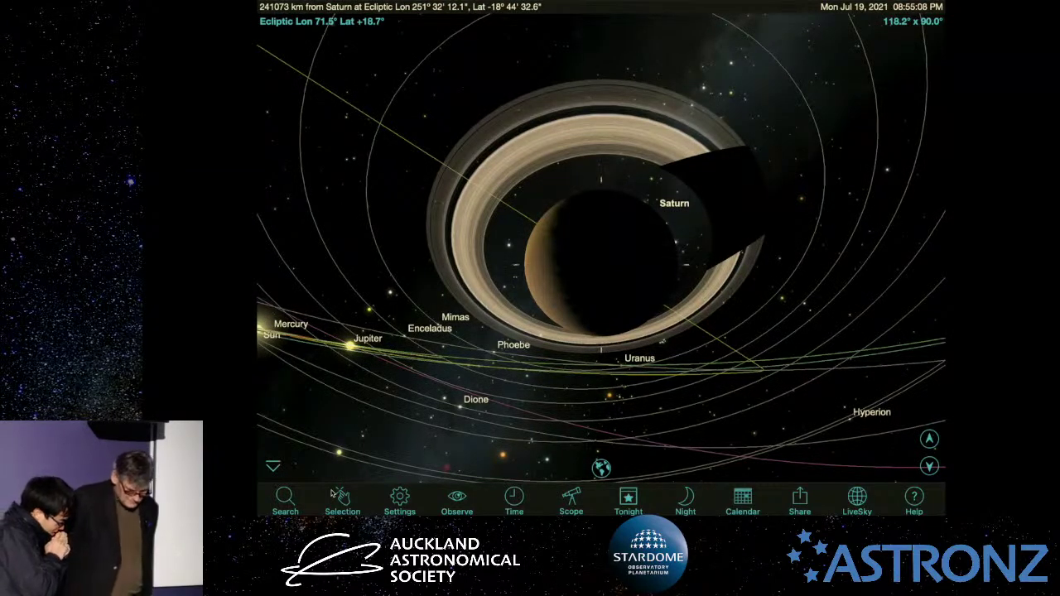
Circle Saturn and move closer to examine its globe, rings and shadow from several angles.
left_click_drag(389, 330, 593, 383)
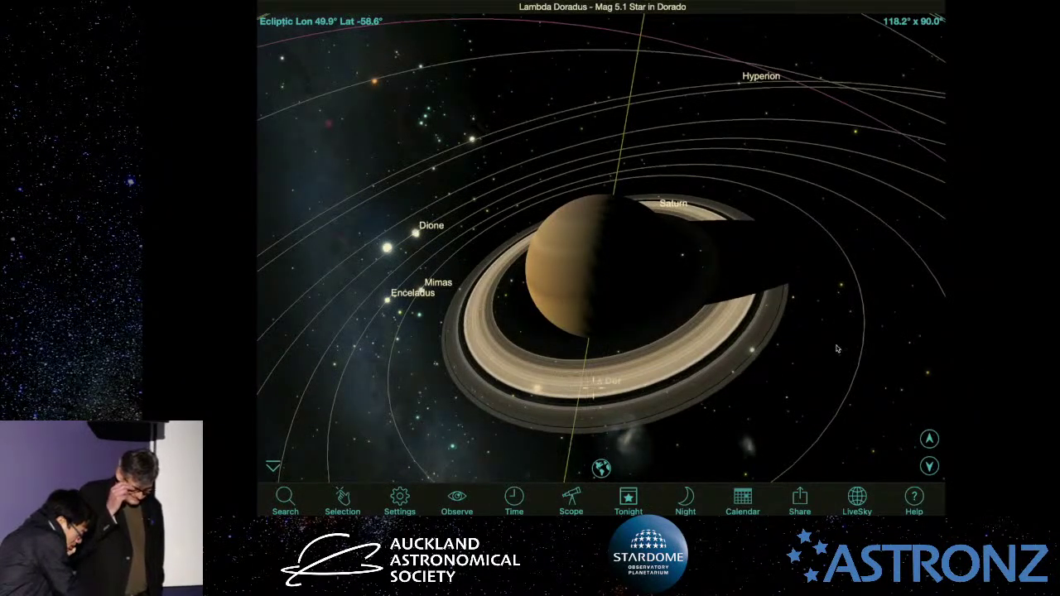
left_click(931, 444)
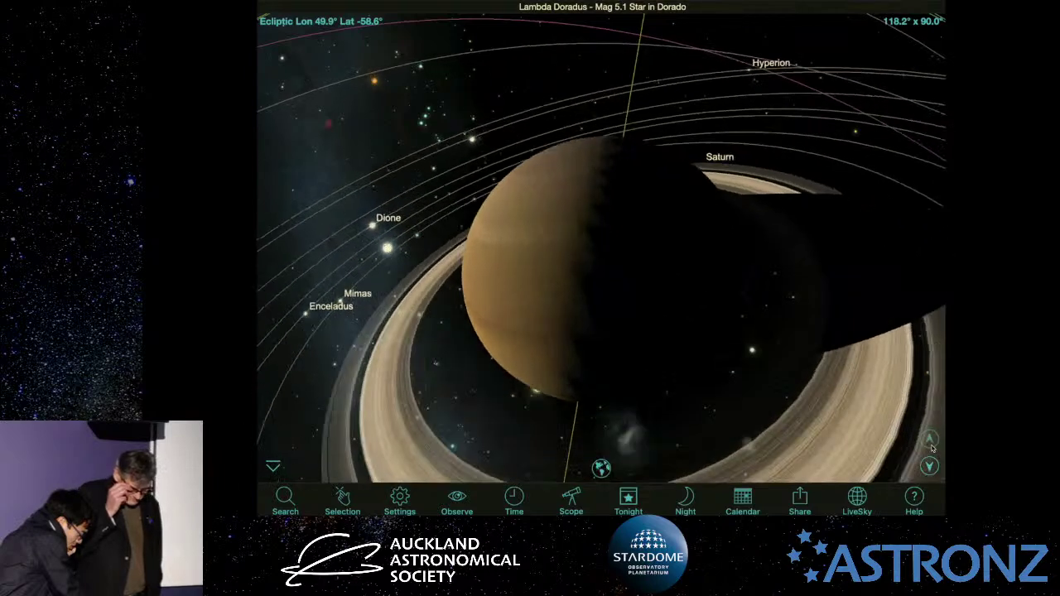
left_click(931, 444)
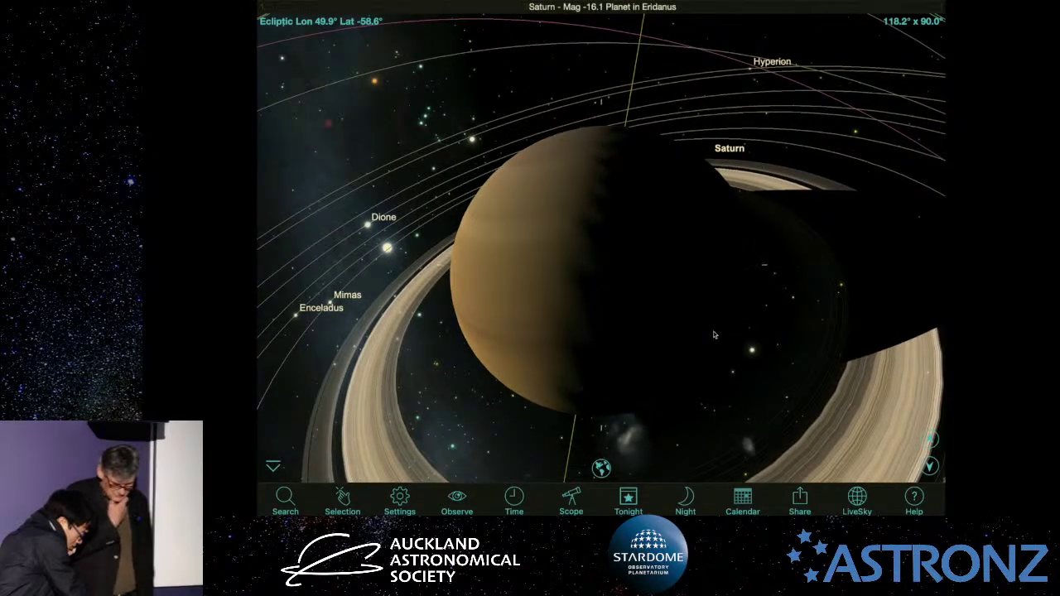
left_click_drag(715, 335, 811, 320)
left_click_drag(716, 305, 673, 197)
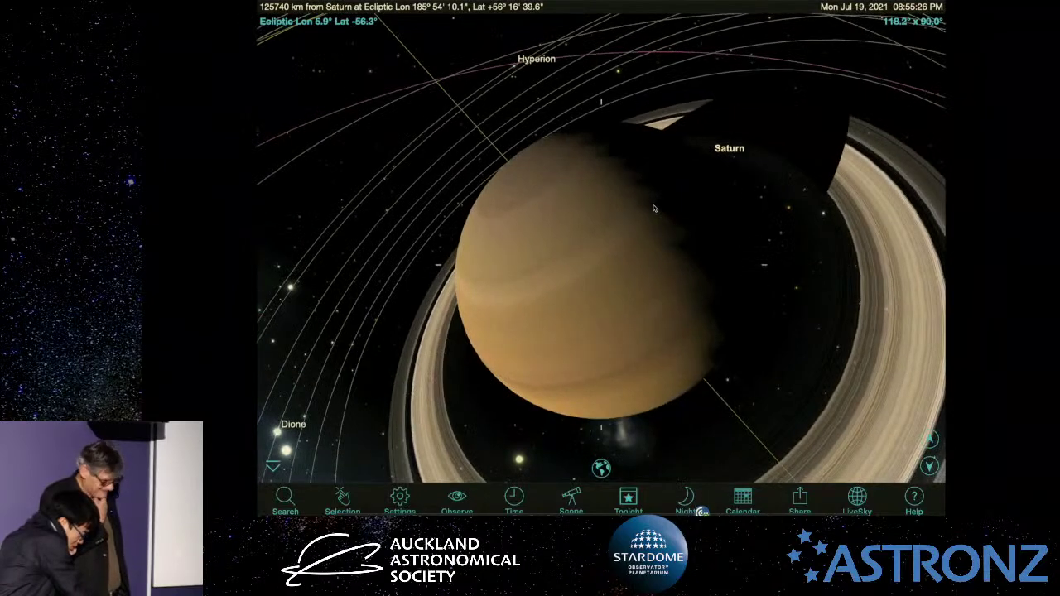
left_click_drag(632, 229, 524, 253)
left_click_drag(626, 216, 481, 205)
left_click(403, 389)
Choose Earth's Moon from the common list of moons and enter orbit around it.
left_click(285, 499)
left_click(285, 499)
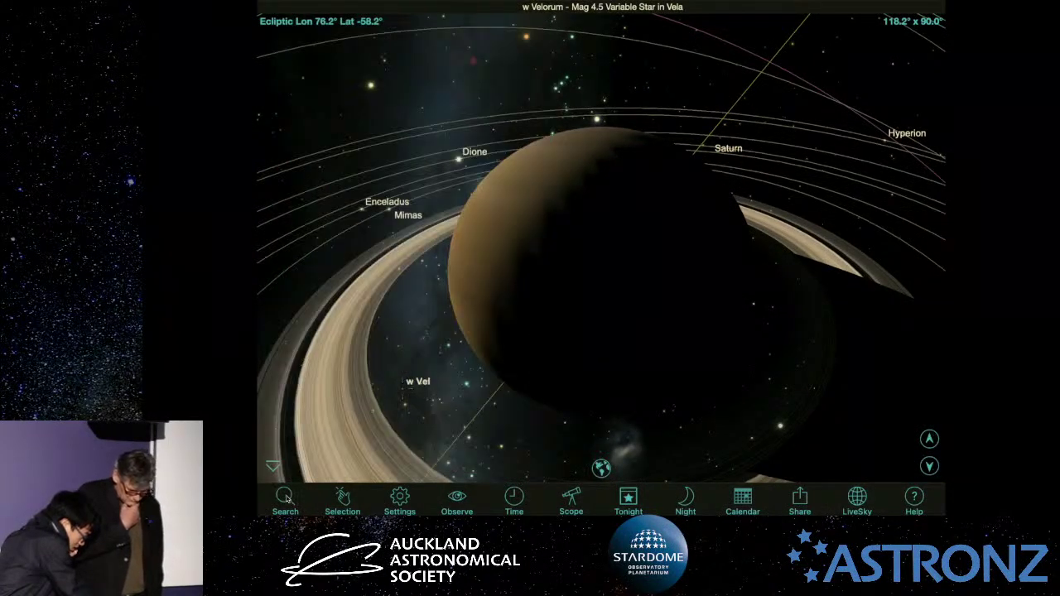
left_click(285, 499)
left_click(328, 217)
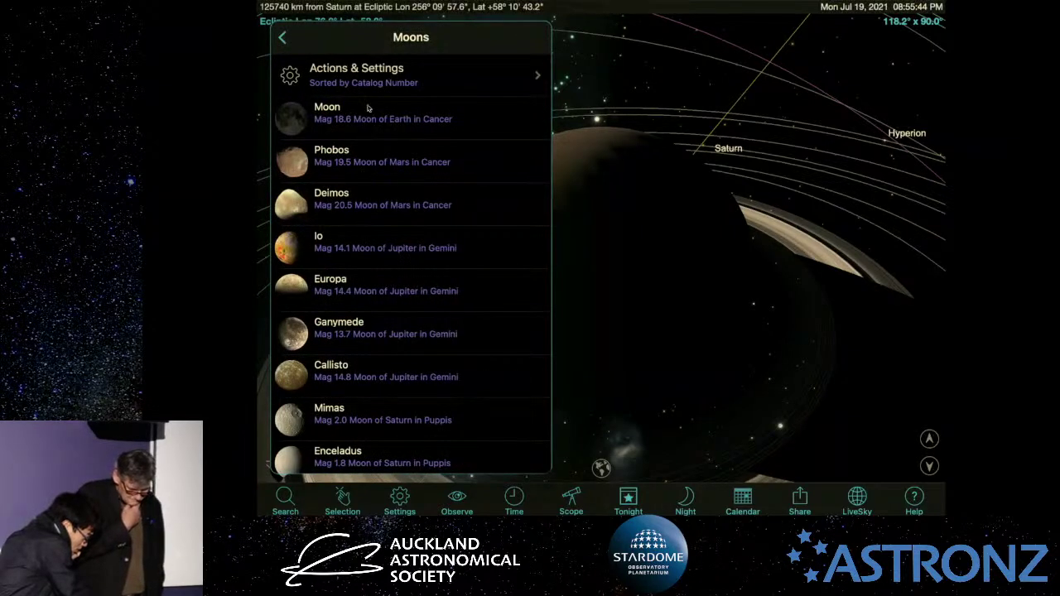
left_click(375, 111)
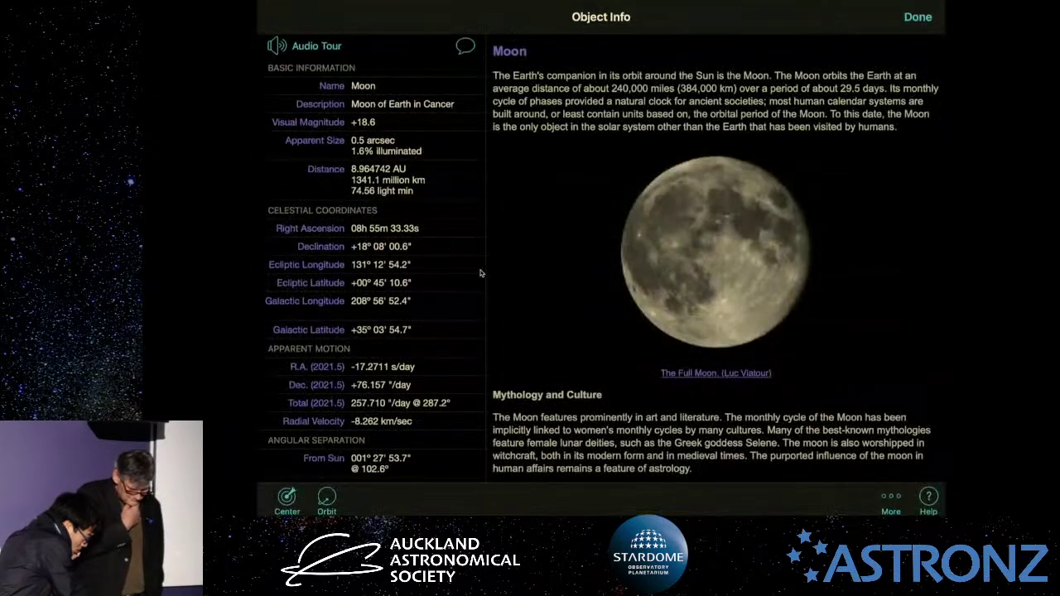
left_click(330, 505)
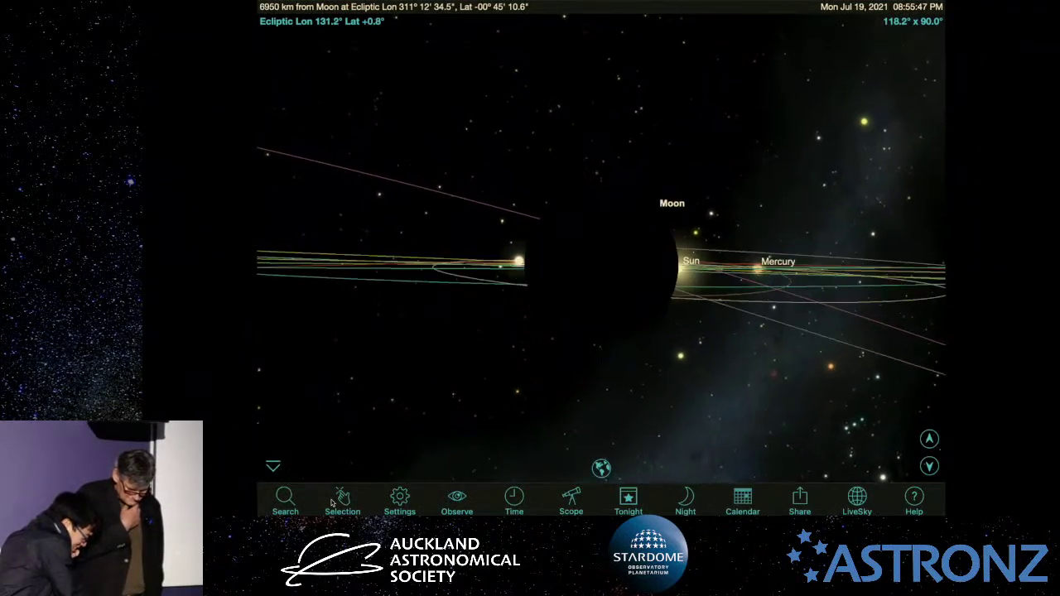
Circle the Moon to view its sunlit side and identify surface features such as Van de Graaff, Jules Verne and Gagarin.
left_click_drag(472, 314, 700, 289)
left_click_drag(630, 202, 684, 273)
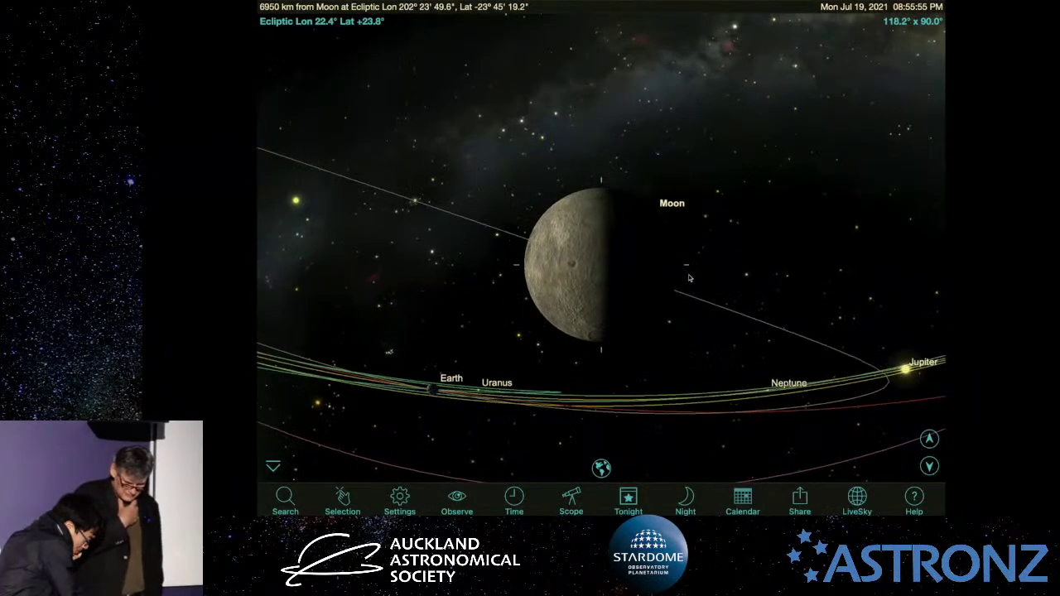
left_click(590, 312)
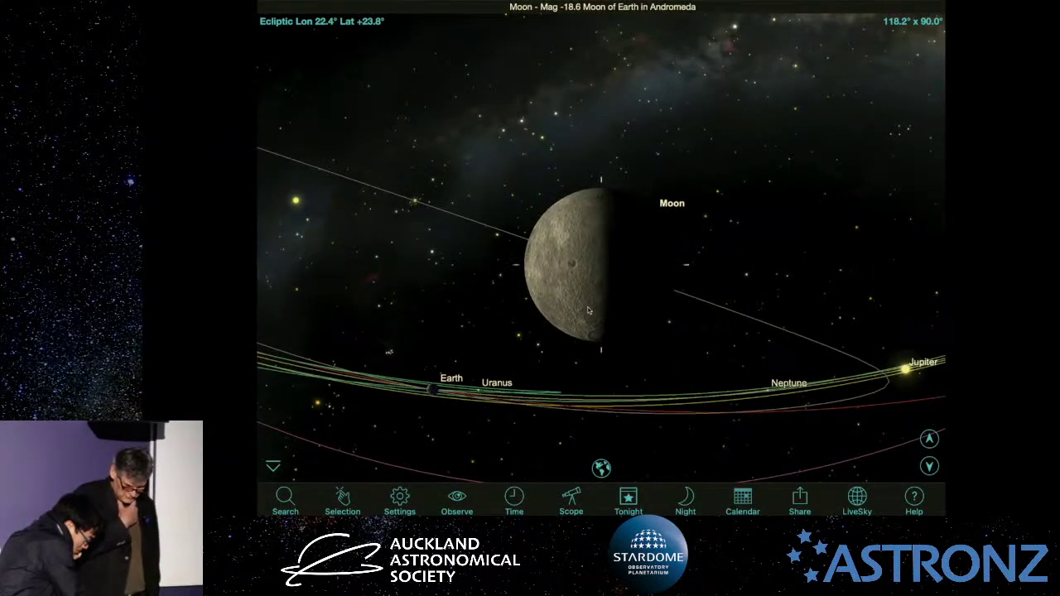
left_click_drag(588, 302, 585, 294)
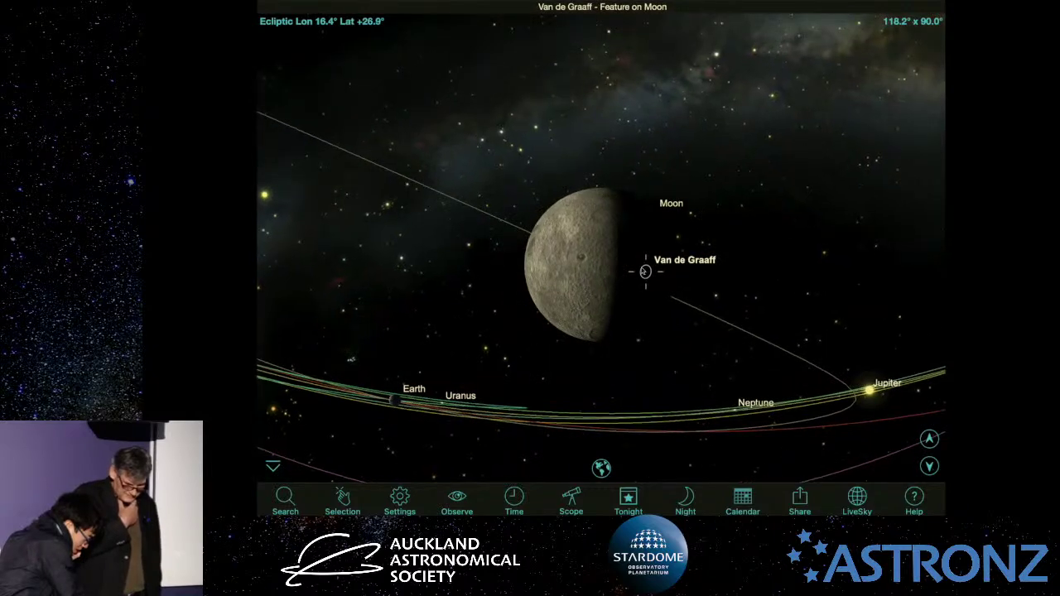
left_click(616, 276)
left_click(632, 264)
left_click_drag(632, 264, 725, 332)
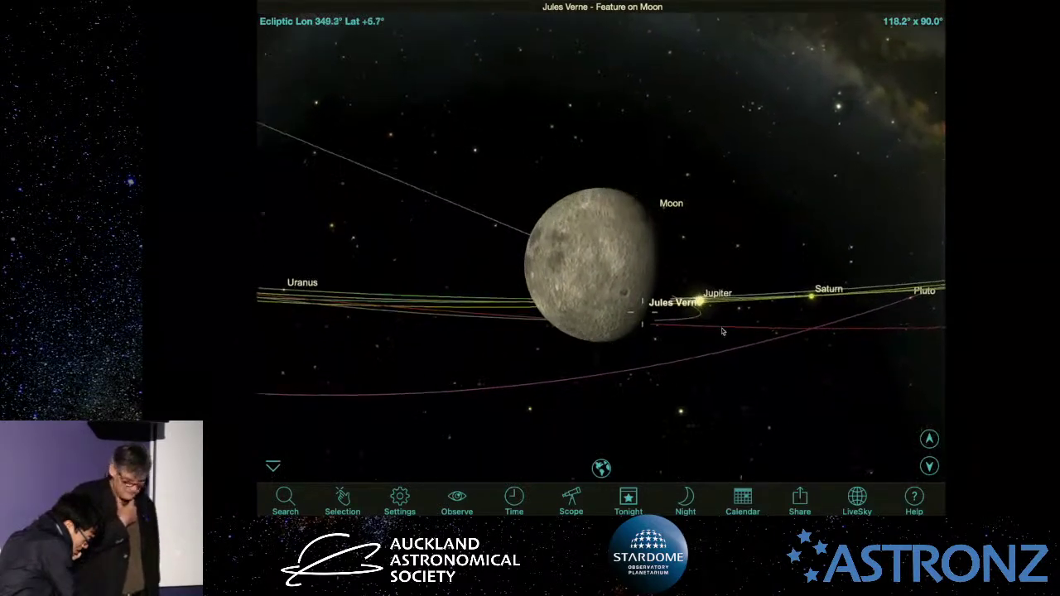
left_click(655, 284)
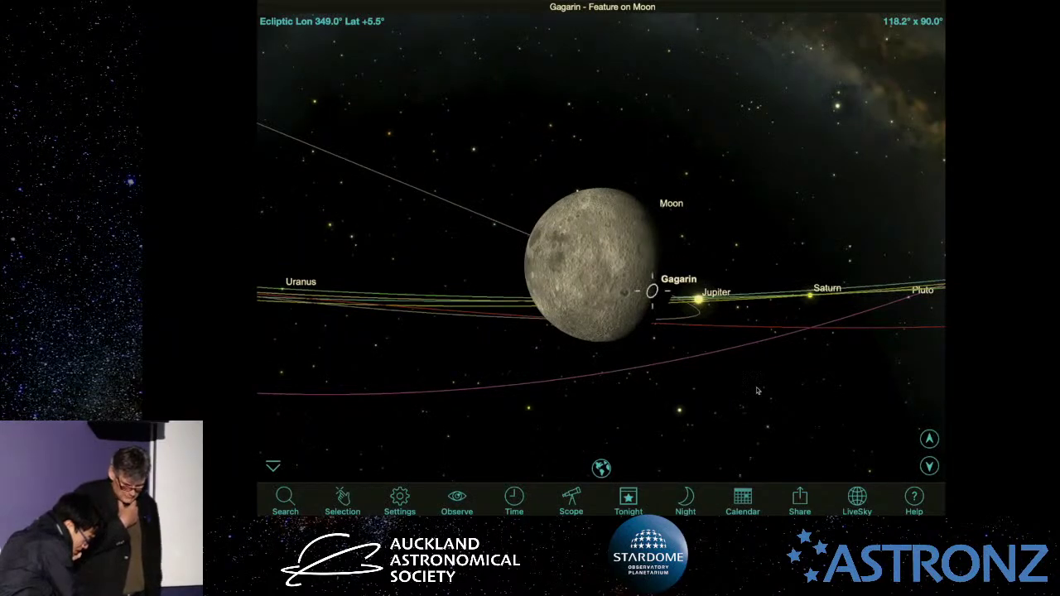
Move closer to the Moon and identify craters such as Levi Civita, Langemak N, King and St John from different angles.
left_click(932, 443)
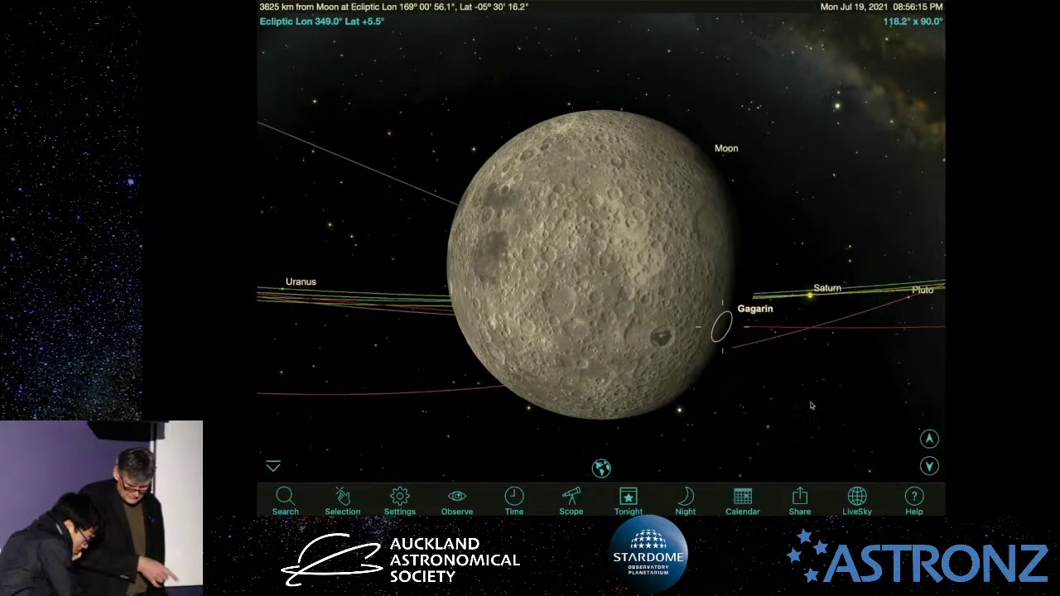
left_click(629, 319)
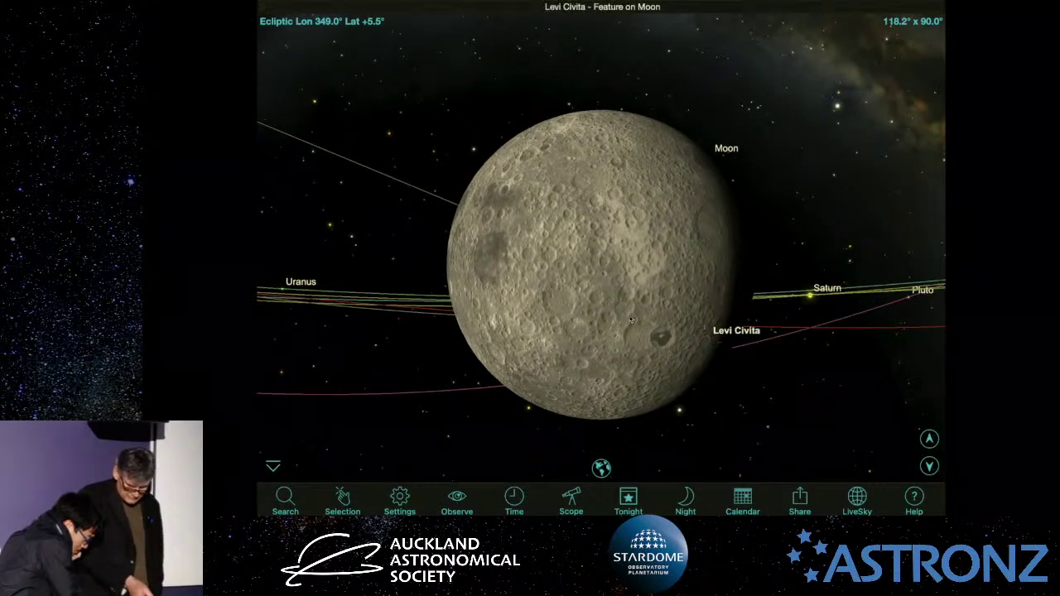
left_click(647, 291)
left_click_drag(647, 291, 568, 308)
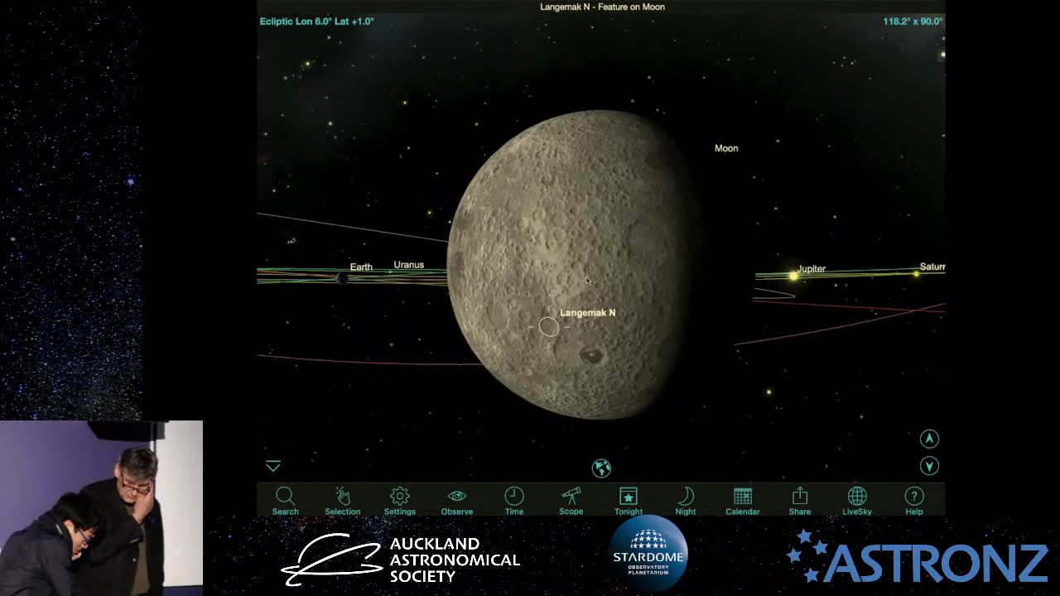
left_click(613, 189)
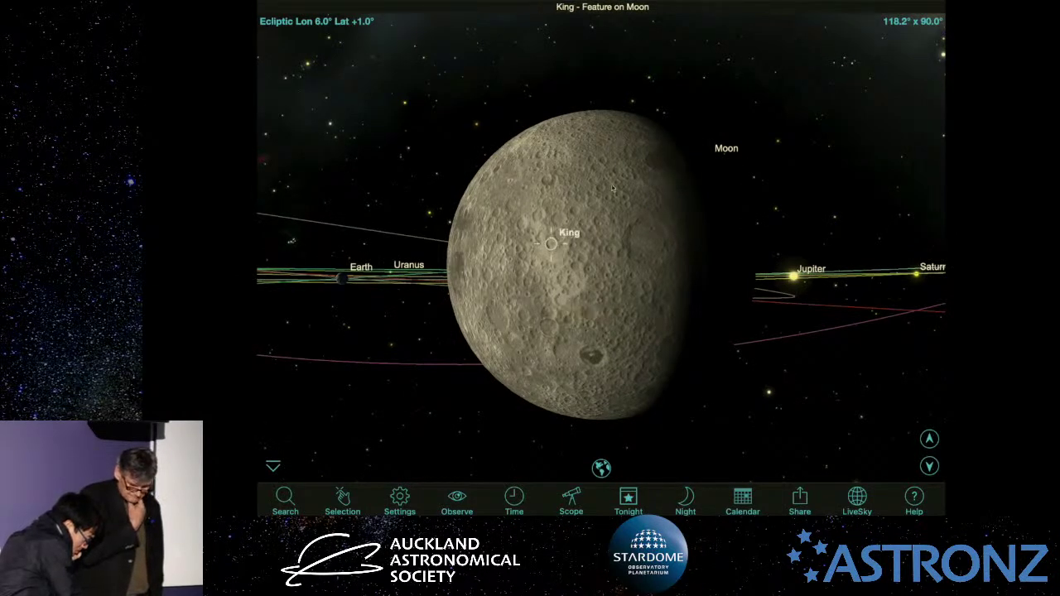
left_click(593, 211)
left_click_drag(657, 252, 590, 305)
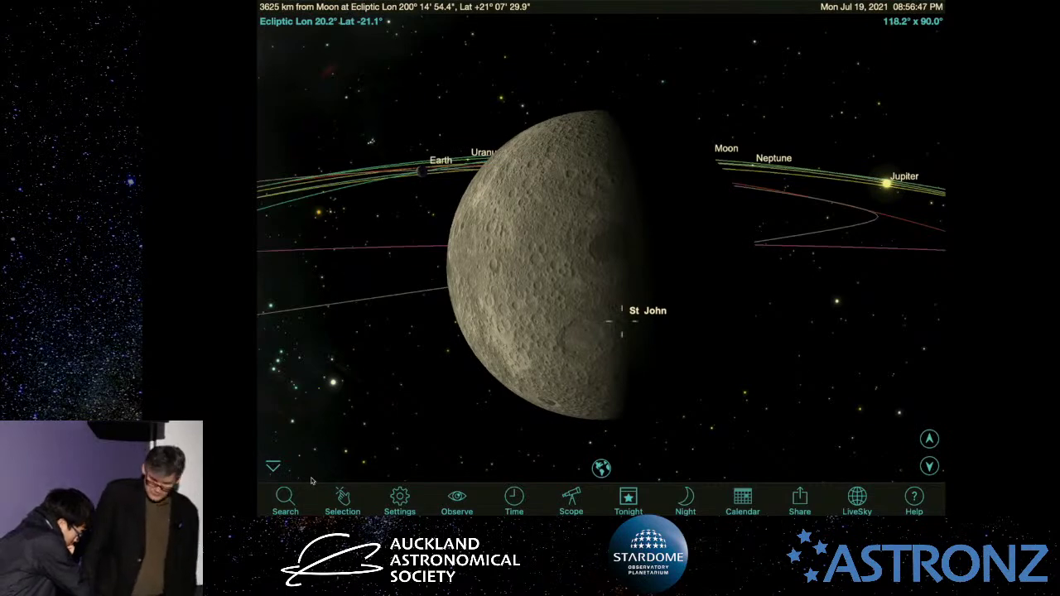
Search for "orion" in place of the previous search term and open the Orion constellation's object information.
left_click(286, 497)
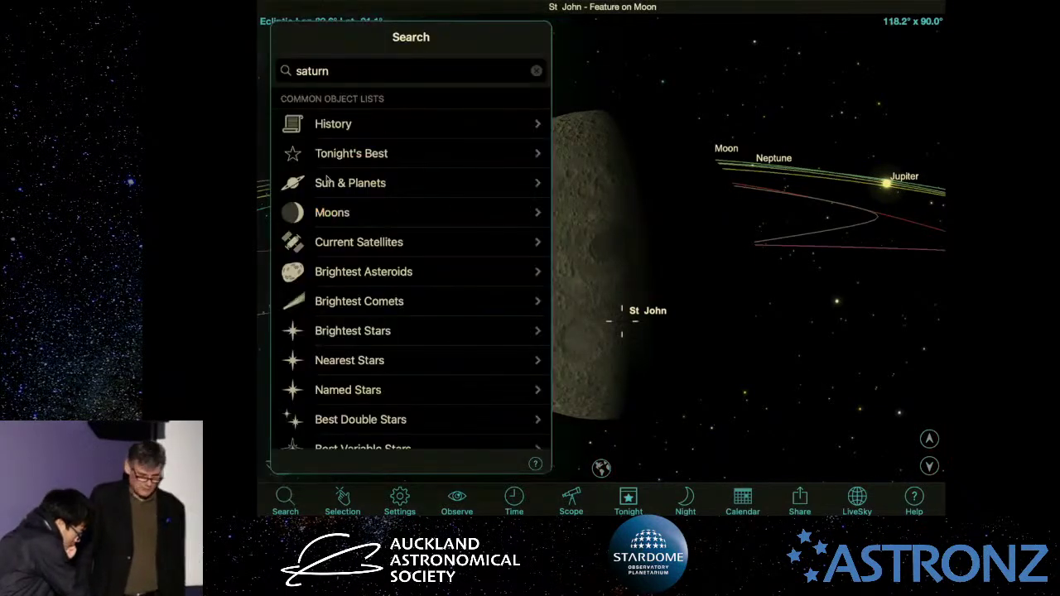
left_click(423, 73)
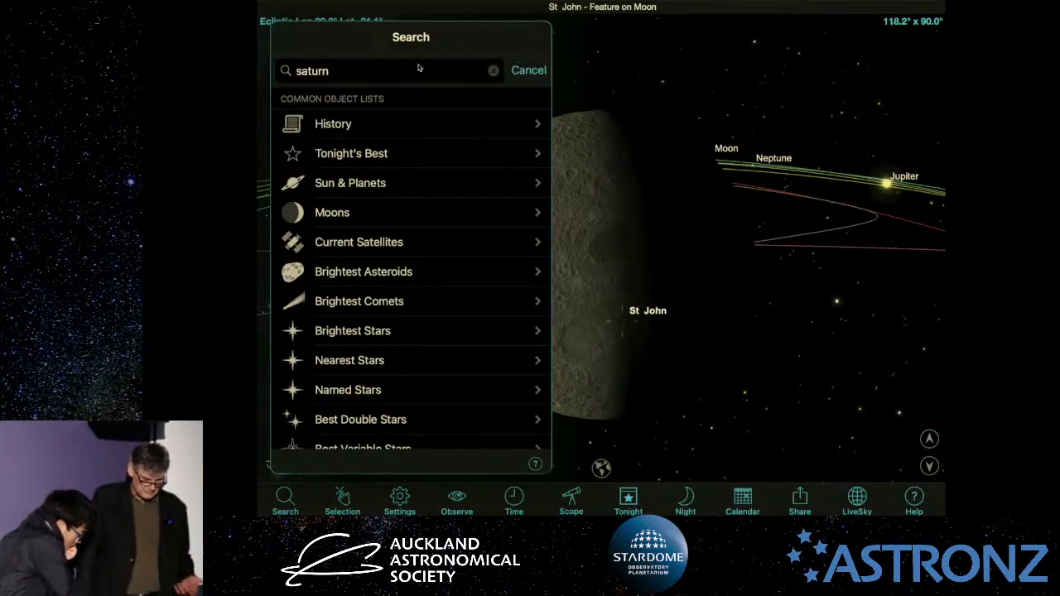
key("BackSpace")
key("BackSpace")
key("BackSpace")
key("BackSpace")
key("BackSpace")
key("BackSpace")
type("orion")
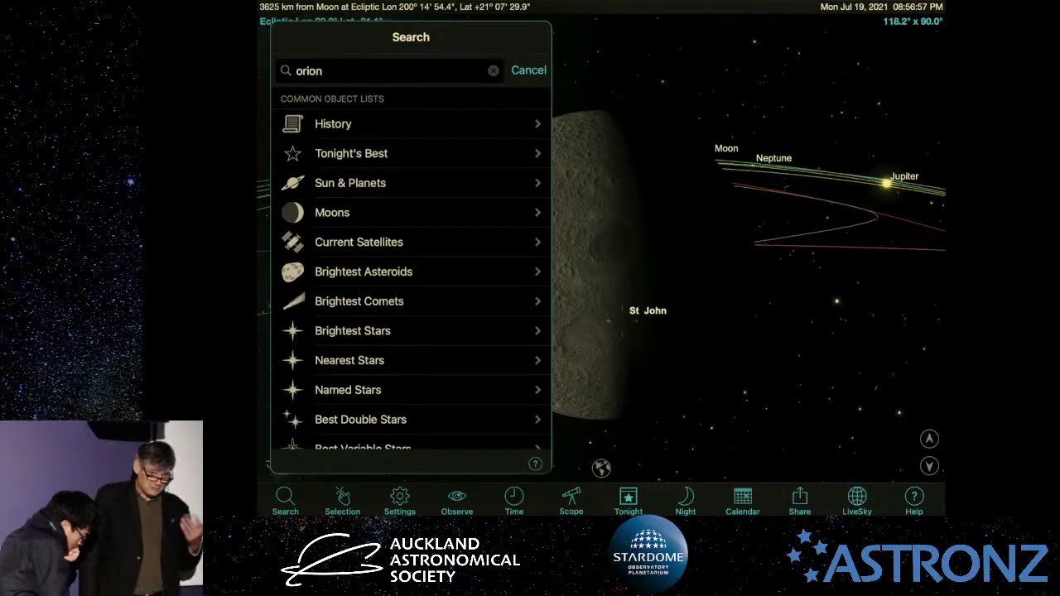
key("Return")
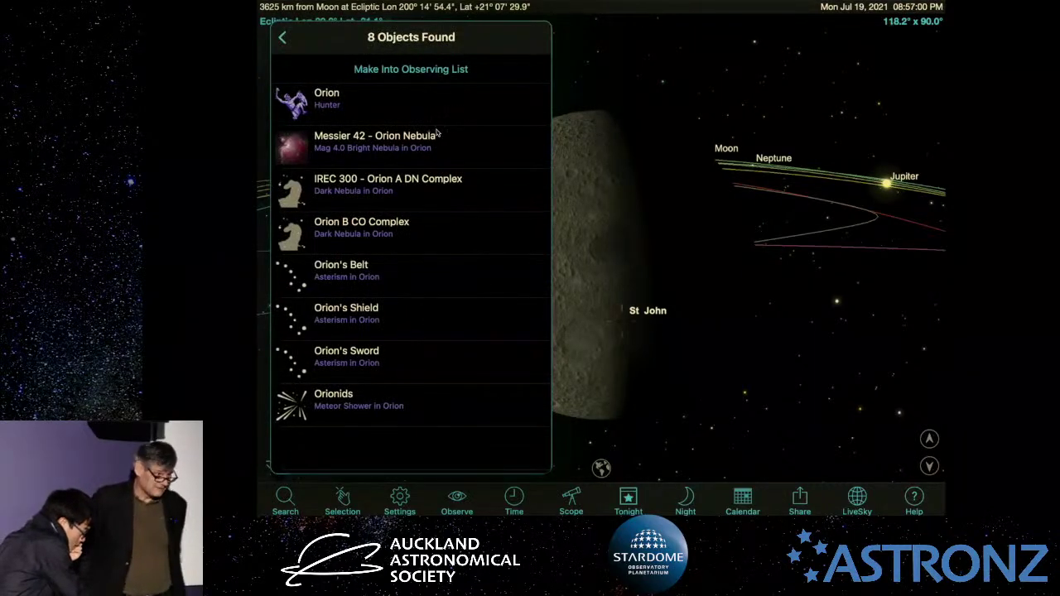
left_click(433, 99)
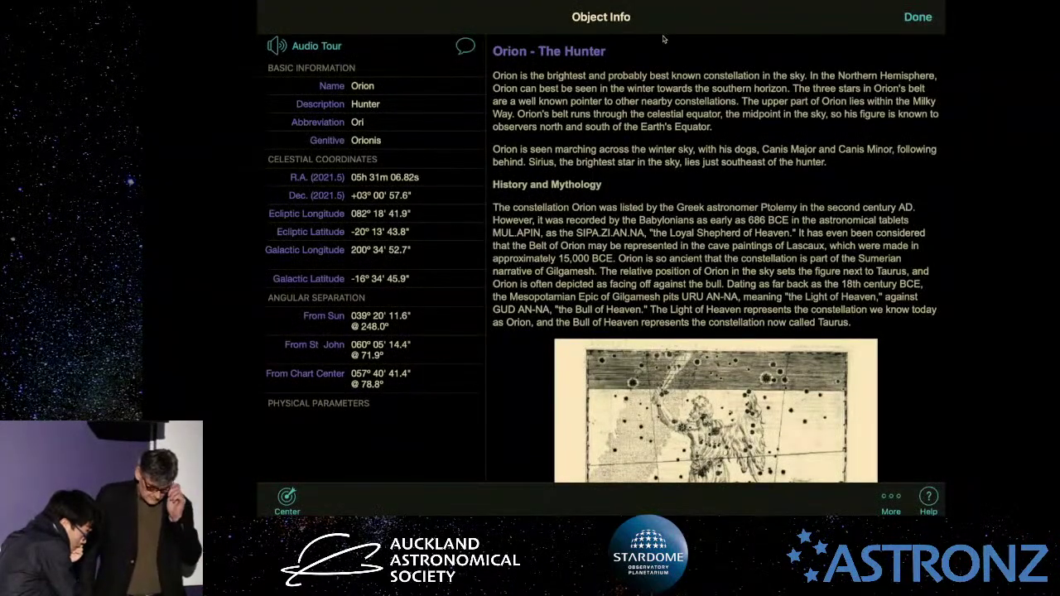
Open the information for Messier 42, the Orion Nebula, from the Orion search results and enter orbit around the nebula.
left_click(917, 20)
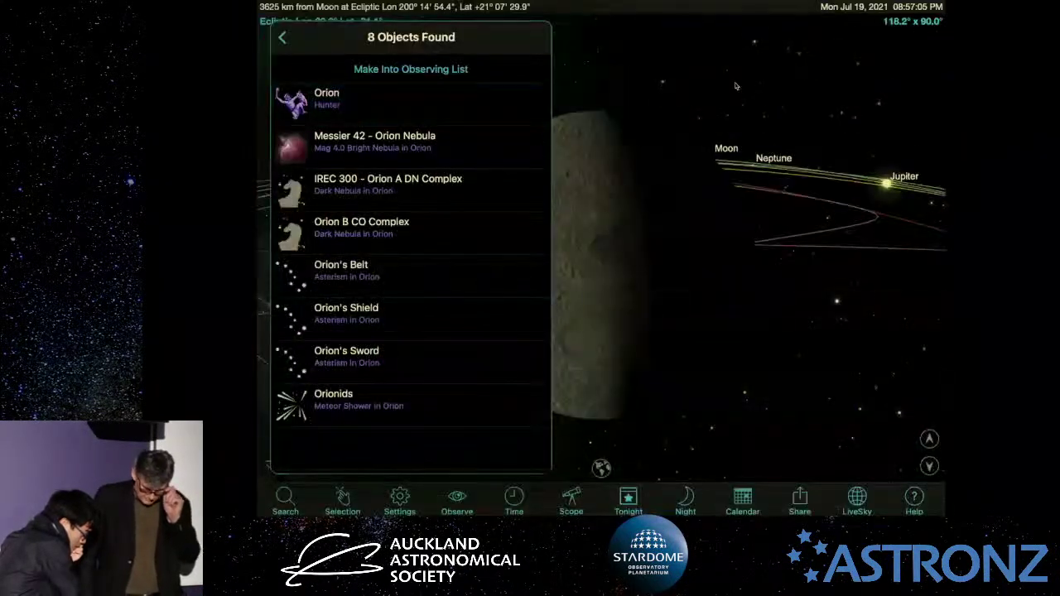
left_click(508, 135)
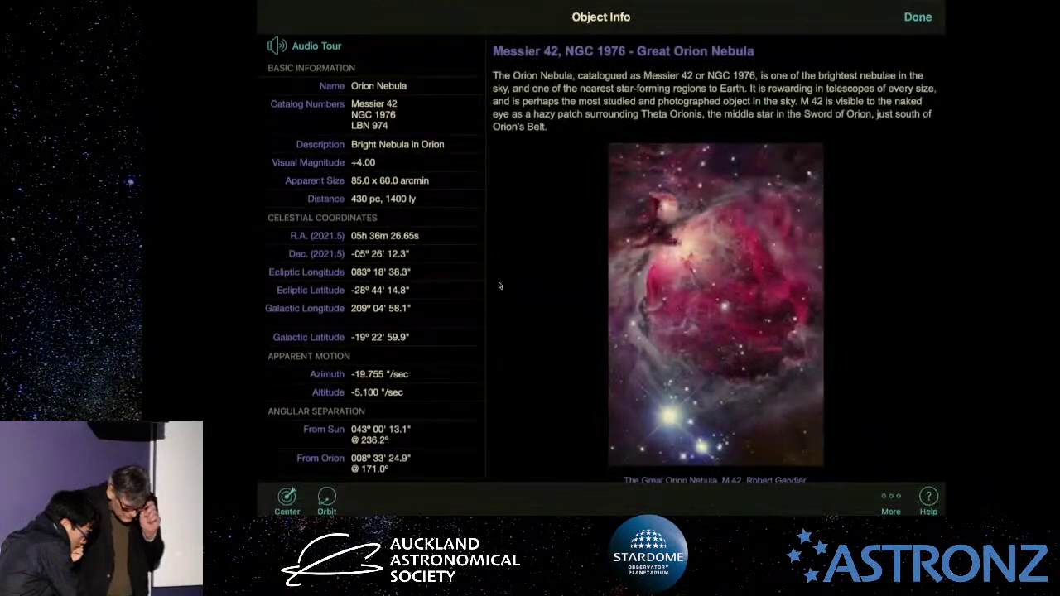
left_click(328, 497)
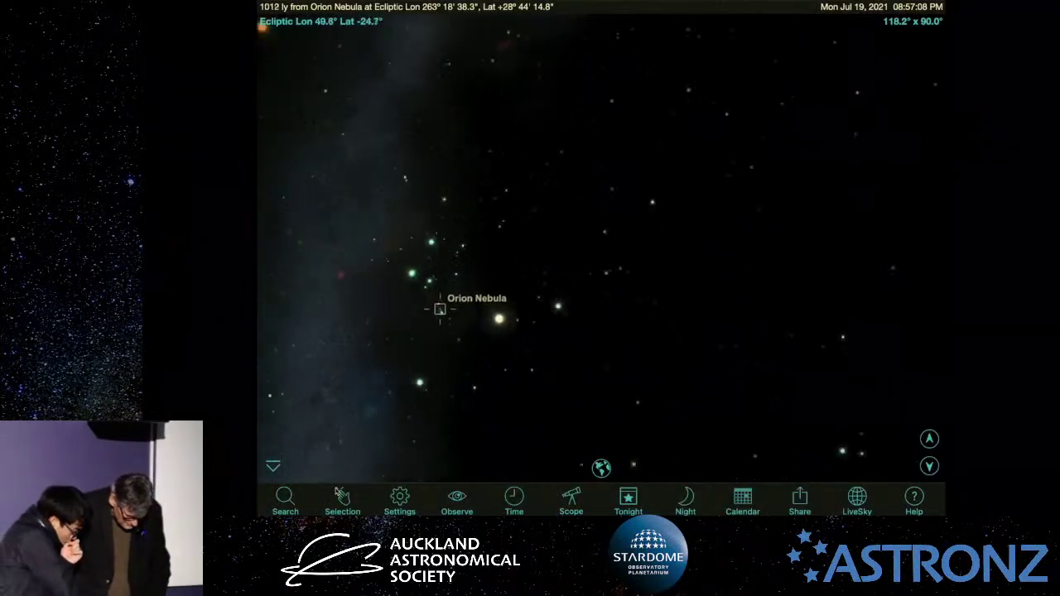
Look through the Tonight at a Glance list, open Pluto's object information and center the sky view on Pluto.
left_click(285, 498)
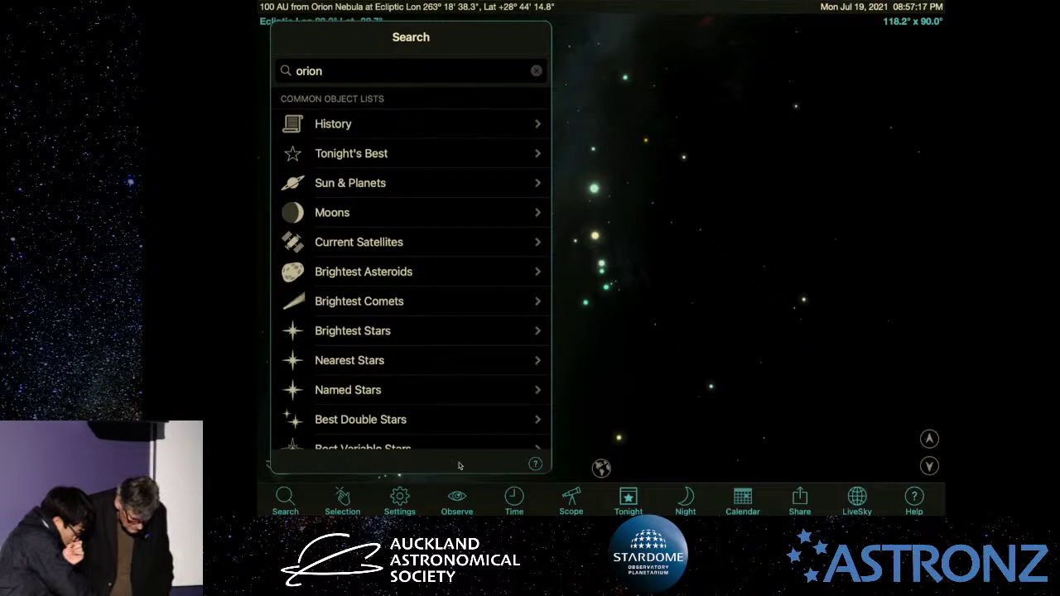
left_click(628, 498)
left_click(628, 498)
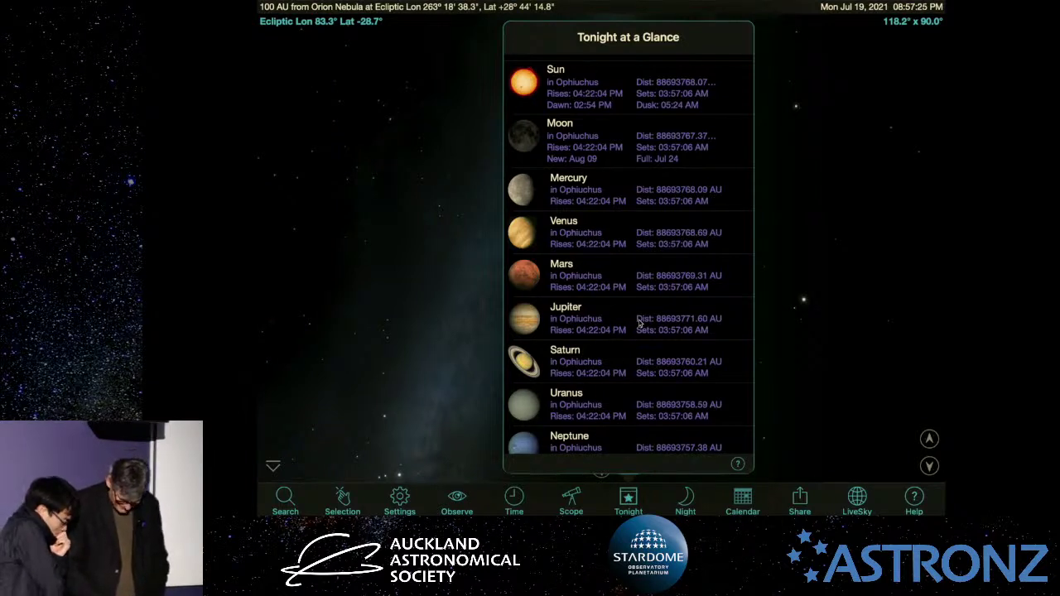
scroll(639, 322, "up", 2)
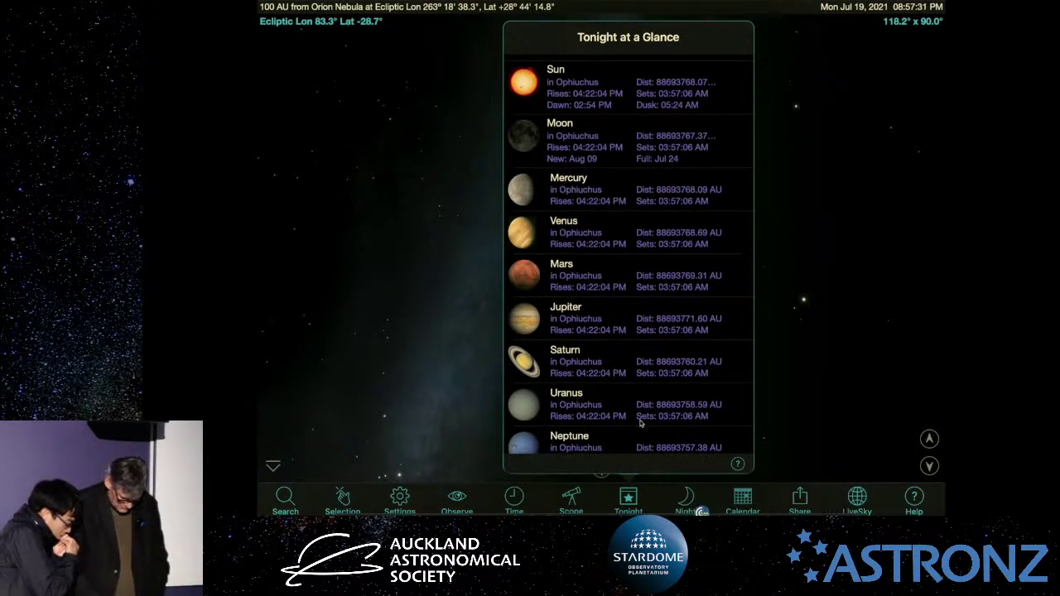
scroll(655, 364, "down", 5)
scroll(714, 271, "up", 5)
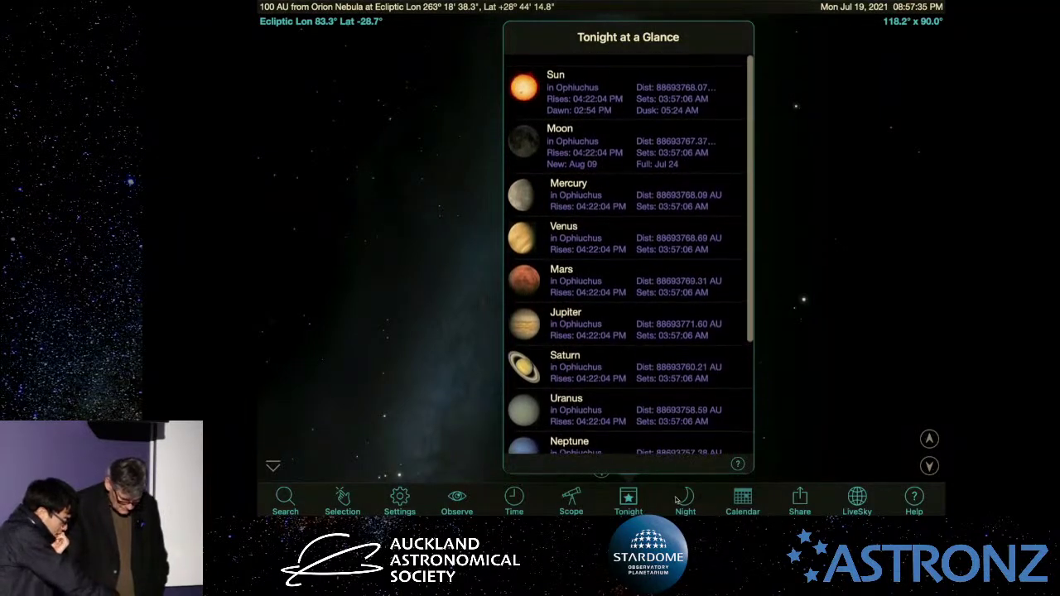
scroll(723, 254, "down", 5)
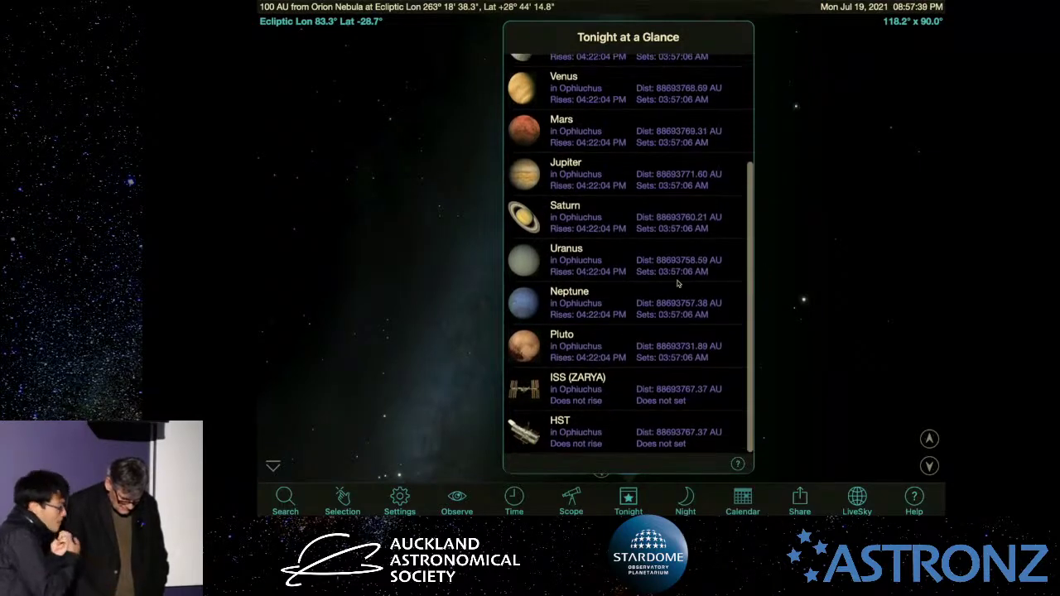
left_click(649, 352)
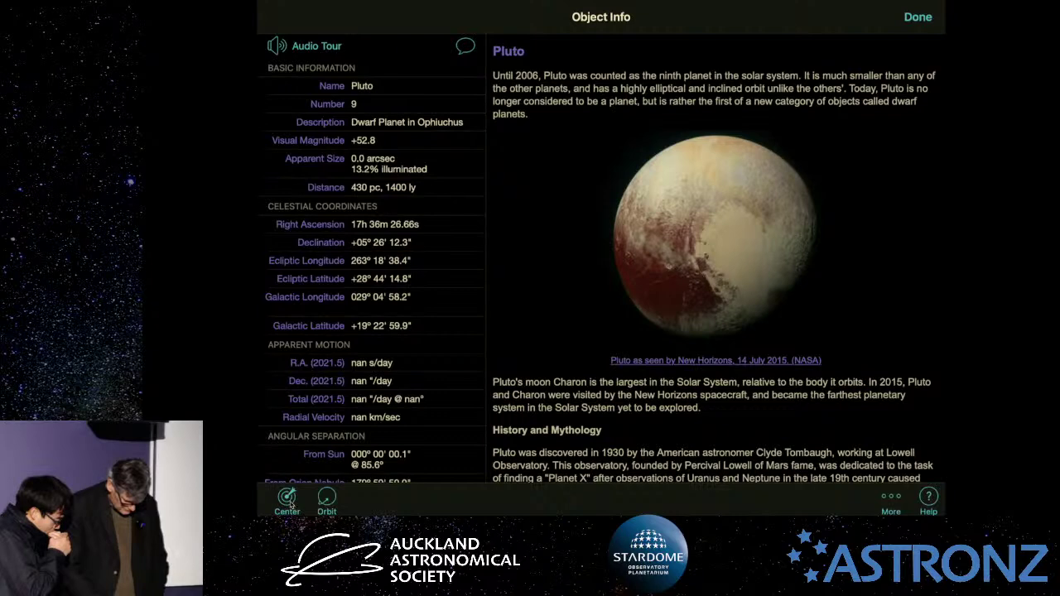
left_click(289, 501)
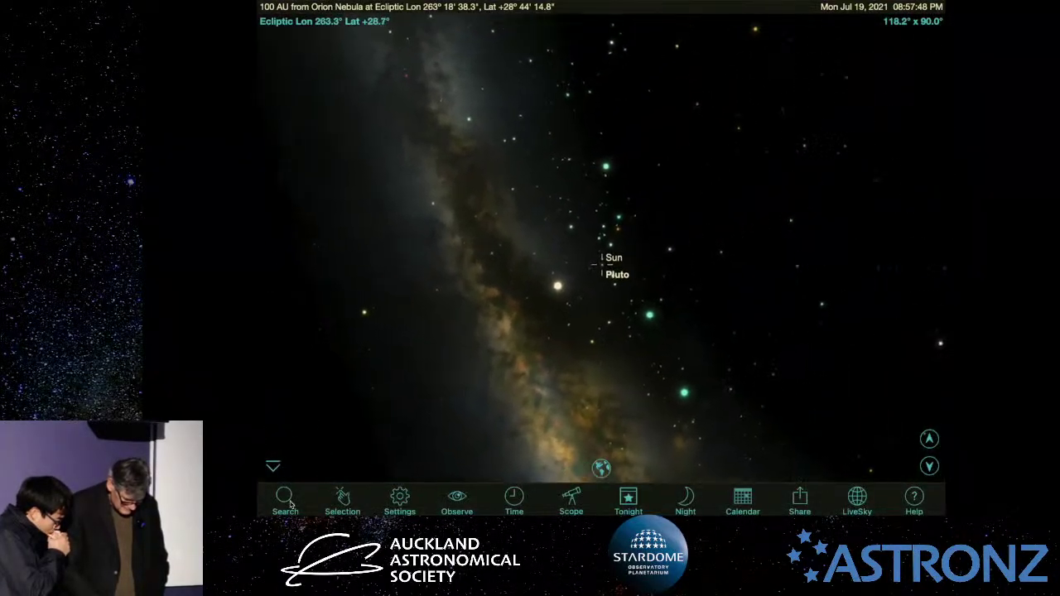
Open the object information for globular cluster NGC 362 from the Tonight's Best list, read it and close it.
left_click(285, 499)
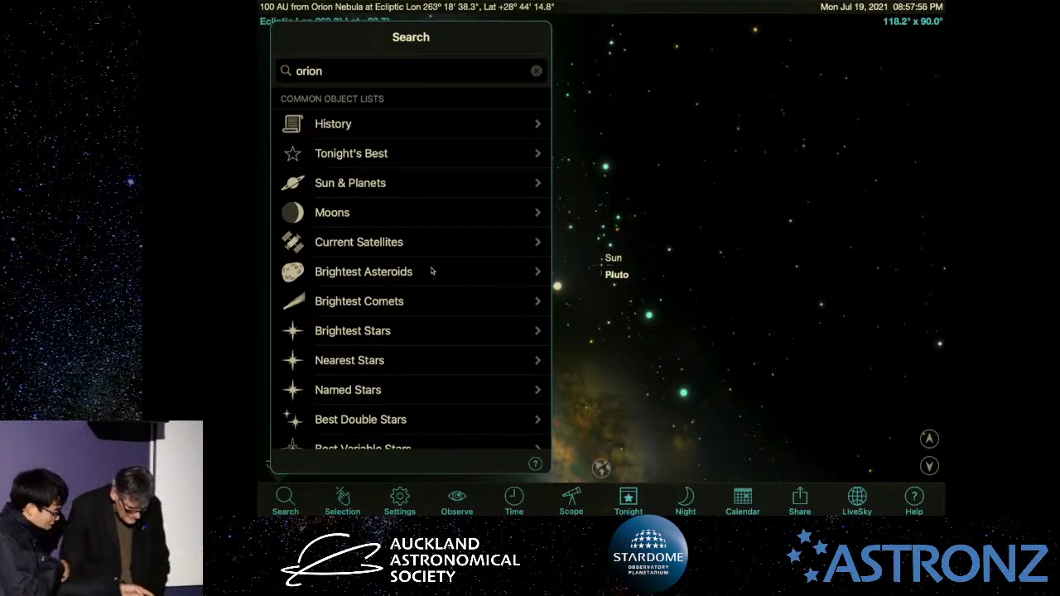
left_click(388, 157)
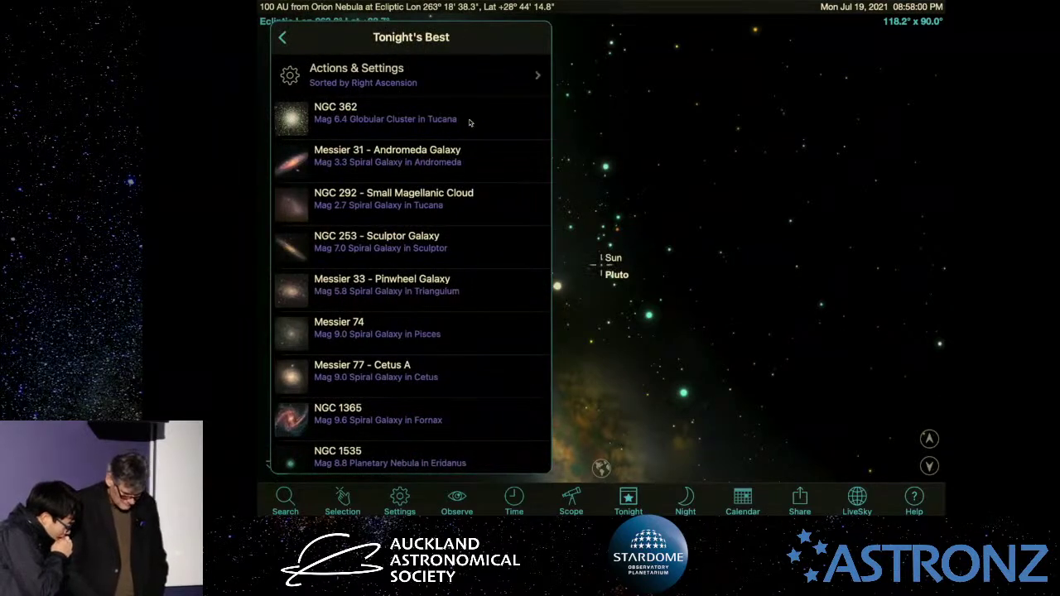
left_click(545, 102)
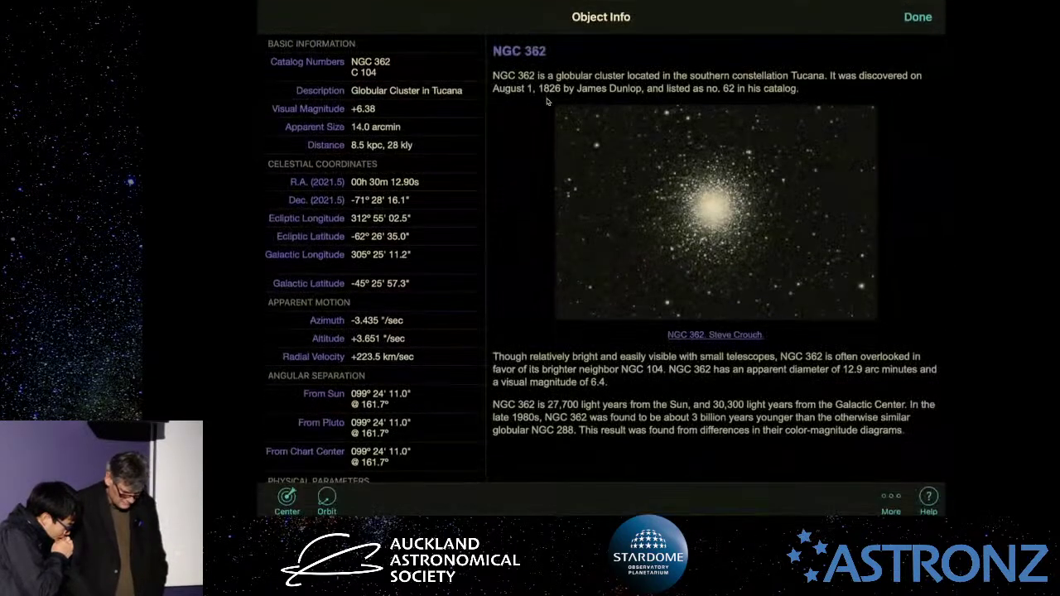
mouse_move(848, 17)
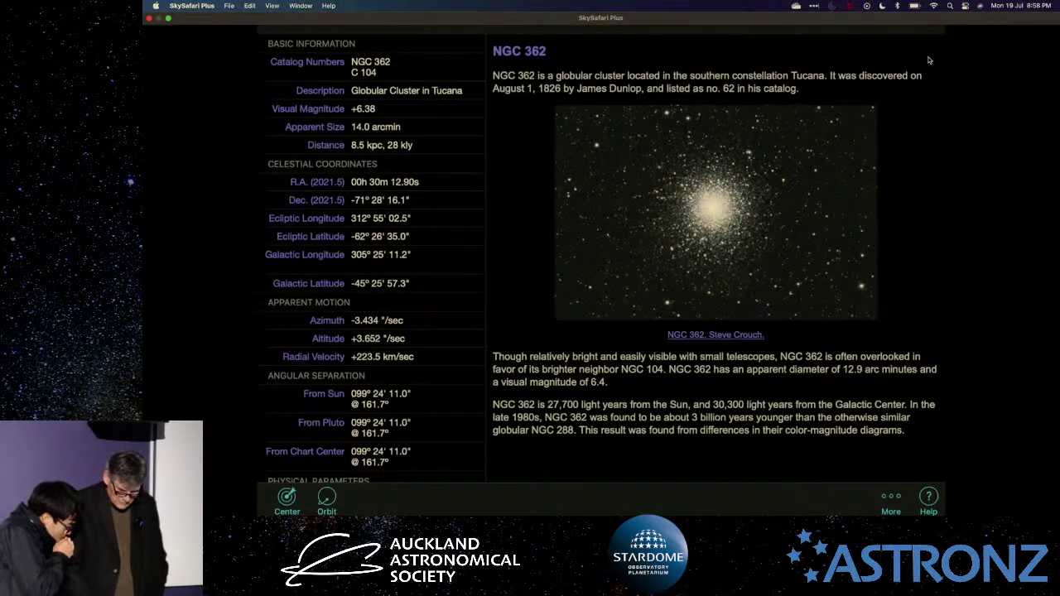
left_click(918, 16)
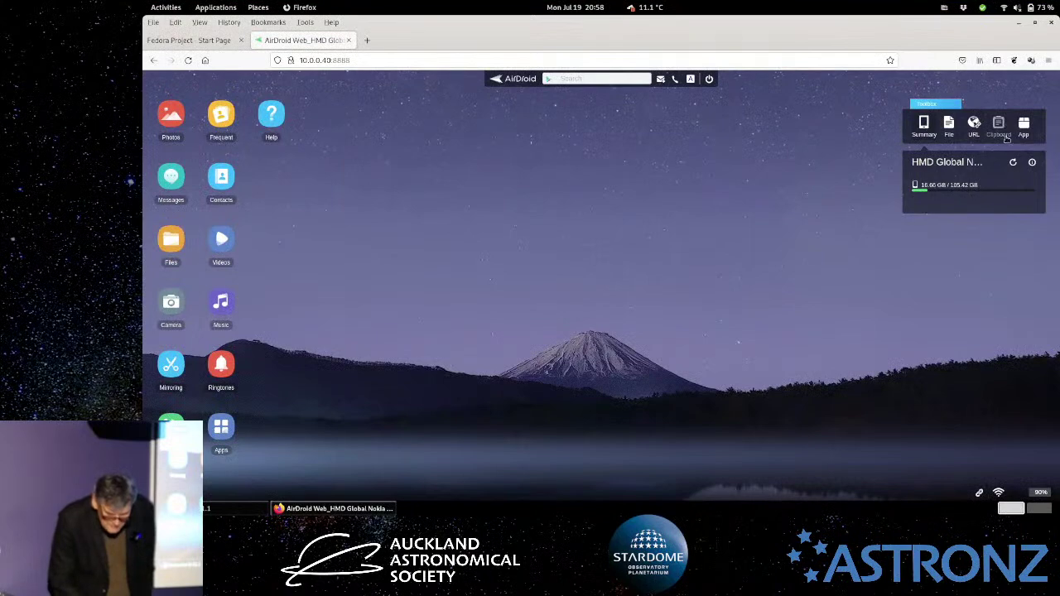
Close the AirDroid browser window and return to the Stellarium sky view.
left_click(1051, 25)
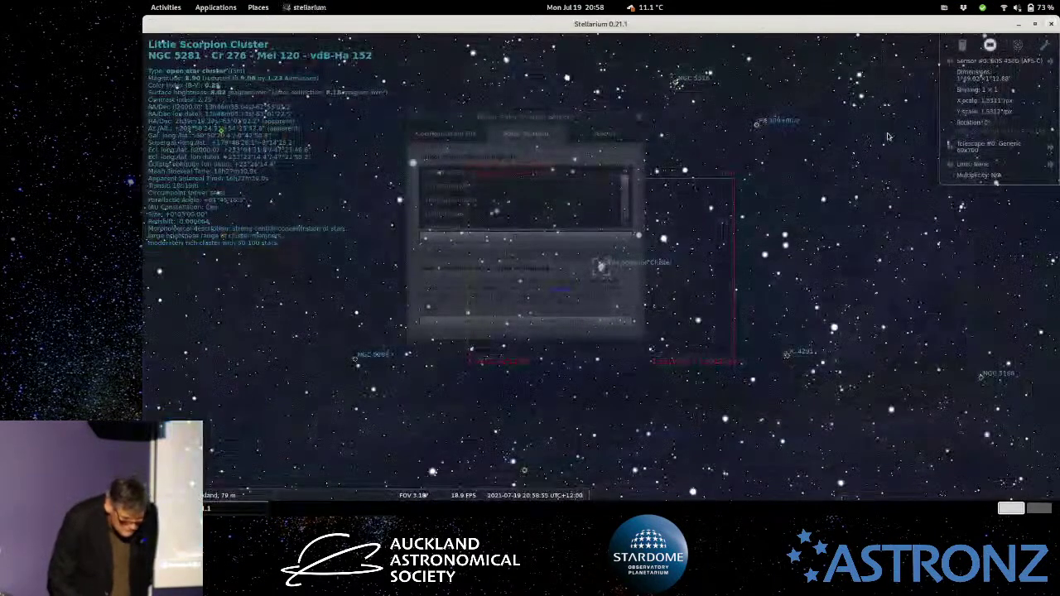
left_click(848, 141)
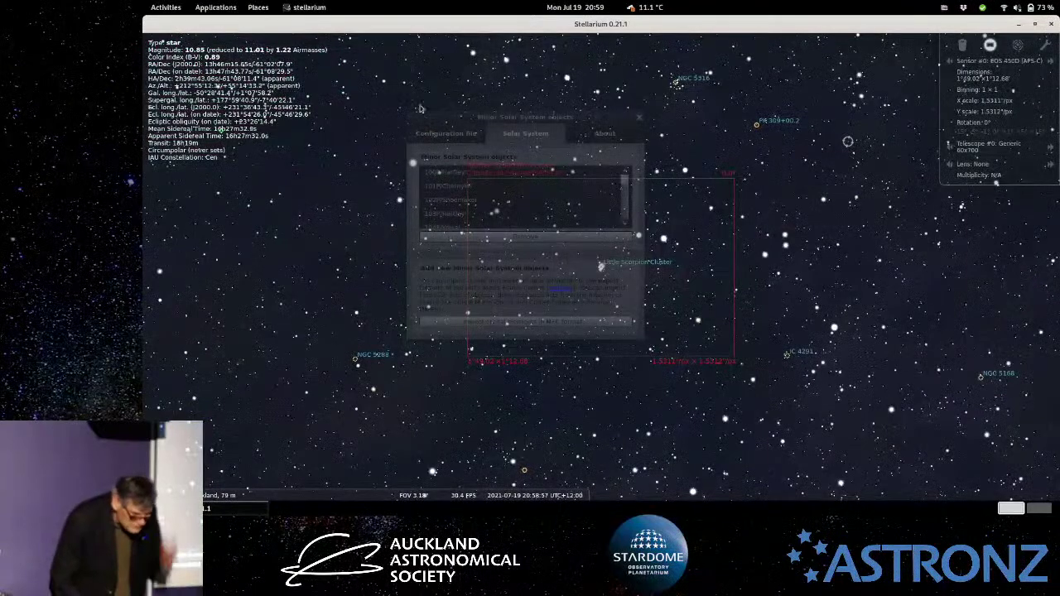
left_click(364, 121)
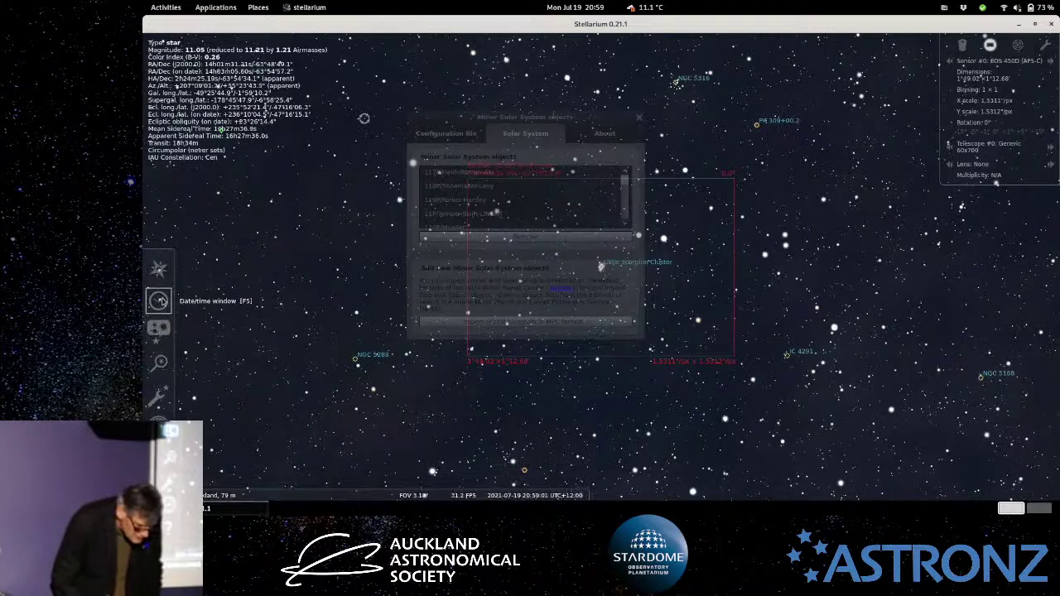
Set the year of the simulated date to 9000 and close the date and time settings.
left_click(160, 301)
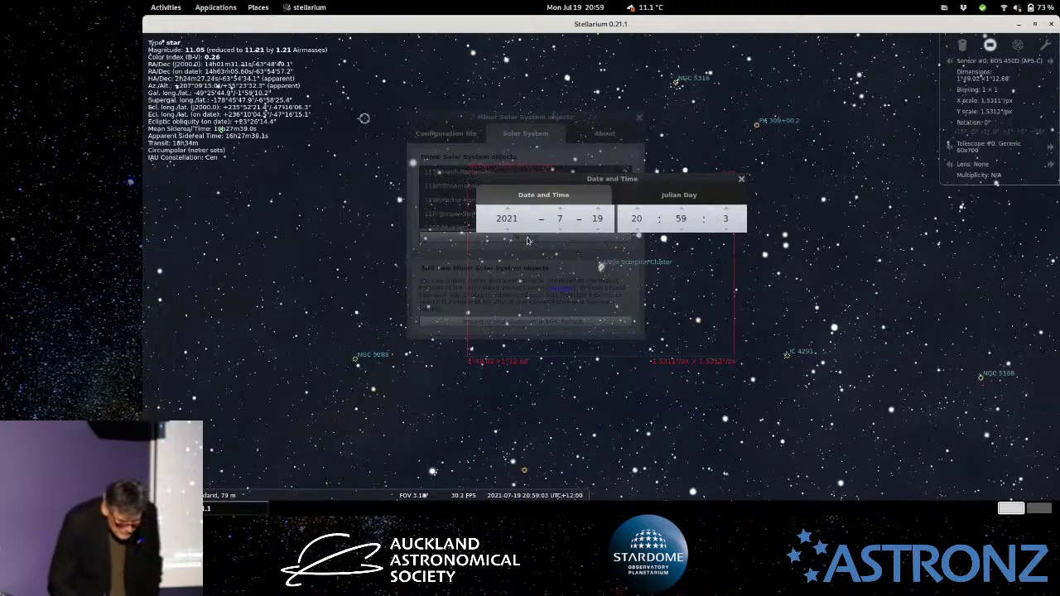
left_click(508, 209)
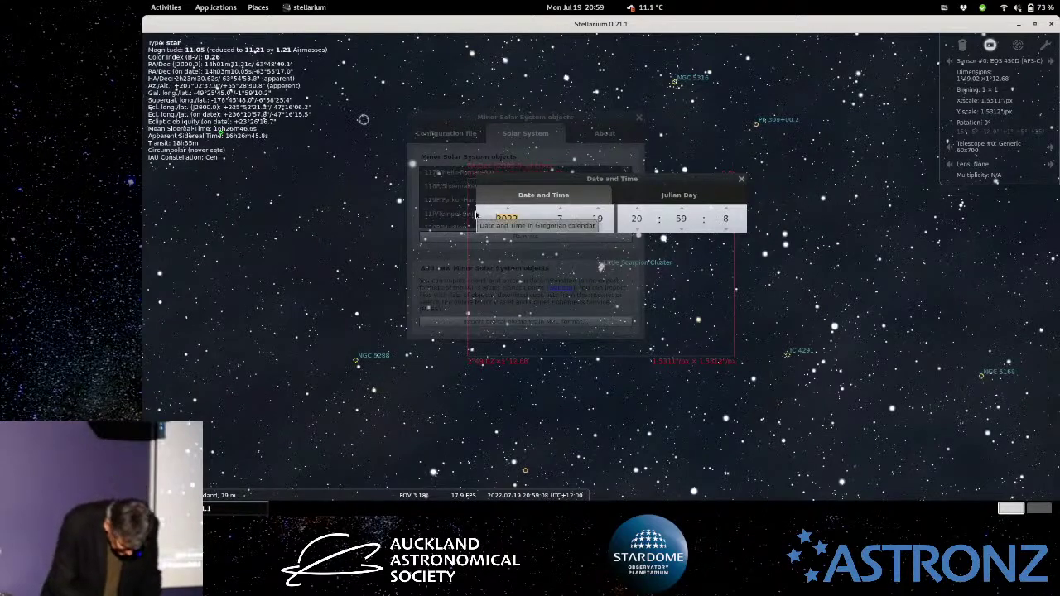
type("9000")
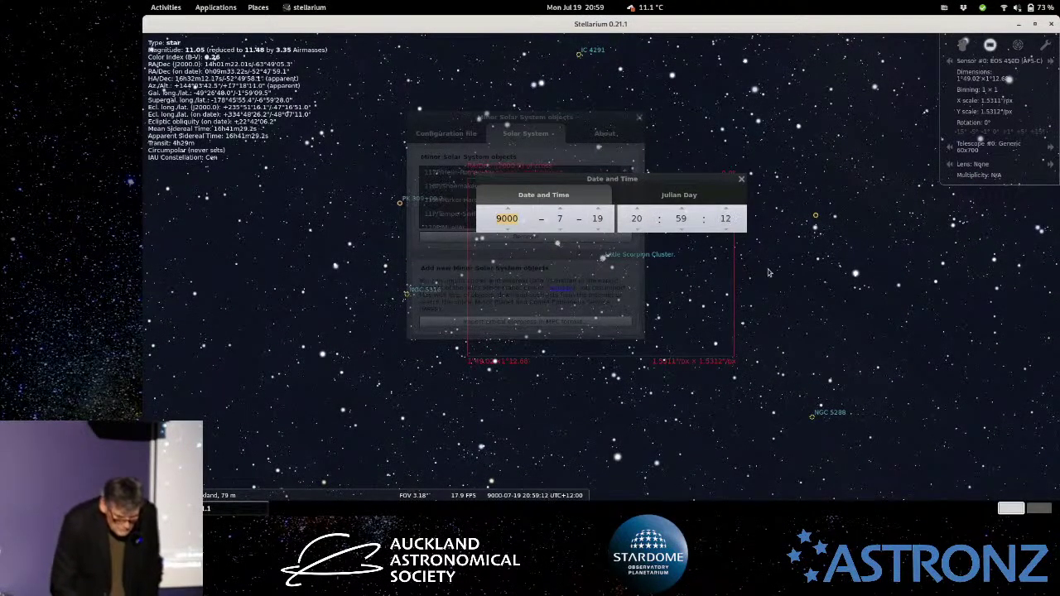
left_click(742, 179)
Display the equatorial grid over the southern sky and select Alsephina, the bright star beside the south celestial pole.
scroll(683, 152, "down", 5)
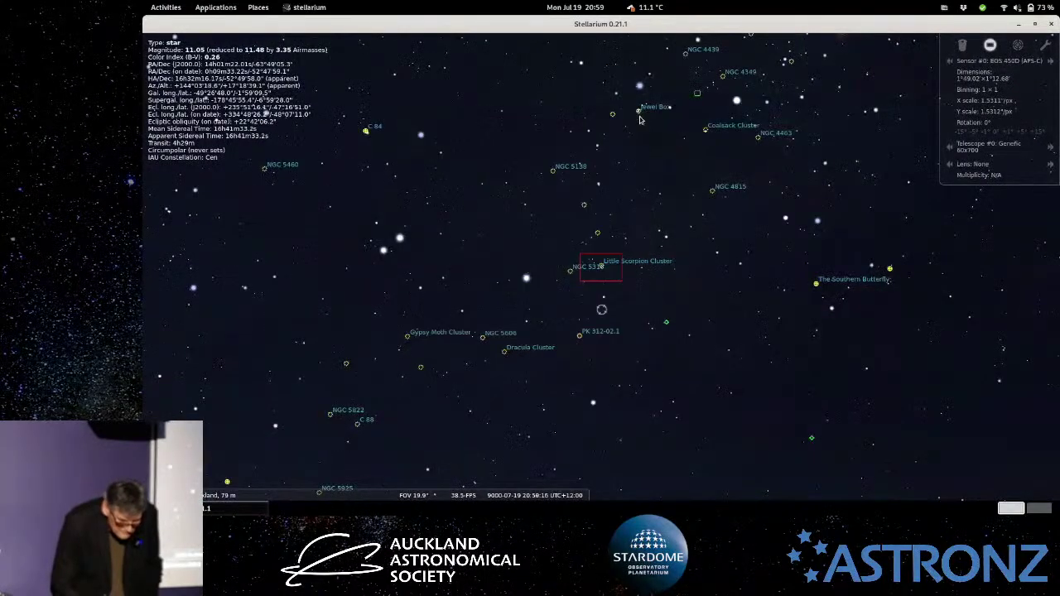
scroll(633, 151, "down", 3)
key("Left")
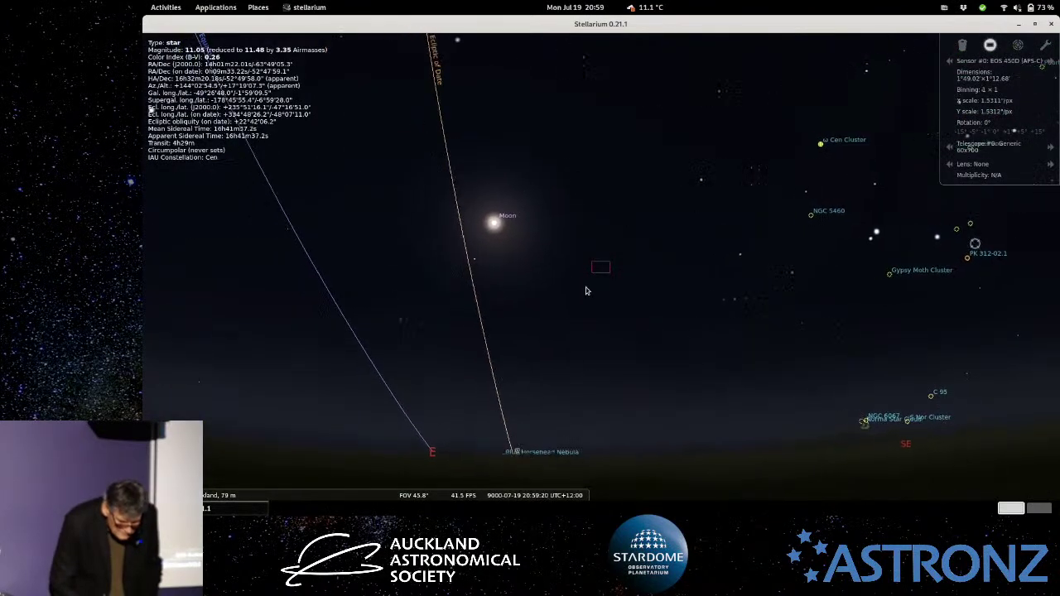
key("Right")
key("Right")
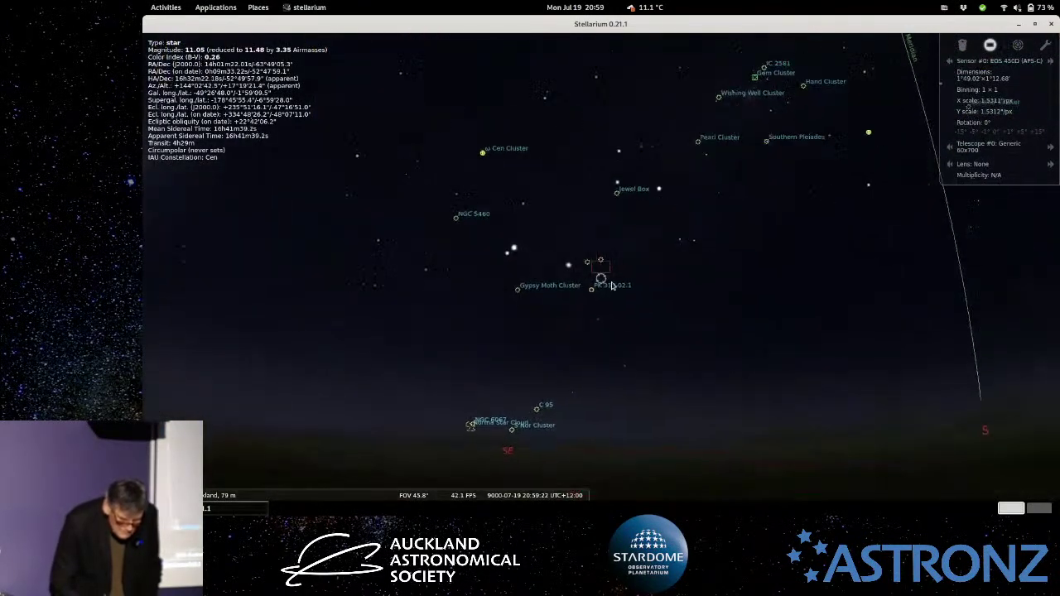
key("Right")
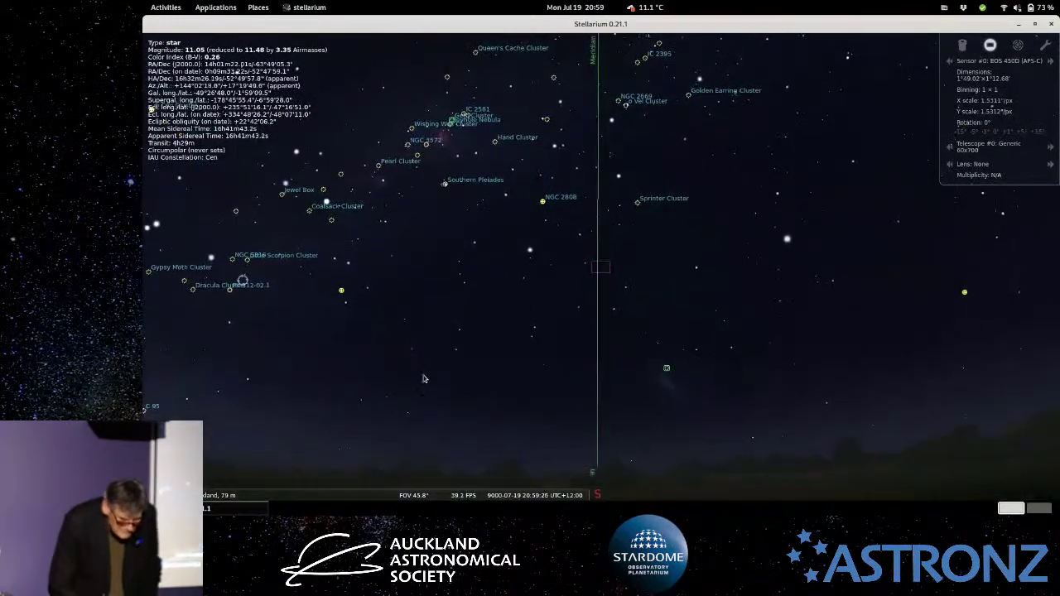
mouse_move(265, 500)
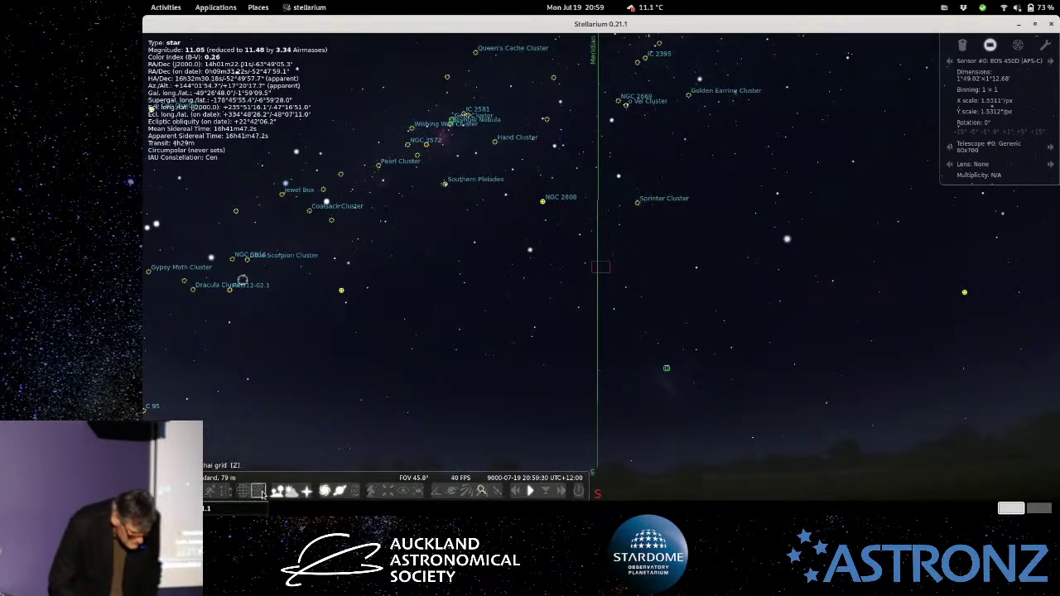
left_click(243, 491)
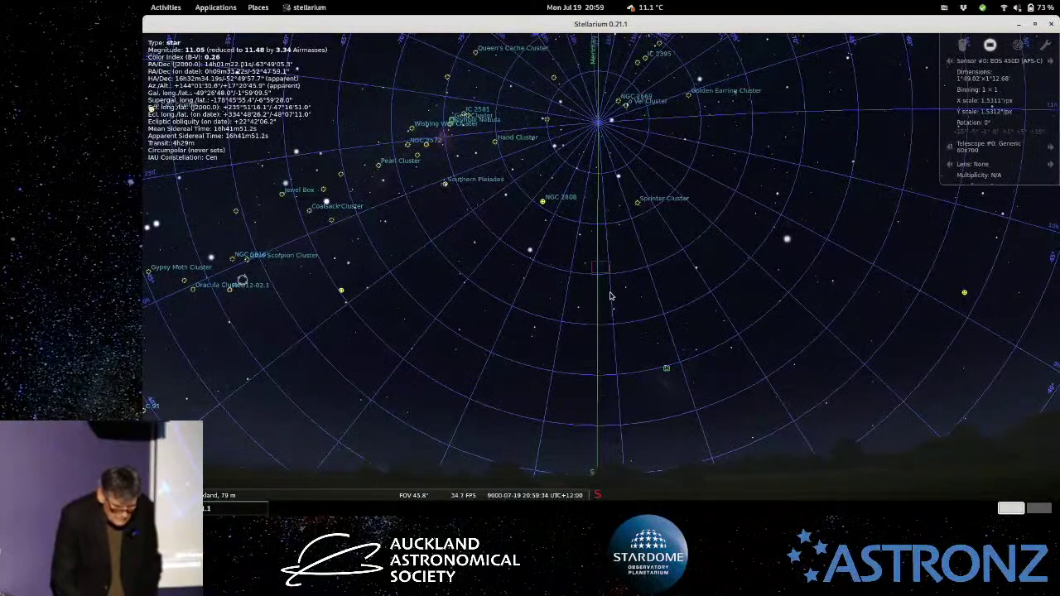
scroll(610, 297, "up", 1)
left_click(610, 147)
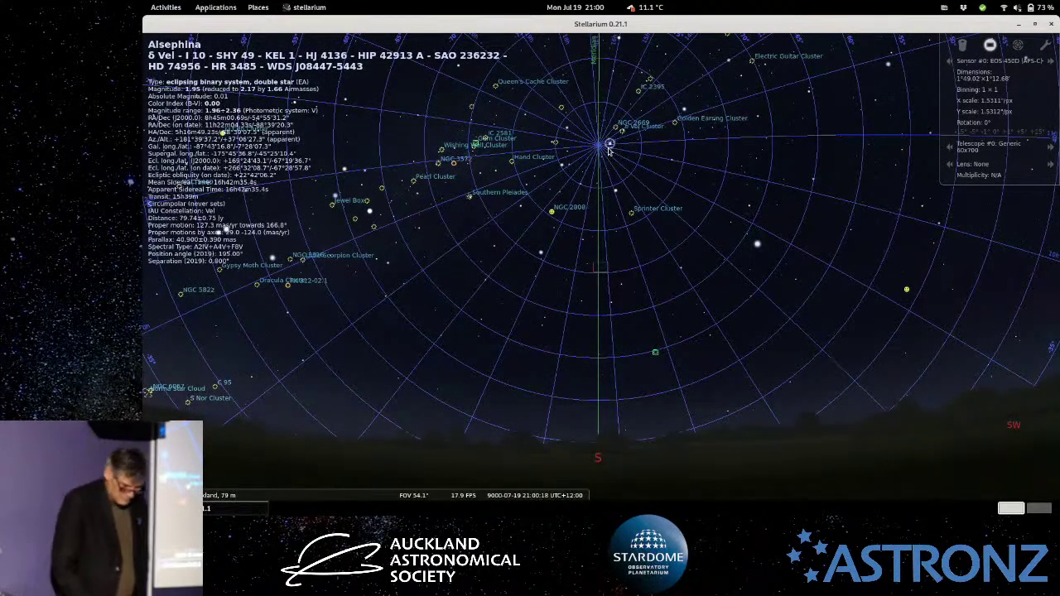
Search the location list for "lond" and set the observing location to London, Britain (UK).
left_click(154, 274)
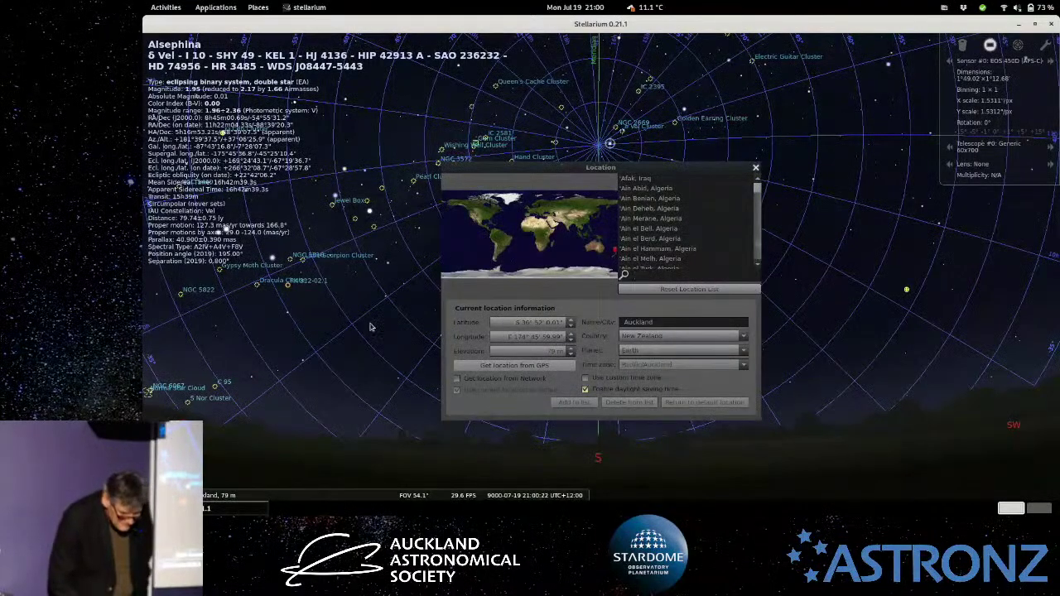
scroll(704, 238, "up", 3)
scroll(704, 238, "down", 5)
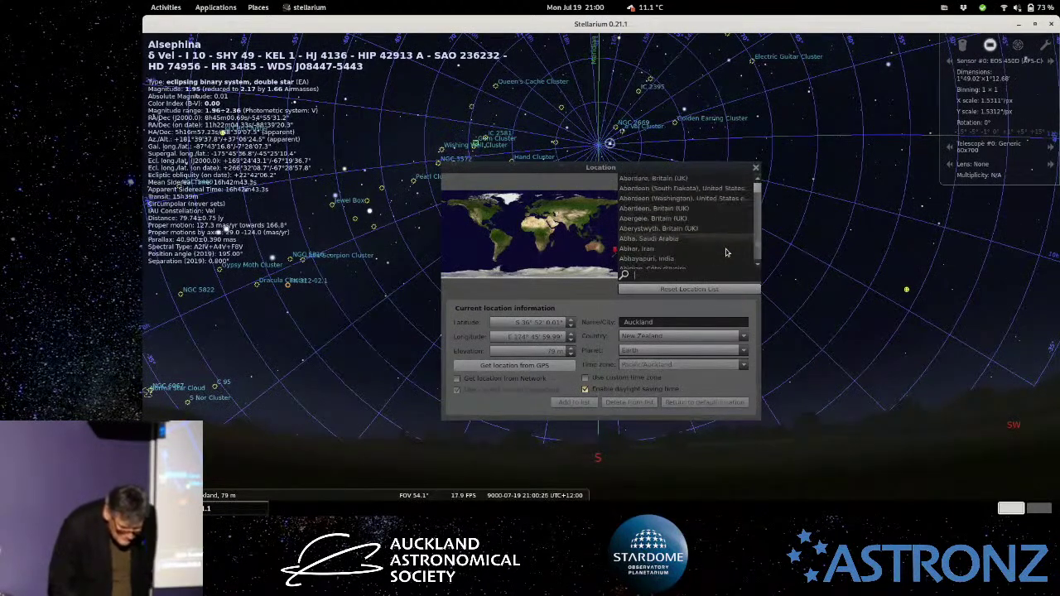
type("lond")
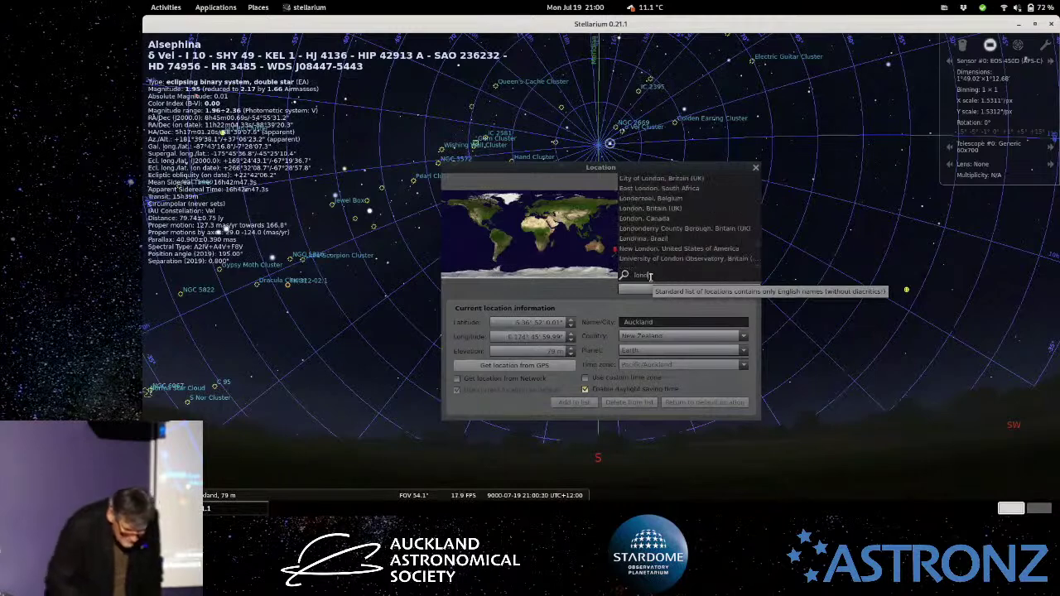
left_click(676, 209)
left_click(756, 168)
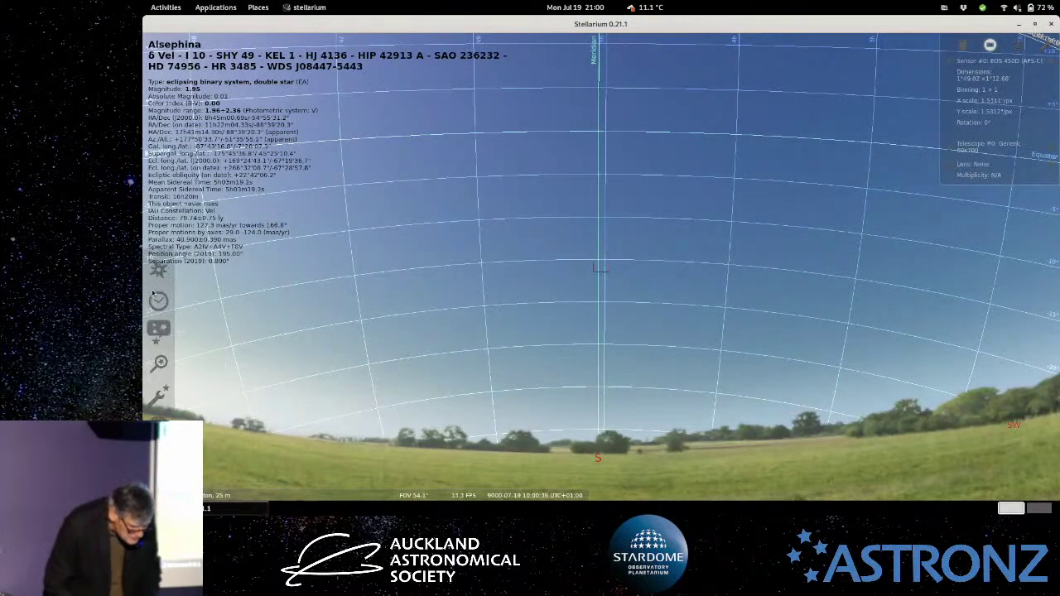
Advance the simulated time by hours to hour 0 on 20 July 9000.
left_click(159, 298)
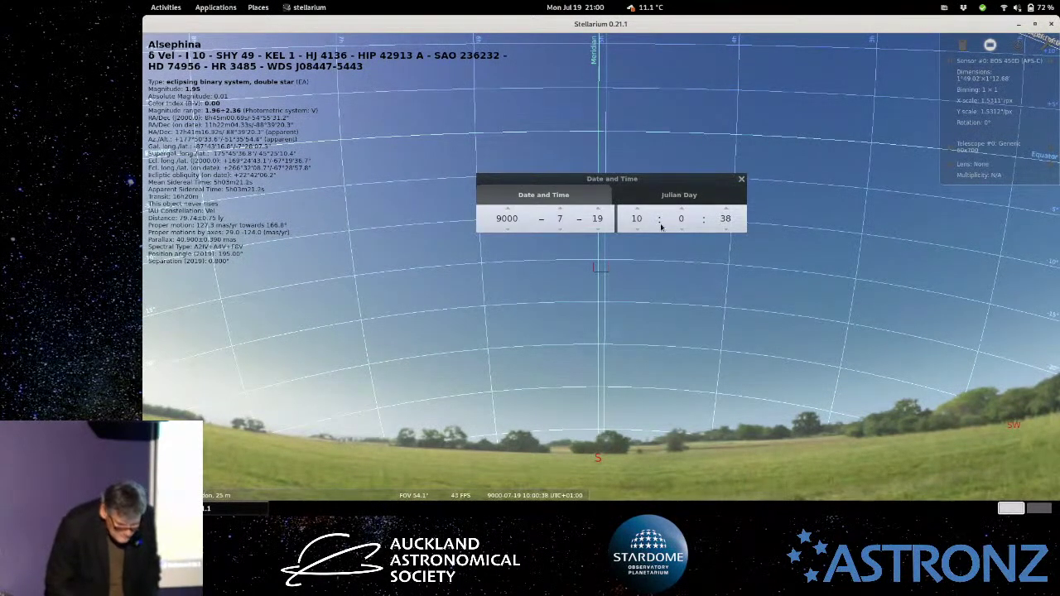
scroll(637, 215, "up", 7)
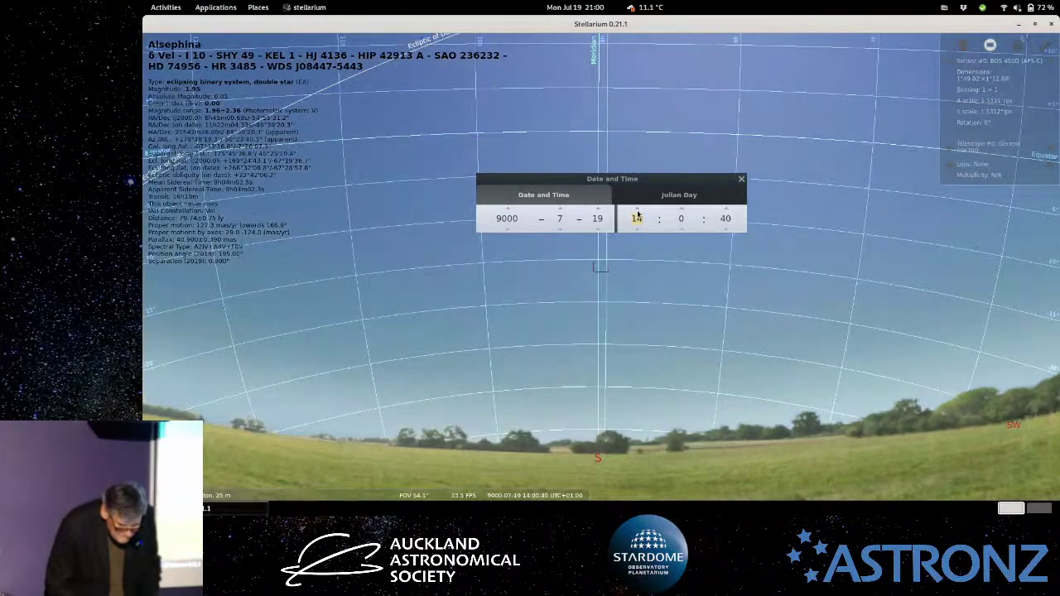
scroll(638, 215, "up", 7)
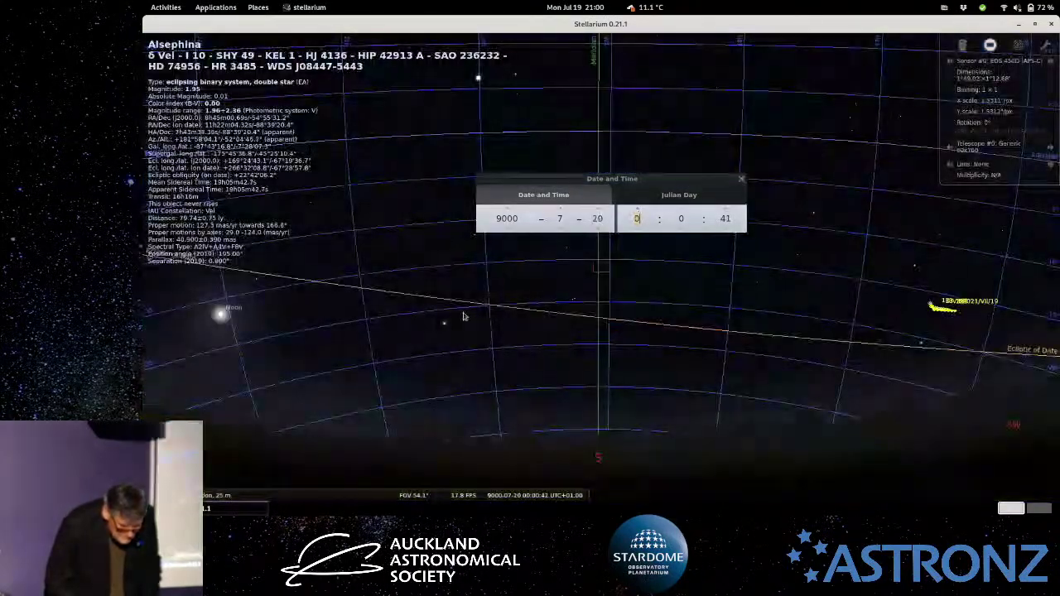
Turn the view to the northern sky over London, framing the north celestial pole above the horizon, and close the date and time settings.
key("Left")
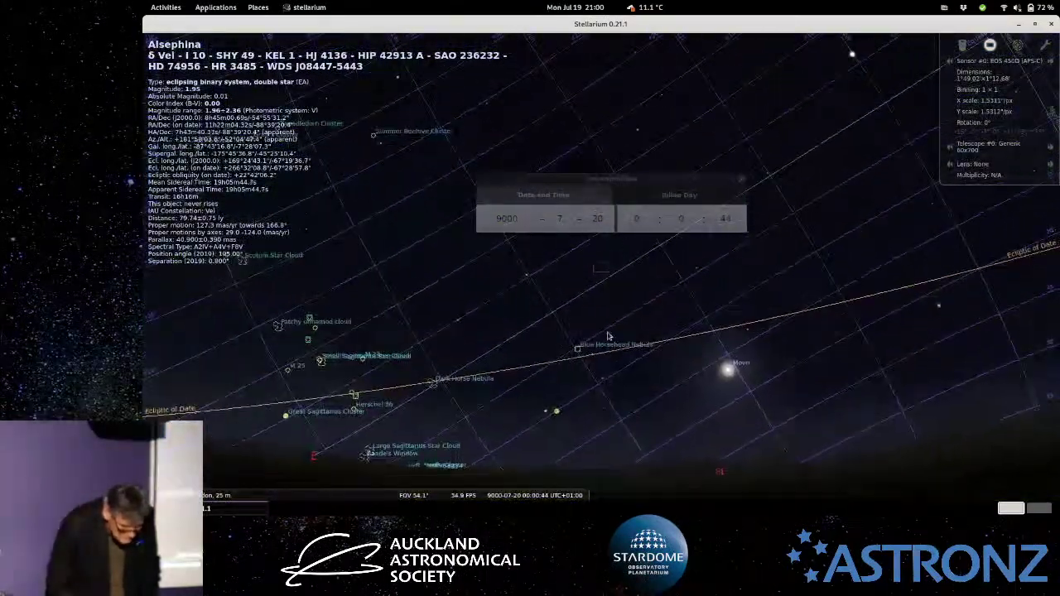
key("Left")
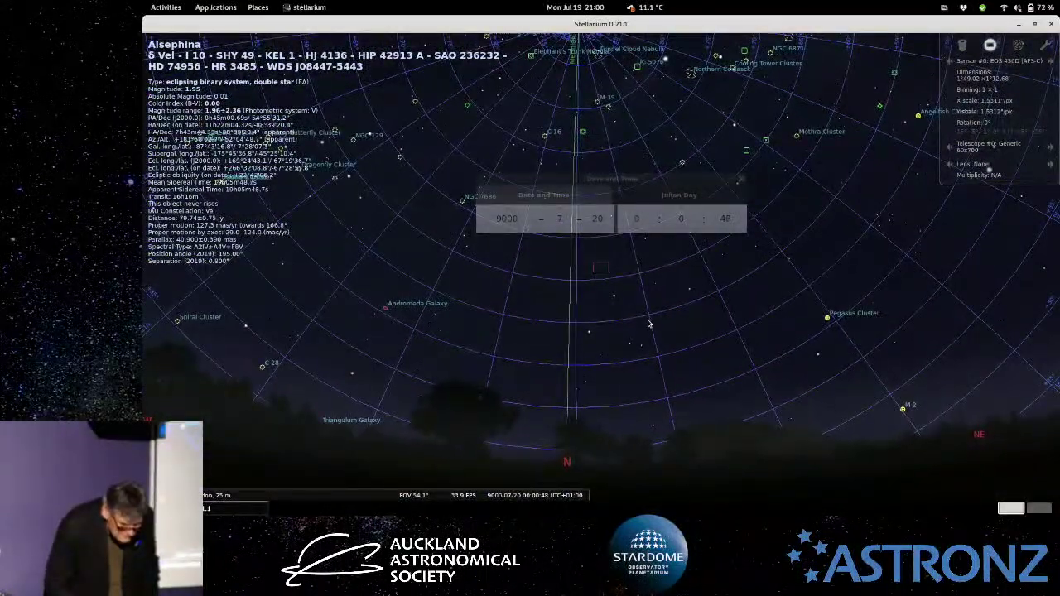
scroll(647, 313, "down", 3)
key("Up")
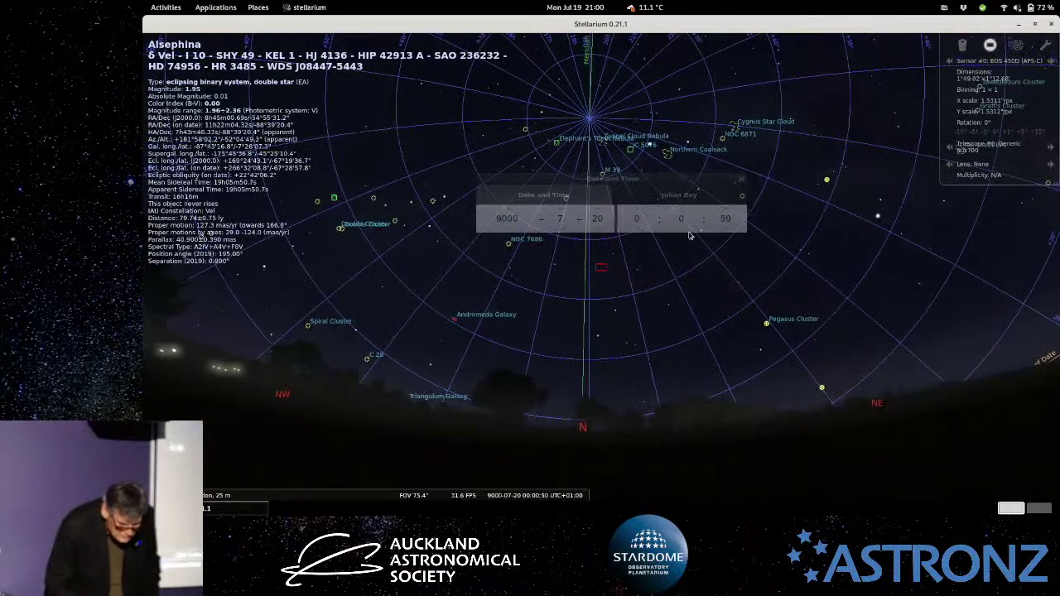
left_click(740, 186)
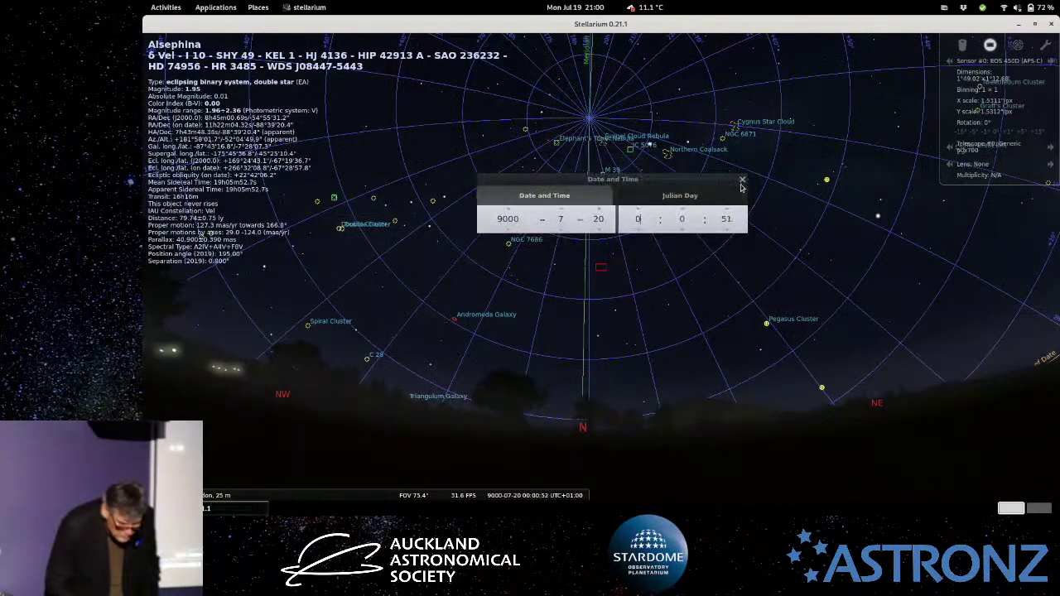
left_click(741, 182)
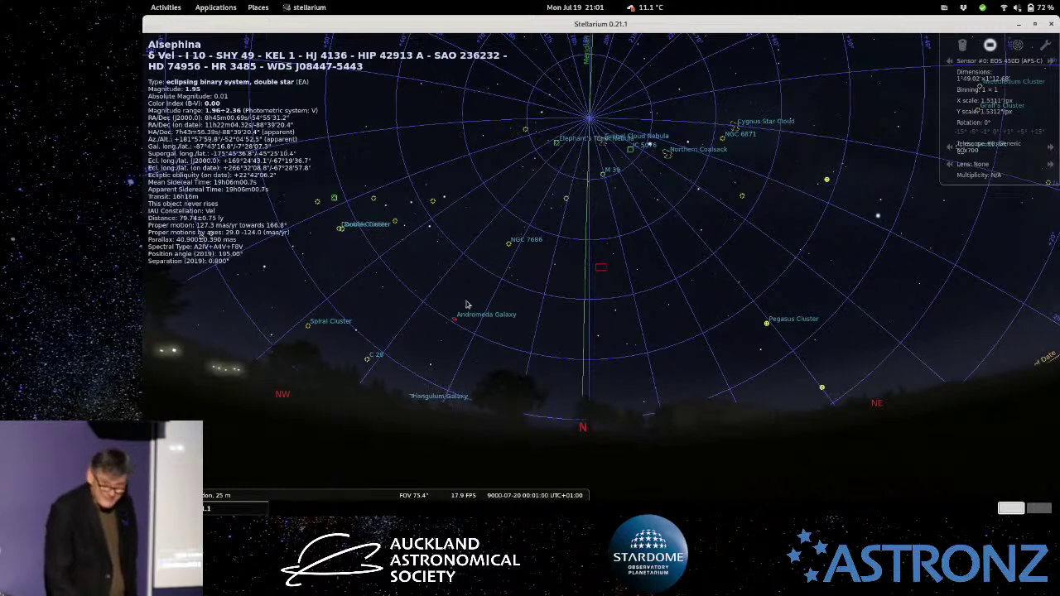
left_click_drag(485, 309, 495, 348)
Search for the star Polaris and centre the sky view on it.
mouse_move(144, 339)
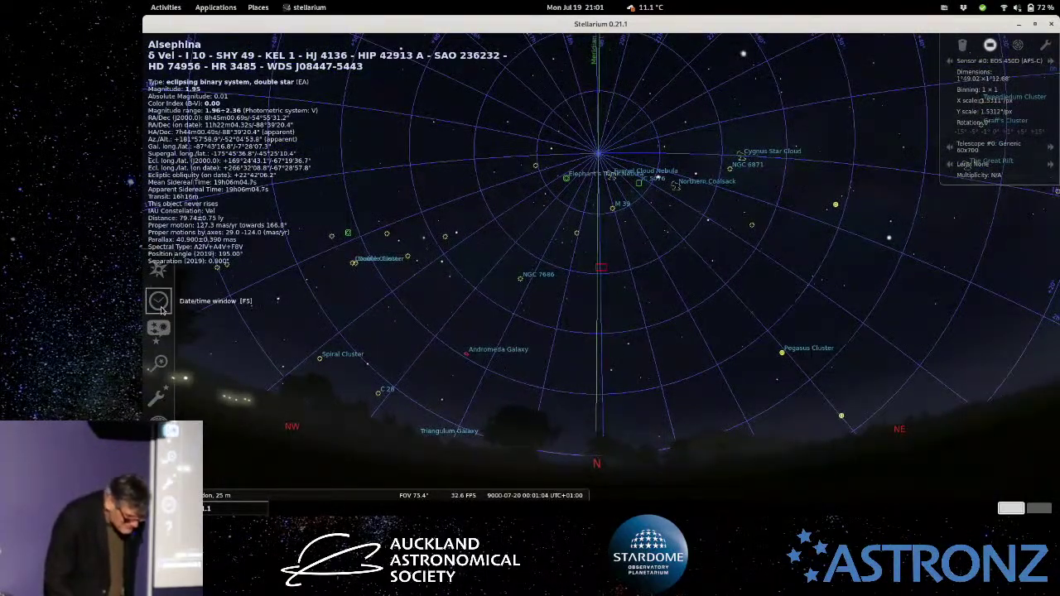
left_click(162, 365)
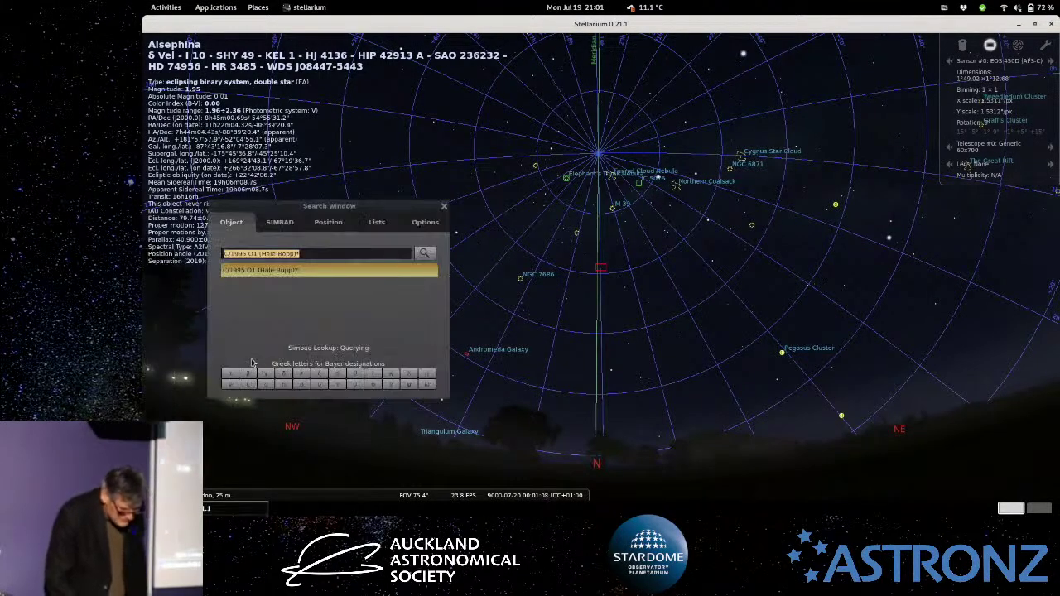
type("polaris")
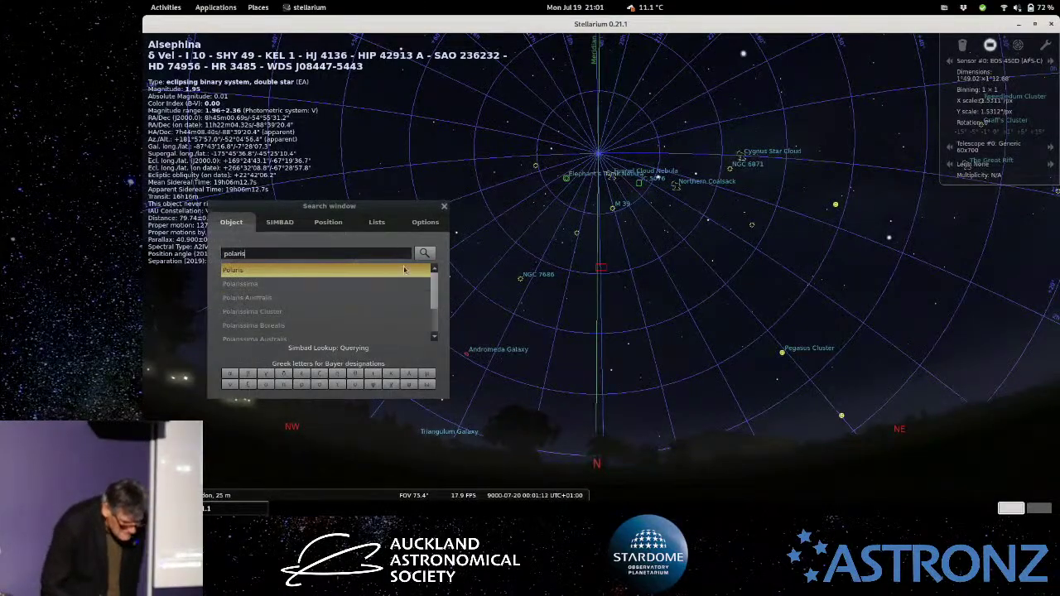
left_click(429, 256)
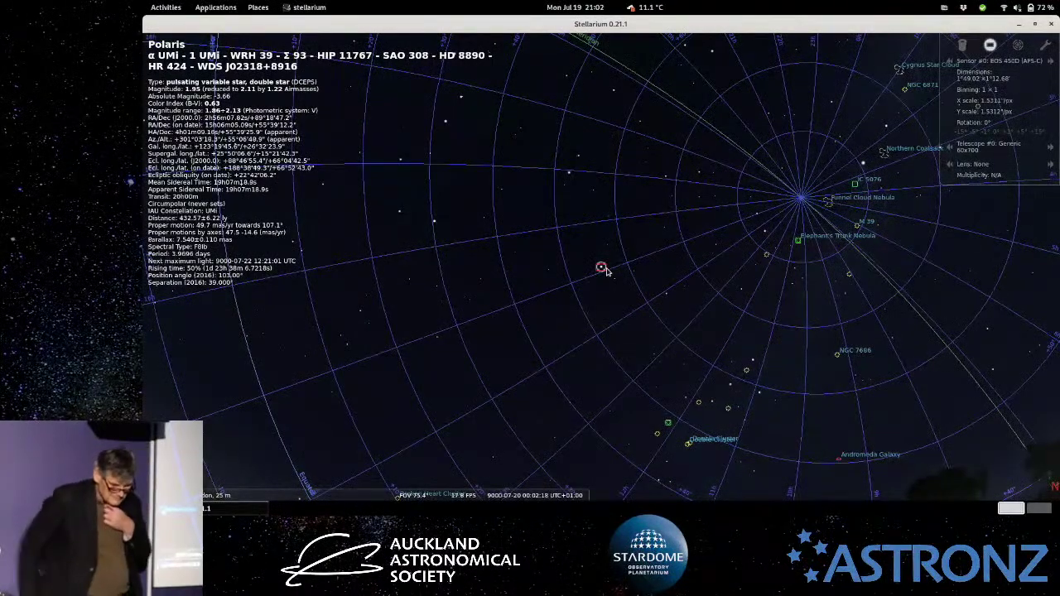
Display the constellation boundaries over the sky around Polaris and clear the star's selection.
mouse_move(211, 491)
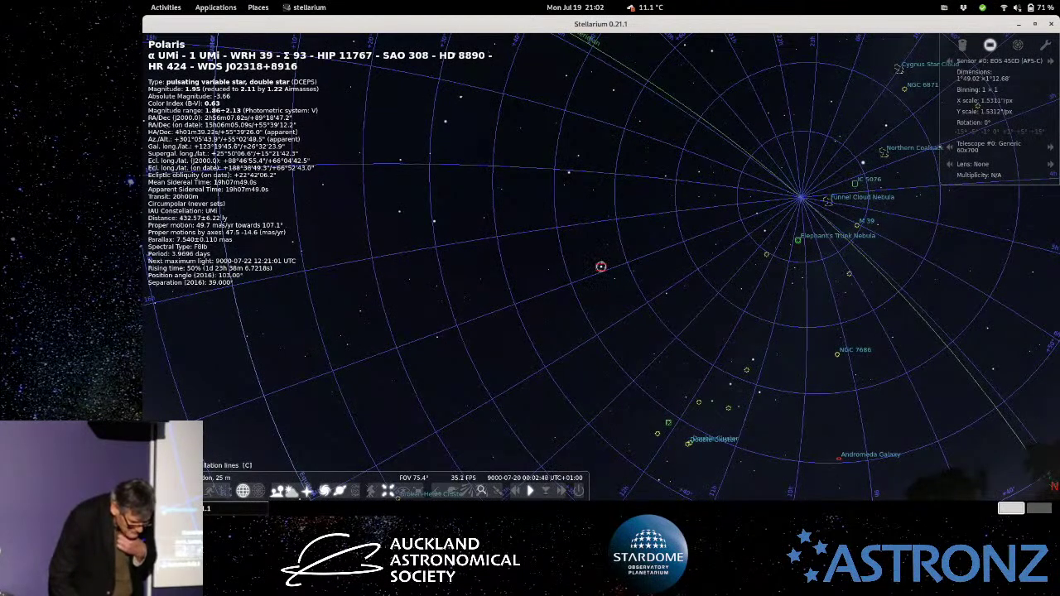
left_click(226, 492)
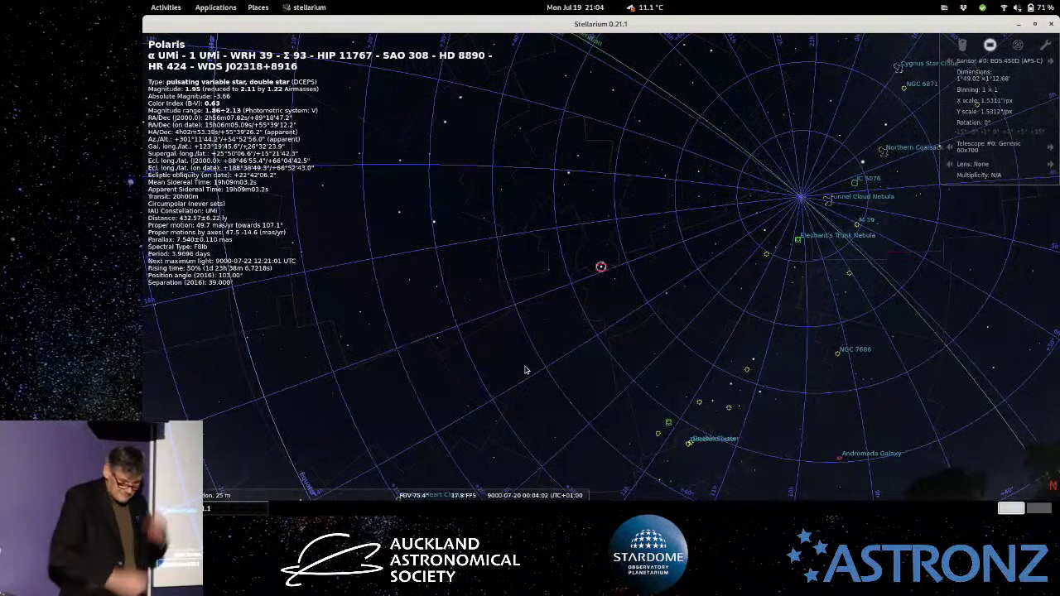
scroll(468, 370, "down", 5)
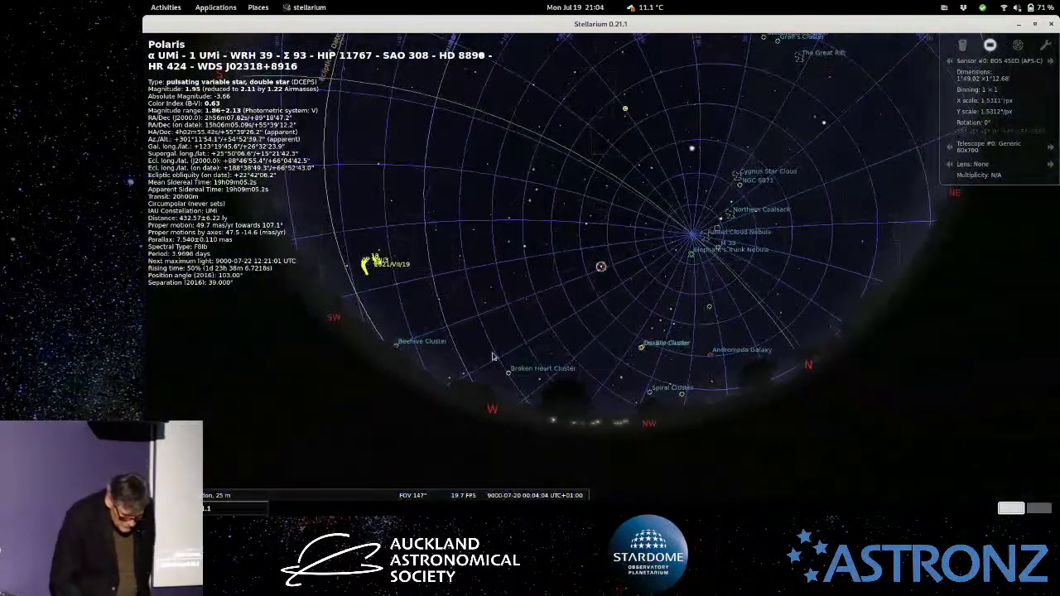
mouse_move(165, 306)
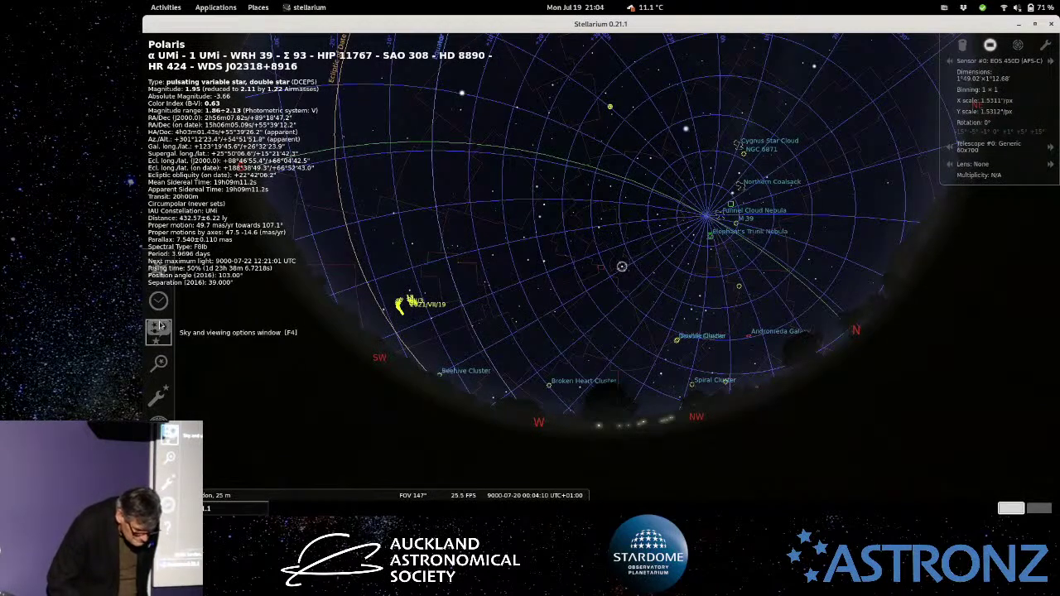
right_click(216, 307)
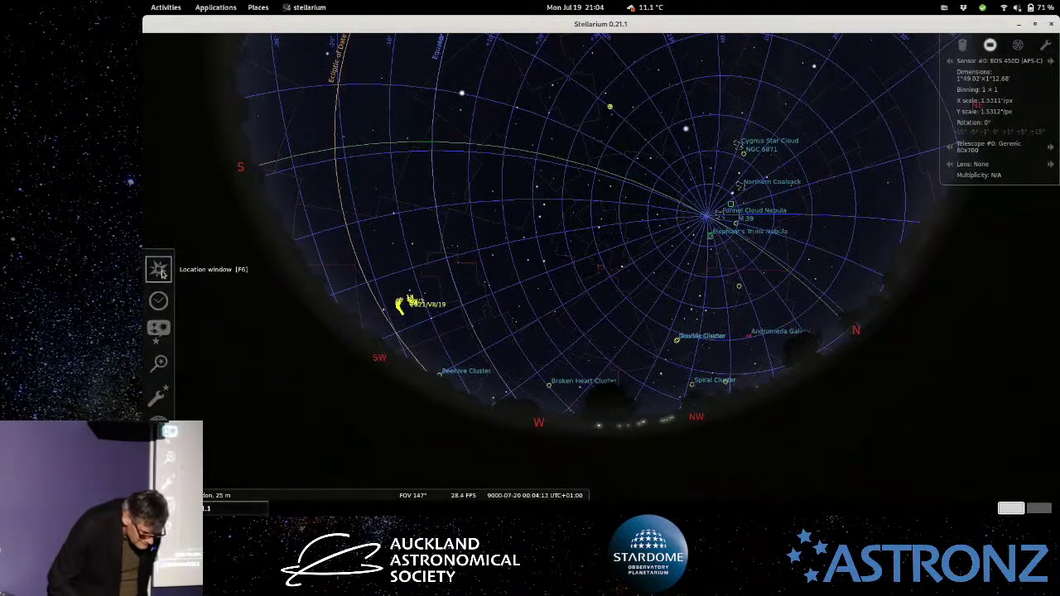
Search the location list for "auckland", set the observing location to Auckland, New Zealand, and close the location settings.
left_click(158, 269)
left_click_drag(660, 274, 632, 274)
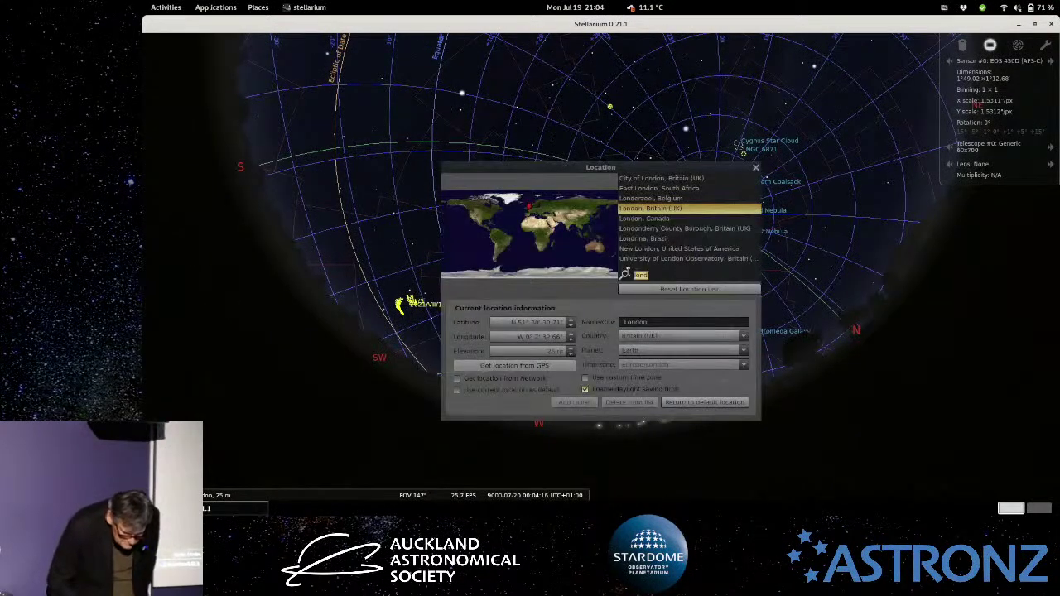
key("BackSpace")
type("auckl")
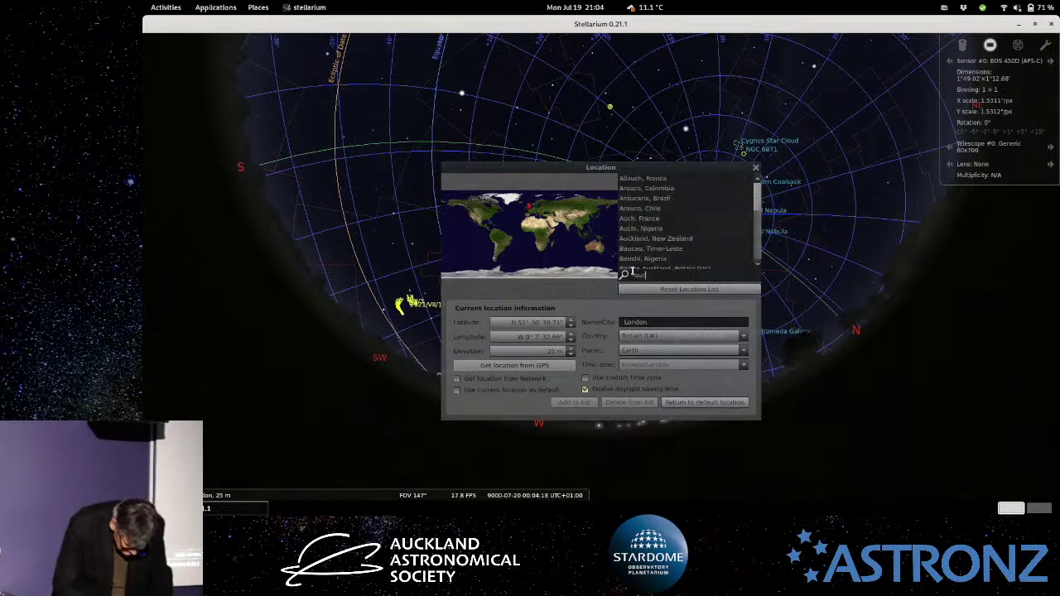
type("and")
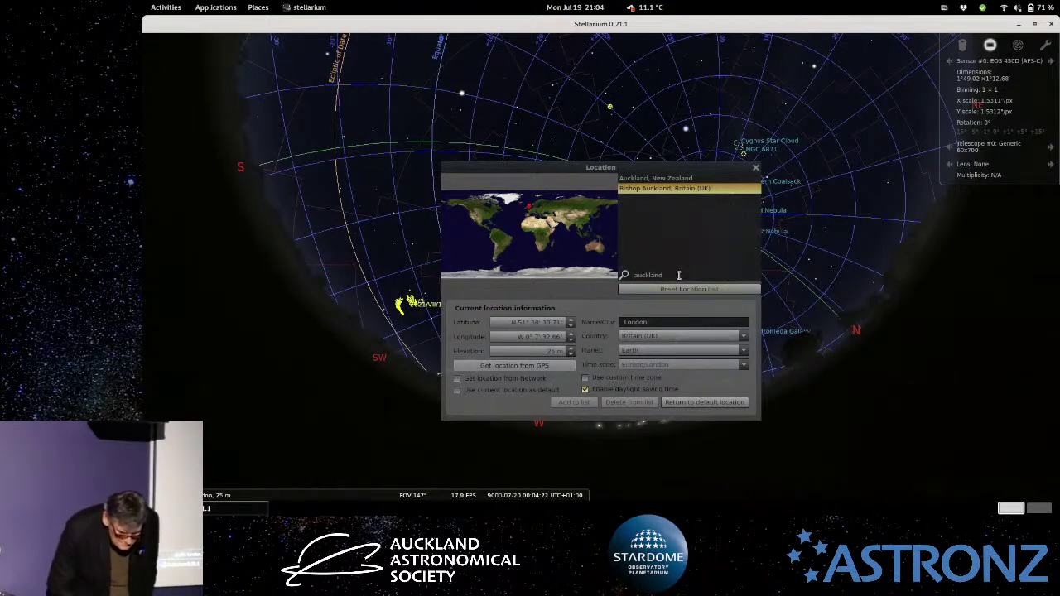
left_click(661, 182)
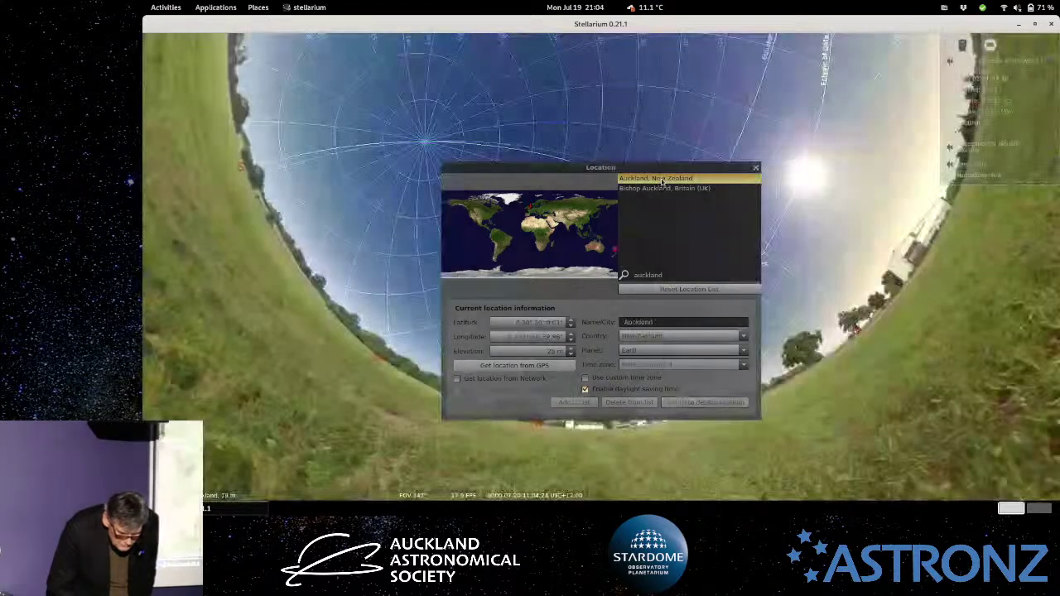
left_click(756, 167)
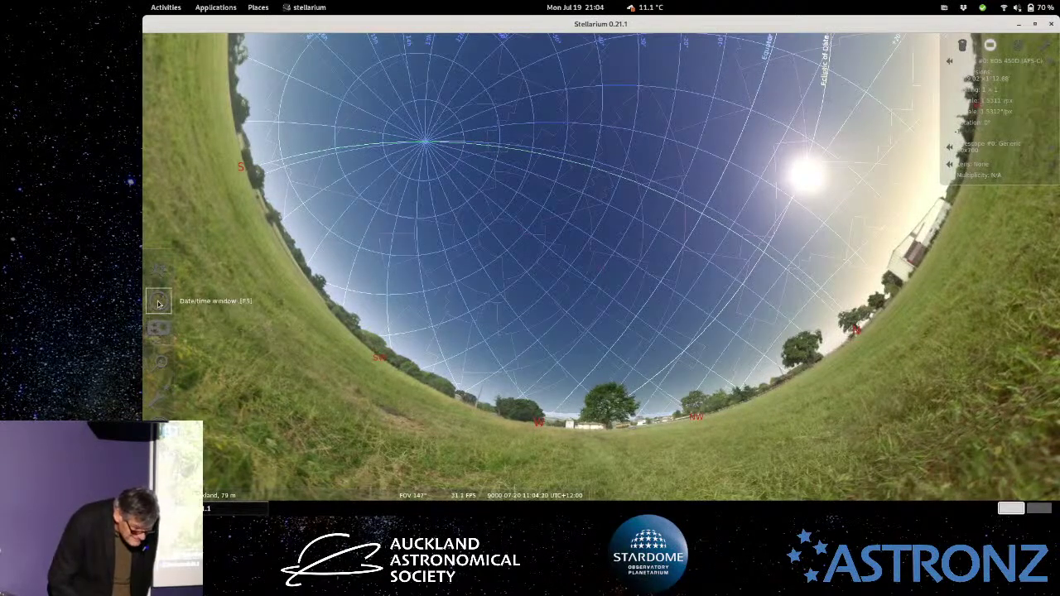
Advance the simulated time by hours to hour 22 on 20 July 9000 and examine the sky around the south celestial pole.
left_click(158, 303)
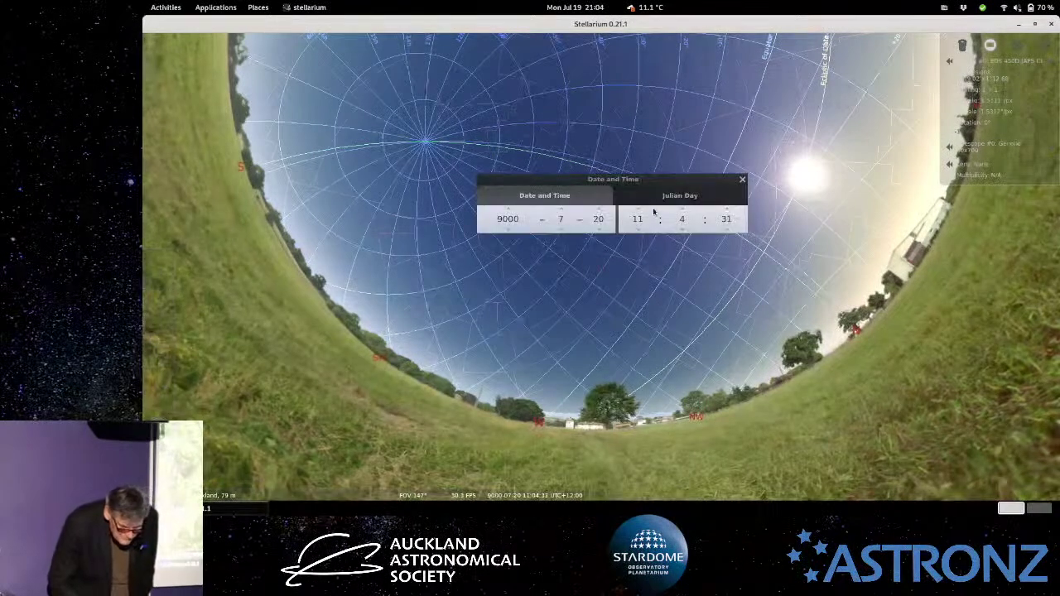
scroll(637, 218, "up", 8)
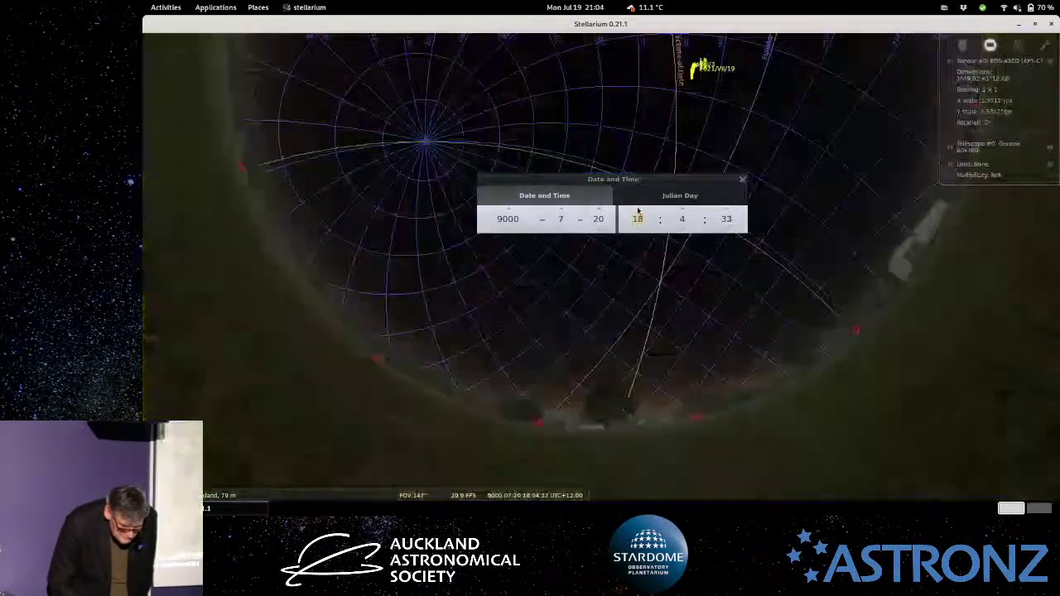
scroll(637, 217, "up", 3)
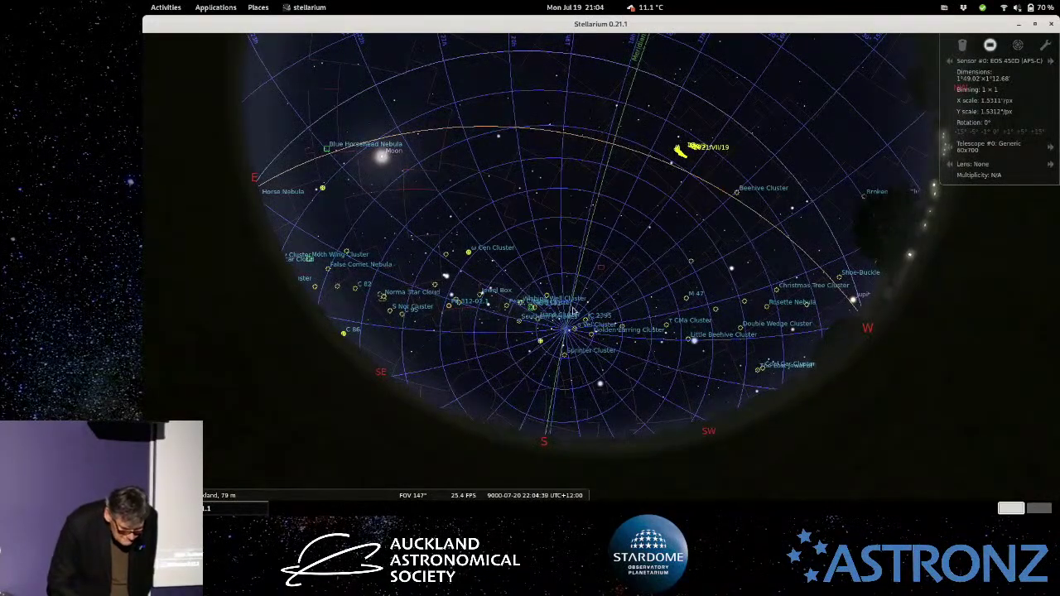
scroll(536, 327, "up", 2)
scroll(535, 328, "up", 5)
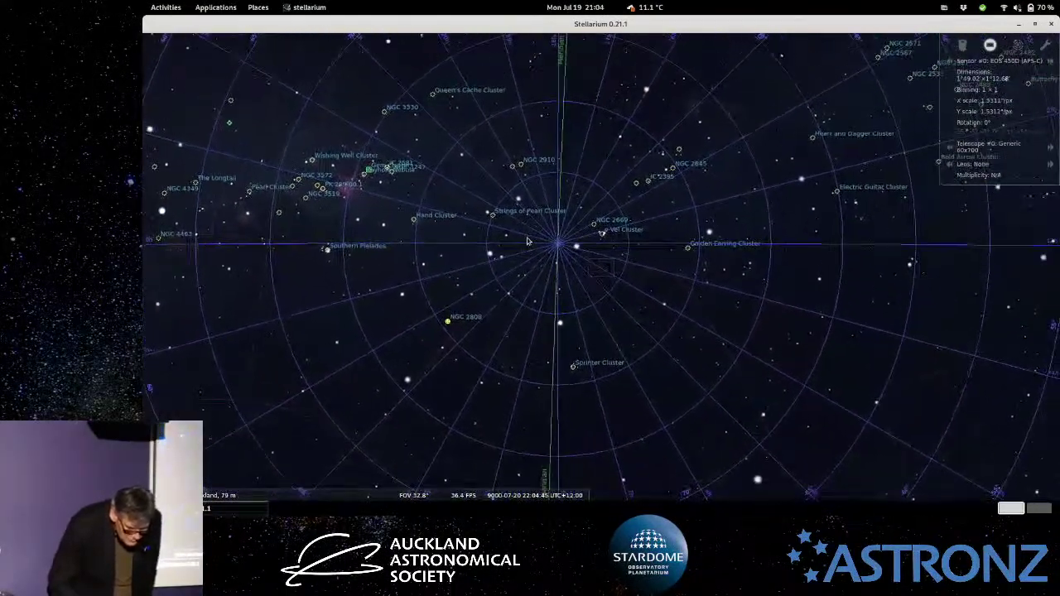
Search for "alpha cen" and centre the sky view on that star.
mouse_move(169, 337)
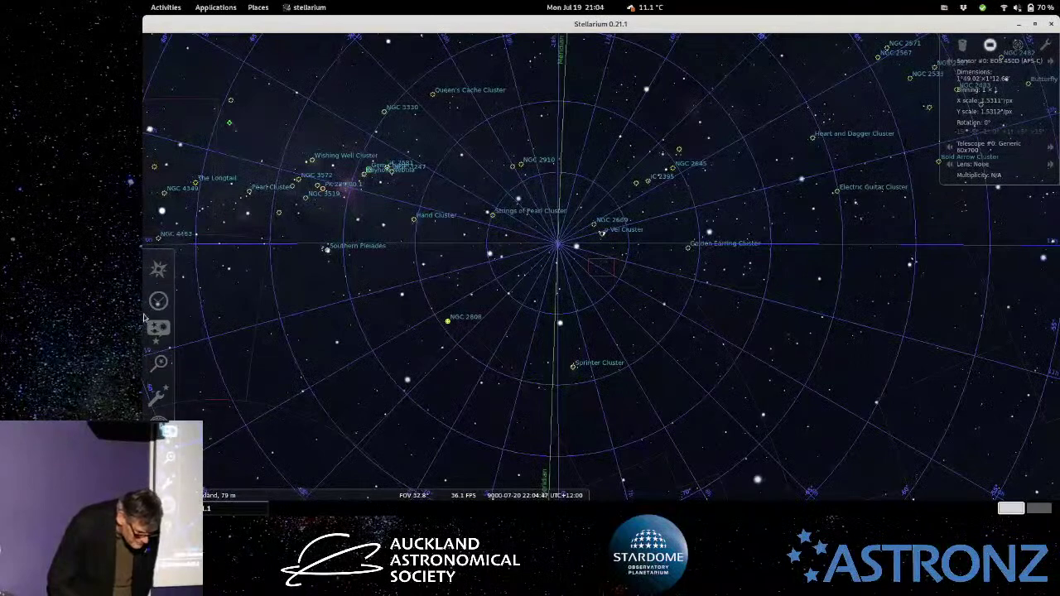
left_click(160, 363)
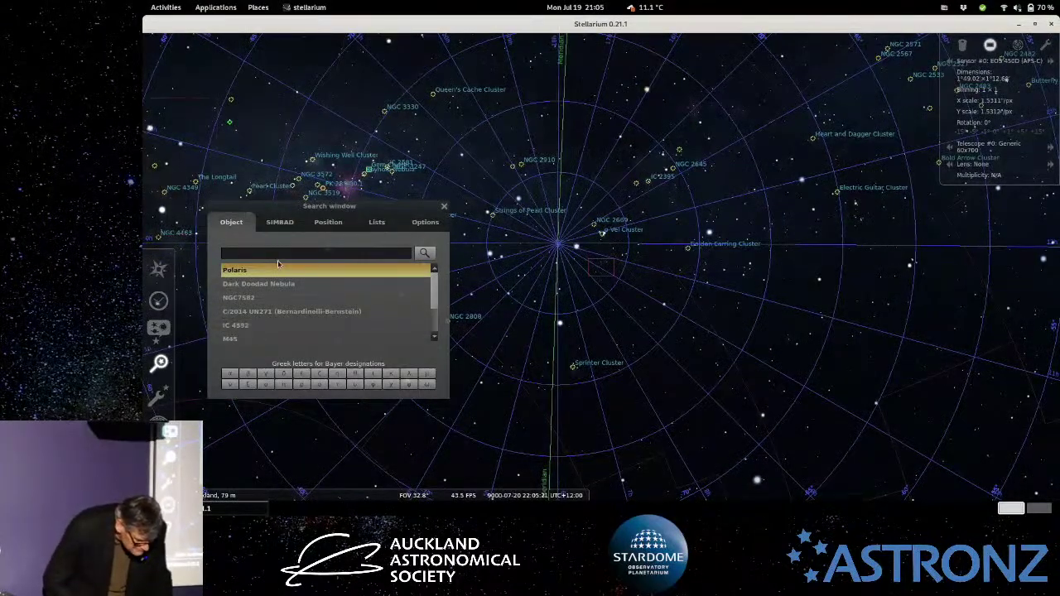
type("alpha")
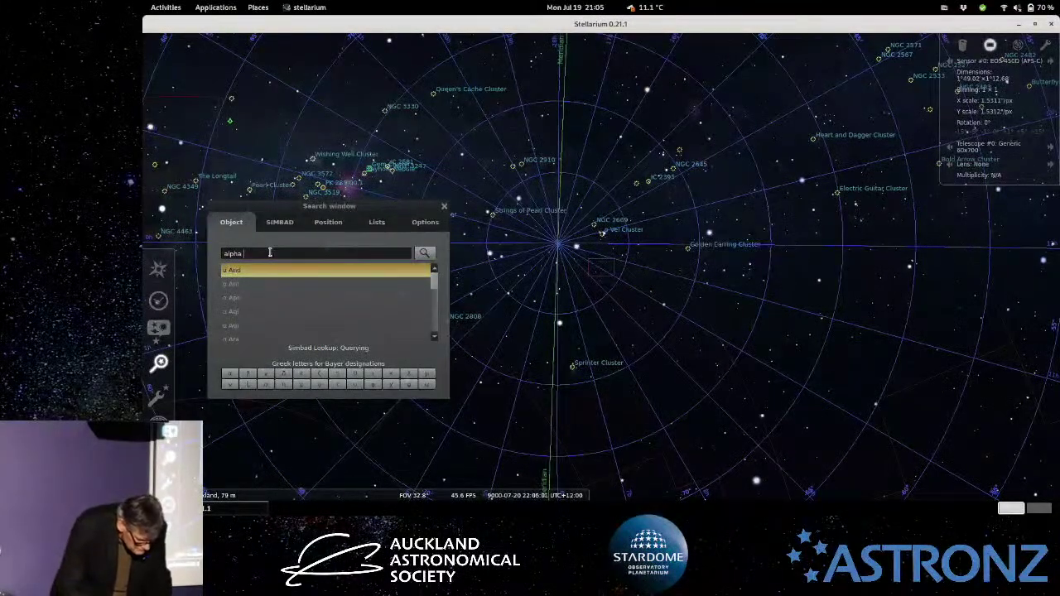
type(" cewn")
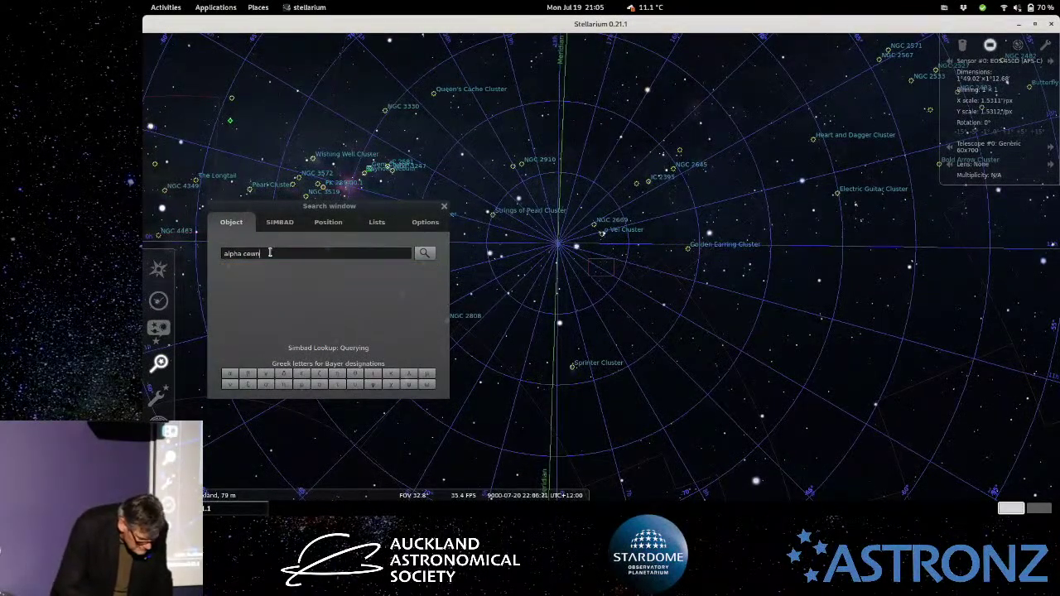
key("BackSpace")
key("BackSpace")
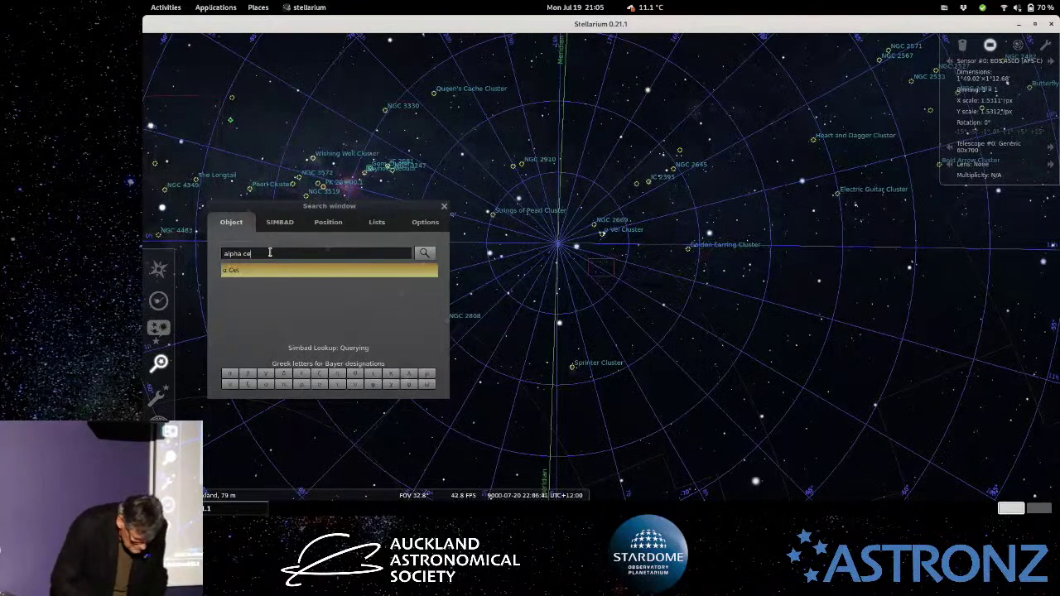
type("n")
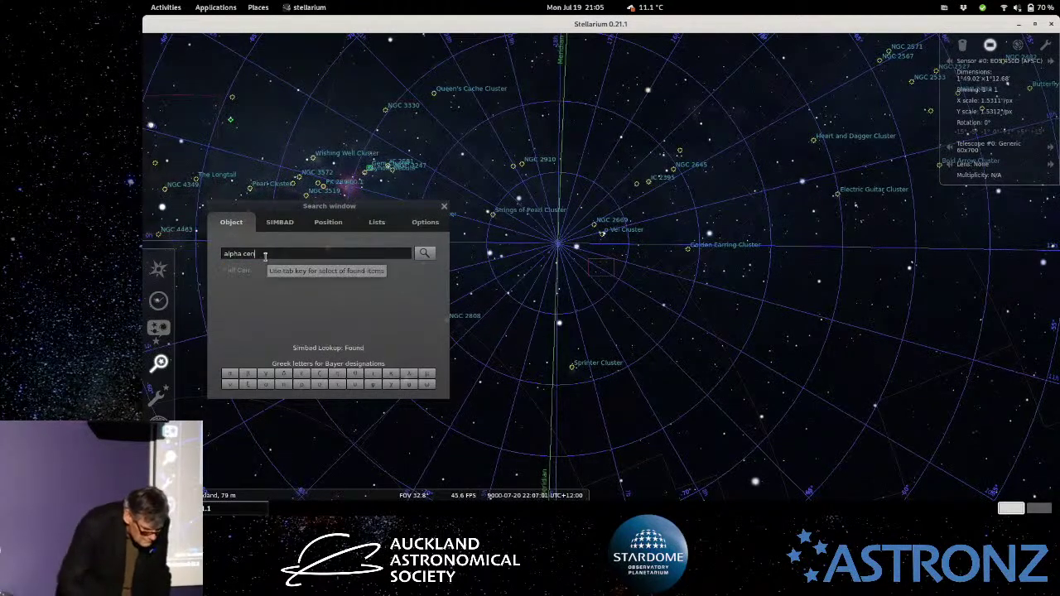
key("Return")
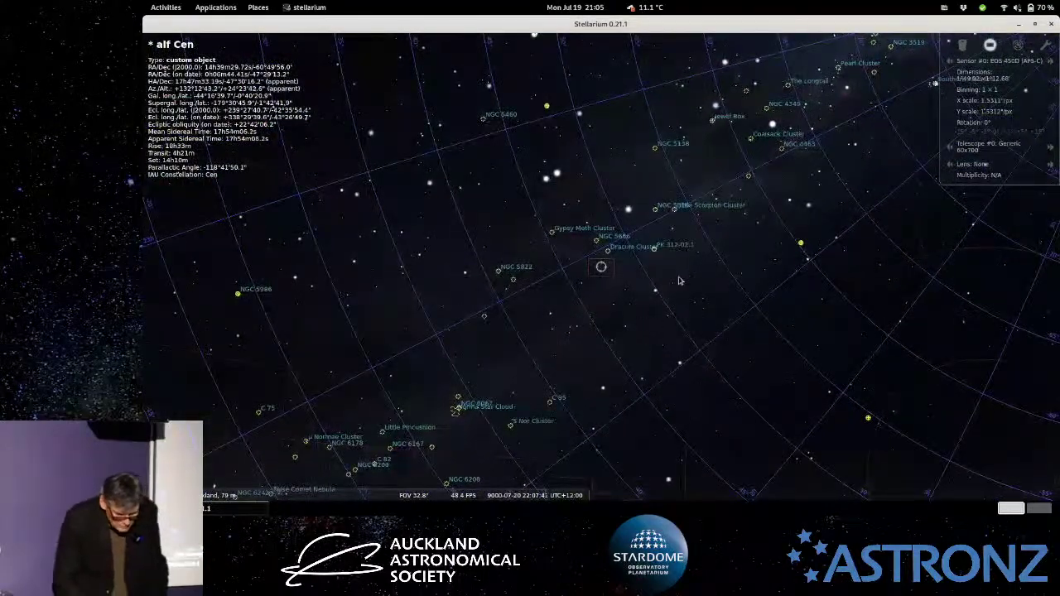
Select the Wishing Well Cluster, between alpha Centauri and the south celestial pole, to display its object information.
scroll(680, 274, "down", 3)
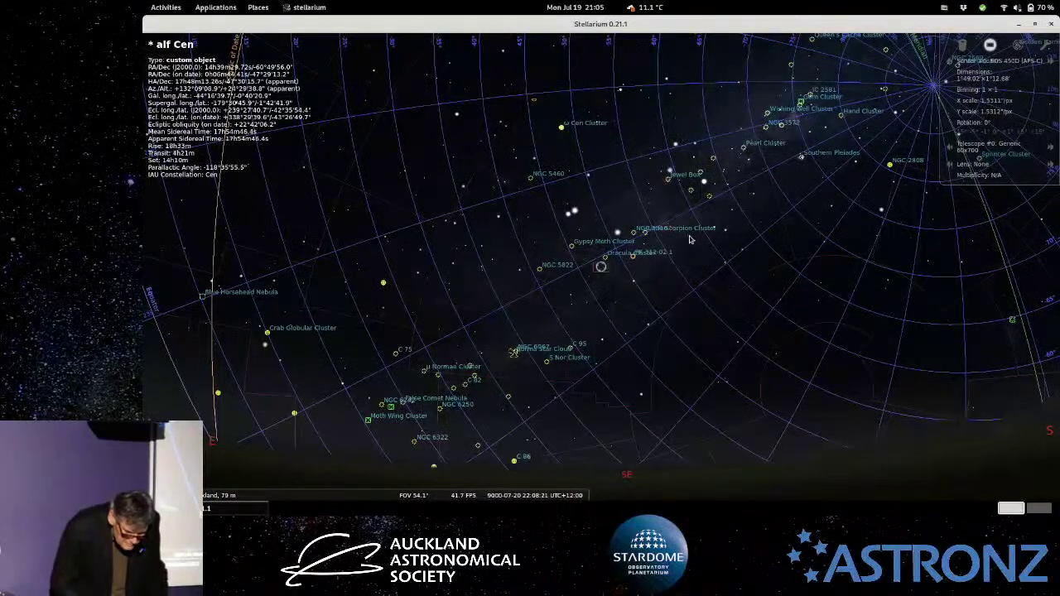
scroll(647, 261, "down", 2)
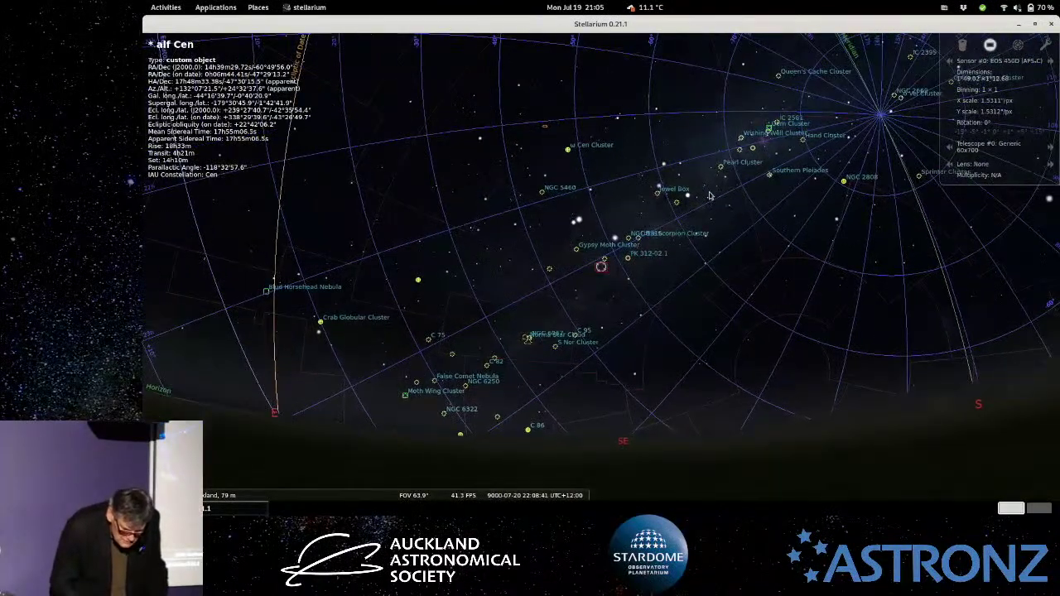
left_click_drag(674, 246, 487, 342)
scroll(427, 340, "up", 3)
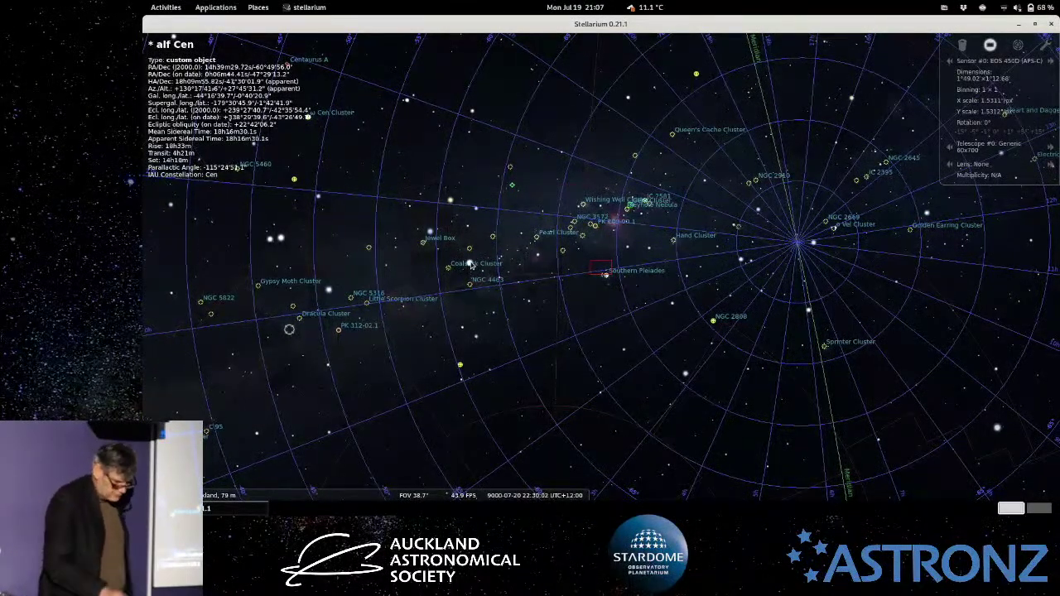
left_click(583, 206)
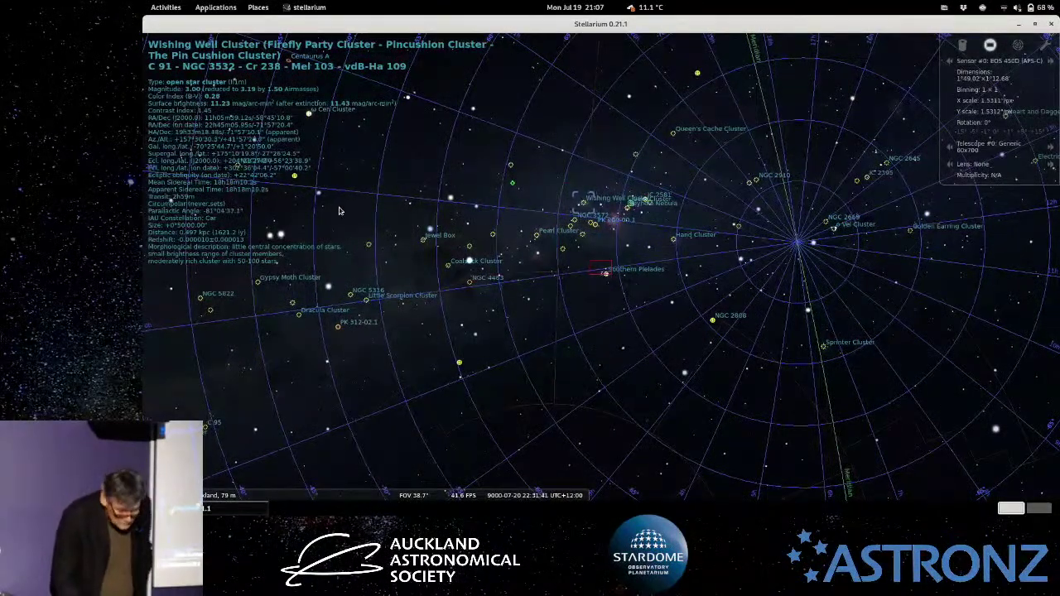
mouse_move(178, 493)
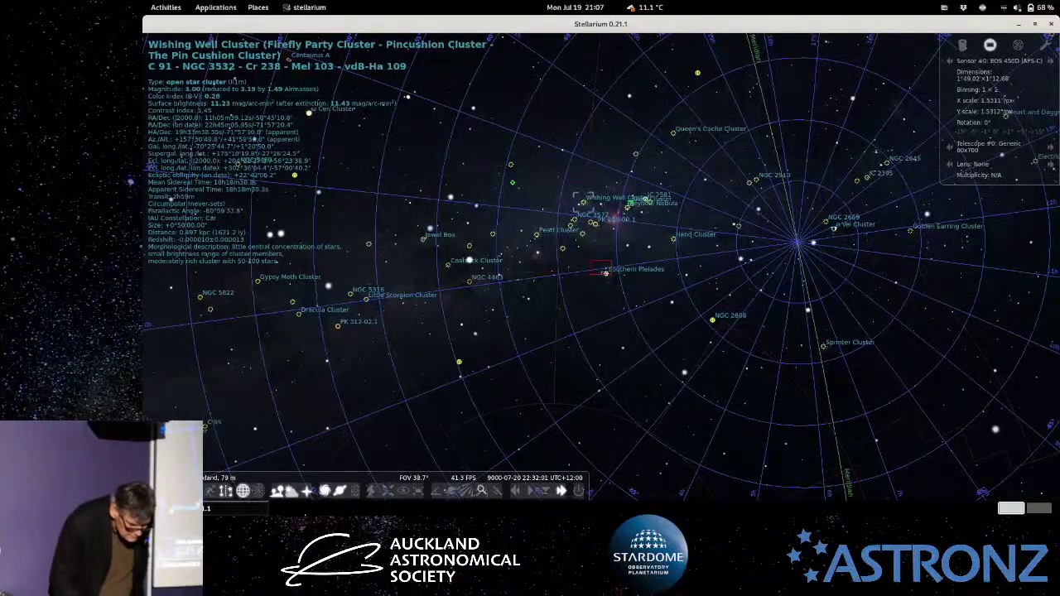
Open the sky view settings and review the deep-sky object, celestial sphere marking and starlore options.
mouse_move(174, 305)
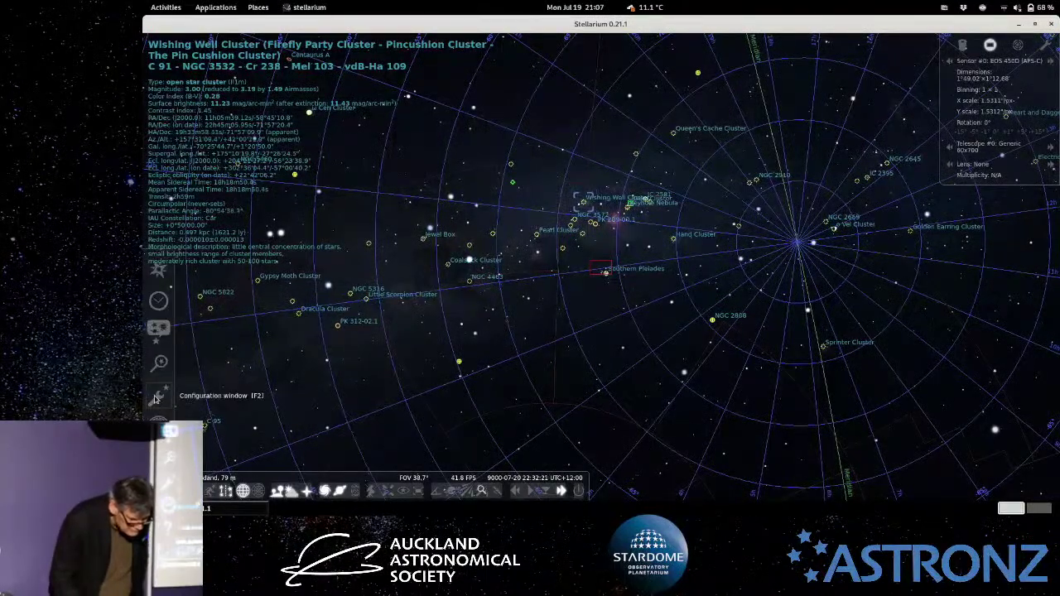
left_click(158, 331)
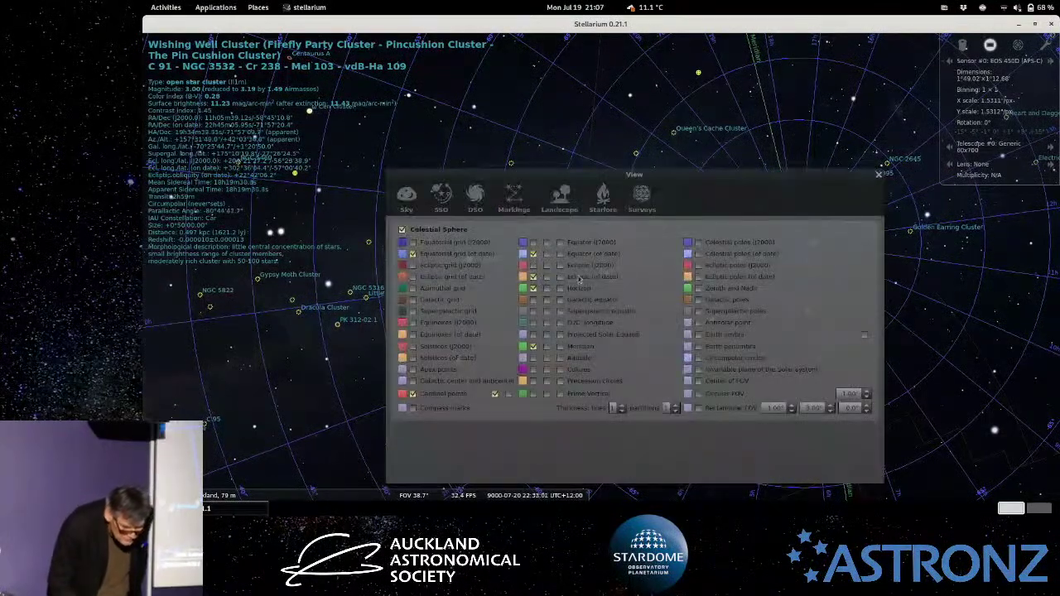
left_click(475, 199)
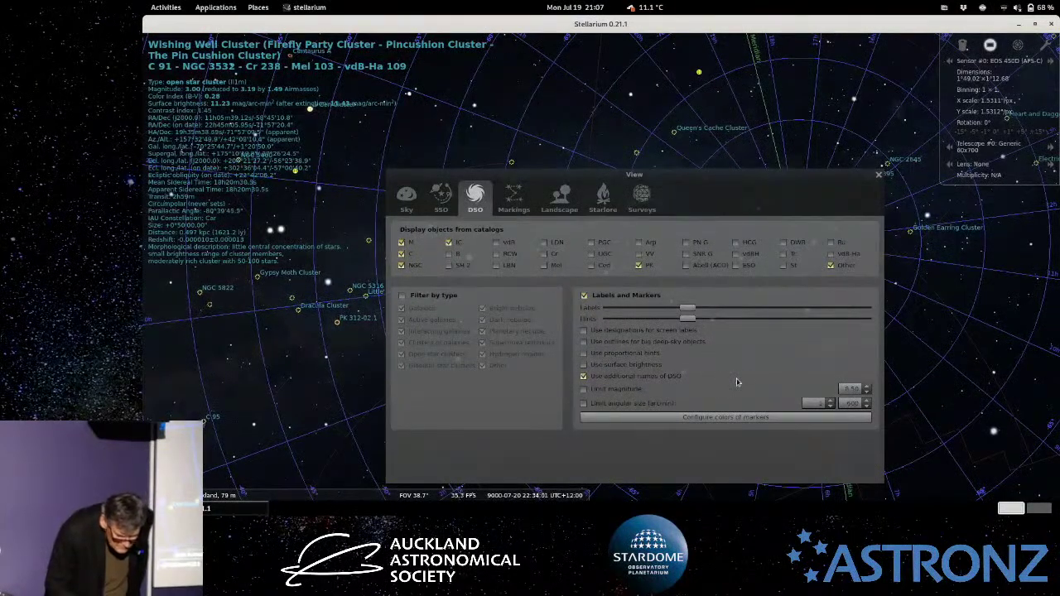
left_click(514, 196)
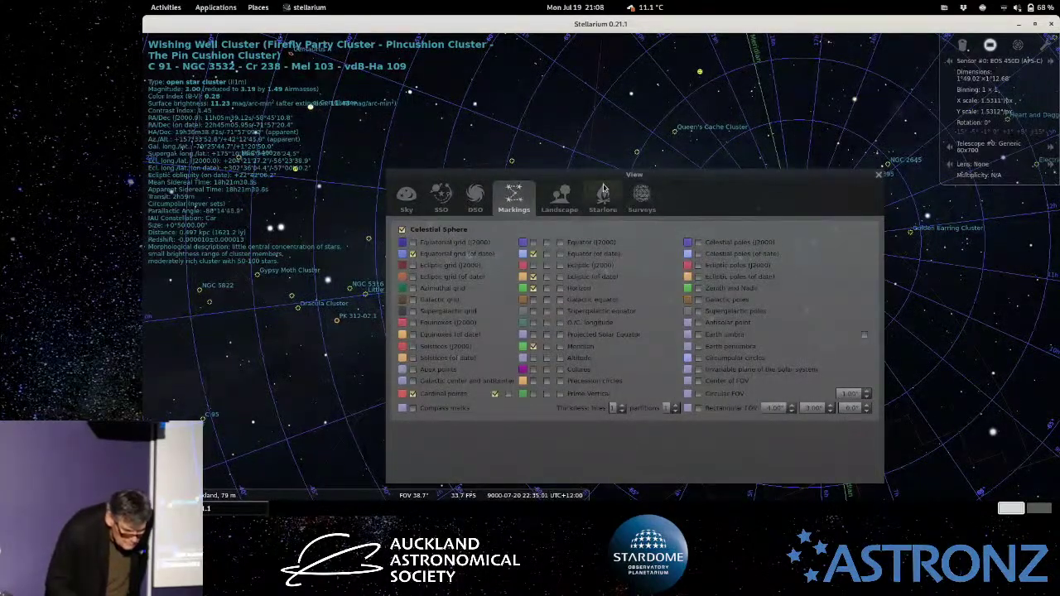
left_click(603, 194)
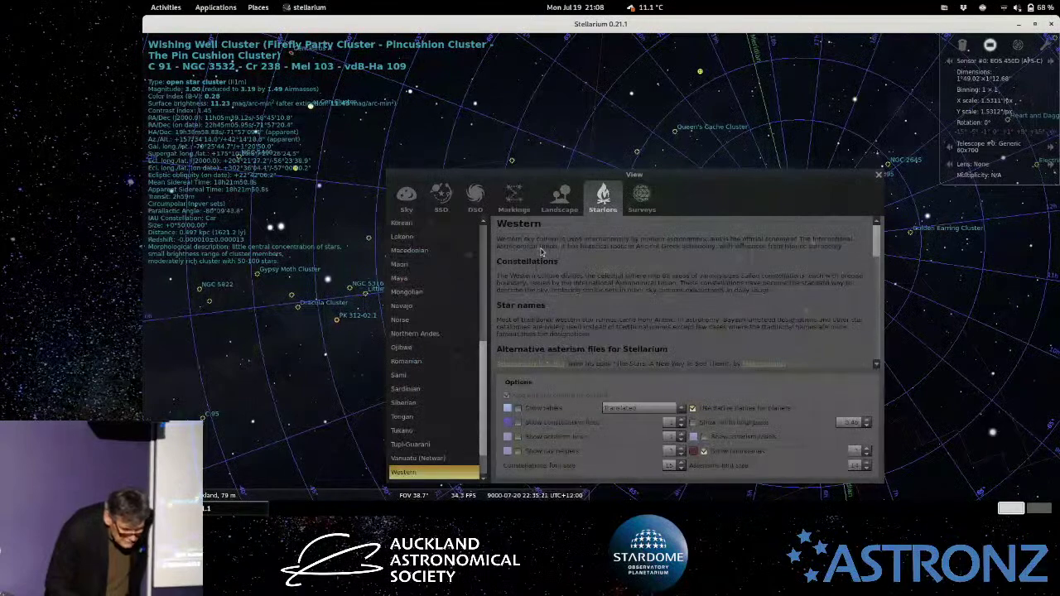
Read the Maori sky culture description, set the starlore to Norse, and close the view settings.
left_click(404, 265)
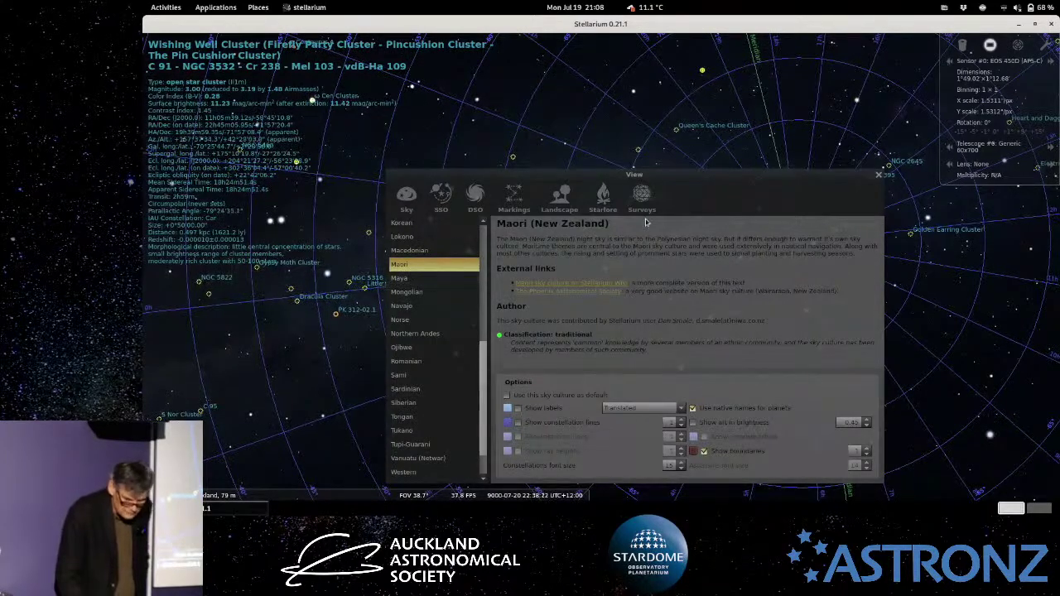
left_click(404, 312)
left_click(403, 321)
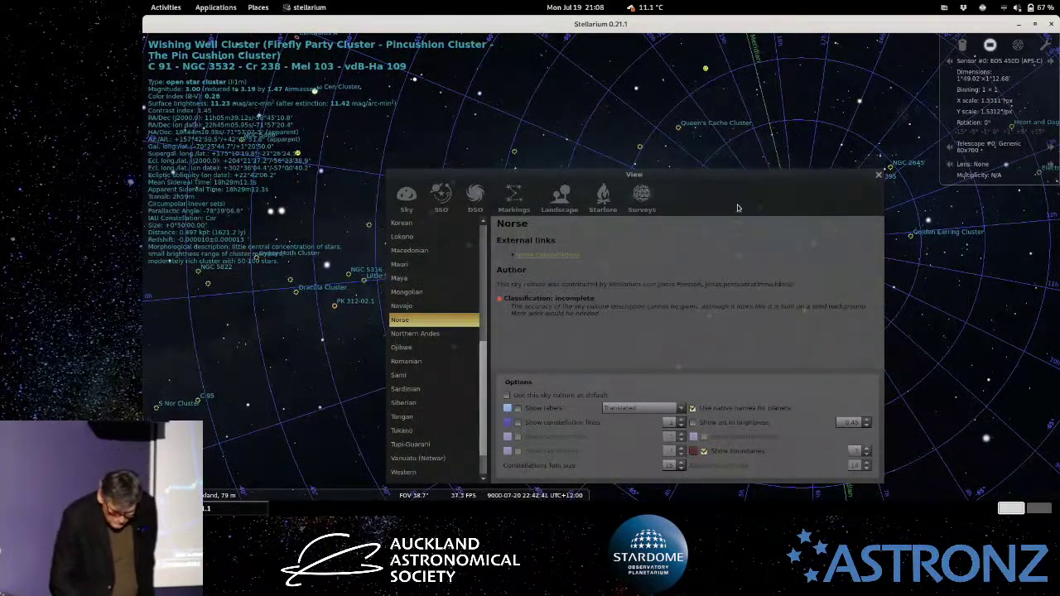
left_click(879, 177)
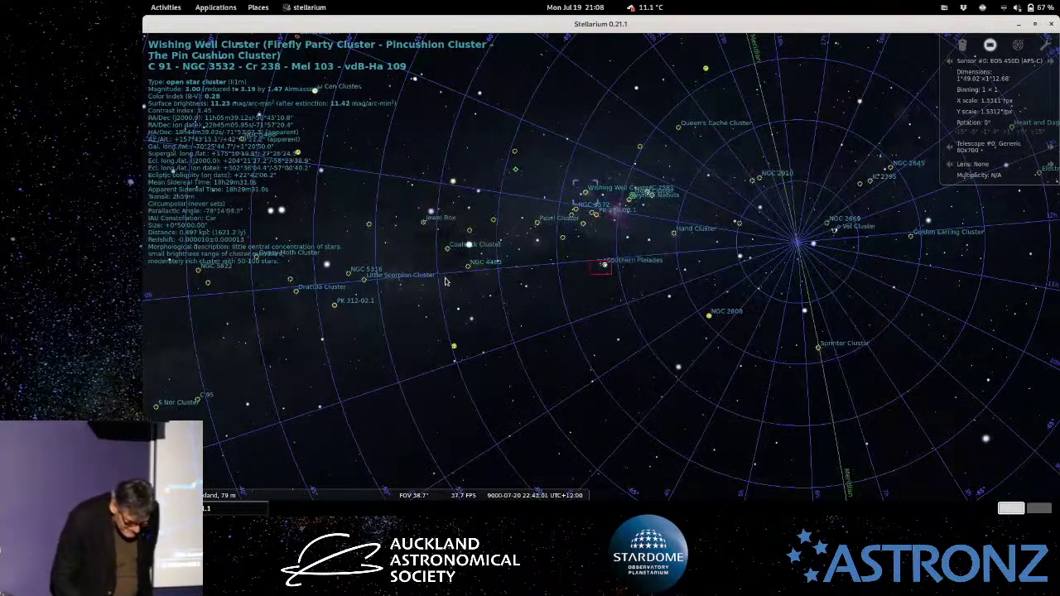
Hide the deep-sky object markers and labels and the equatorial grid to leave an uncluttered sky.
left_click_drag(439, 281, 452, 336)
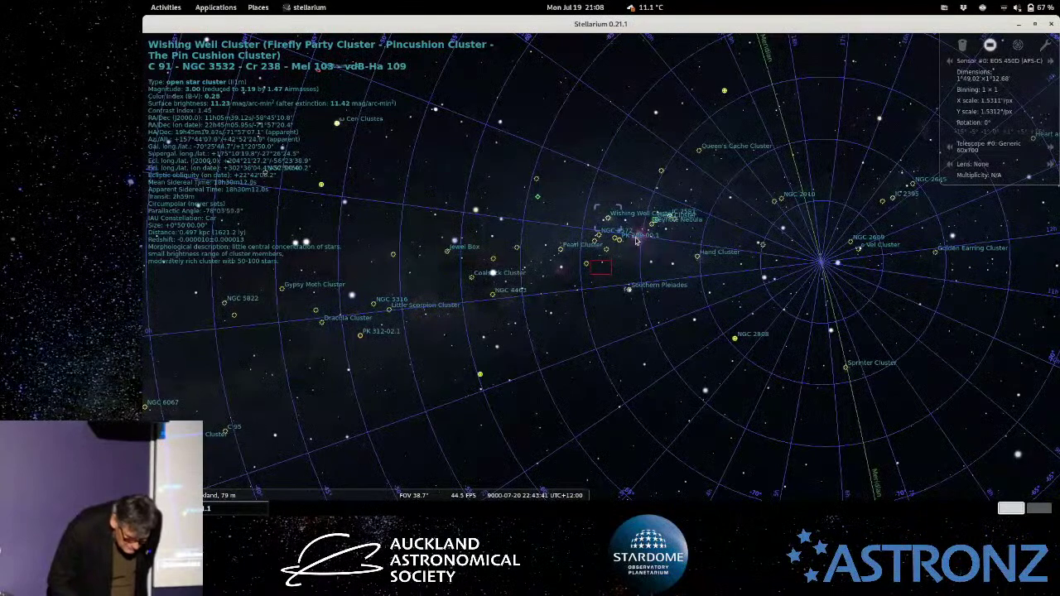
left_click_drag(610, 260, 600, 253)
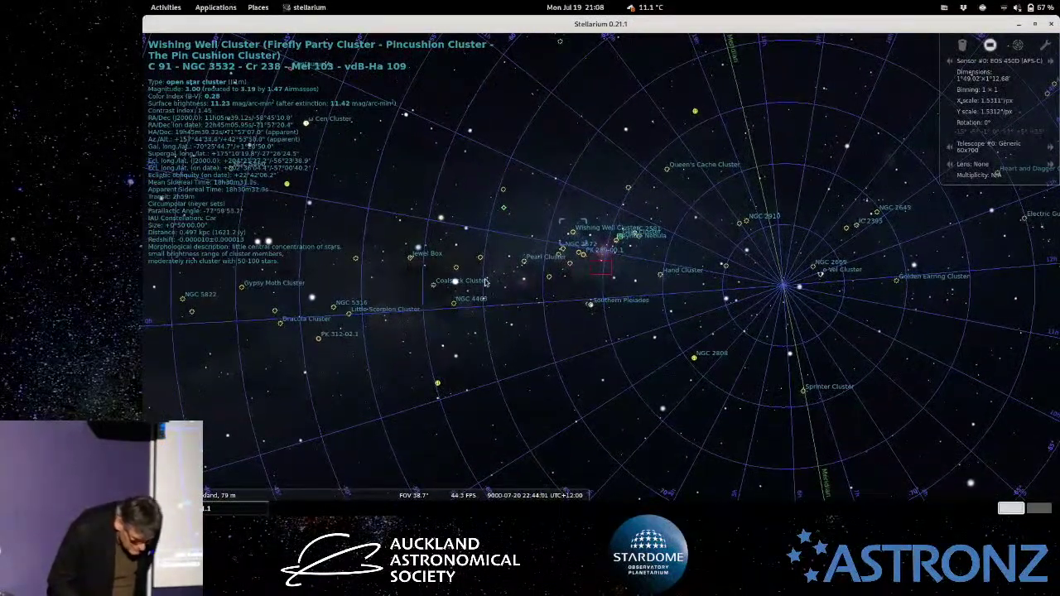
mouse_move(276, 505)
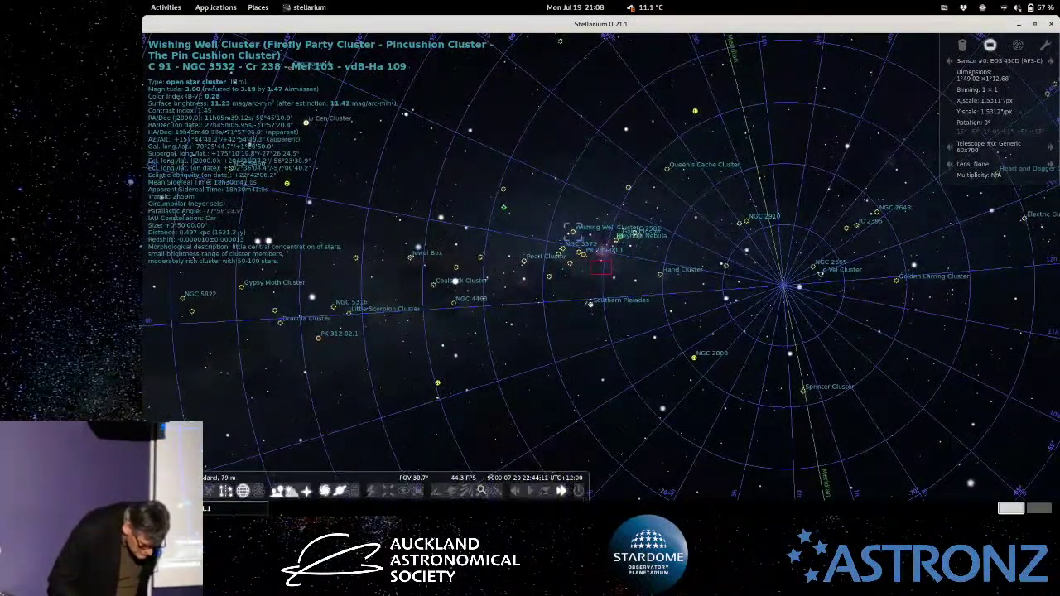
left_click(324, 491)
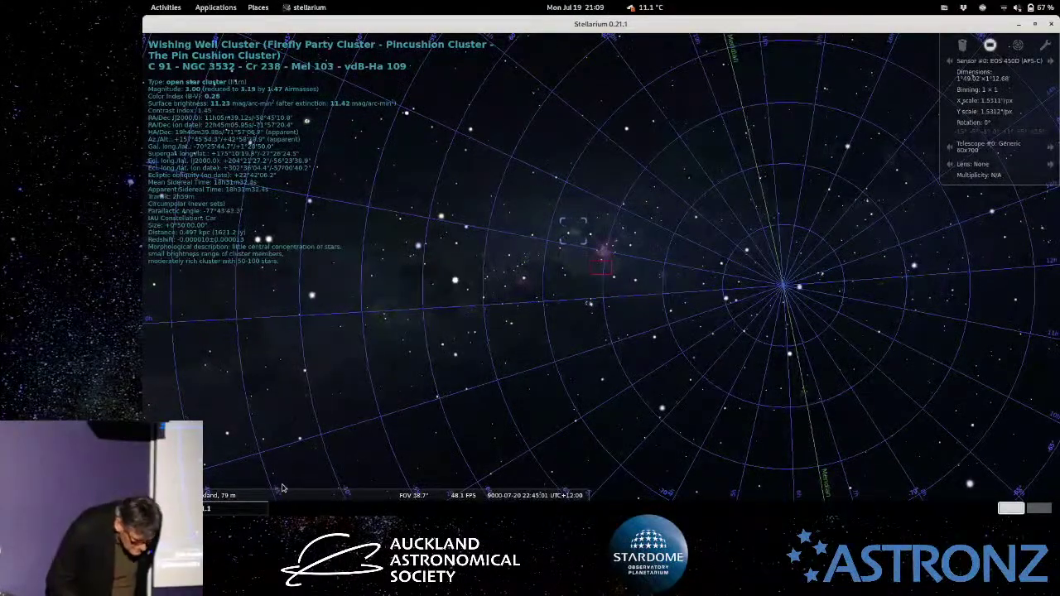
left_click(240, 493)
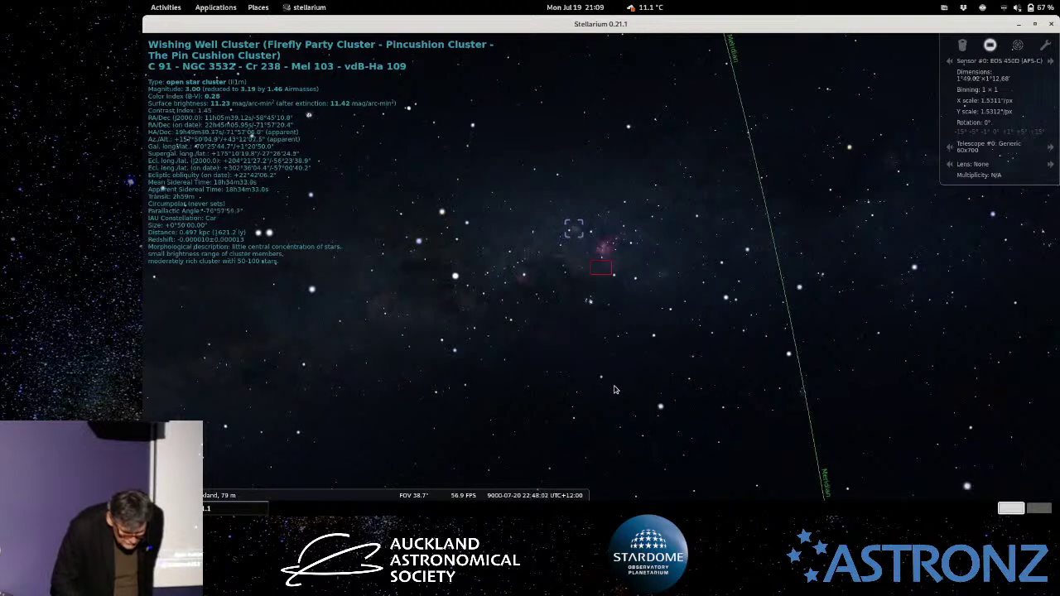
Select the star θ Car near the camera frame to display its information, and examine its surrounding cluster and the nearby nebula.
left_click(590, 303)
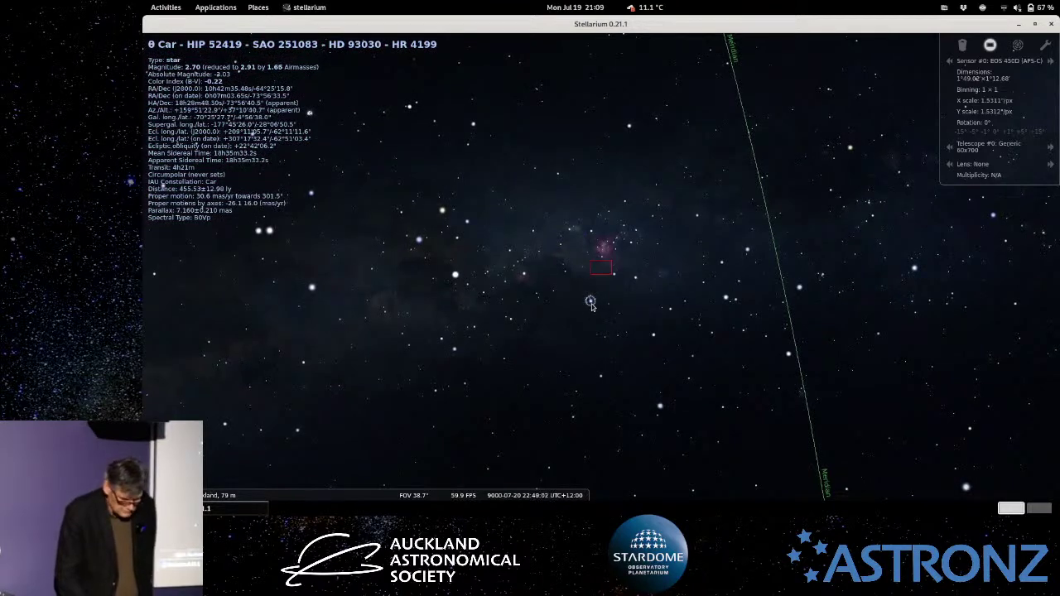
scroll(591, 310, "up", 3)
scroll(599, 343, "up", 2)
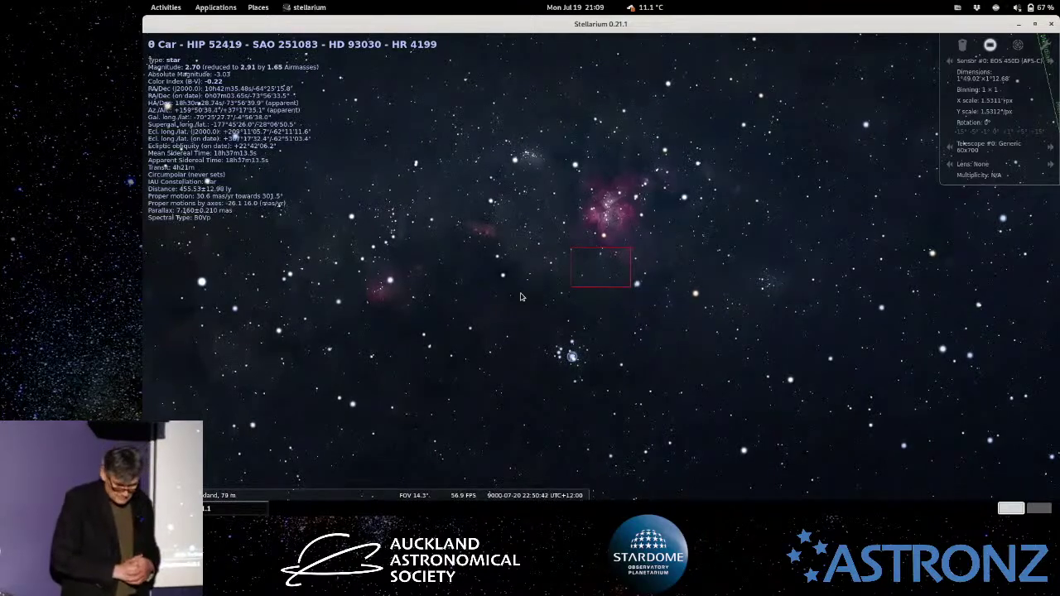
scroll(590, 313, "down", 1)
scroll(590, 313, "down", 3)
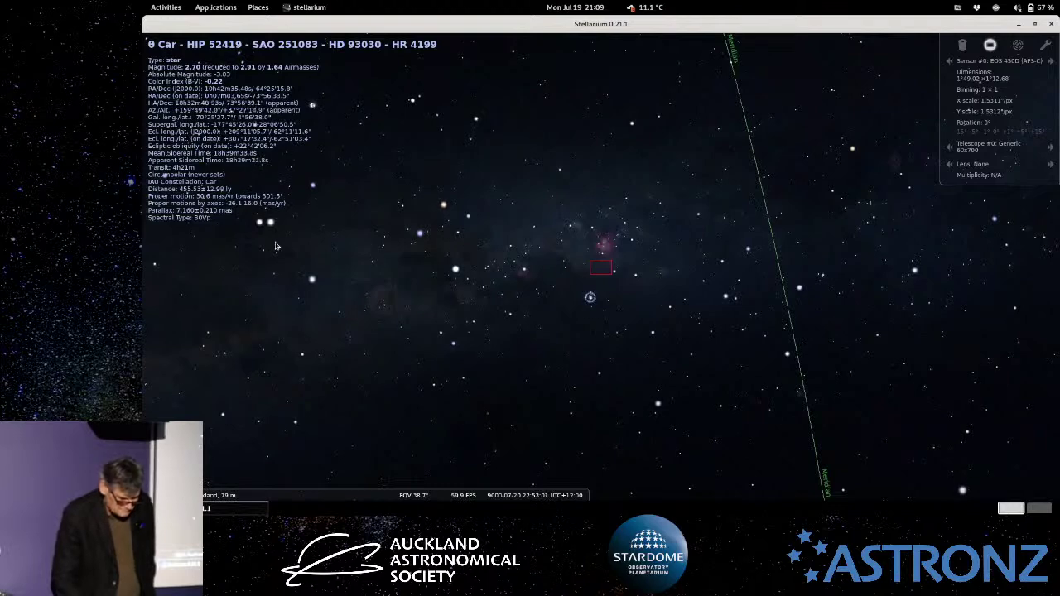
mouse_move(143, 247)
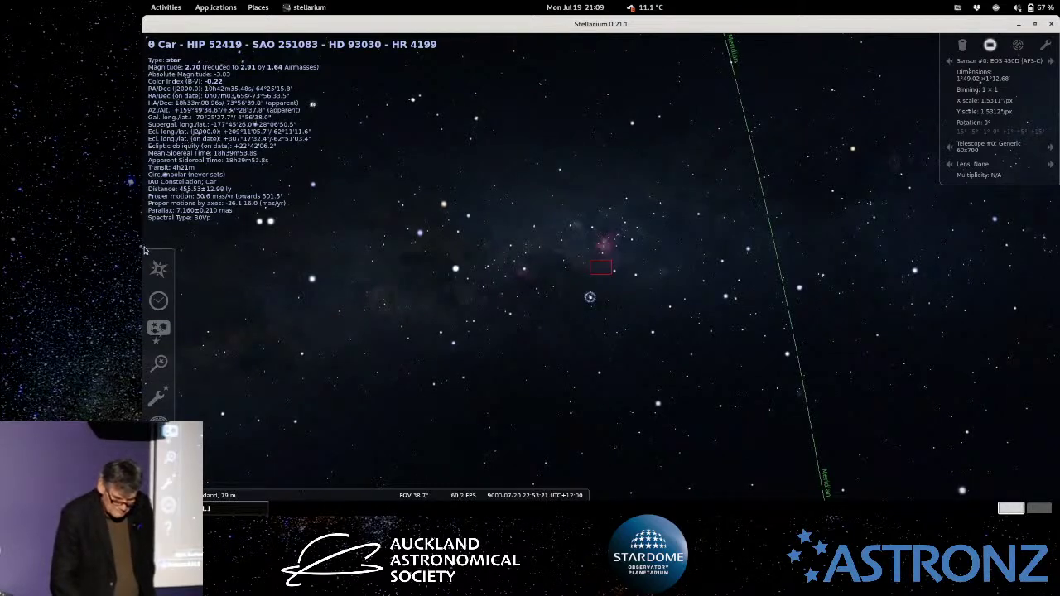